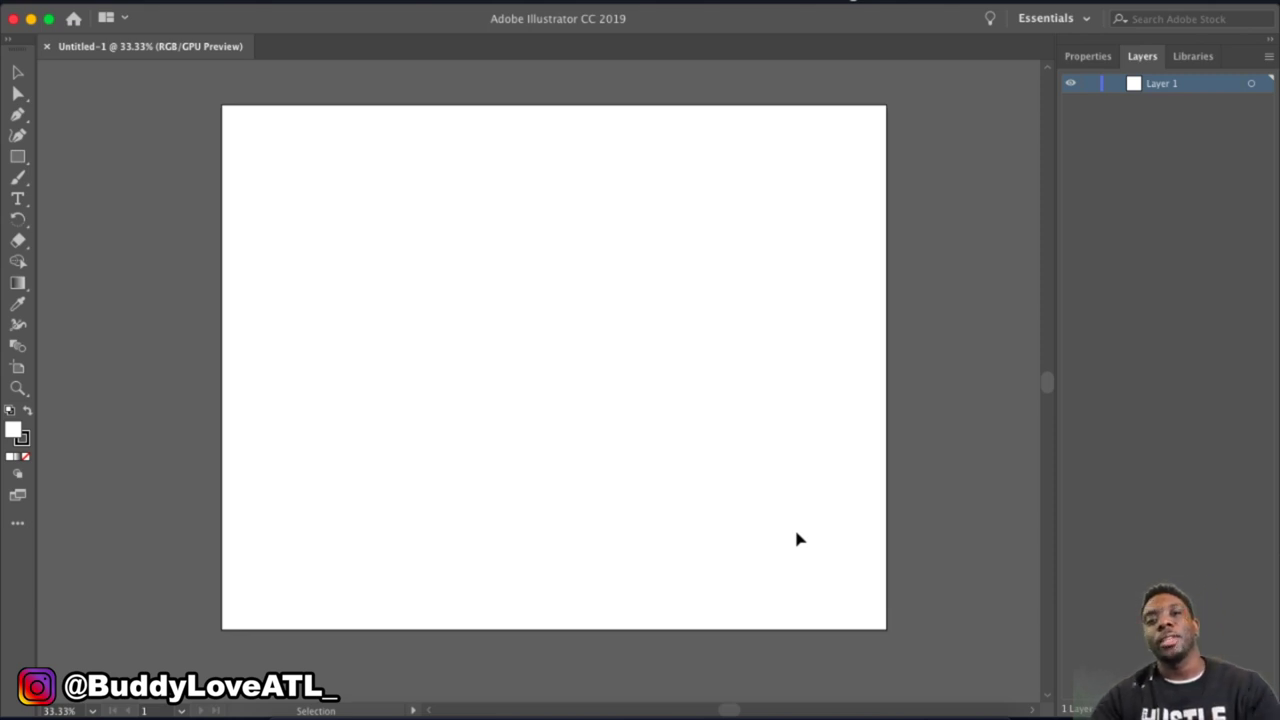
Place IMG-1478.JPG across the artboard and add a new drawing layer above it.
{"action": "key", "text": "ctrl+shift+p"}
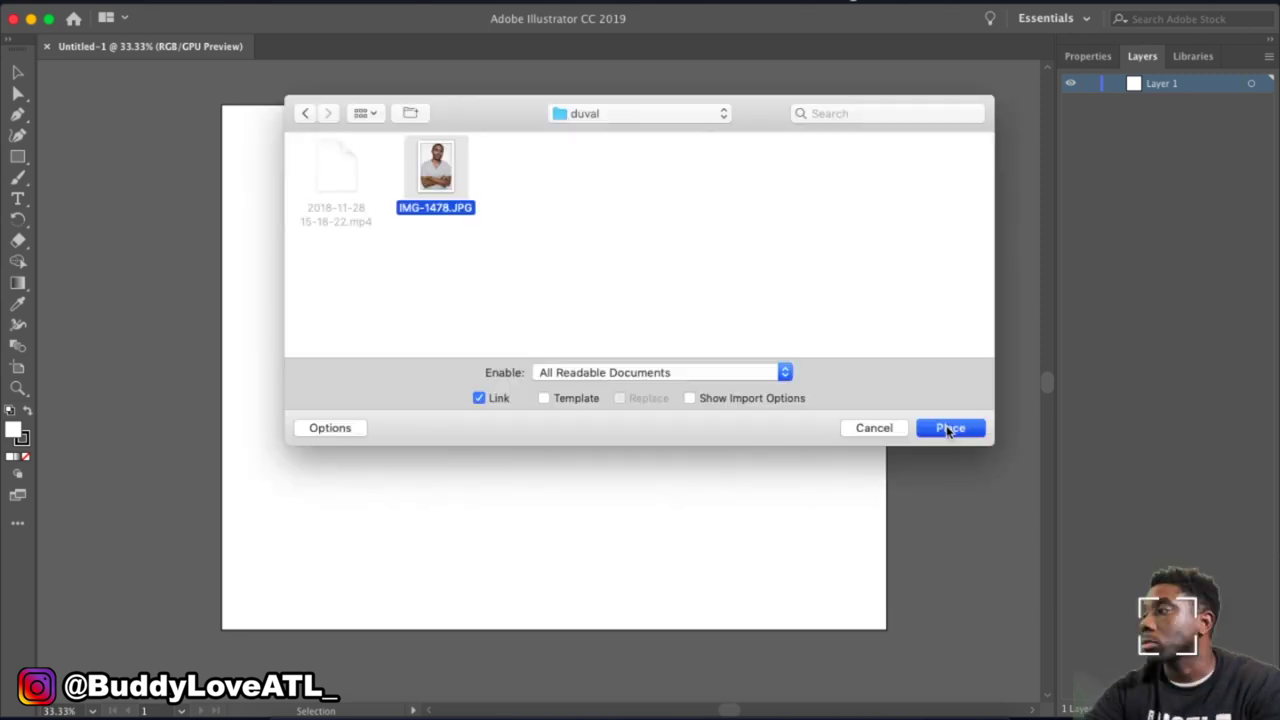
{"action": "left_click", "coordinate": [948, 428]}
{"action": "mouse_move", "coordinate": [319, 145]}
{"action": "left_mouse_down"}
{"action": "mouse_move", "coordinate": [548, 476]}
{"action": "mouse_move", "coordinate": [865, 114]}
{"action": "mouse_move", "coordinate": [966, 116]}
{"action": "left_mouse_up"}
{"action": "key", "text": "ctrl+l"}
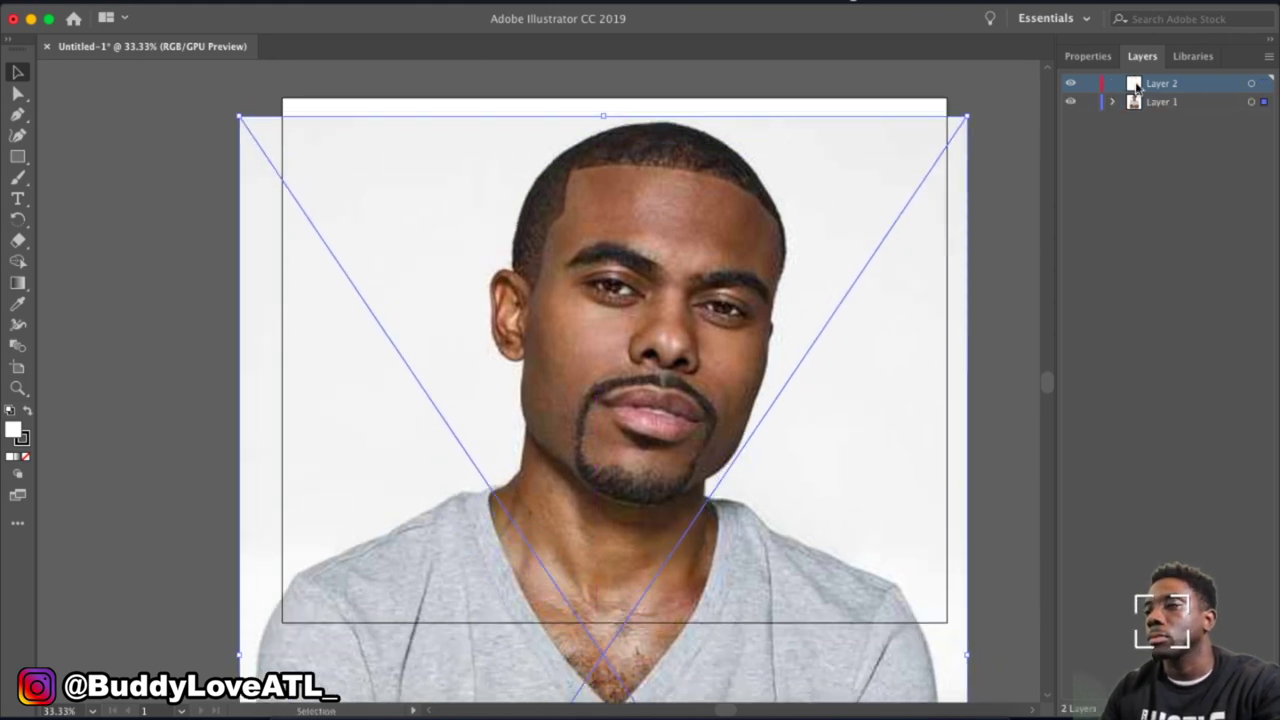
Fade the photo to 49% opacity and lock Layer 1.
{"action": "left_click", "coordinate": [1150, 102]}
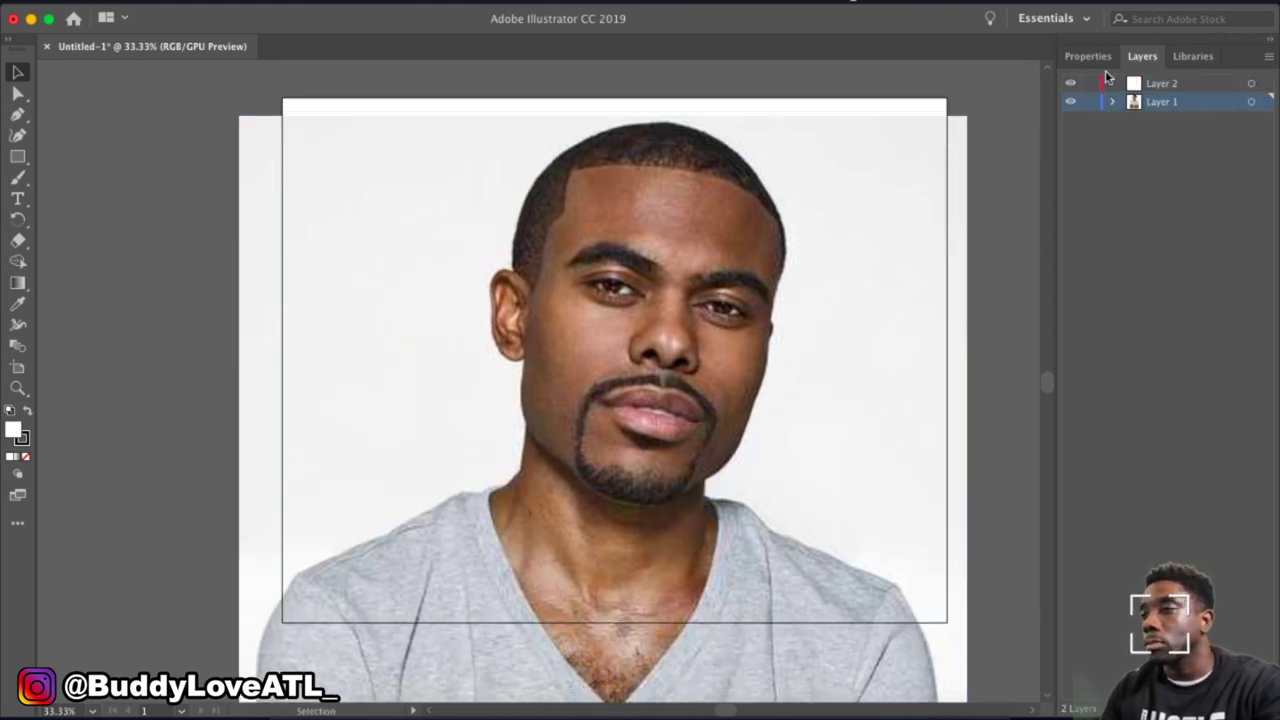
{"action": "left_click", "coordinate": [1055, 18]}
{"action": "left_click", "coordinate": [1196, 66]}
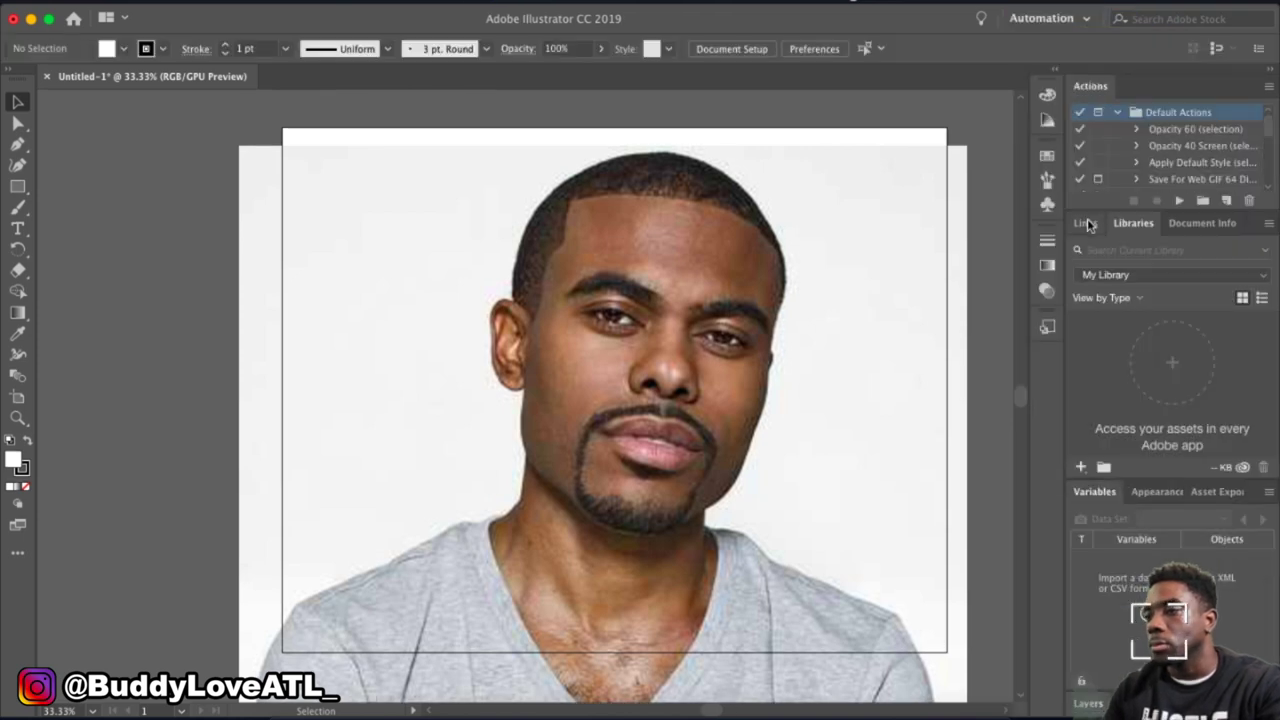
{"action": "left_click", "coordinate": [1251, 612]}
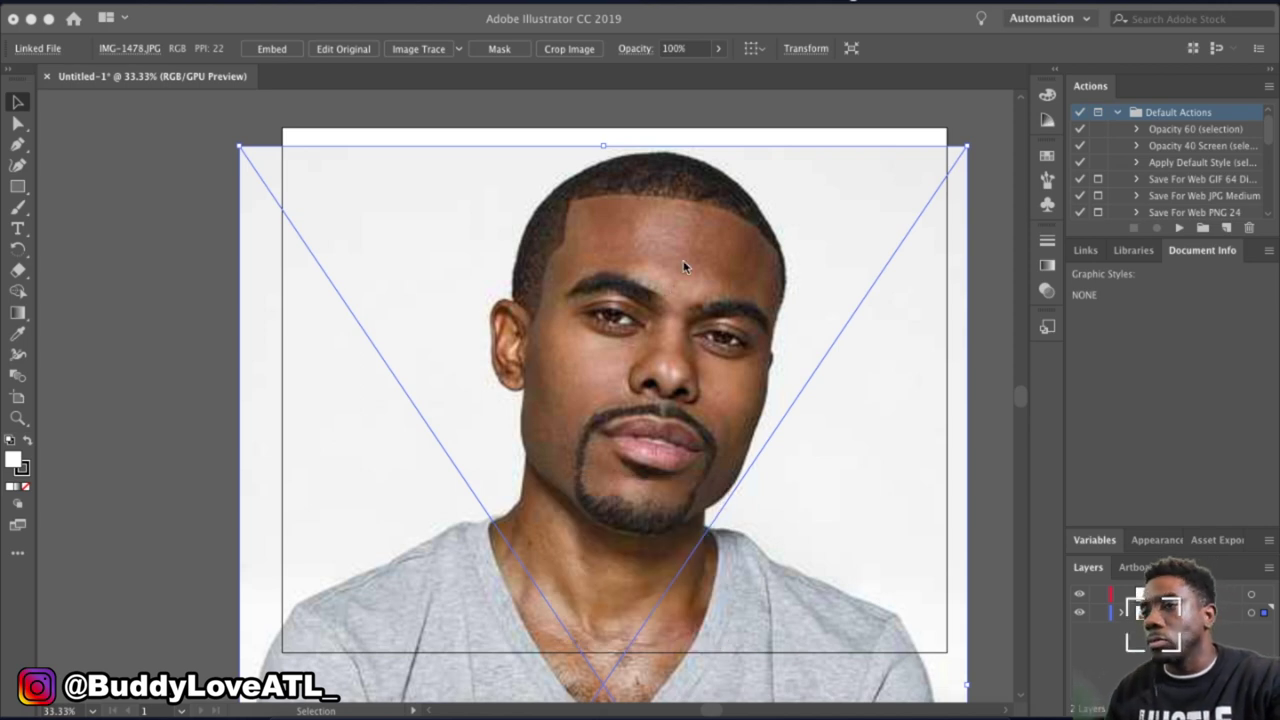
{"action": "left_click", "coordinate": [718, 50]}
{"action": "left_click_drag", "start_coordinate": [716, 71], "coordinate": [661, 71]}
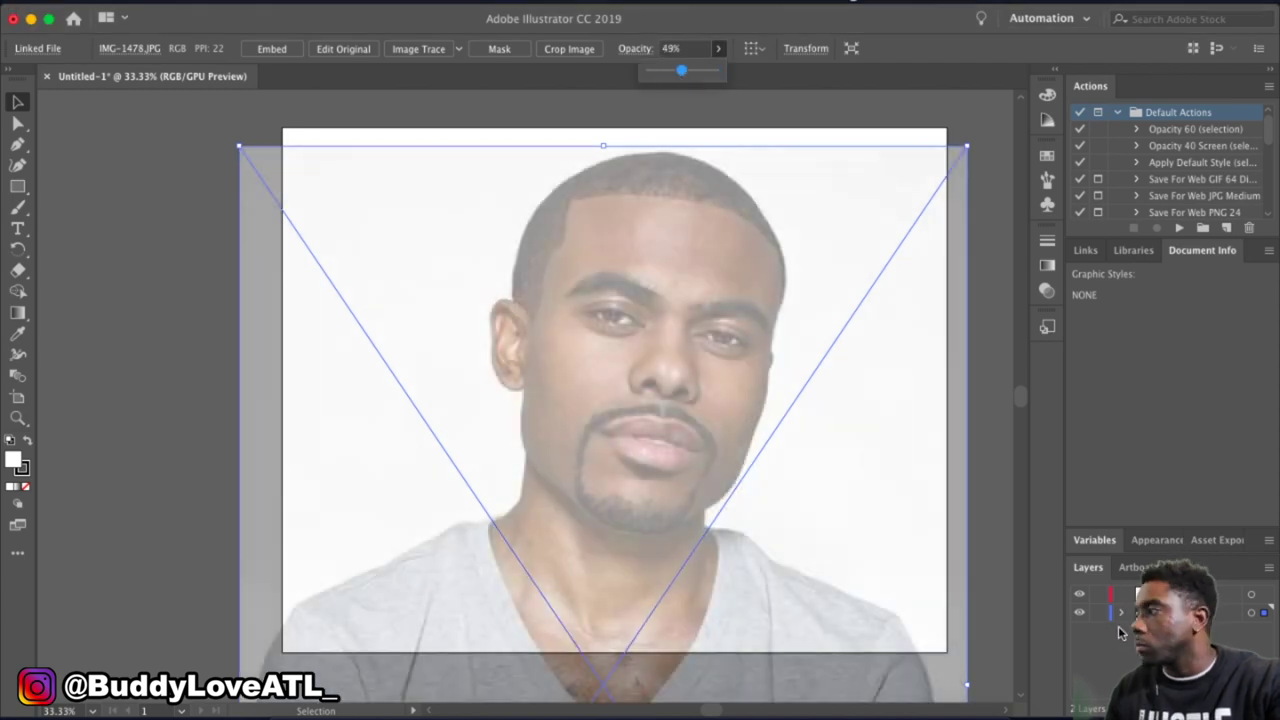
{"action": "left_click", "coordinate": [150, 130]}
{"action": "left_click", "coordinate": [18, 188]}
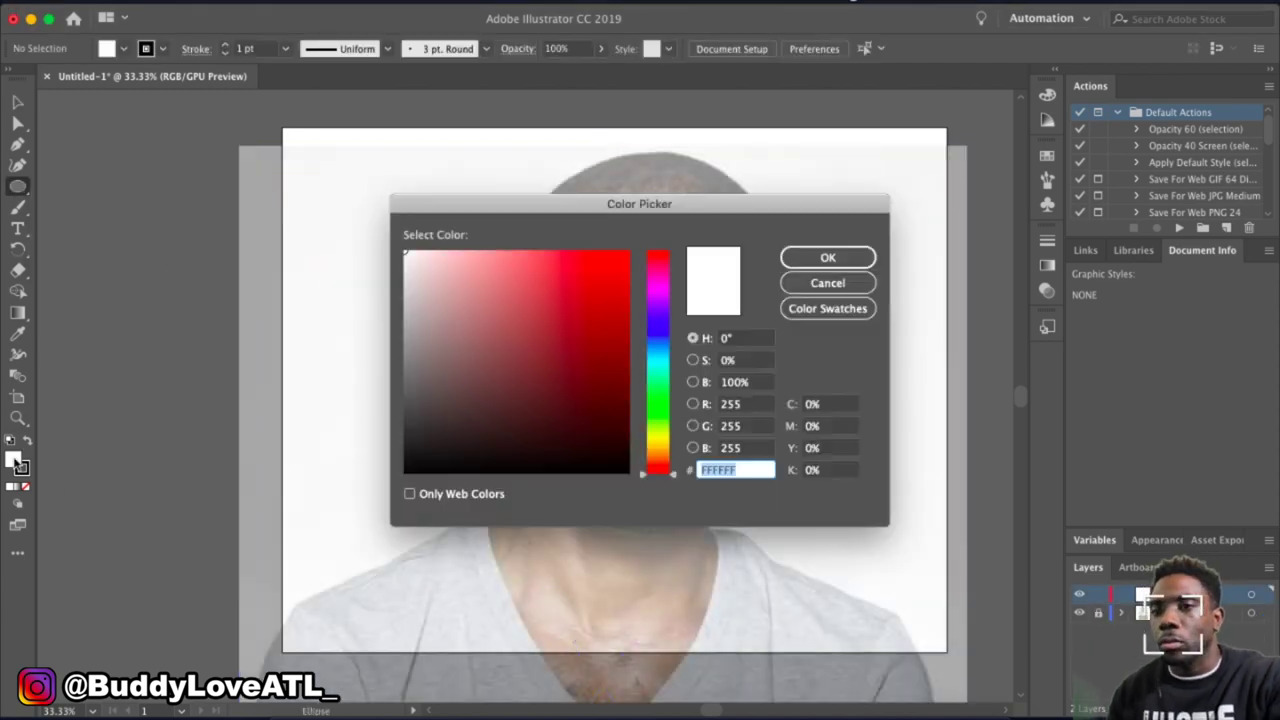
{"action": "key", "text": "ctrl+plus"}
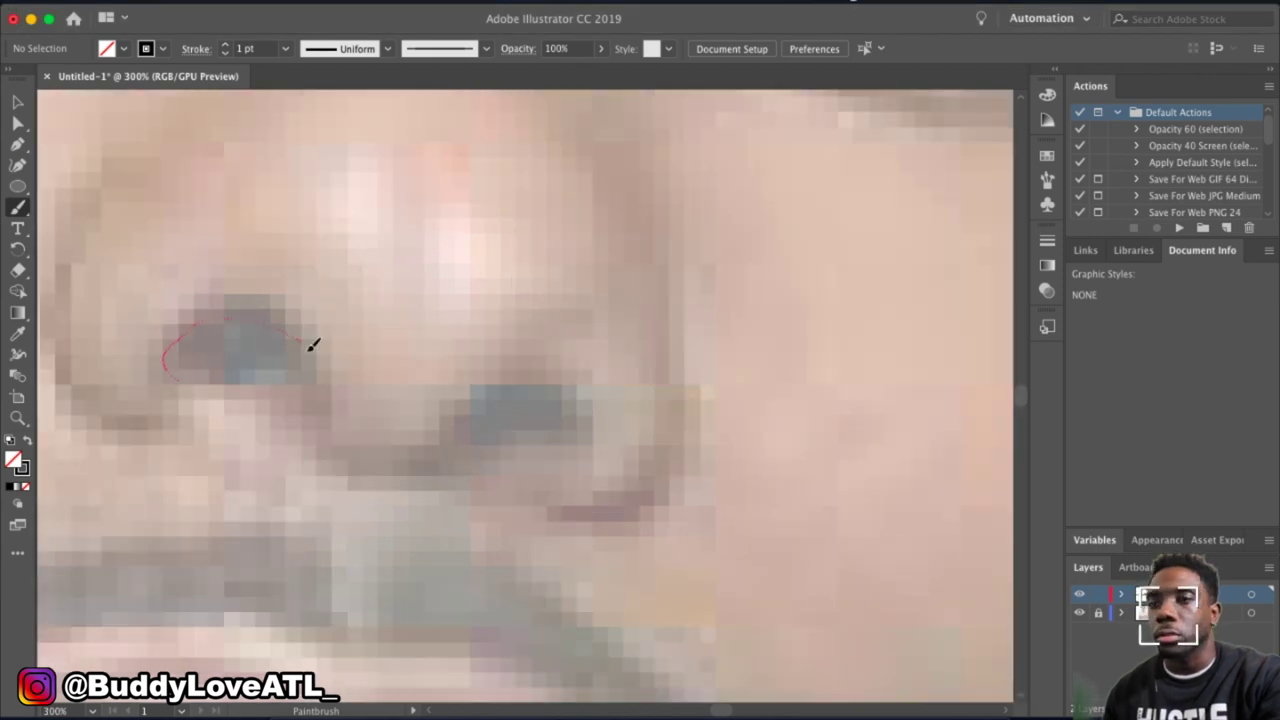
Trace the left nostril with an arched top and a lower closing stroke.
{"action": "mouse_move", "coordinate": [165, 378]}
{"action": "left_mouse_down"}
{"action": "mouse_move", "coordinate": [183, 365]}
{"action": "mouse_move", "coordinate": [290, 372]}
{"action": "left_mouse_up"}
{"action": "key", "text": "ctrl+z"}
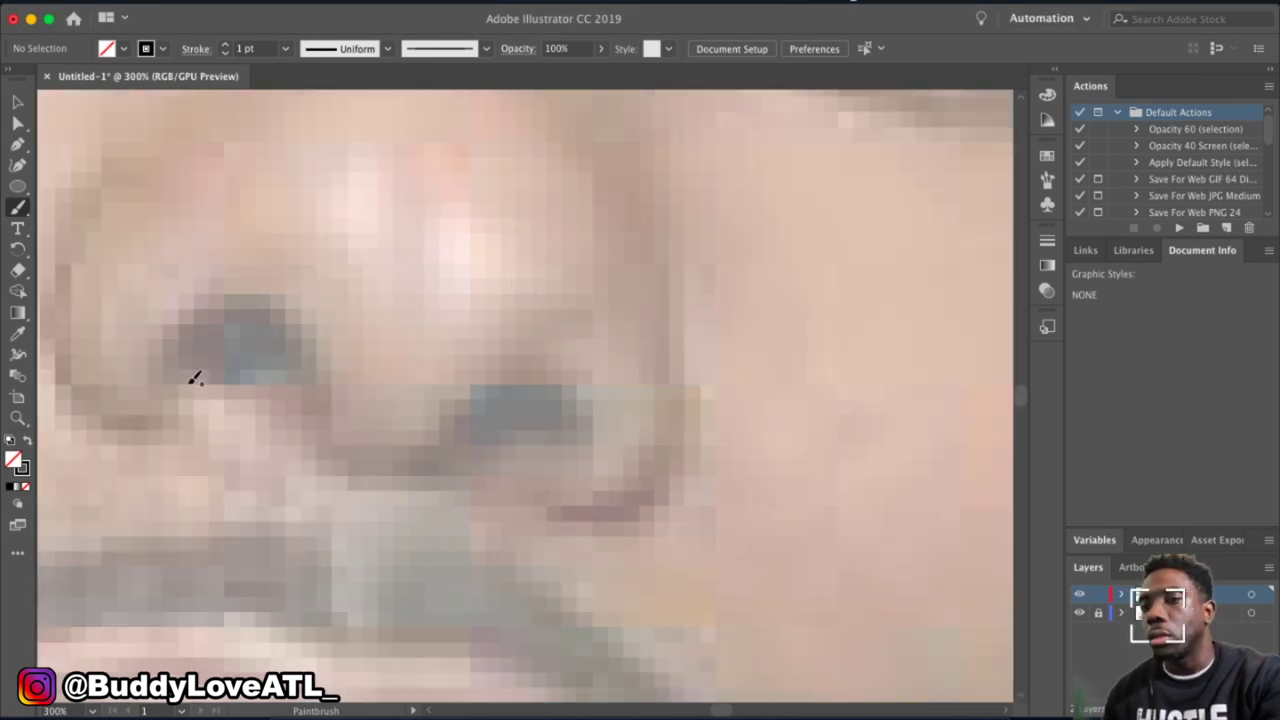
{"action": "key", "text": "ctrl+plus"}
{"action": "key", "text": "ctrl+plus"}
{"action": "key", "text": "ctrl+plus"}
{"action": "mouse_move", "coordinate": [137, 432]}
{"action": "left_mouse_down"}
{"action": "mouse_move", "coordinate": [514, 438]}
{"action": "mouse_move", "coordinate": [438, 472]}
{"action": "left_mouse_up"}
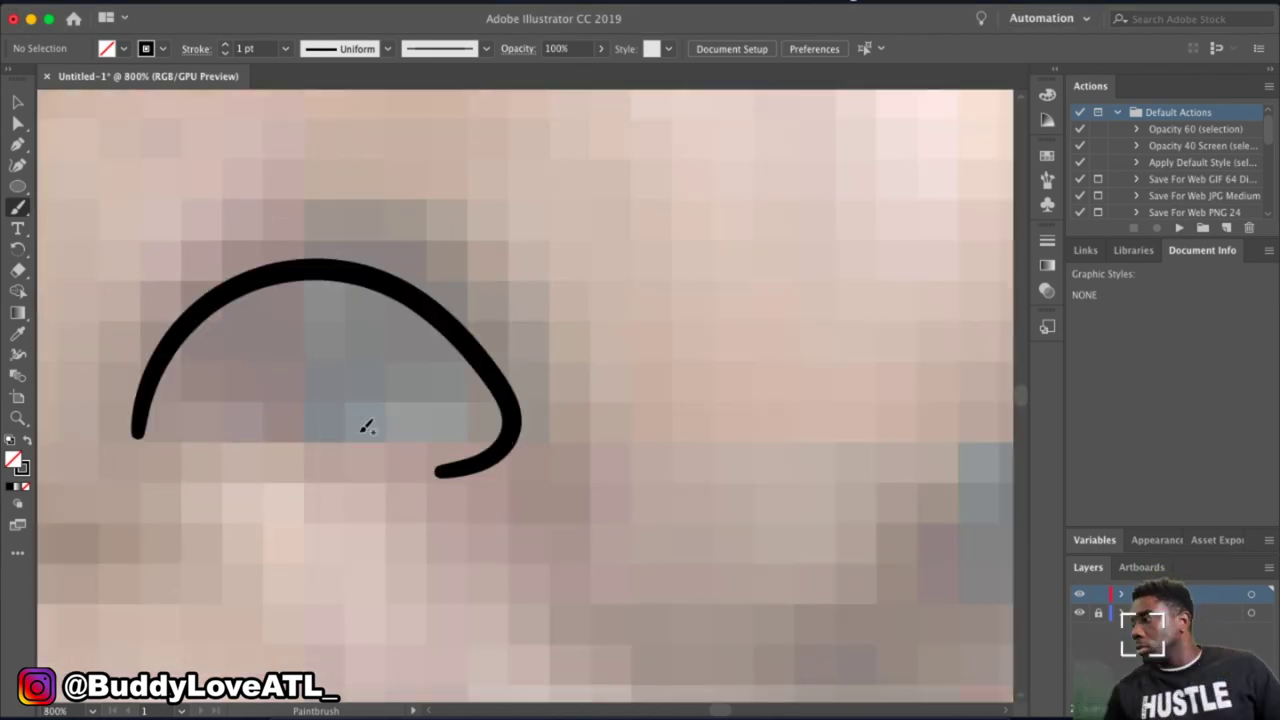
{"action": "left_click_drag", "start_coordinate": [155, 392], "coordinate": [520, 449]}
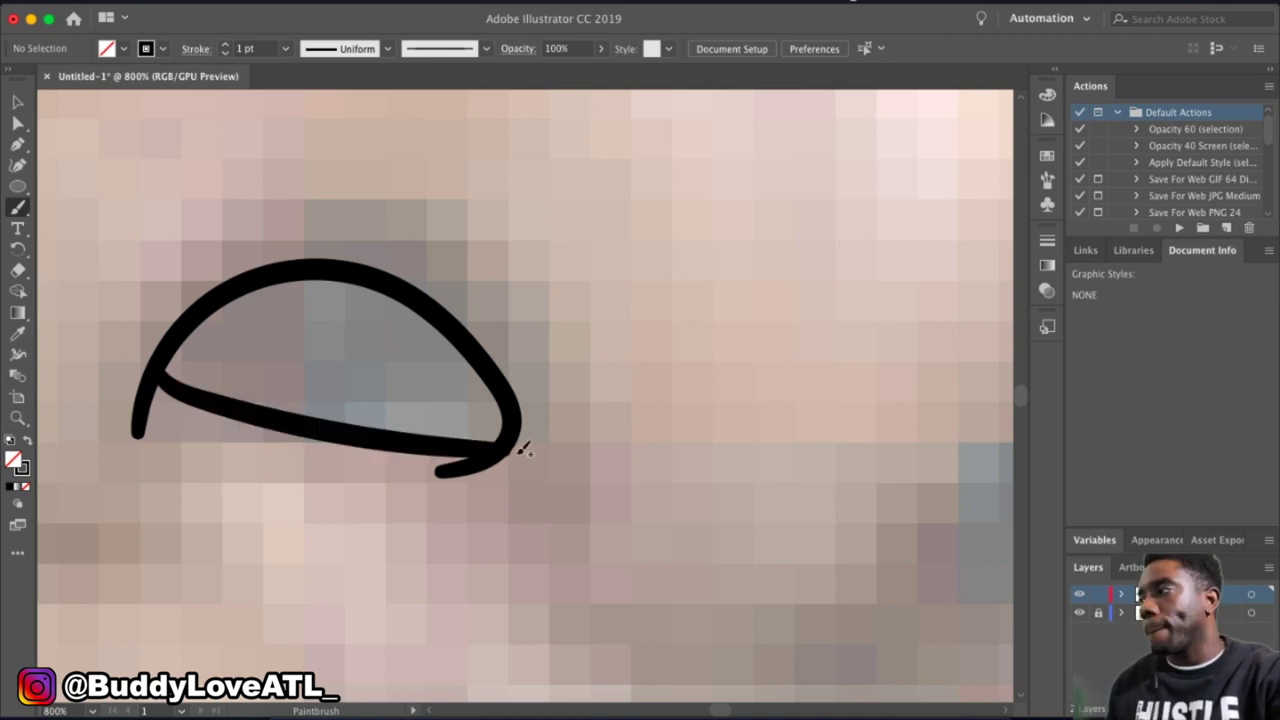
{"action": "key", "text": "ctrl+minus"}
{"action": "key", "text": "ctrl+minus"}
{"action": "scroll", "coordinate": [400, 300], "scroll_direction": "up", "scroll_amount": 3}
Draw the nose's left side, the link between nostrils, and the right nostril loop.
{"action": "mouse_move", "coordinate": [386, 229]}
{"action": "left_mouse_down"}
{"action": "mouse_move", "coordinate": [134, 409]}
{"action": "mouse_move", "coordinate": [366, 634]}
{"action": "left_mouse_up"}
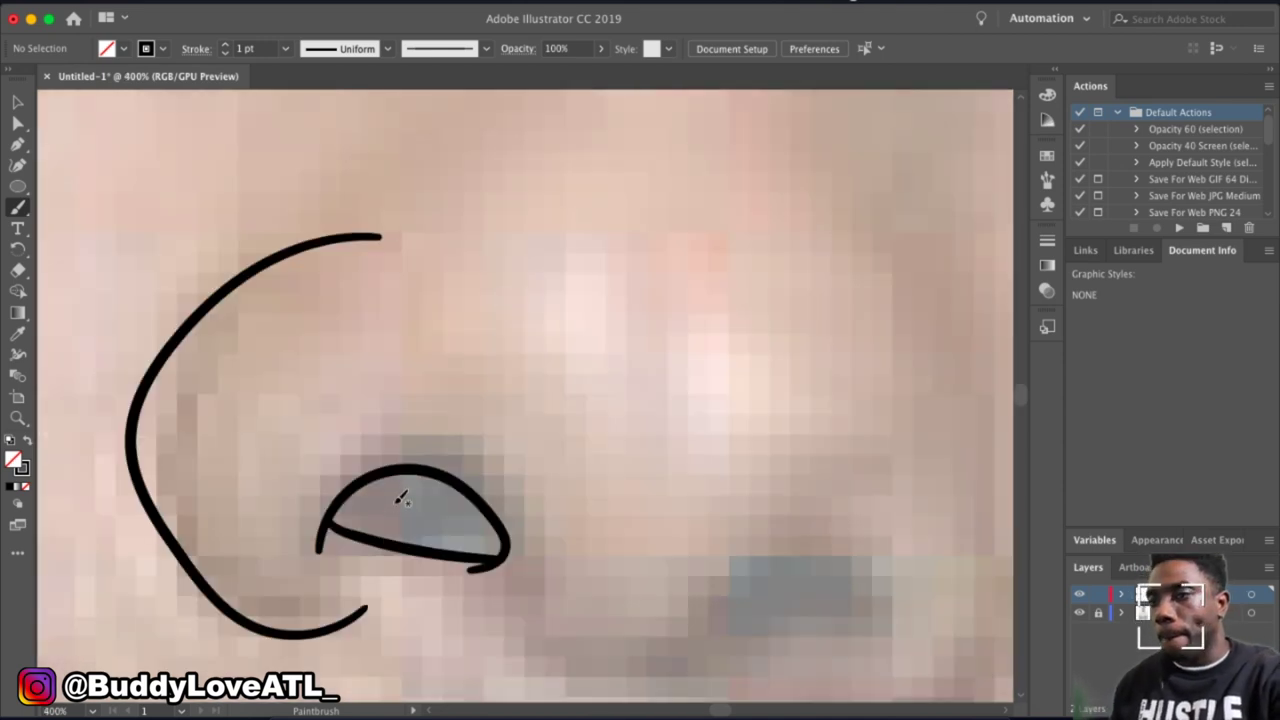
{"action": "key", "text": "ctrl+minus"}
{"action": "key", "text": "ctrl+z"}
{"action": "mouse_move", "coordinate": [315, 350]}
{"action": "left_mouse_down"}
{"action": "mouse_move", "coordinate": [240, 512]}
{"action": "mouse_move", "coordinate": [346, 572]}
{"action": "left_mouse_up"}
{"action": "left_click_drag", "start_coordinate": [455, 574], "coordinate": [481, 590]}
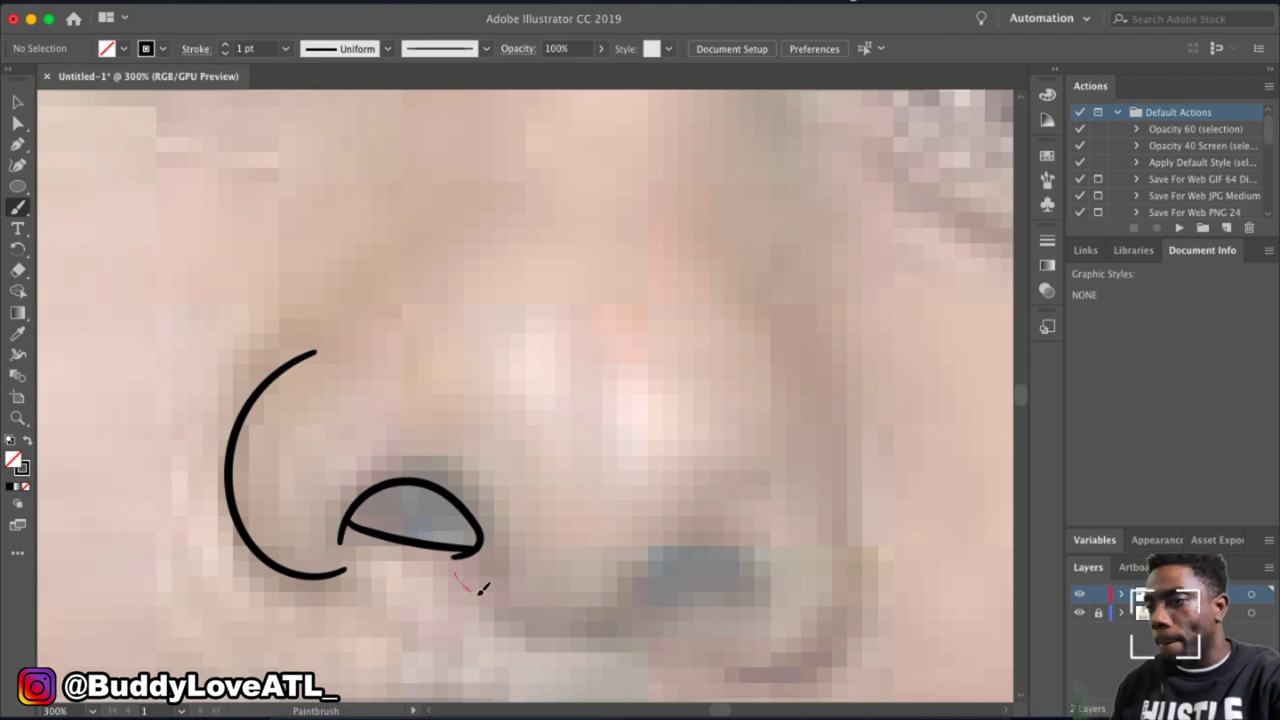
{"action": "mouse_move", "coordinate": [706, 608]}
{"action": "left_mouse_down"}
{"action": "mouse_move", "coordinate": [632, 567]}
{"action": "mouse_move", "coordinate": [766, 640]}
{"action": "mouse_move", "coordinate": [791, 340]}
{"action": "left_mouse_up"}
{"action": "scroll", "coordinate": [526, 583], "scroll_direction": "down", "scroll_amount": 1}
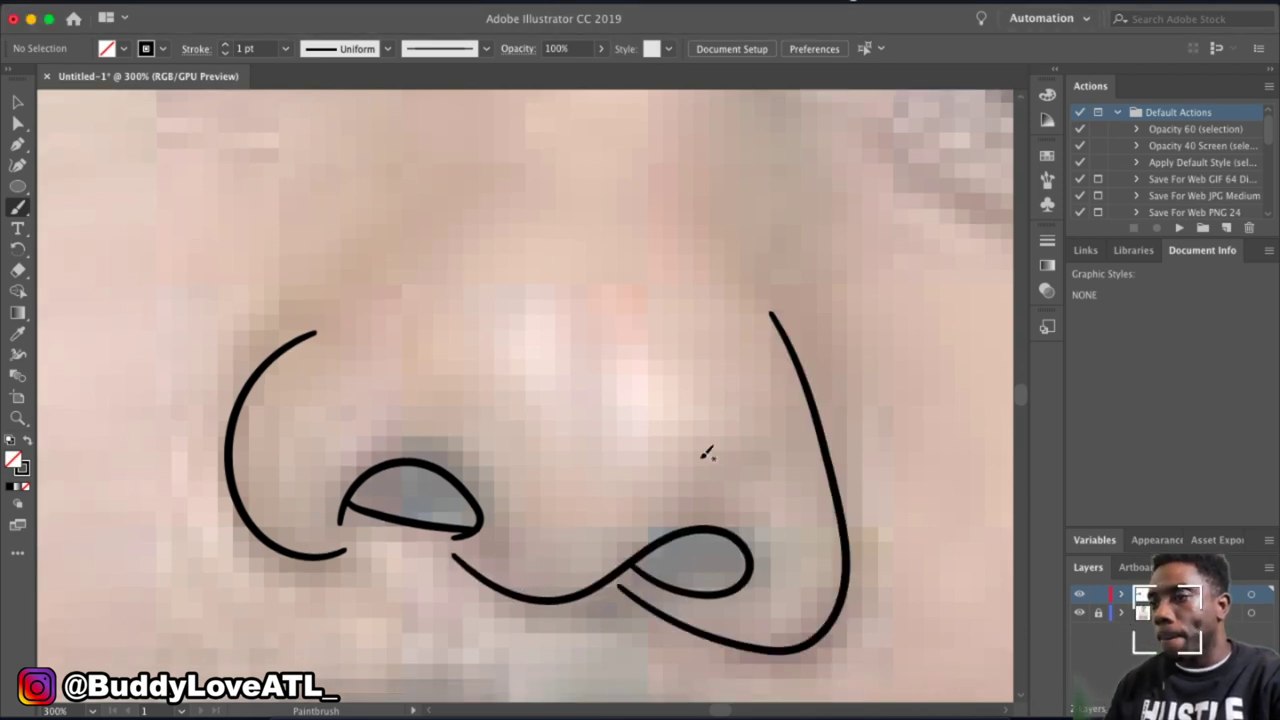
{"action": "scroll", "coordinate": [706, 449], "scroll_direction": "down", "scroll_amount": 2}
{"action": "scroll", "coordinate": [571, 300], "scroll_direction": "down", "scroll_amount": 3}
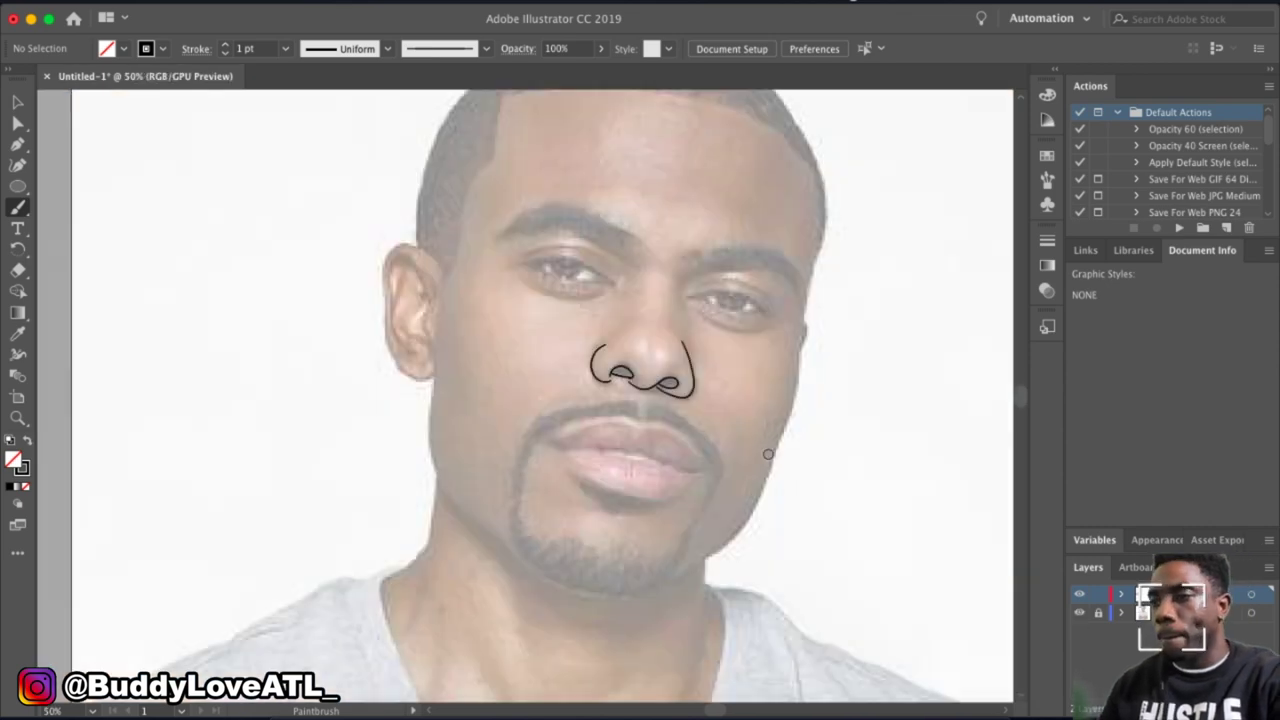
{"action": "scroll", "coordinate": [700, 390], "scroll_direction": "up", "scroll_amount": 3}
{"action": "left_click_drag", "start_coordinate": [605, 316], "coordinate": [645, 300]}
Delete the extra nose stroke and redraw the right side of the nose.
{"action": "key", "text": "Delete"}
{"action": "scroll", "coordinate": [700, 400], "scroll_direction": "up", "scroll_amount": 5}
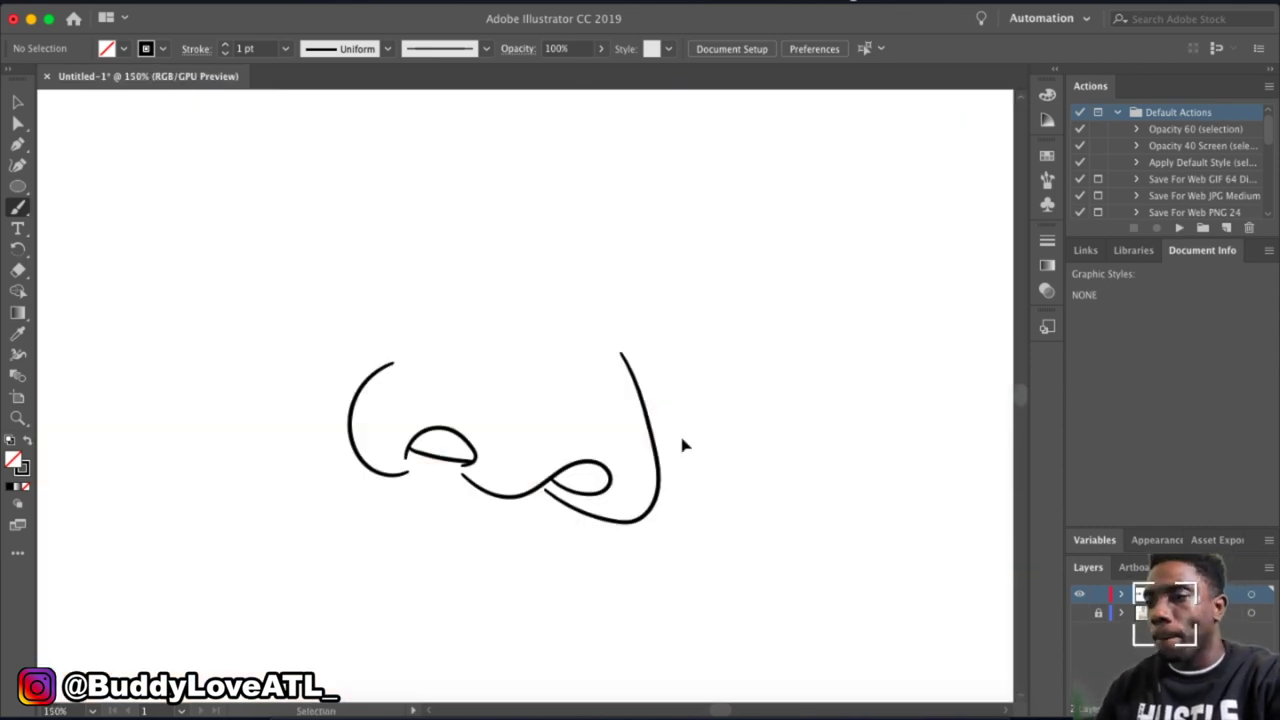
{"action": "mouse_move", "coordinate": [662, 425]}
{"action": "left_mouse_down"}
{"action": "mouse_move", "coordinate": [643, 509]}
{"action": "mouse_move", "coordinate": [605, 545]}
{"action": "left_mouse_up"}
{"action": "scroll", "coordinate": [137, 257], "scroll_direction": "up", "scroll_amount": 2}
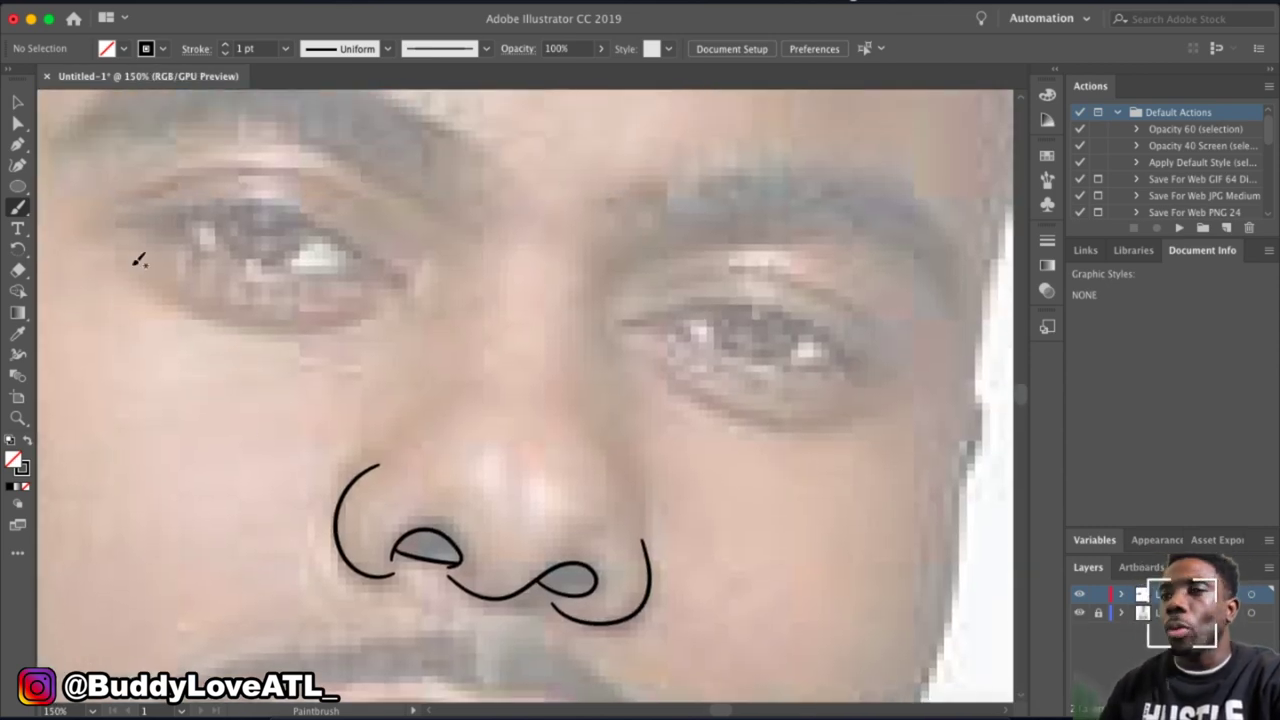
{"action": "scroll", "coordinate": [311, 405], "scroll_direction": "up", "scroll_amount": 5}
{"action": "scroll", "coordinate": [311, 405], "scroll_direction": "down", "scroll_amount": 1}
Outline the left eye's upper and lower lids and iris.
{"action": "left_click_drag", "start_coordinate": [737, 463], "coordinate": [166, 354]}
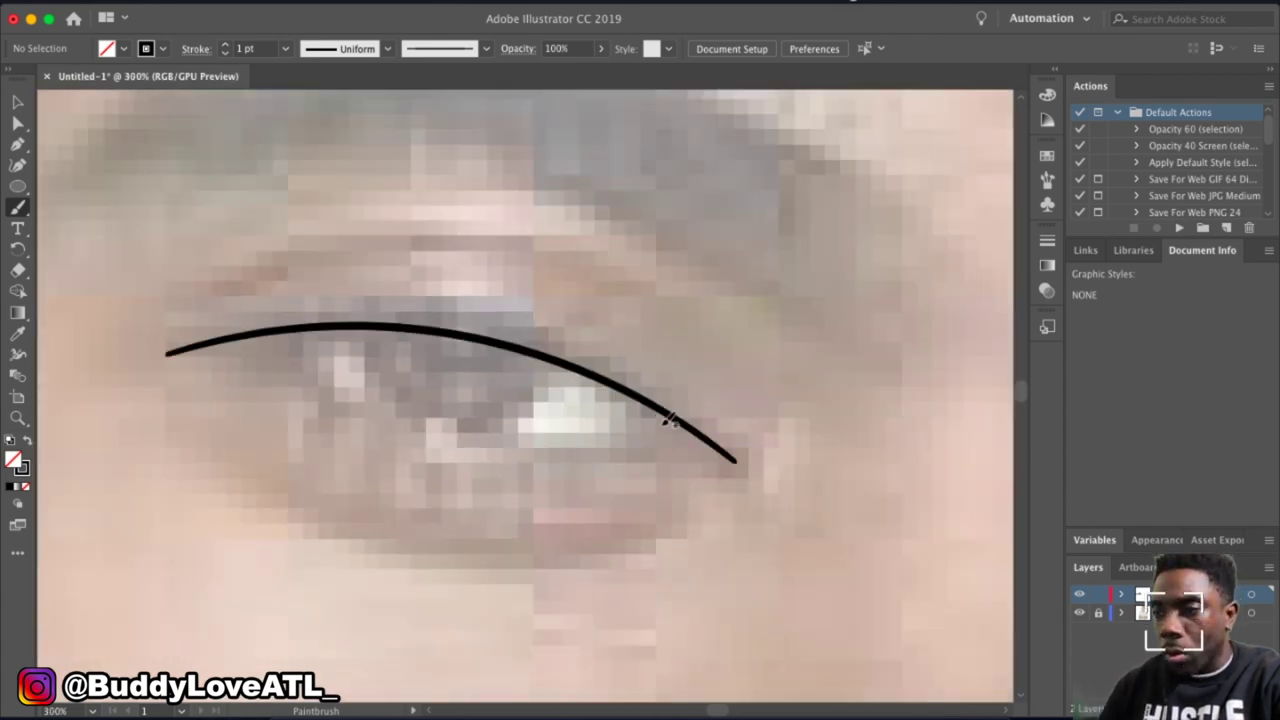
{"action": "mouse_move", "coordinate": [704, 424]}
{"action": "left_mouse_down"}
{"action": "mouse_move", "coordinate": [423, 414]}
{"action": "mouse_move", "coordinate": [244, 327]}
{"action": "left_mouse_up"}
{"action": "left_click_drag", "start_coordinate": [553, 348], "coordinate": [456, 432]}
{"action": "left_click_drag", "start_coordinate": [356, 330], "coordinate": [382, 404]}
{"action": "scroll", "coordinate": [525, 370], "scroll_direction": "right", "scroll_amount": 10}
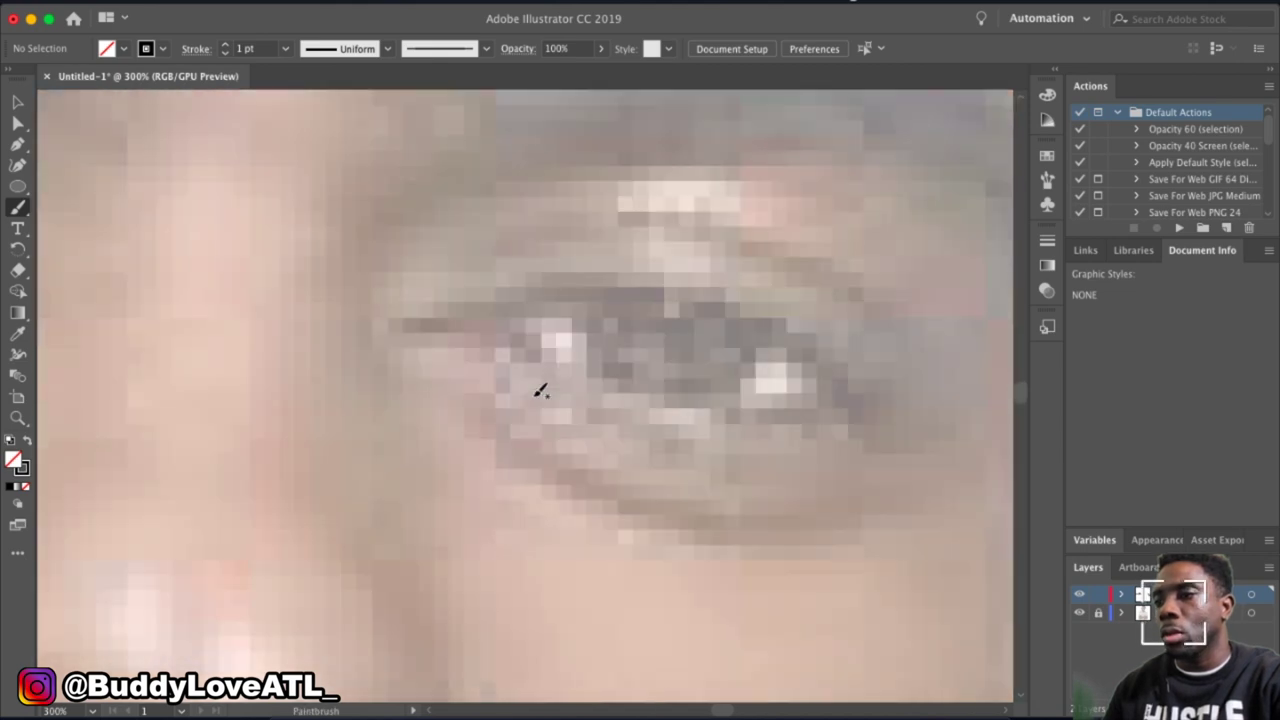
Outline the right eye's upper and lower lids and both iris edges.
{"action": "left_click_drag", "start_coordinate": [927, 452], "coordinate": [392, 324]}
{"action": "left_click_drag", "start_coordinate": [471, 296], "coordinate": [880, 408]}
{"action": "left_click_drag", "start_coordinate": [580, 292], "coordinate": [590, 404]}
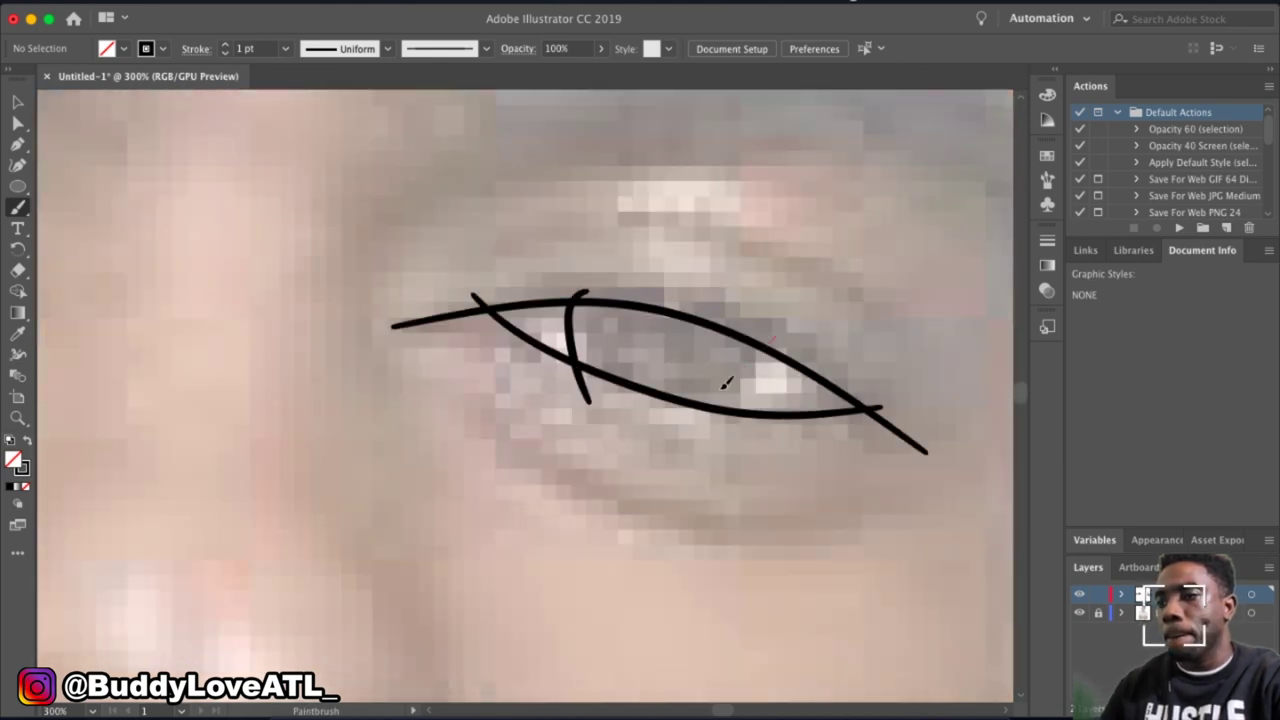
{"action": "left_click_drag", "start_coordinate": [773, 337], "coordinate": [672, 412]}
{"action": "key", "text": "ctrl+z"}
{"action": "left_click_drag", "start_coordinate": [760, 322], "coordinate": [702, 412]}
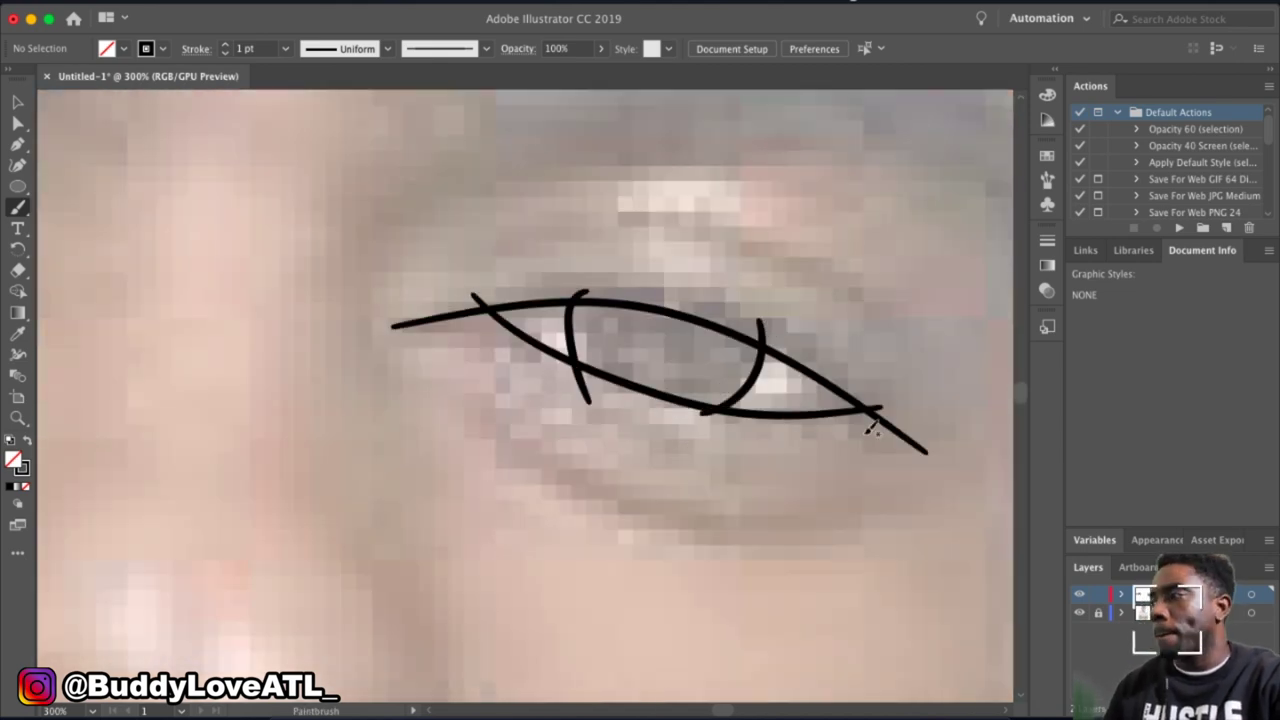
Add a crease under and a curve above the right eye, removing a stray stroke.
{"action": "left_click_drag", "start_coordinate": [466, 406], "coordinate": [943, 484]}
{"action": "left_click_drag", "start_coordinate": [631, 211], "coordinate": [900, 323]}
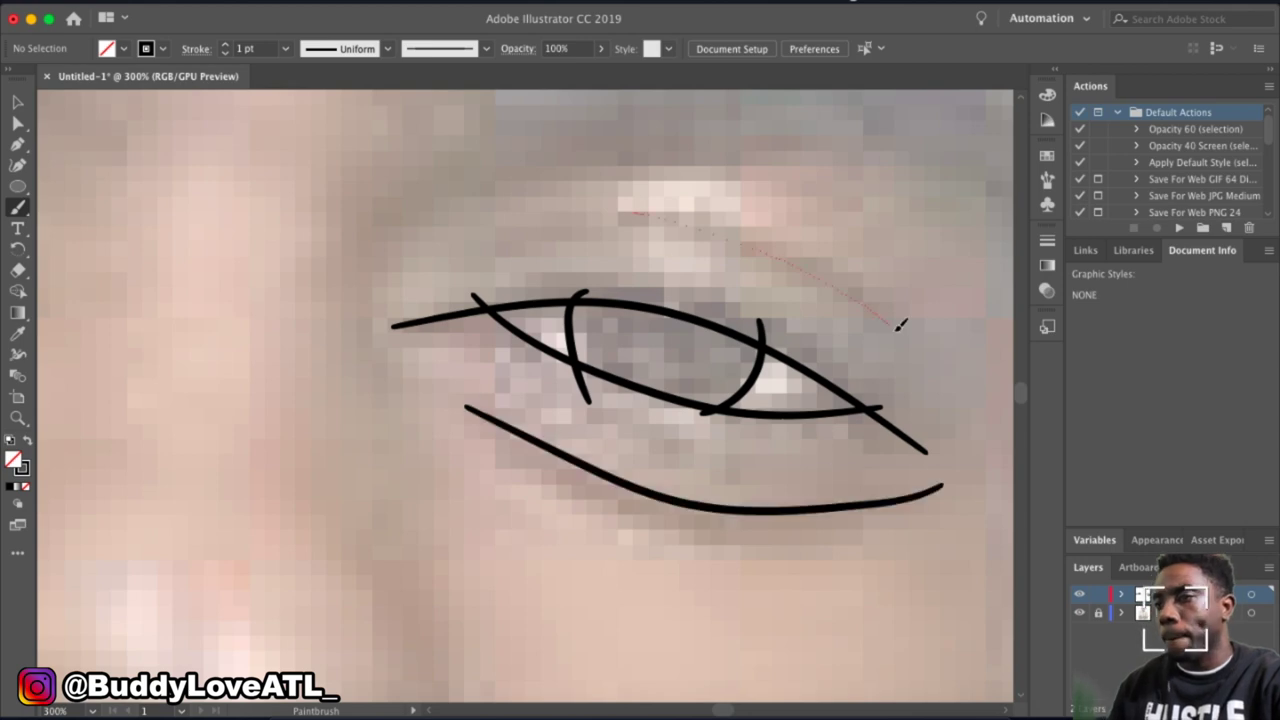
{"action": "key", "text": "ctrl+minus"}
{"action": "key", "text": "ctrl+z"}
{"action": "left_click_drag", "start_coordinate": [590, 262], "coordinate": [795, 352]}
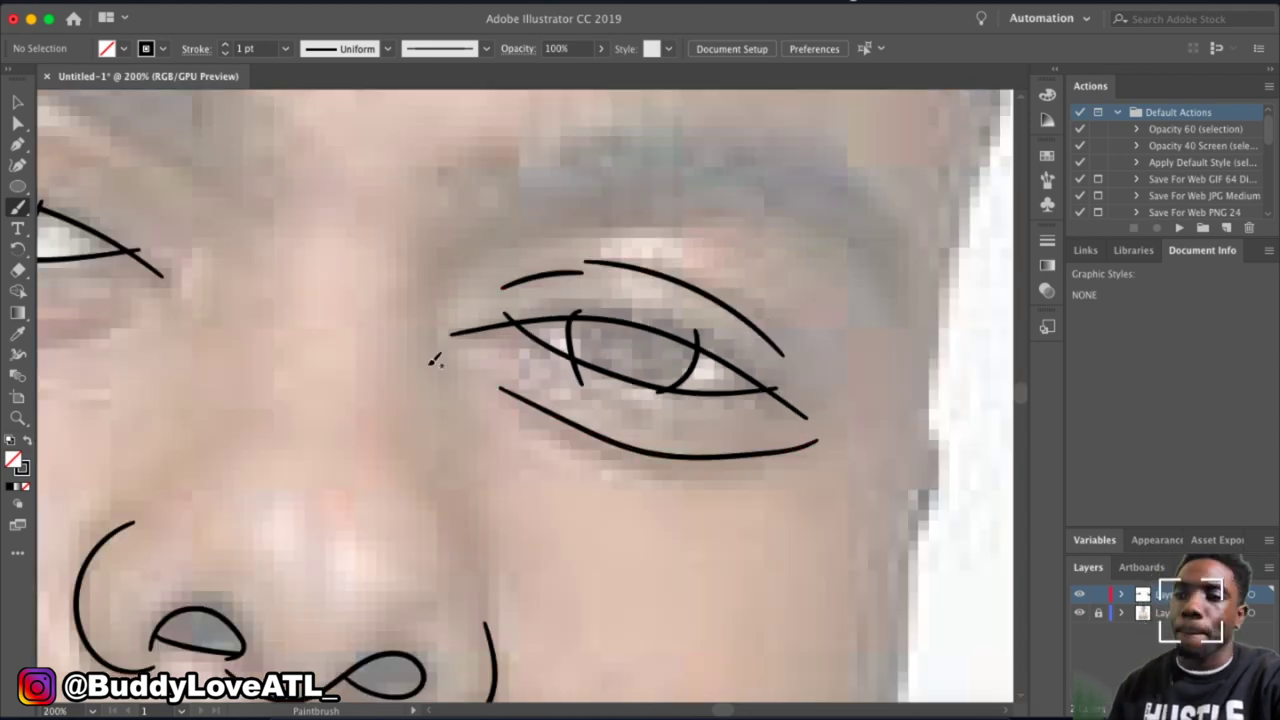
{"action": "key", "text": "ctrl+minus"}
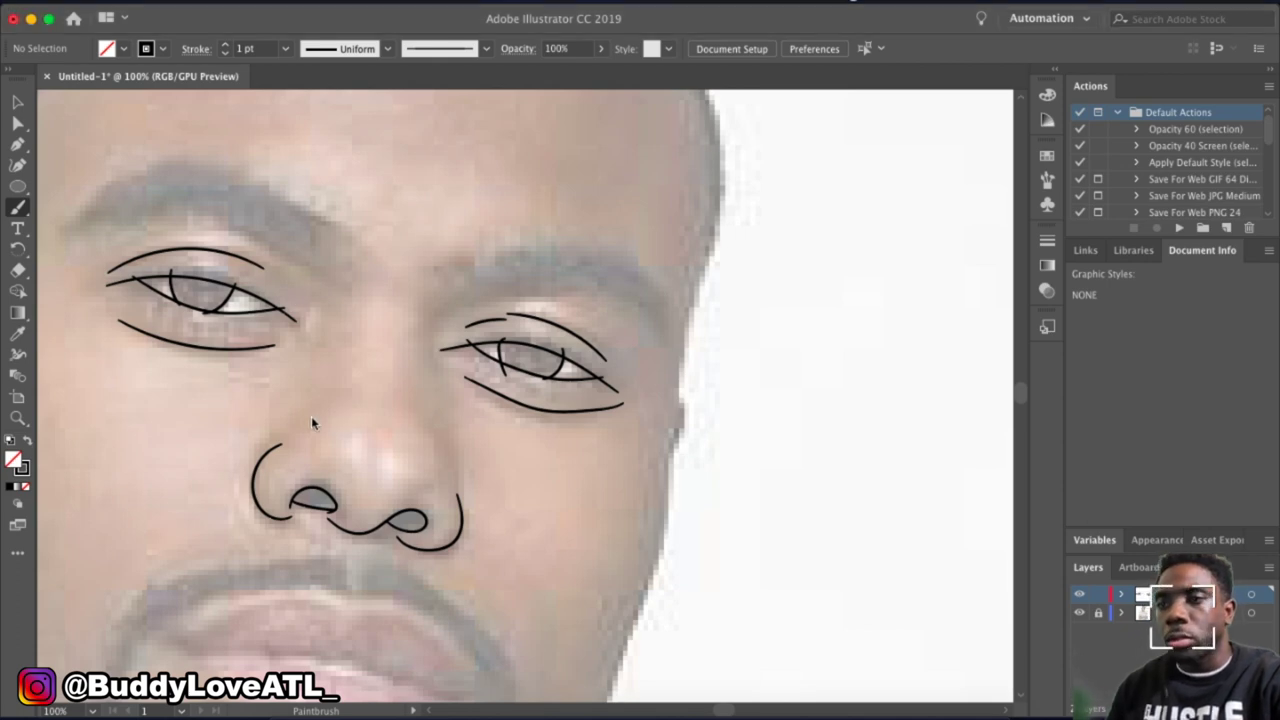
{"action": "key", "text": "ctrl+z"}
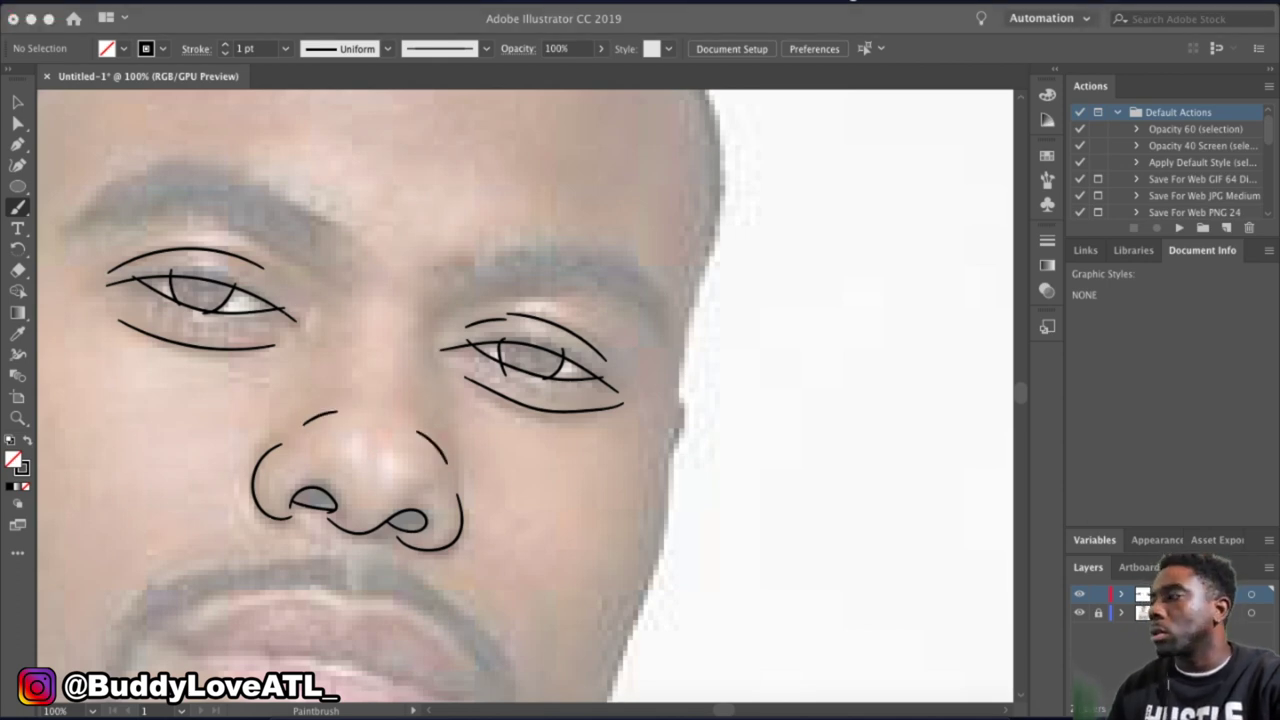
Browse the toolbar flyout and search for the Pencil tool.
{"action": "left_click", "coordinate": [17, 556]}
{"action": "scroll", "coordinate": [161, 420], "scroll_direction": "down", "scroll_amount": 5}
{"action": "scroll", "coordinate": [161, 420], "scroll_direction": "up", "scroll_amount": 2}
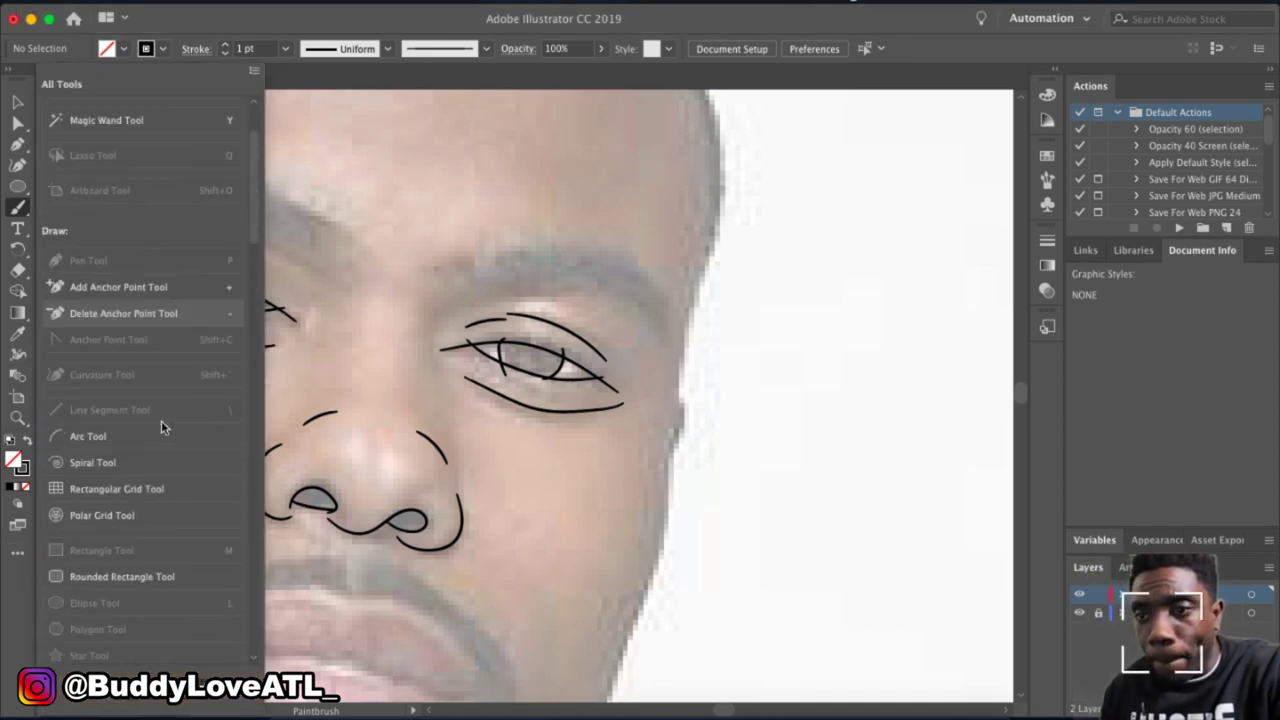
{"action": "scroll", "coordinate": [161, 420], "scroll_direction": "down", "scroll_amount": 10}
{"action": "scroll", "coordinate": [161, 420], "scroll_direction": "down", "scroll_amount": 5}
{"action": "scroll", "coordinate": [161, 420], "scroll_direction": "down", "scroll_amount": 5}
{"action": "scroll", "coordinate": [161, 420], "scroll_direction": "down", "scroll_amount": 5}
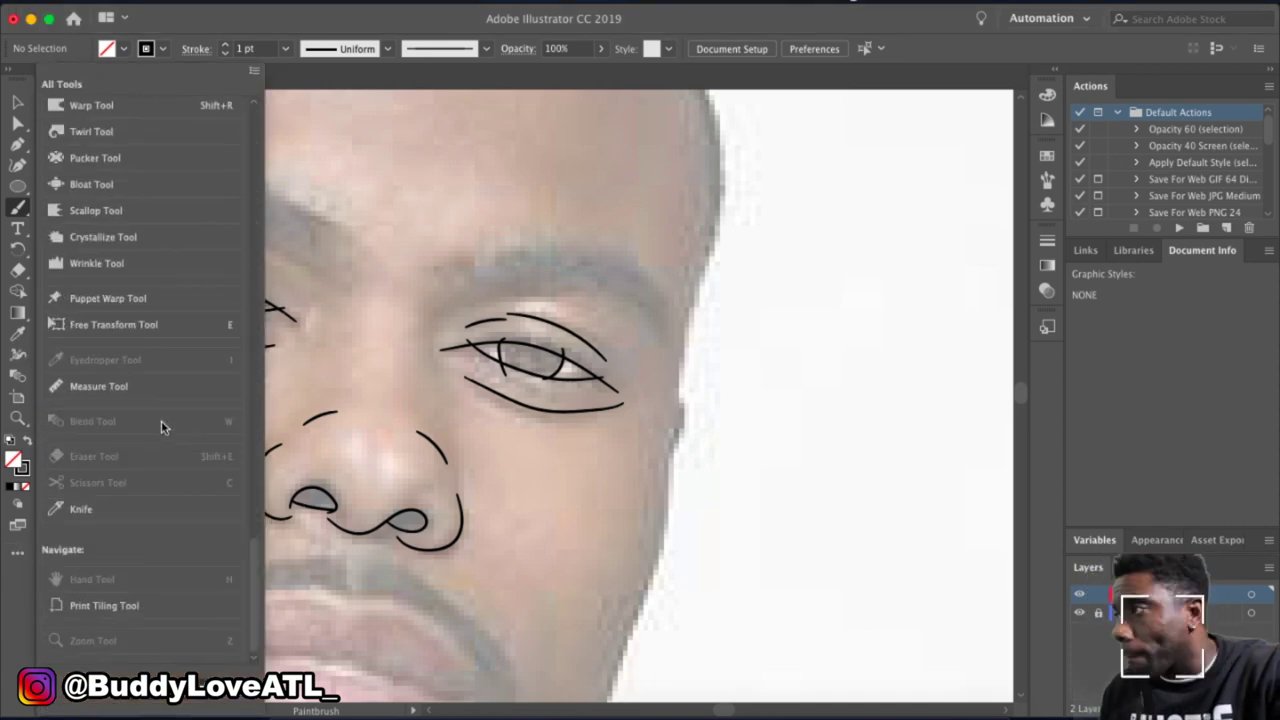
{"action": "left_click", "coordinate": [1167, 22]}
{"action": "type", "text": "pencil"}
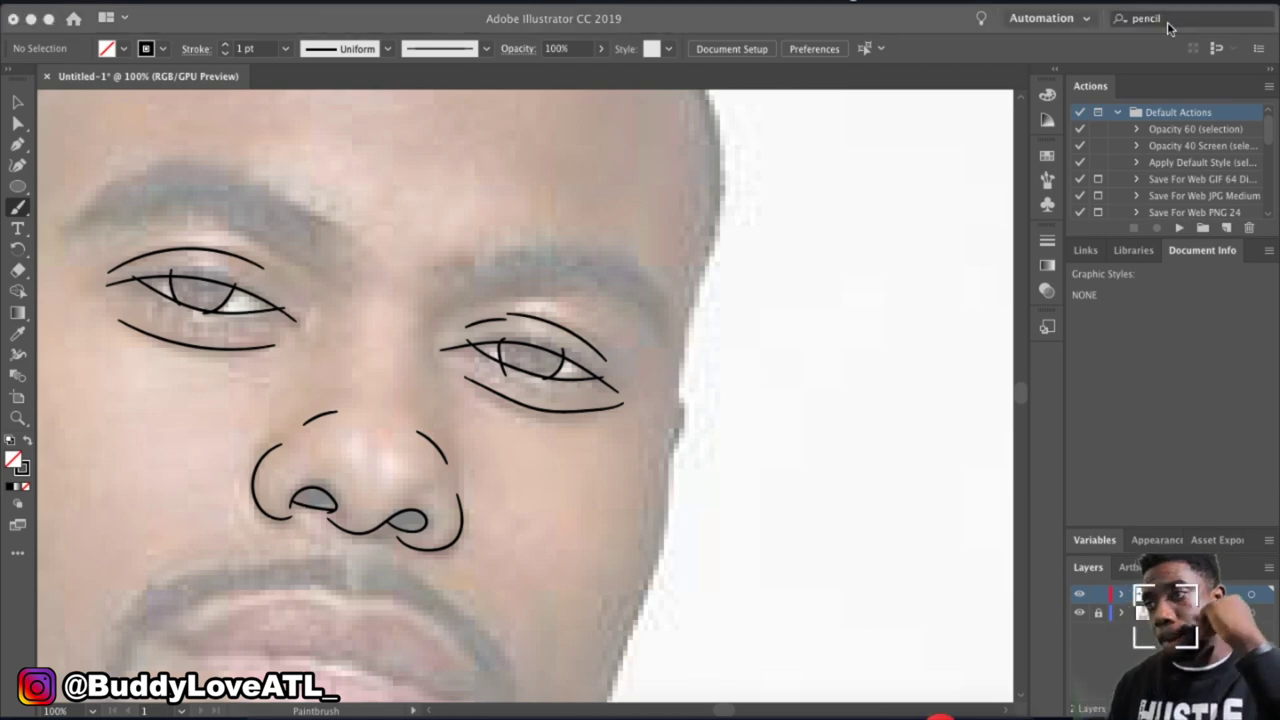
Select the Pencil tool and swap to black fill with no stroke.
{"action": "left_click", "coordinate": [19, 146]}
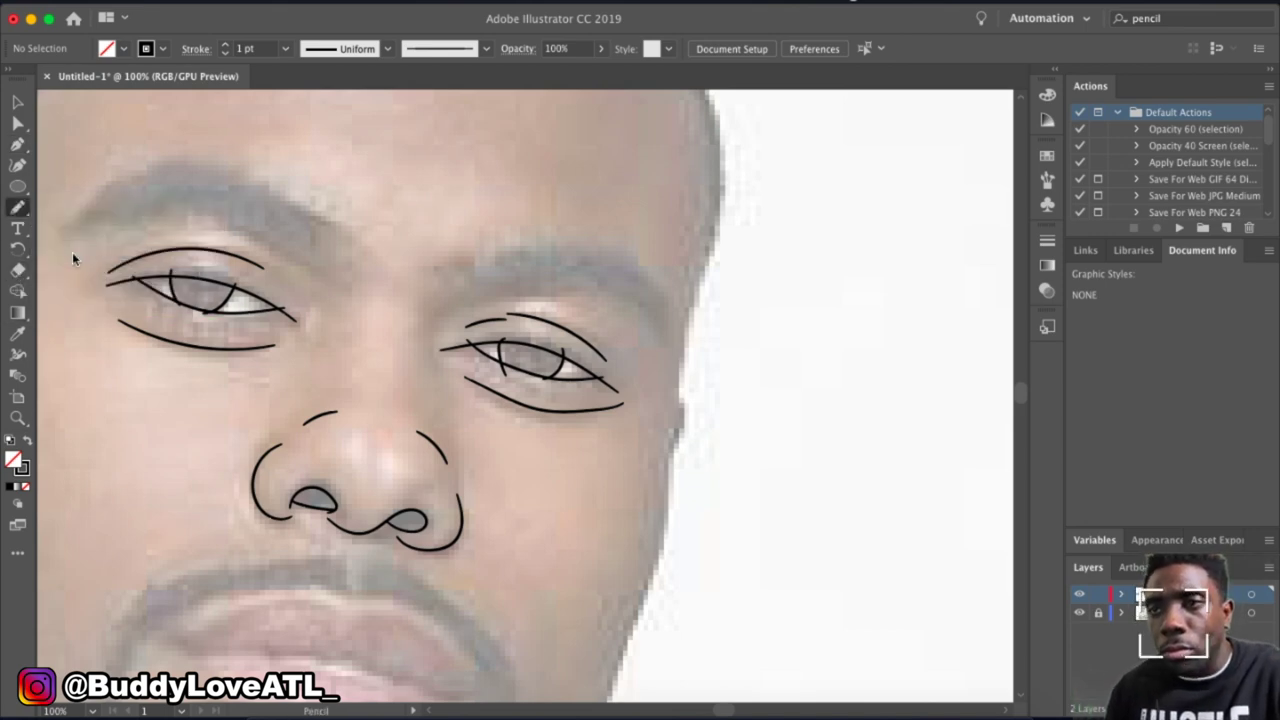
{"action": "left_click", "coordinate": [17, 208]}
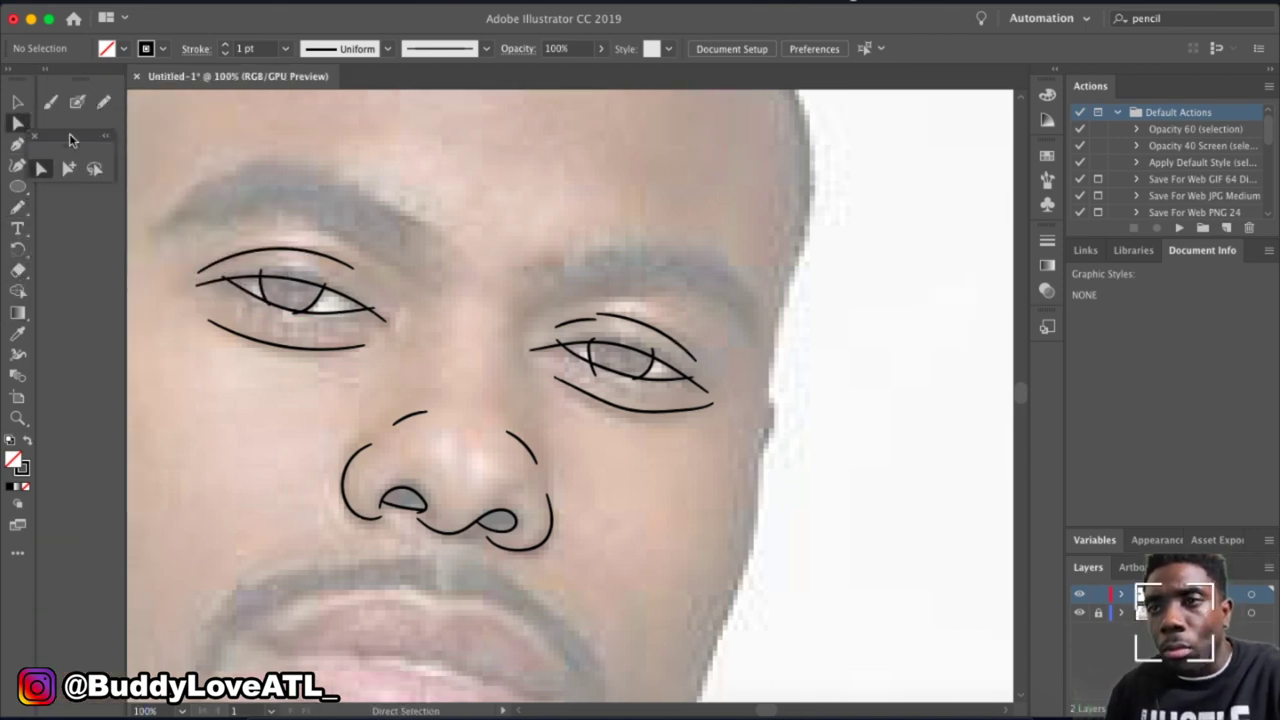
{"action": "left_click", "coordinate": [17, 122]}
{"action": "left_click", "coordinate": [130, 68]}
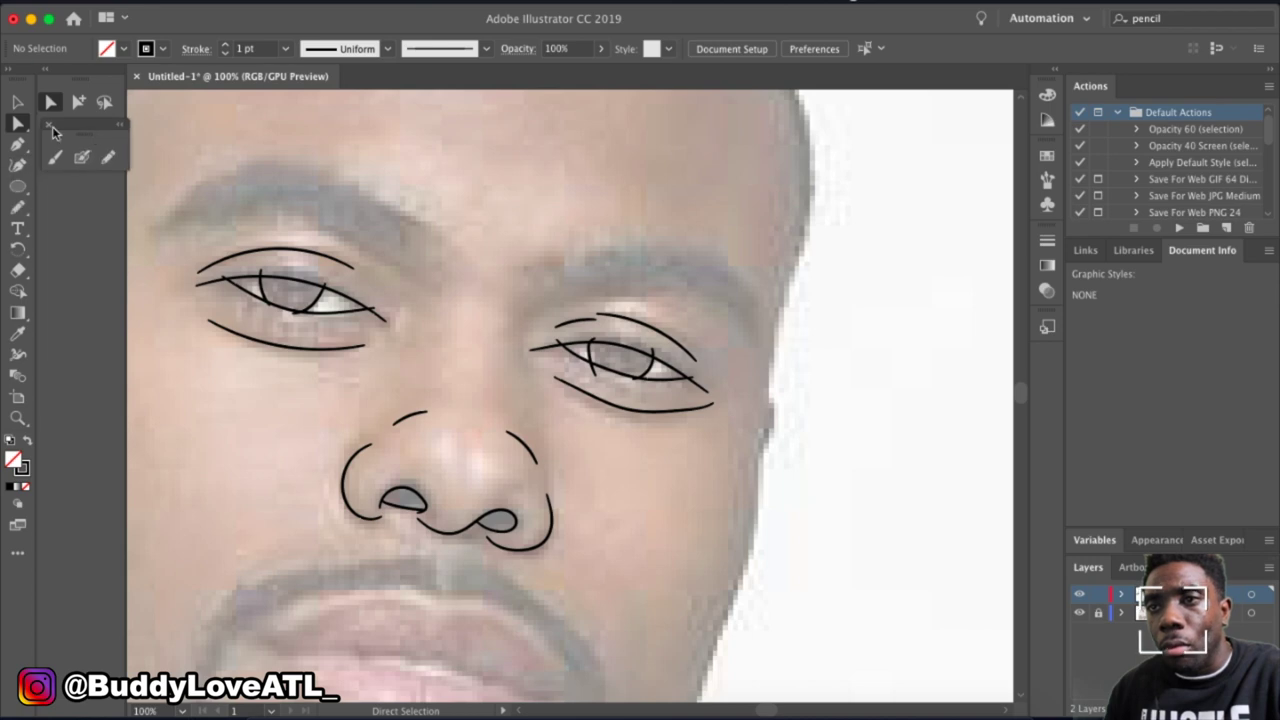
{"action": "left_click", "coordinate": [17, 208]}
{"action": "left_click", "coordinate": [29, 445]}
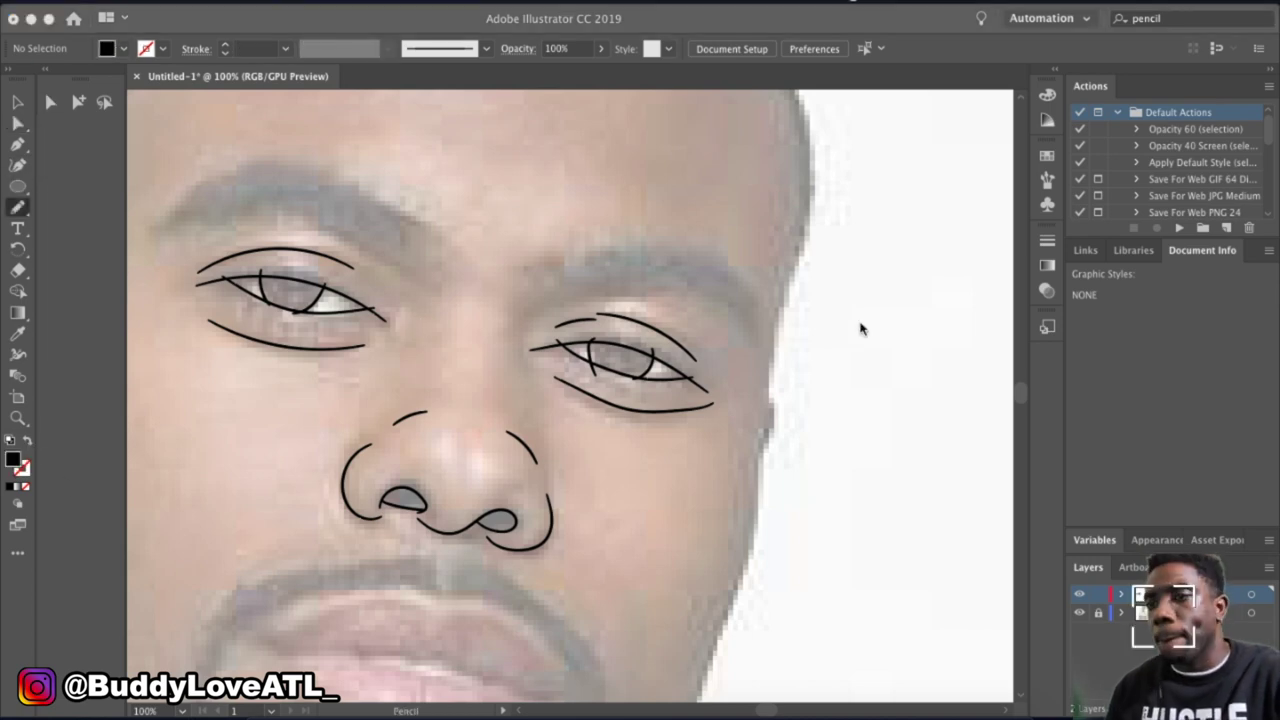
{"action": "scroll", "coordinate": [371, 463], "scroll_direction": "up", "scroll_amount": 5}
Trace the left eye's iris as a closed shape filled black.
{"action": "scroll", "coordinate": [301, 416], "scroll_direction": "up", "scroll_amount": 5}
{"action": "mouse_move", "coordinate": [240, 255]}
{"action": "left_mouse_down"}
{"action": "mouse_move", "coordinate": [675, 283]}
{"action": "mouse_move", "coordinate": [240, 256]}
{"action": "left_mouse_up"}
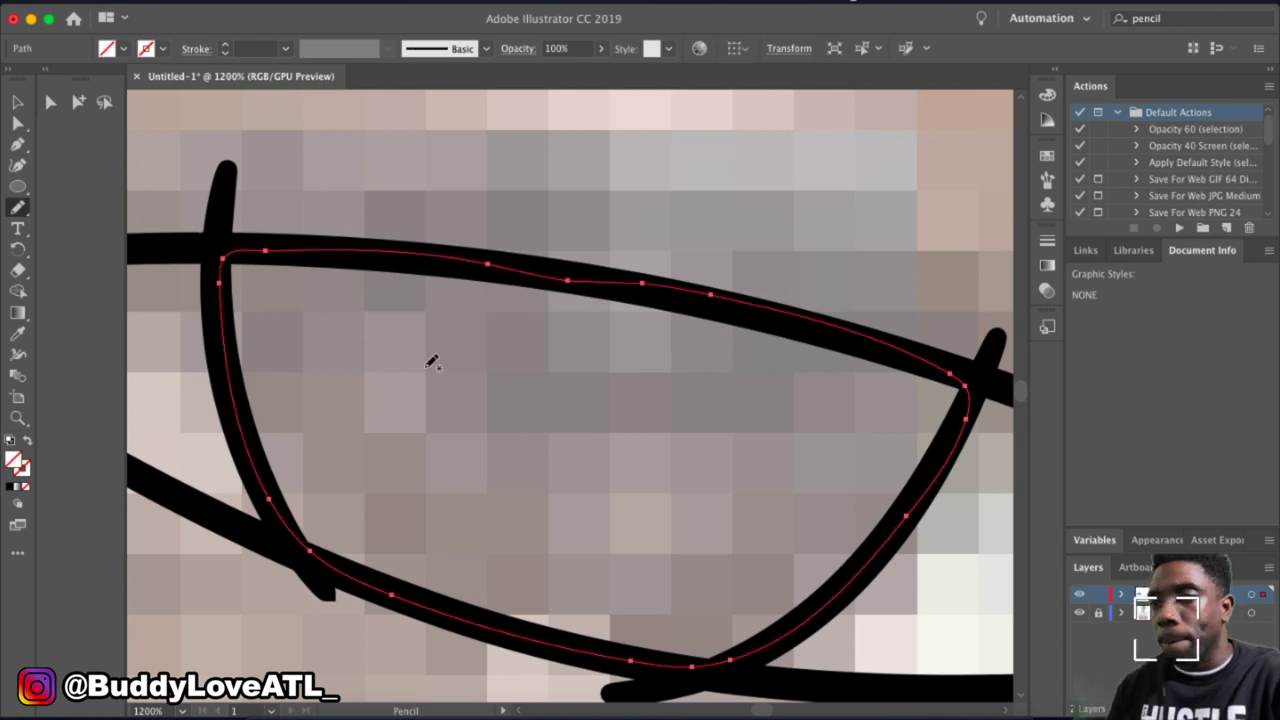
{"action": "key", "text": "Return"}
{"action": "key", "text": "Return"}
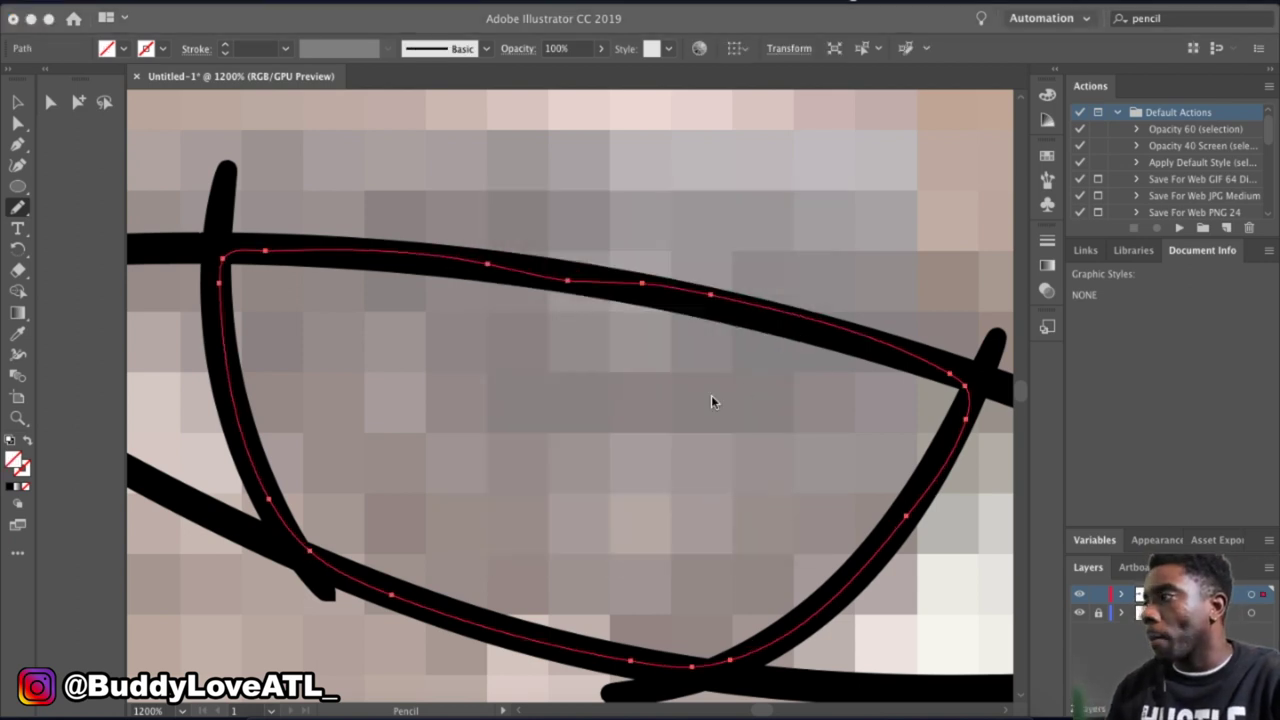
{"action": "left_click_drag", "start_coordinate": [330, 390], "coordinate": [401, 363]}
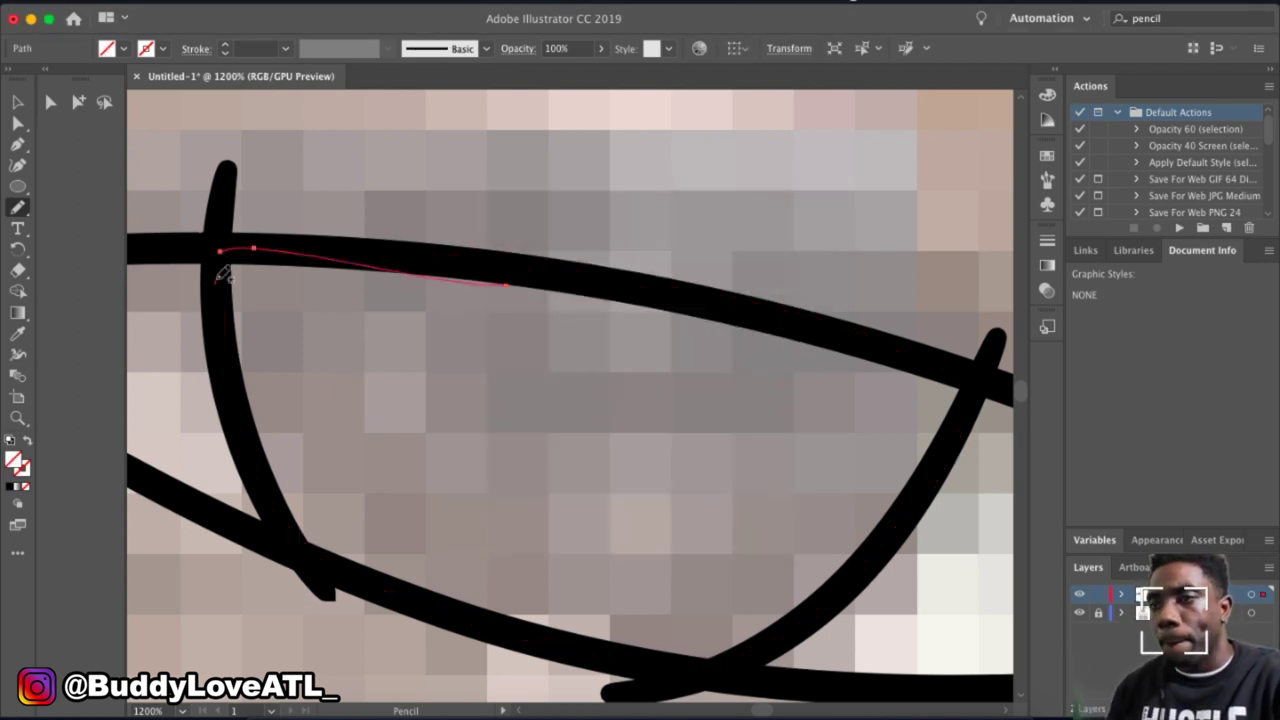
{"action": "left_click_drag", "start_coordinate": [222, 275], "coordinate": [220, 268]}
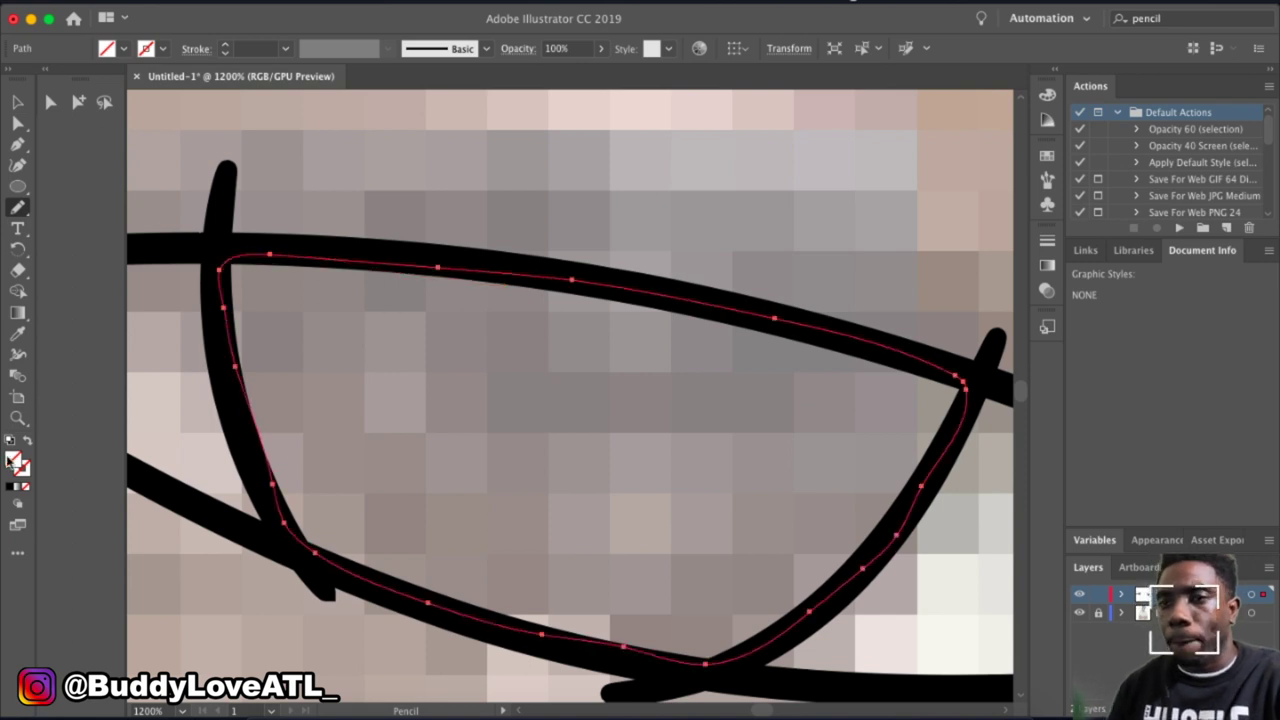
{"action": "left_click", "coordinate": [123, 48]}
{"action": "left_click", "coordinate": [72, 102]}
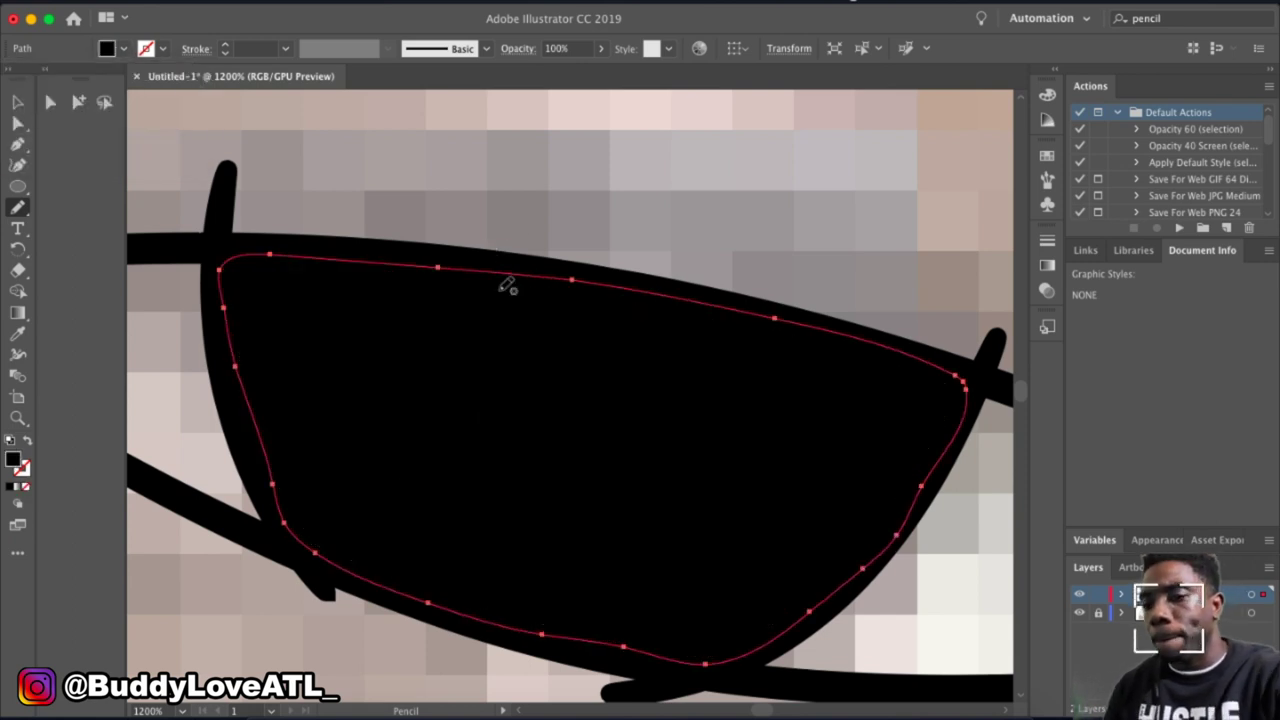
Remove the stray pencil marks and deselect everything.
{"action": "left_click_drag", "start_coordinate": [922, 498], "coordinate": [940, 485]}
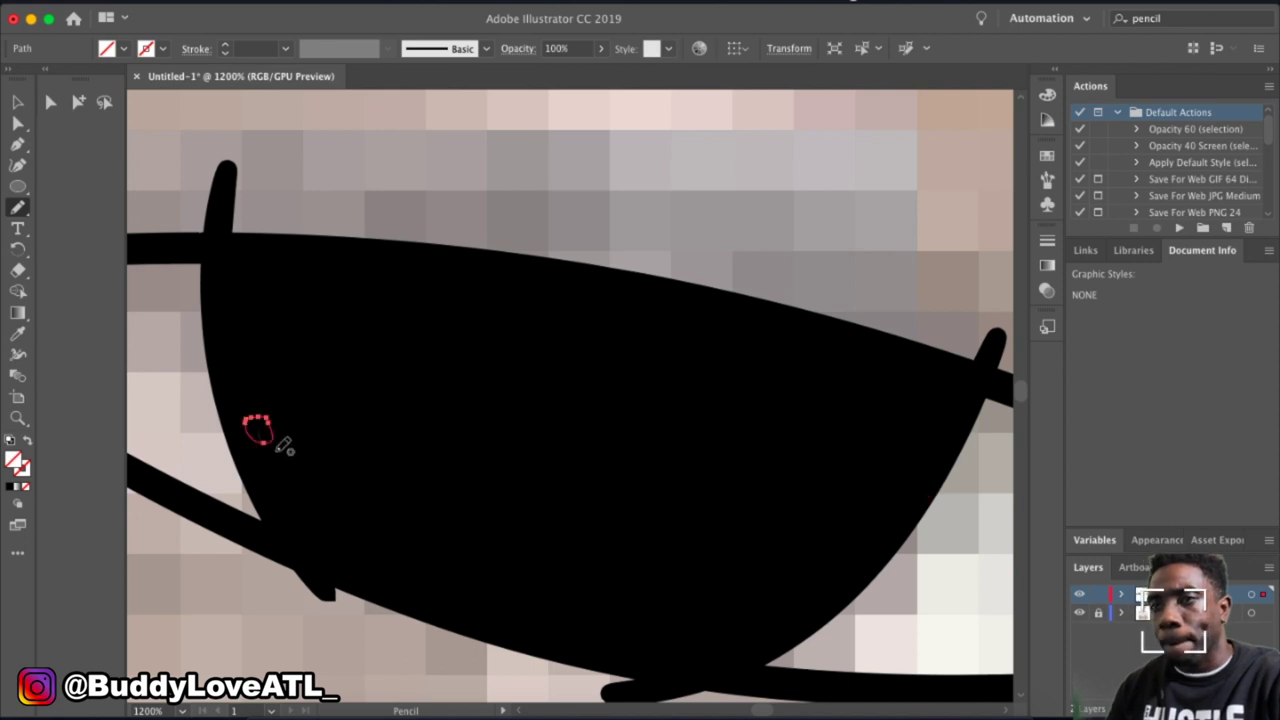
{"action": "left_click_drag", "start_coordinate": [485, 464], "coordinate": [547, 446]}
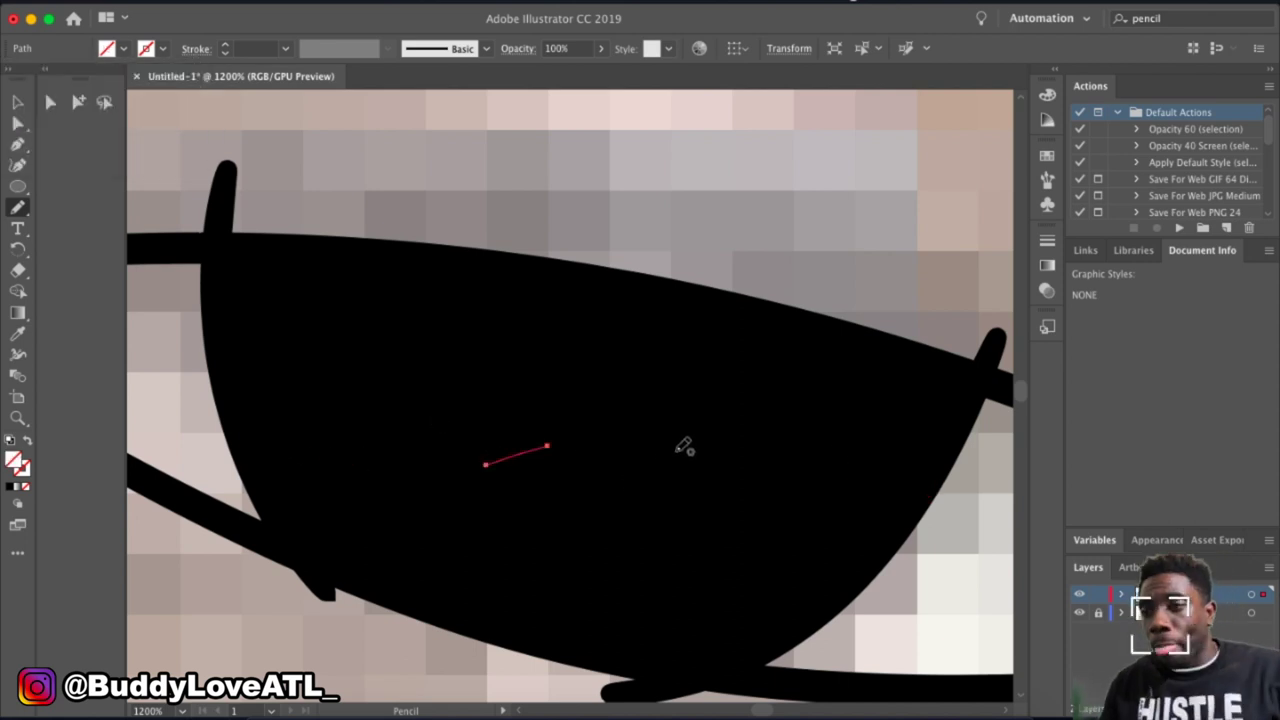
{"action": "right_click", "coordinate": [657, 451]}
{"action": "left_click", "coordinate": [628, 449]}
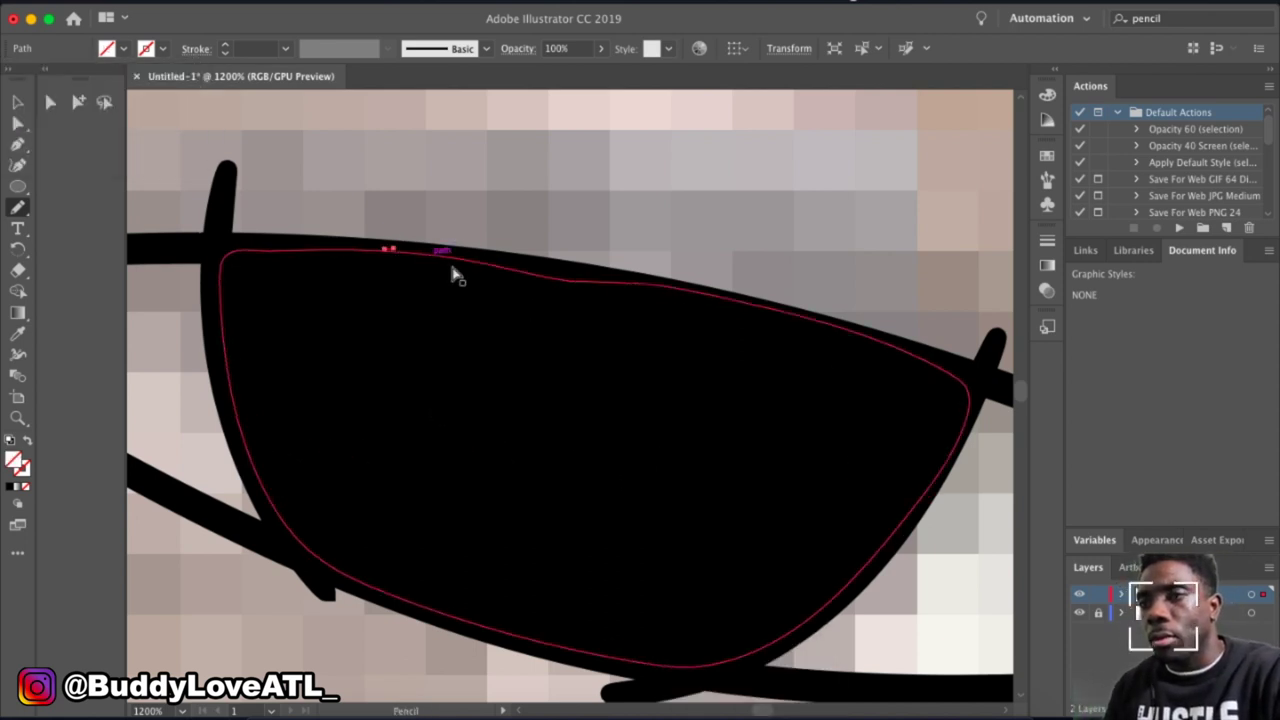
{"action": "left_click_drag", "start_coordinate": [563, 236], "coordinate": [582, 236]}
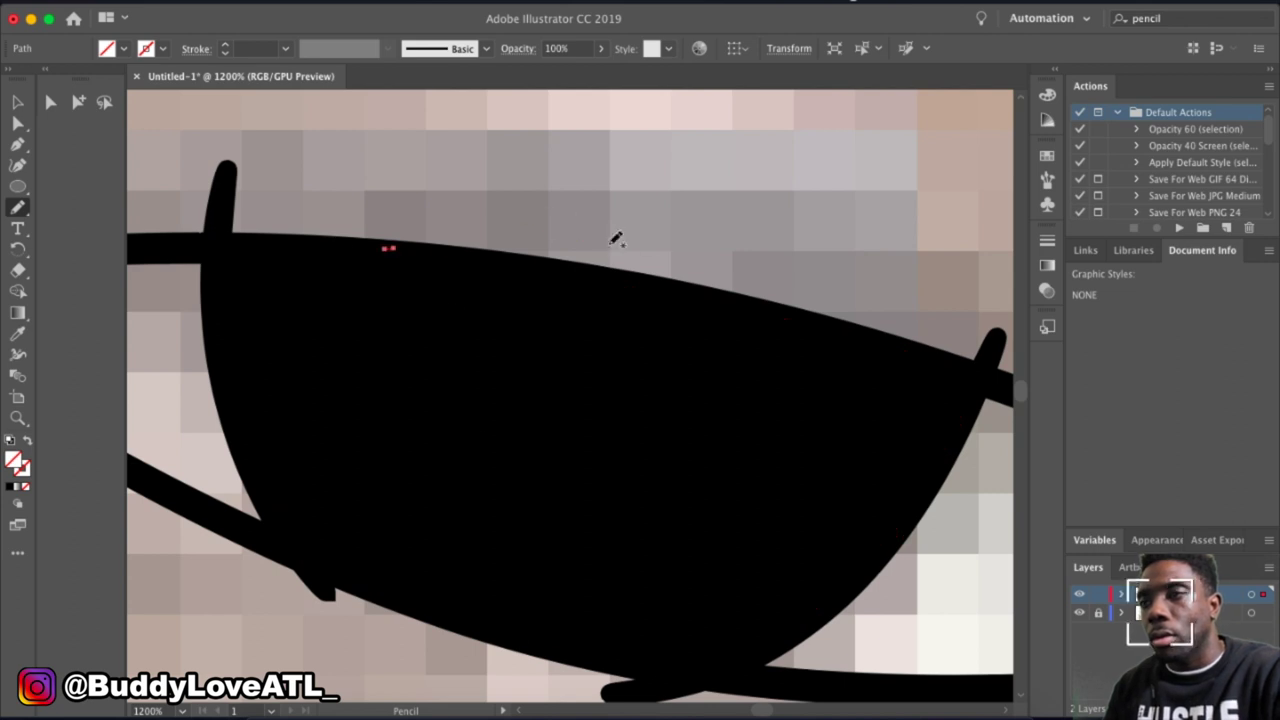
{"action": "key", "text": "v"}
{"action": "left_click", "coordinate": [44, 89]}
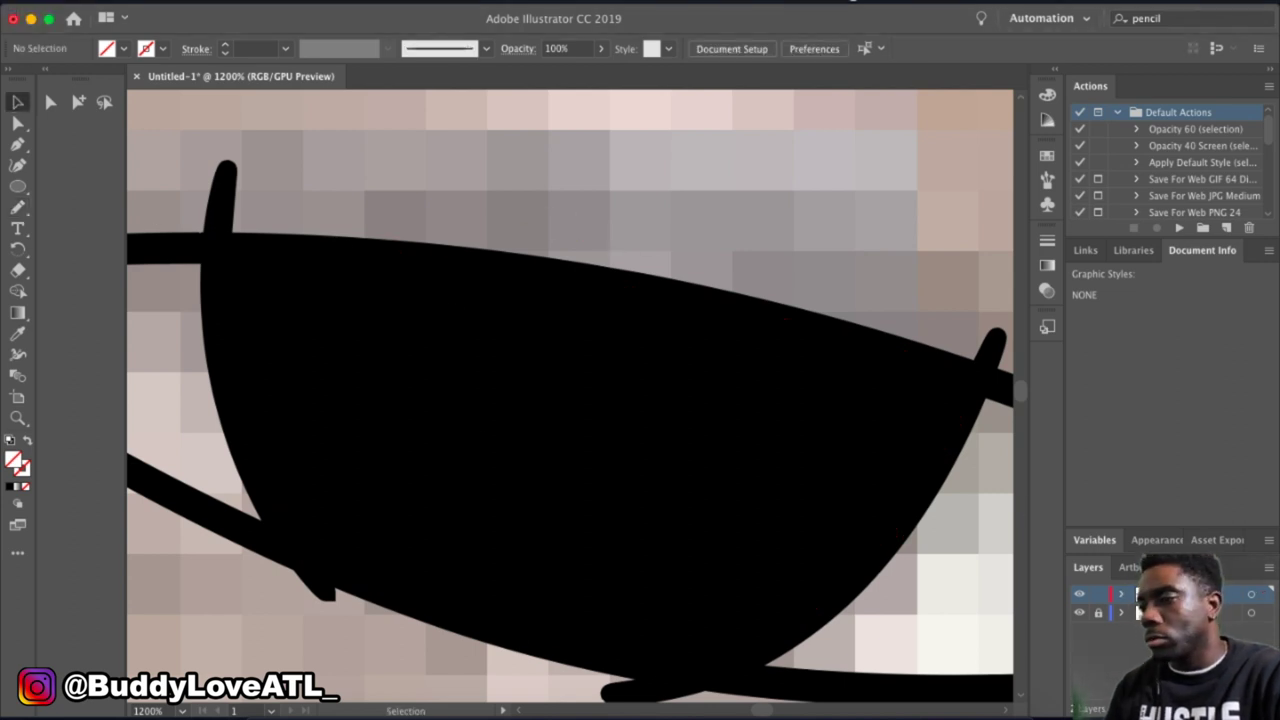
Fade the reference photo to about 65% opacity and lock its layer.
{"action": "left_click", "coordinate": [601, 48]}
{"action": "left_click", "coordinate": [672, 130]}
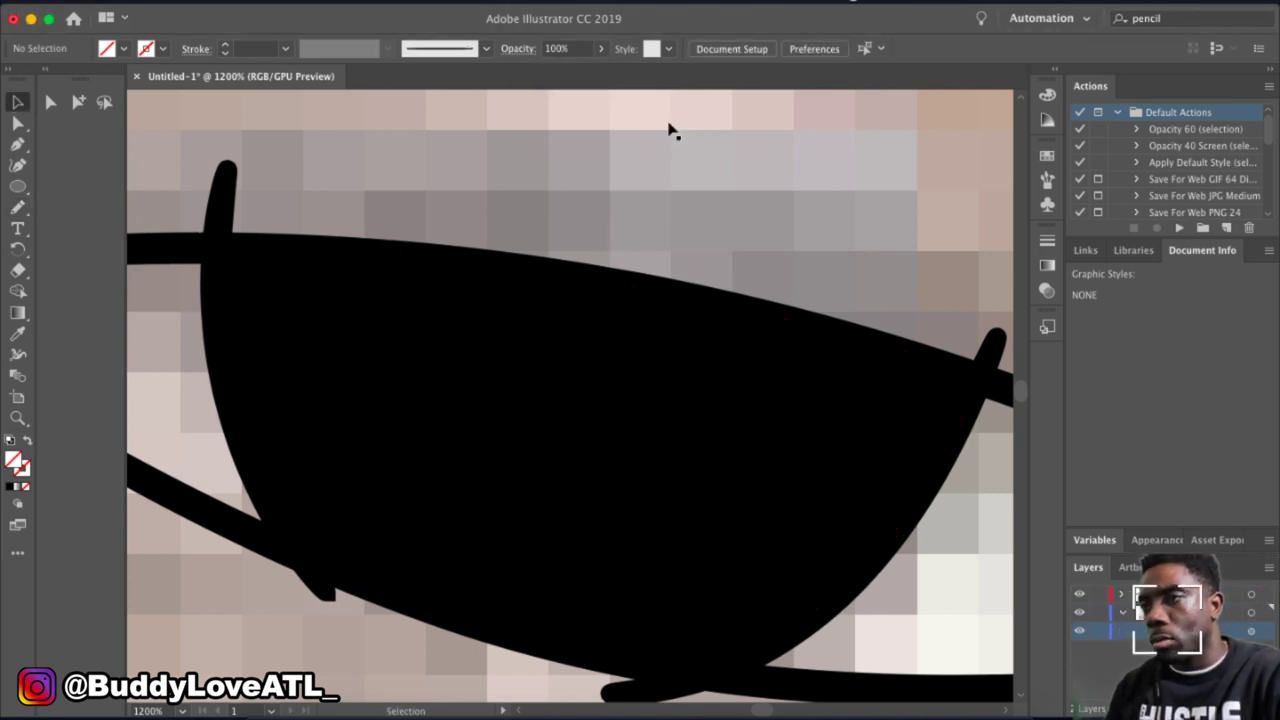
{"action": "left_click", "coordinate": [601, 48]}
{"action": "left_click_drag", "start_coordinate": [600, 72], "coordinate": [563, 75]}
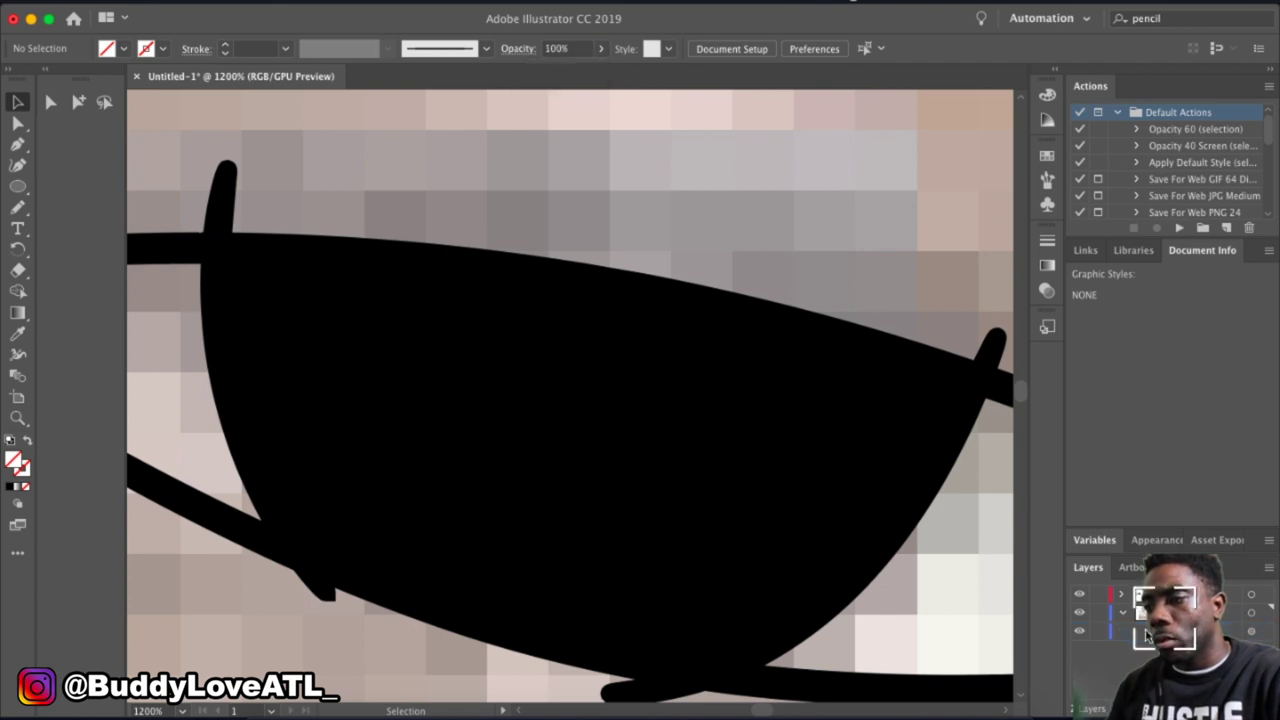
{"action": "key", "text": "ctrl+0"}
{"action": "left_click", "coordinate": [700, 400]}
{"action": "left_click", "coordinate": [717, 48]}
{"action": "left_click_drag", "start_coordinate": [713, 71], "coordinate": [697, 72]}
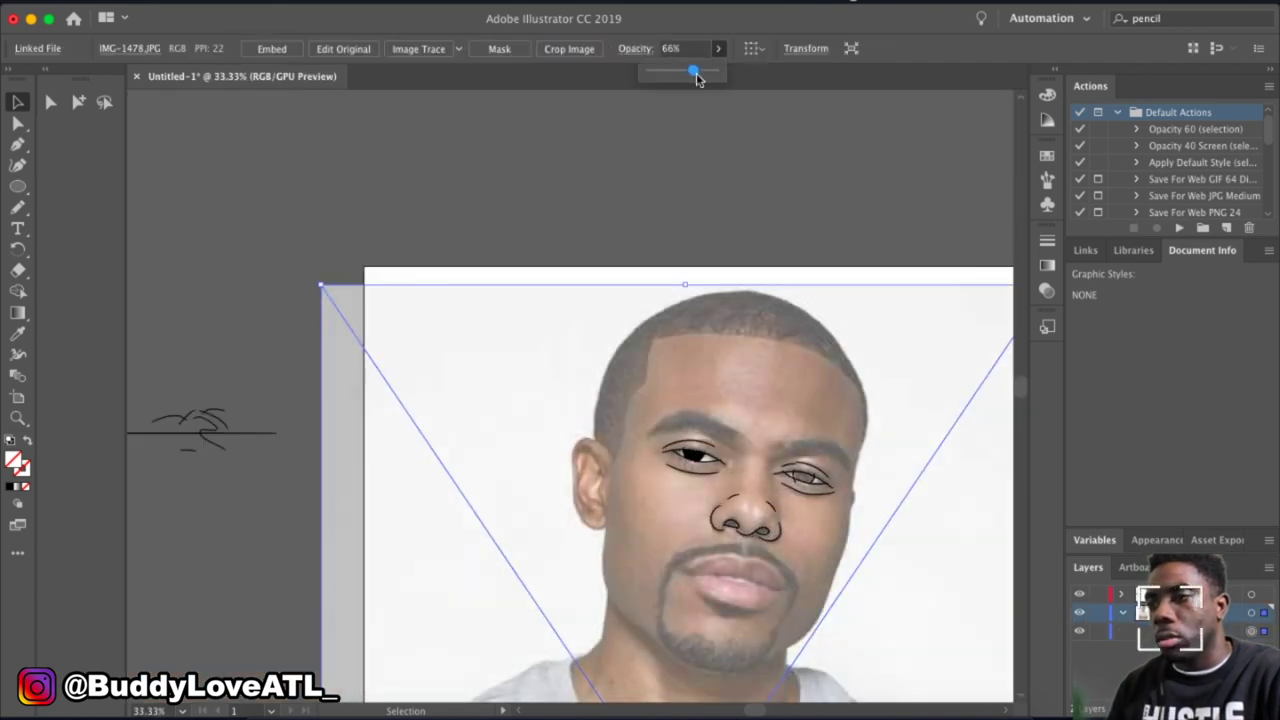
{"action": "left_click", "coordinate": [1098, 612]}
{"action": "key", "text": "ctrl+plus"}
{"action": "key", "text": "ctrl+plus"}
{"action": "key", "text": "ctrl+plus"}
Trace the right eye's iris as a solid black shape.
{"action": "key", "text": "n"}
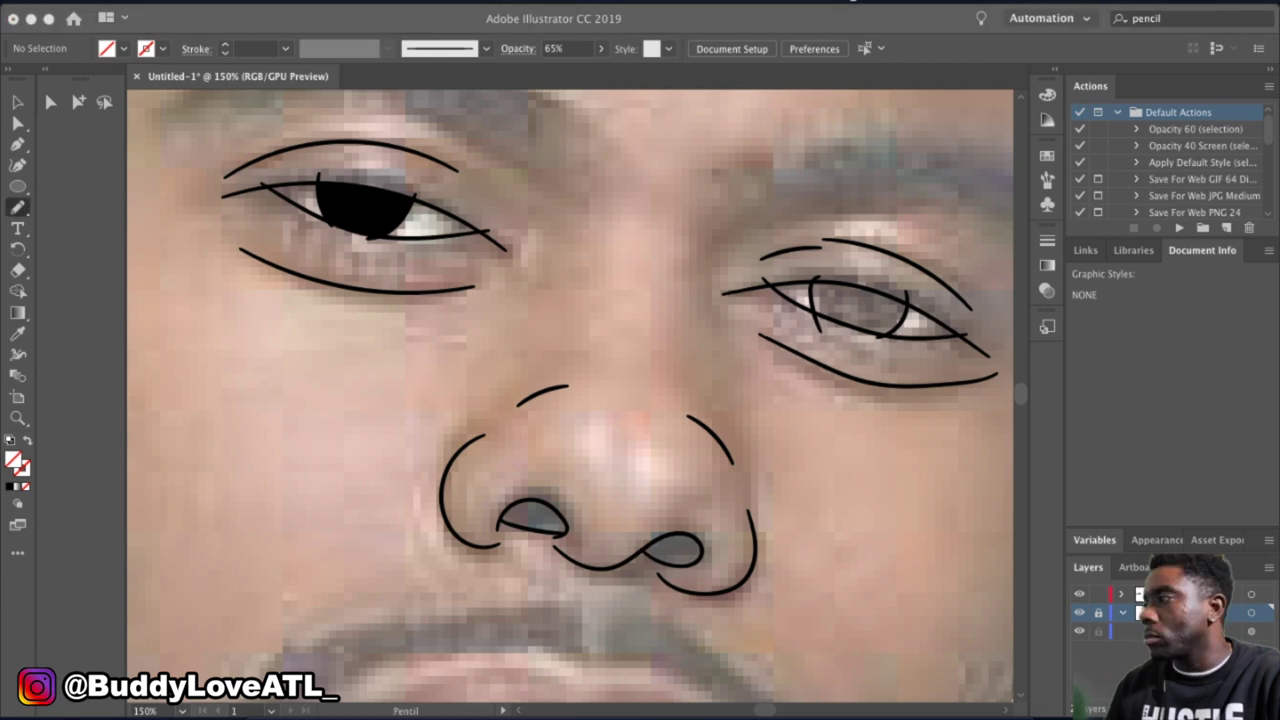
{"action": "scroll", "coordinate": [938, 306], "scroll_direction": "up", "scroll_amount": 3}
{"action": "scroll", "coordinate": [938, 306], "scroll_direction": "up", "scroll_amount": 2}
{"action": "mouse_move", "coordinate": [272, 191]}
{"action": "left_mouse_down"}
{"action": "mouse_move", "coordinate": [412, 200]}
{"action": "mouse_move", "coordinate": [276, 192]}
{"action": "left_mouse_up"}
{"action": "key", "text": "shift+x"}
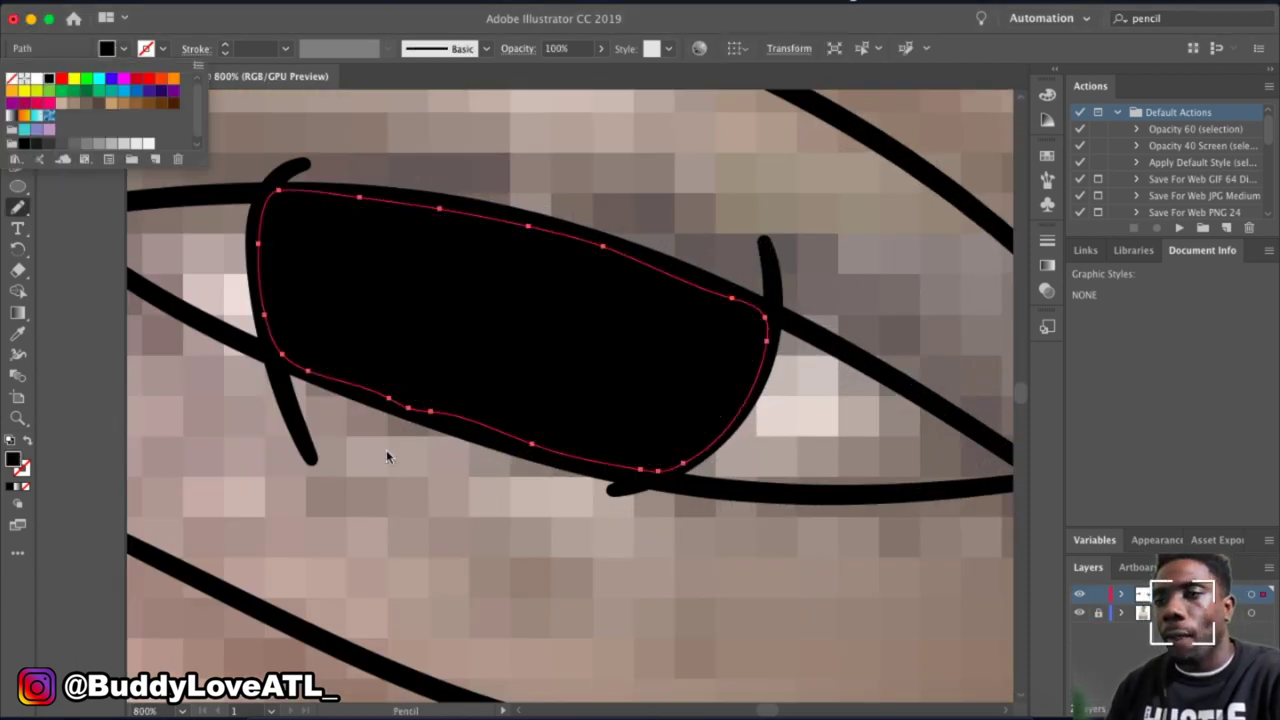
Trace the left nostril opening and fill it black.
{"action": "left_click", "coordinate": [17, 122]}
{"action": "key", "text": "n"}
{"action": "scroll", "coordinate": [526, 563], "scroll_direction": "down", "scroll_amount": 3}
{"action": "scroll", "coordinate": [526, 563], "scroll_direction": "down", "scroll_amount": 5}
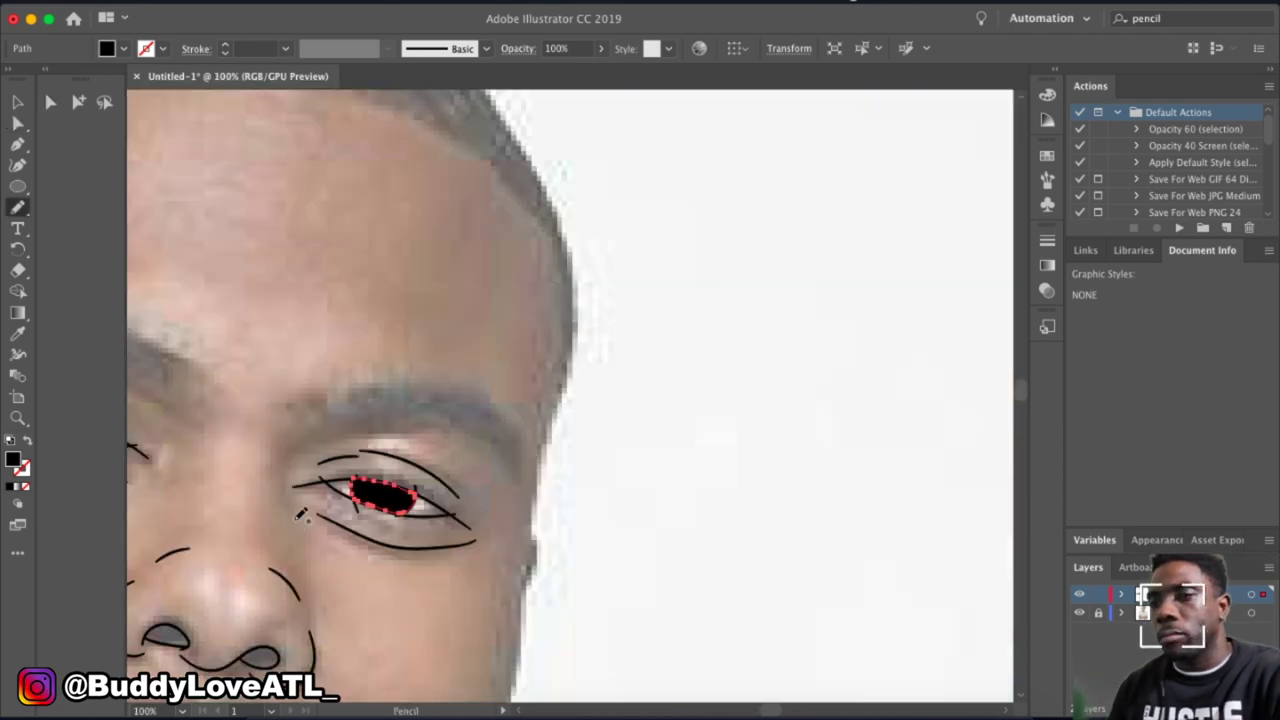
{"action": "scroll", "coordinate": [350, 360], "scroll_direction": "up", "scroll_amount": 4}
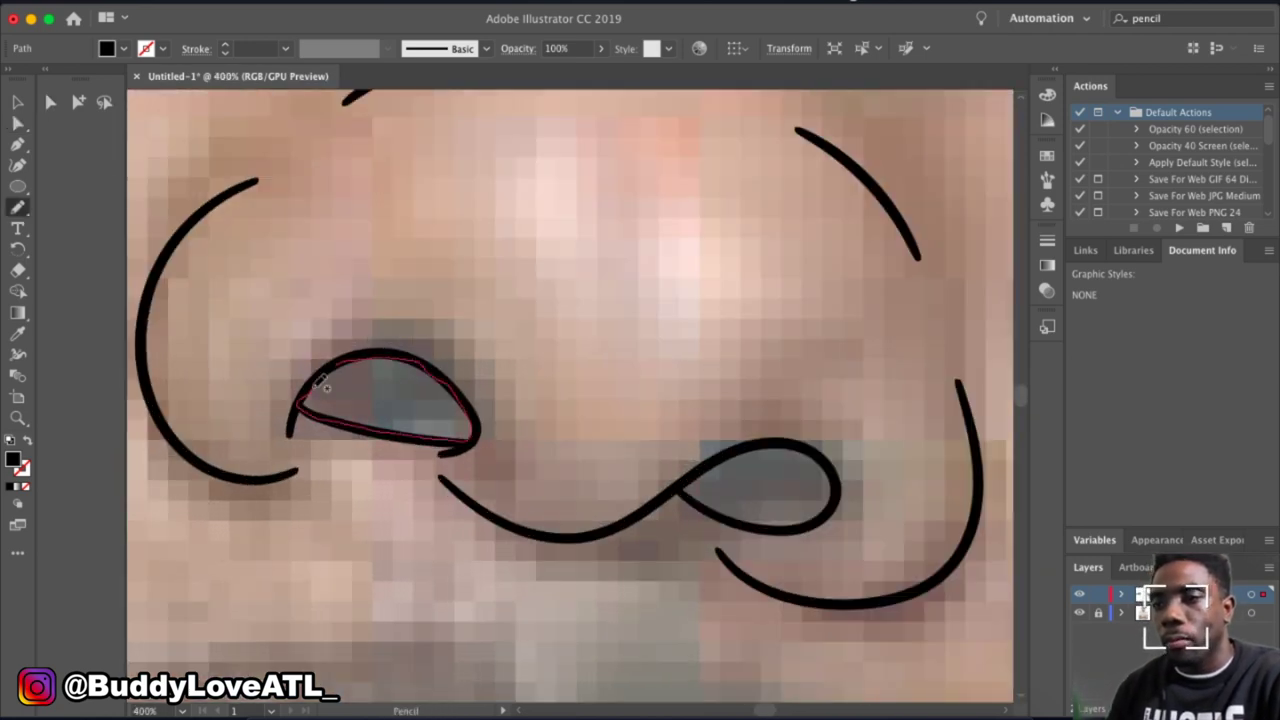
{"action": "left_click_drag", "start_coordinate": [322, 383], "coordinate": [298, 402]}
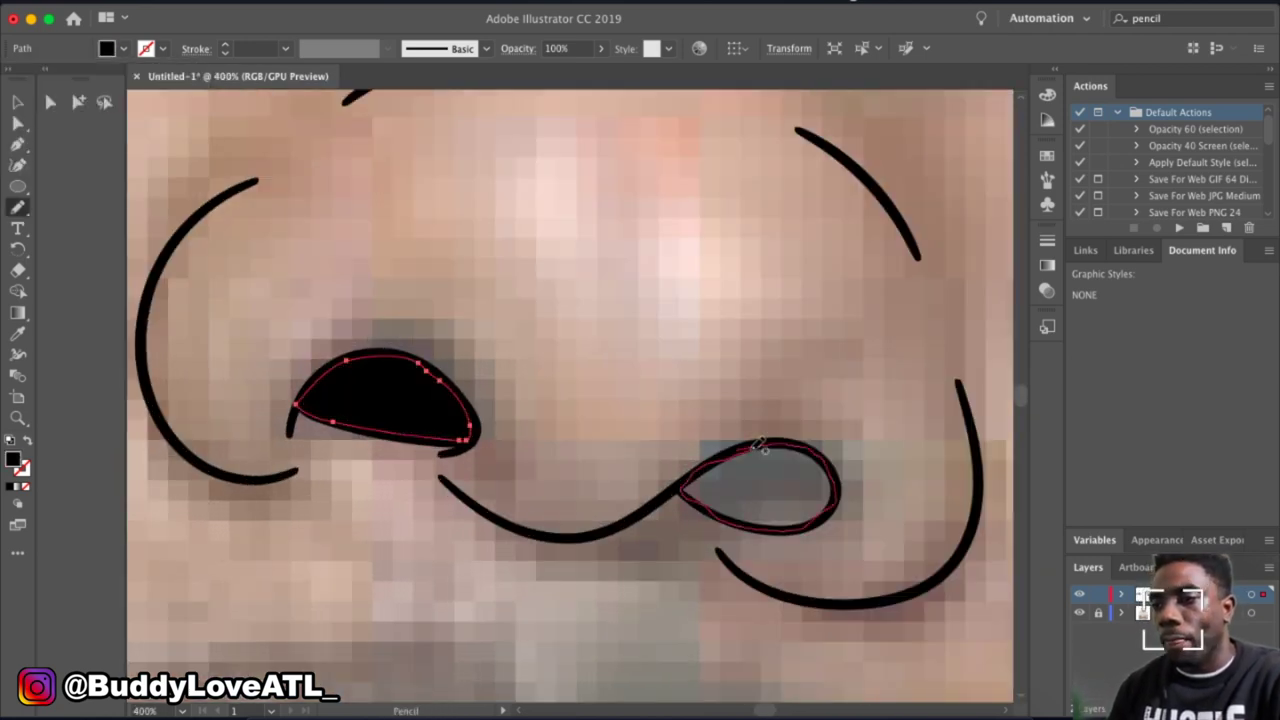
{"action": "left_click", "coordinate": [123, 48]}
{"action": "left_click", "coordinate": [30, 88]}
Fill the right nostril black and select every path on the drawing layer.
{"action": "left_click_drag", "start_coordinate": [466, 414], "coordinate": [462, 420]}
{"action": "left_click", "coordinate": [123, 48]}
{"action": "left_click", "coordinate": [33, 197]}
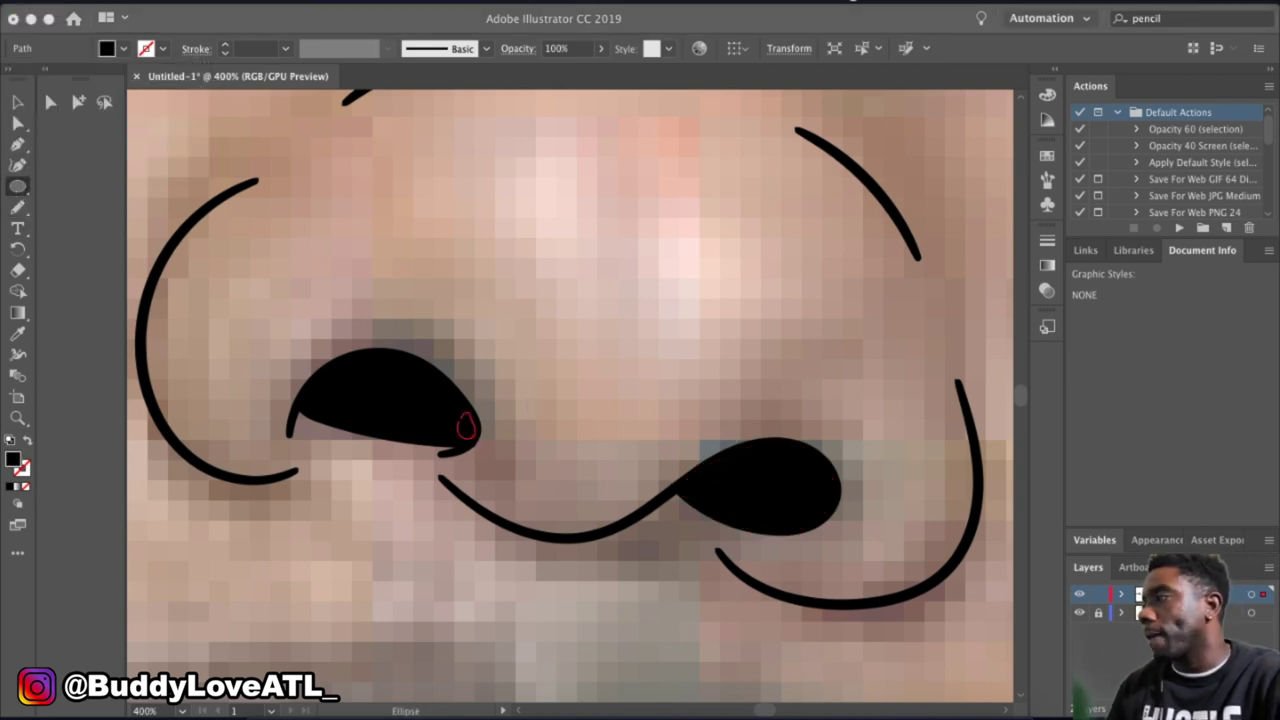
{"action": "left_click", "coordinate": [14, 70]}
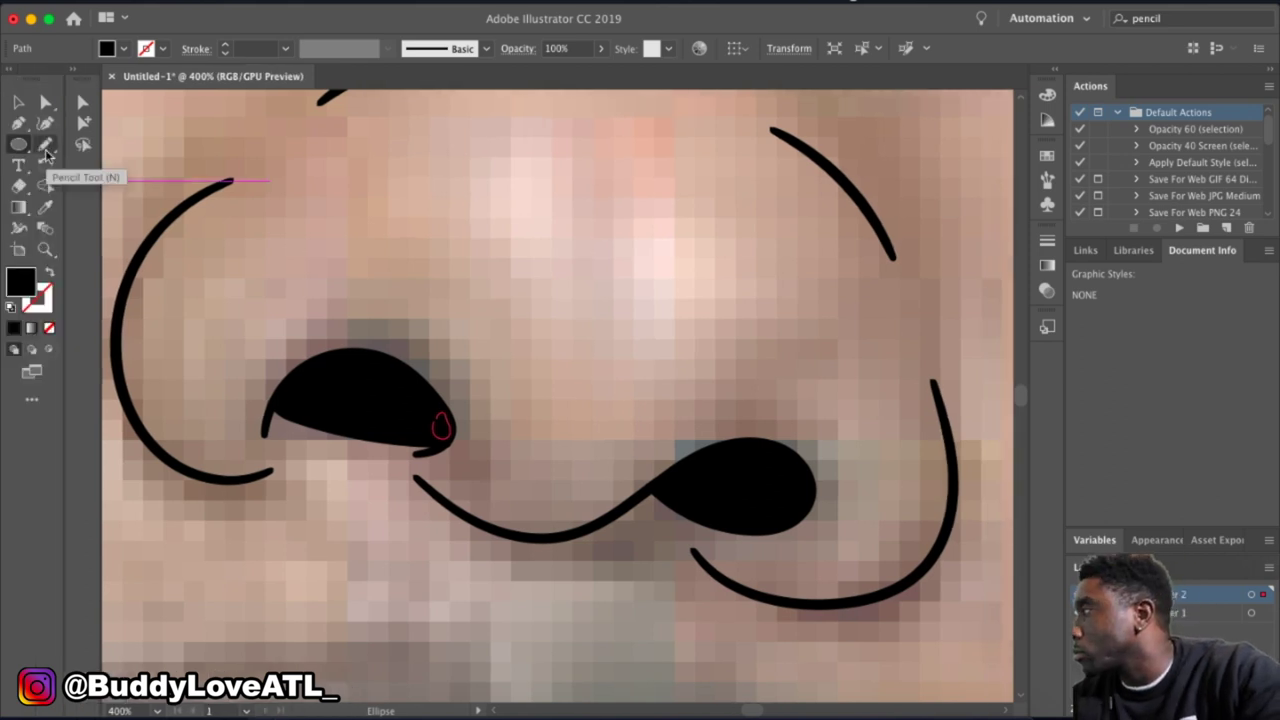
{"action": "left_click", "coordinate": [1264, 595]}
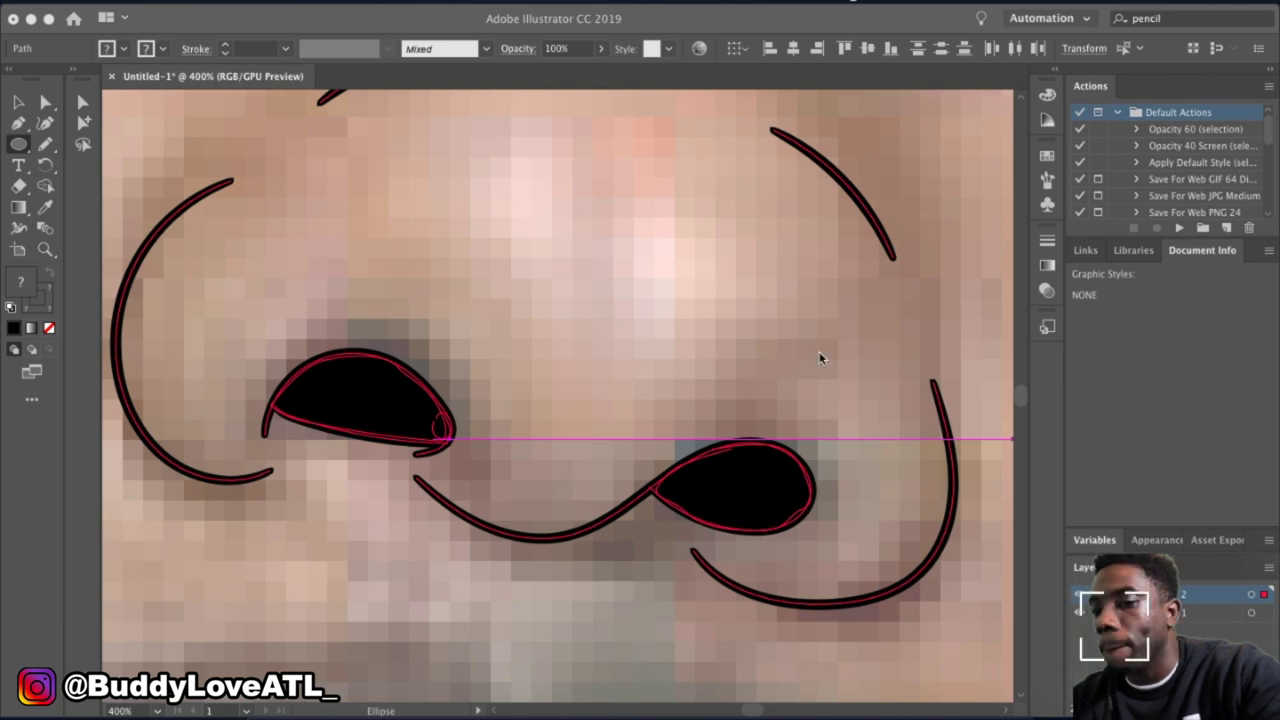
Search for Pathfinder and bring up the Color and Swatches panels.
{"action": "key", "text": "super+1"}
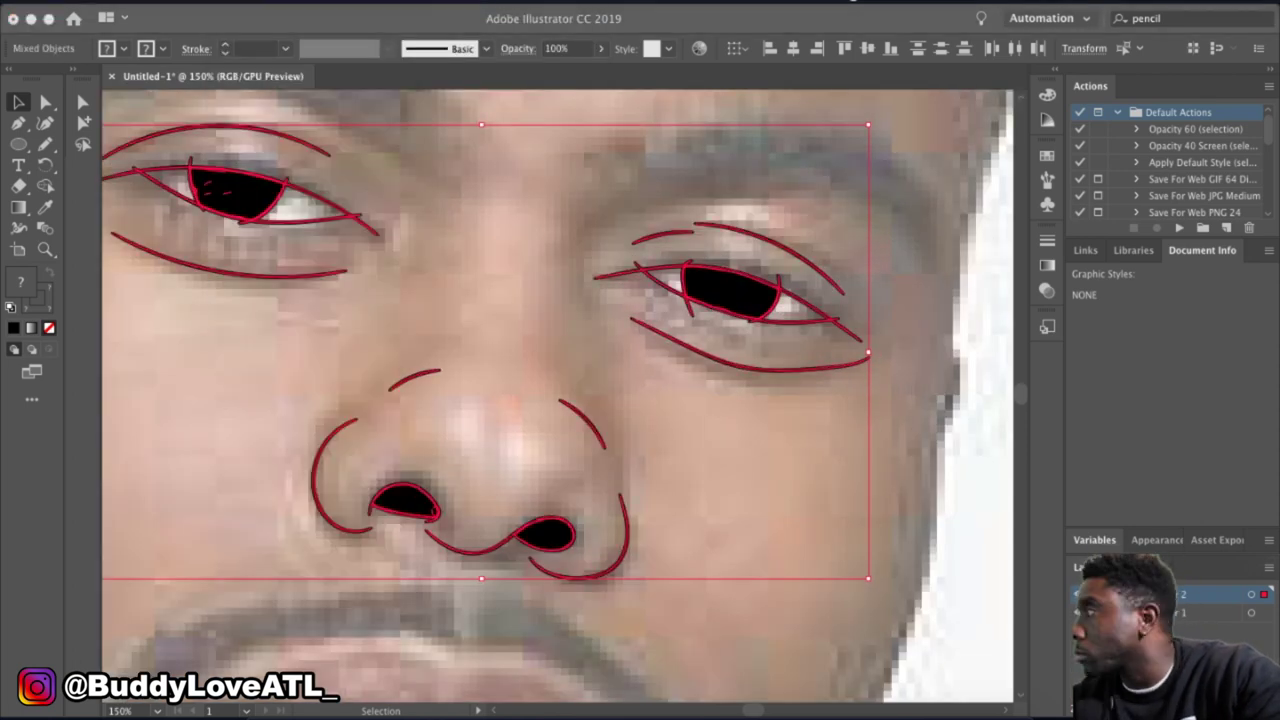
{"action": "left_click", "coordinate": [1190, 18]}
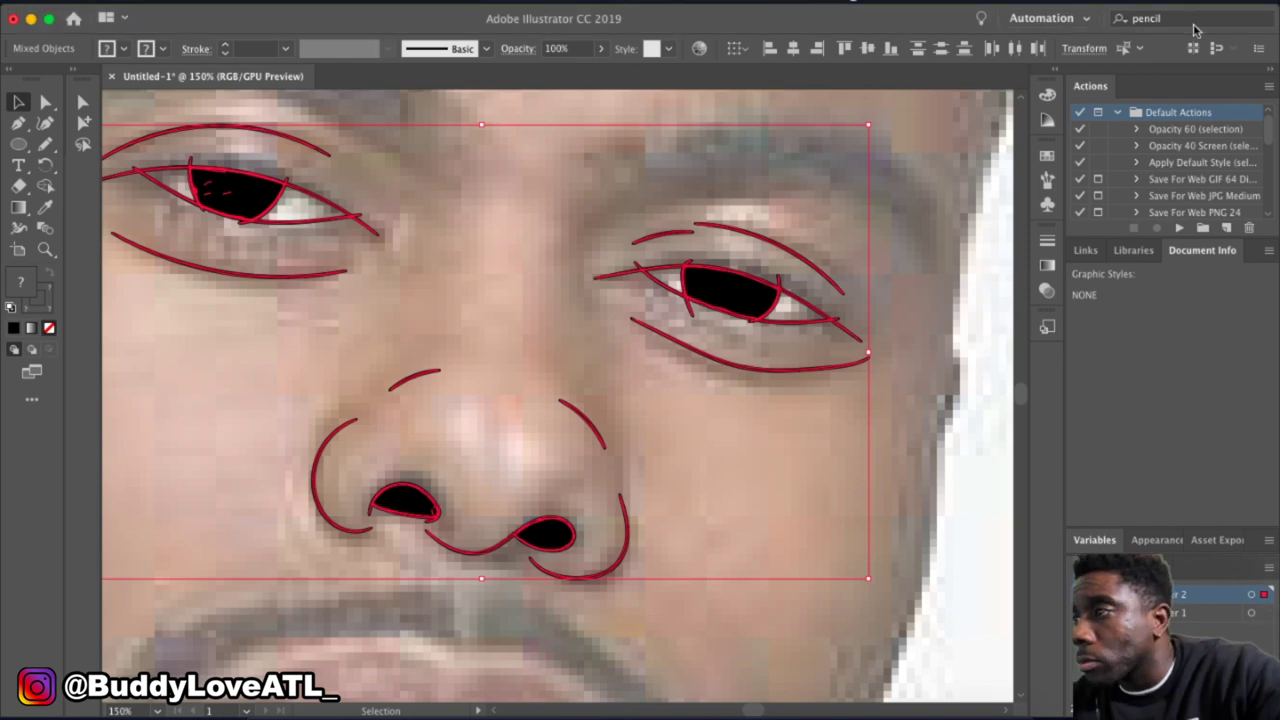
{"action": "type", "text": "pathfinder"}
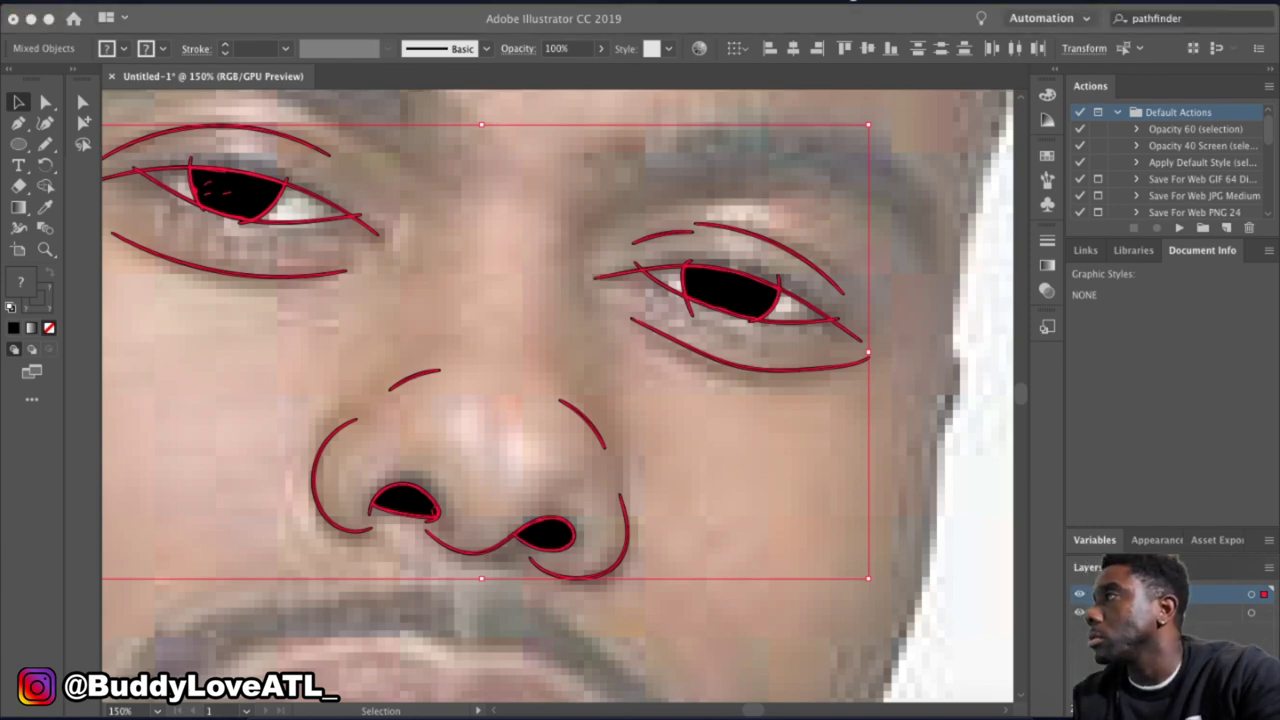
{"action": "left_click", "coordinate": [1047, 326]}
{"action": "left_click", "coordinate": [1047, 68]}
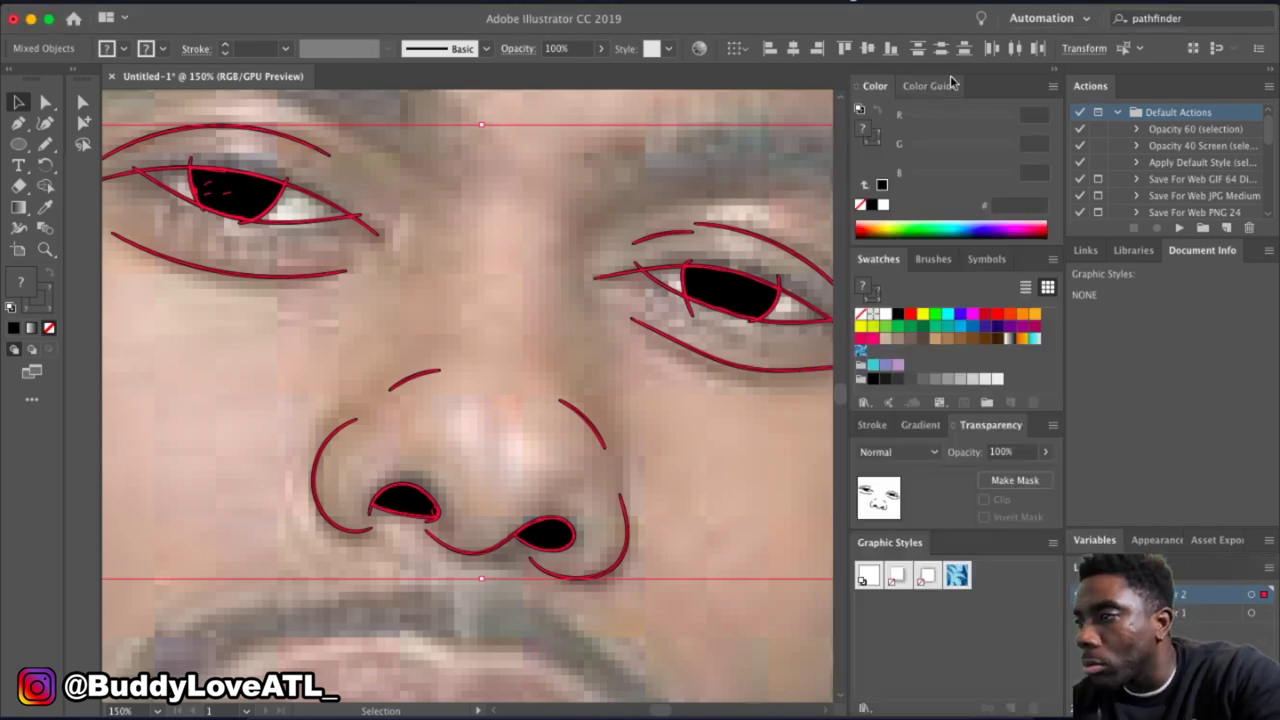
{"action": "left_click", "coordinate": [990, 425]}
Browse the Swatches and Actions panel menus without running anything.
{"action": "left_click", "coordinate": [1052, 258]}
{"action": "left_click", "coordinate": [1052, 85]}
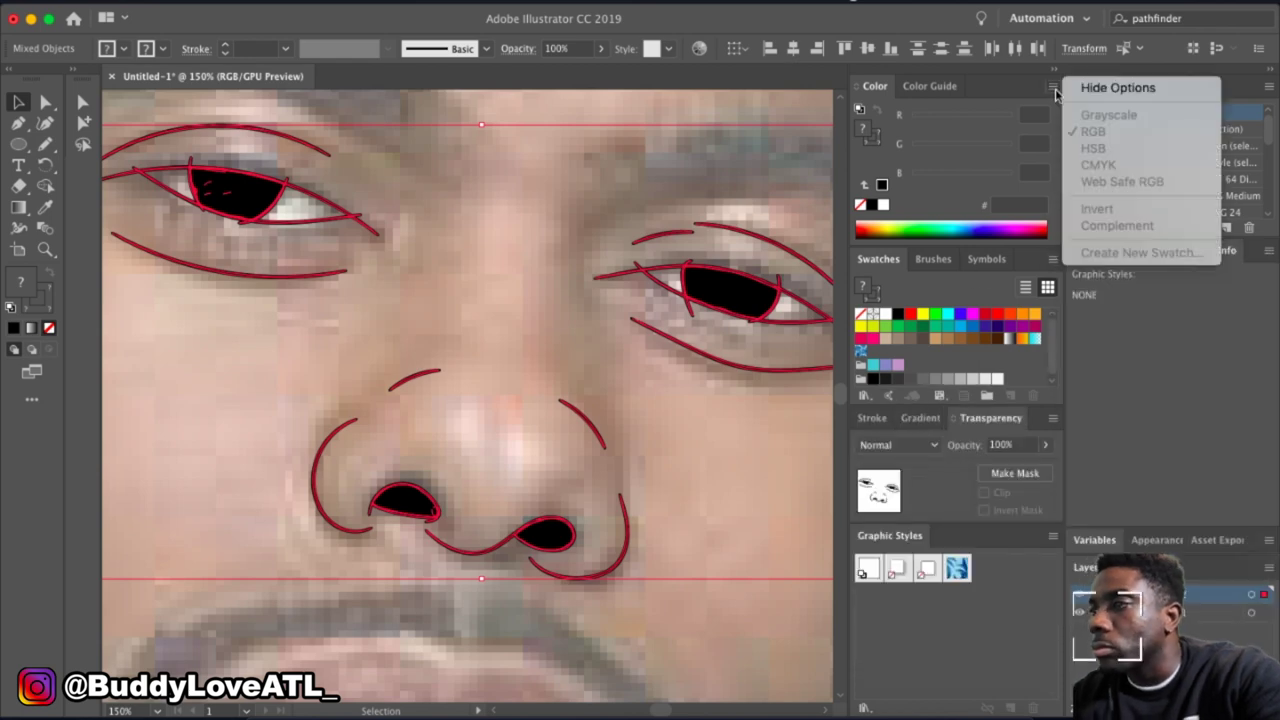
{"action": "left_click", "coordinate": [1052, 168]}
{"action": "mouse_move", "coordinate": [944, 356]}
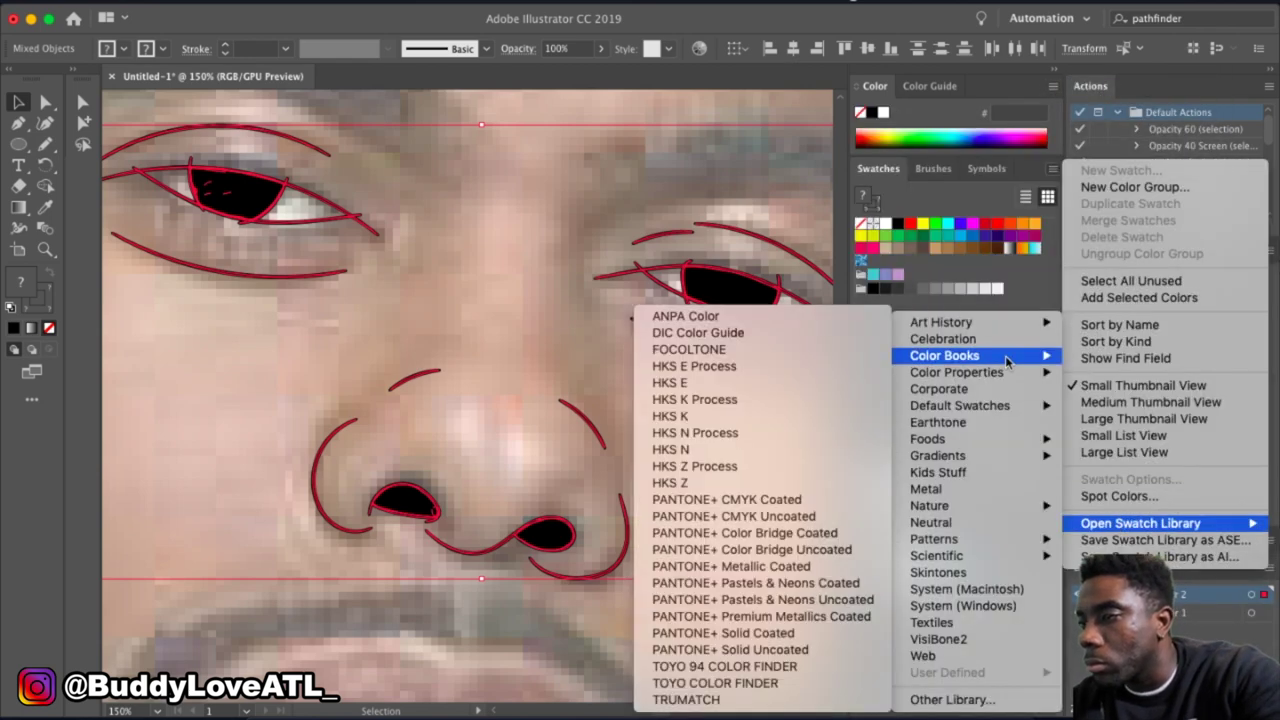
{"action": "left_click", "coordinate": [1058, 62]}
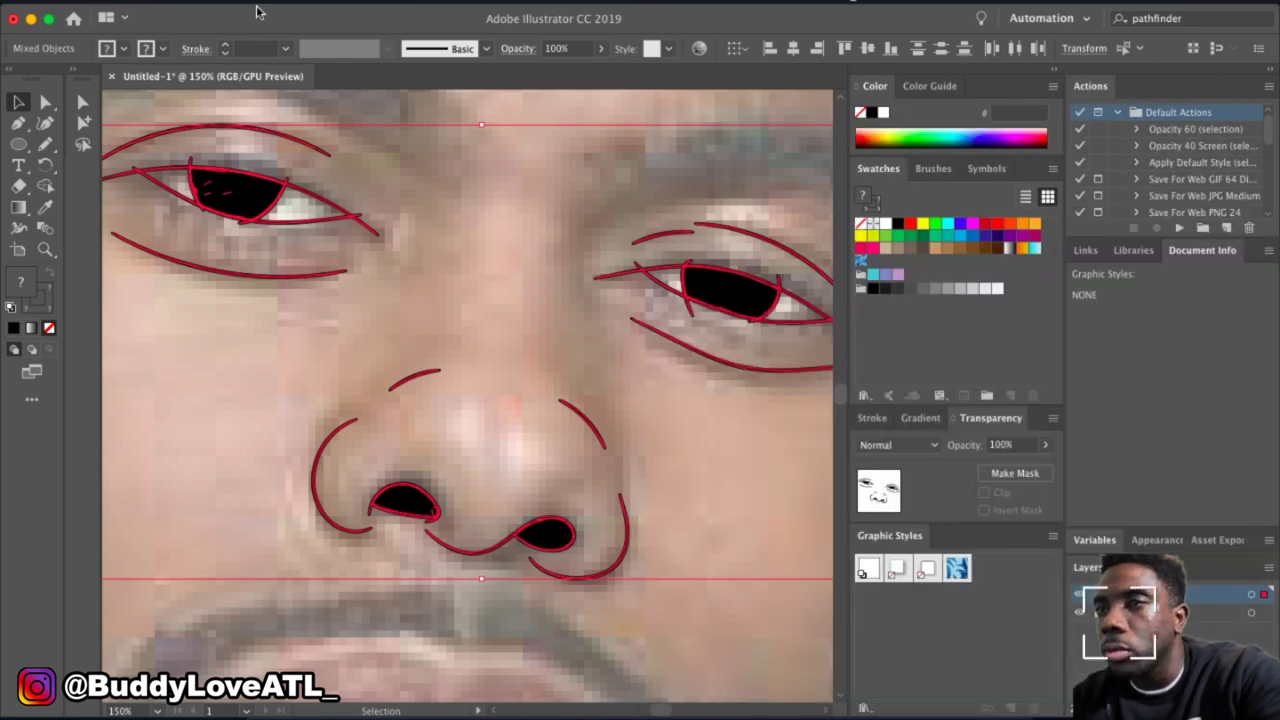
{"action": "left_click", "coordinate": [1268, 86]}
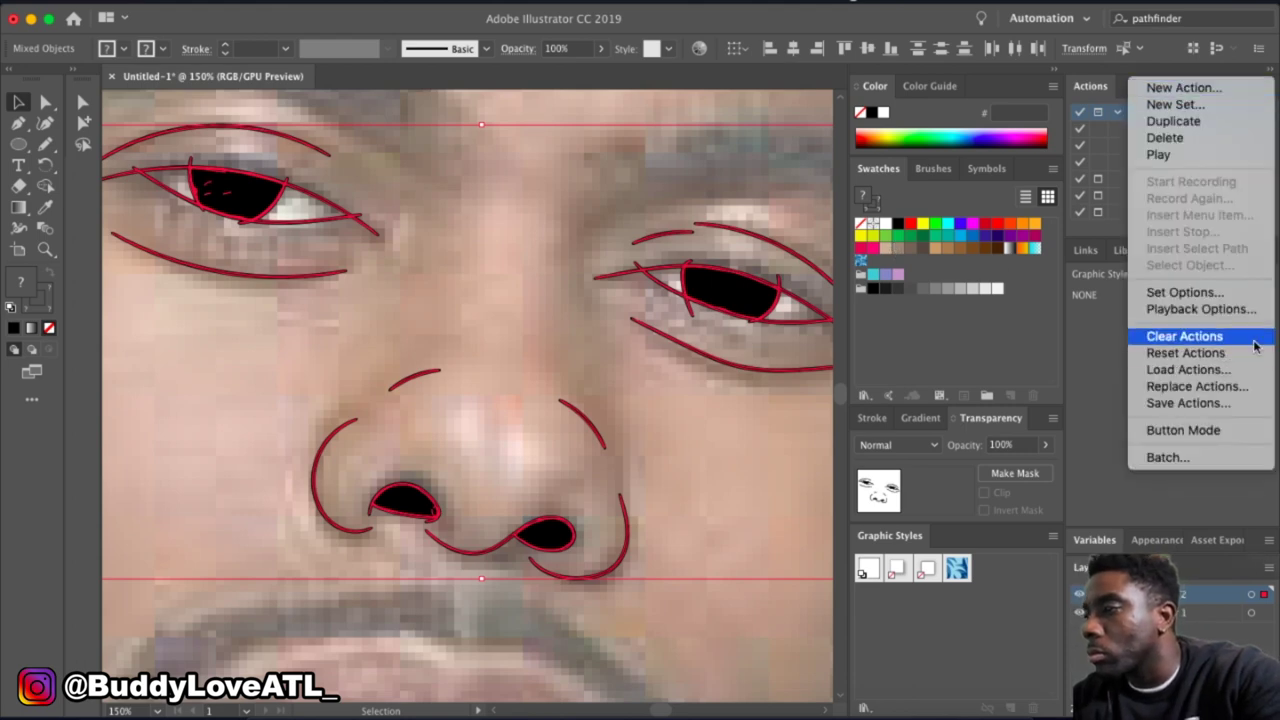
{"action": "left_click", "coordinate": [1271, 69]}
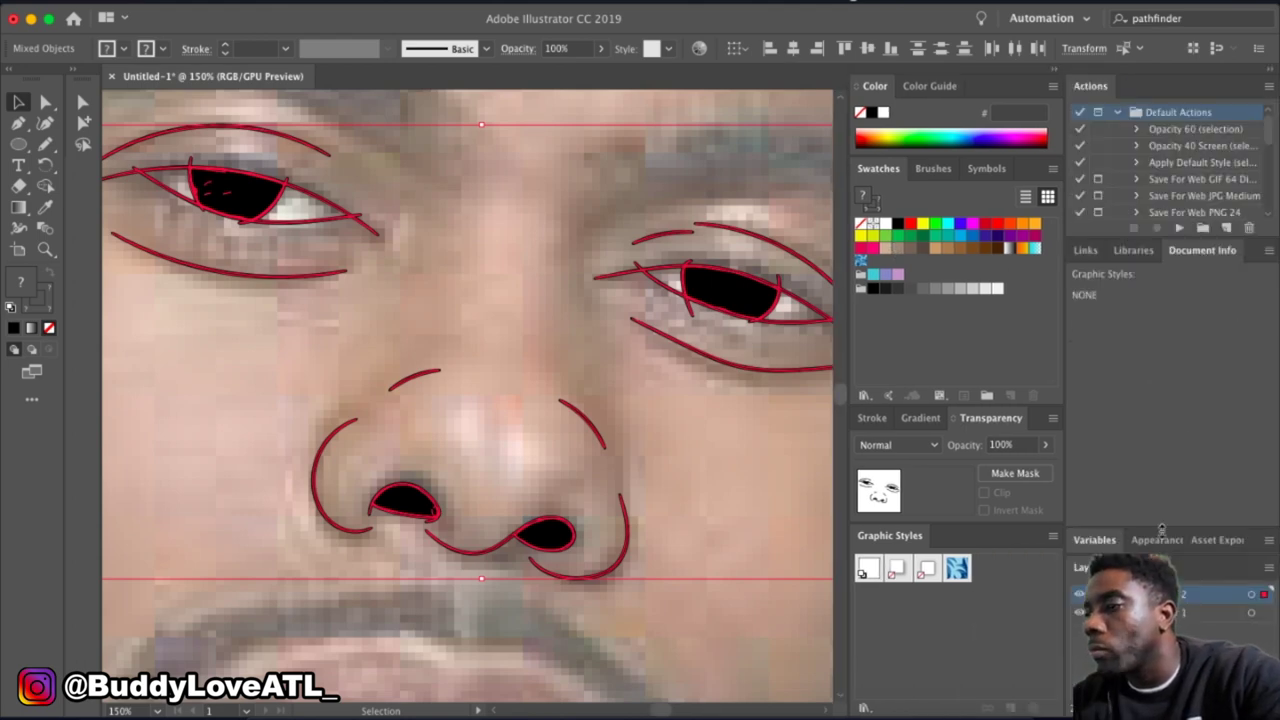
{"action": "left_click", "coordinate": [1268, 92]}
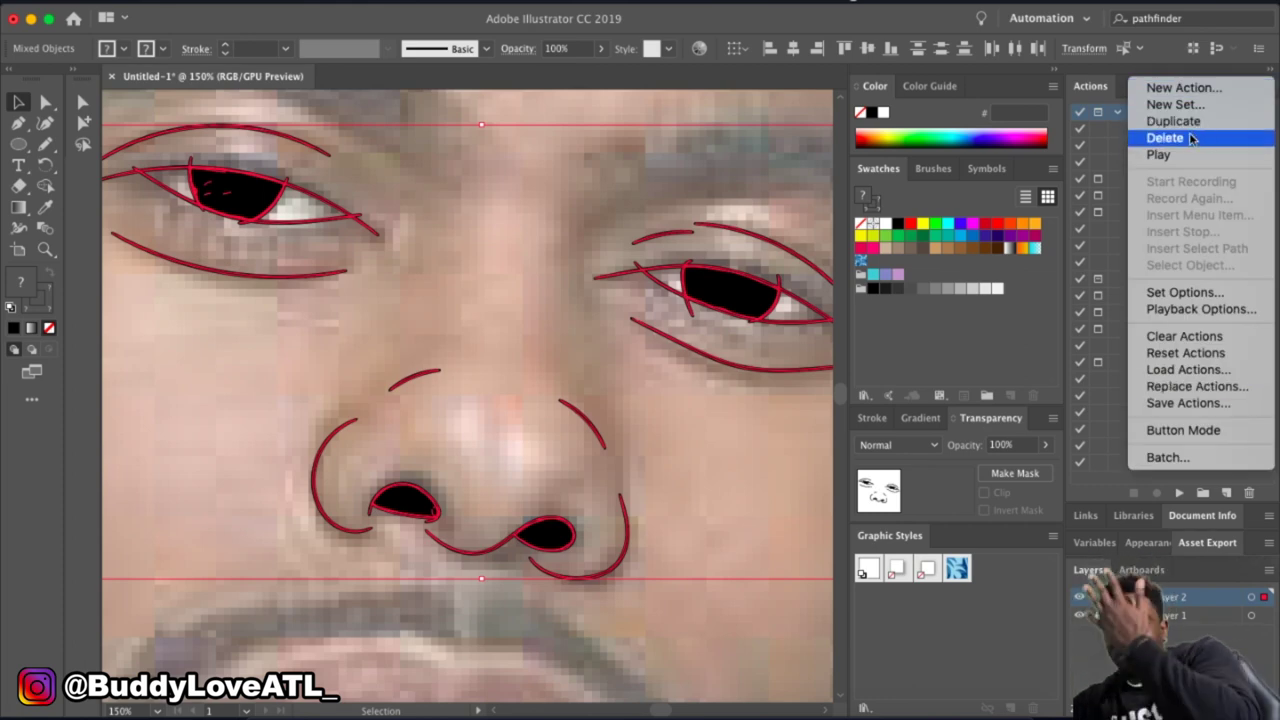
{"action": "key", "text": "Escape"}
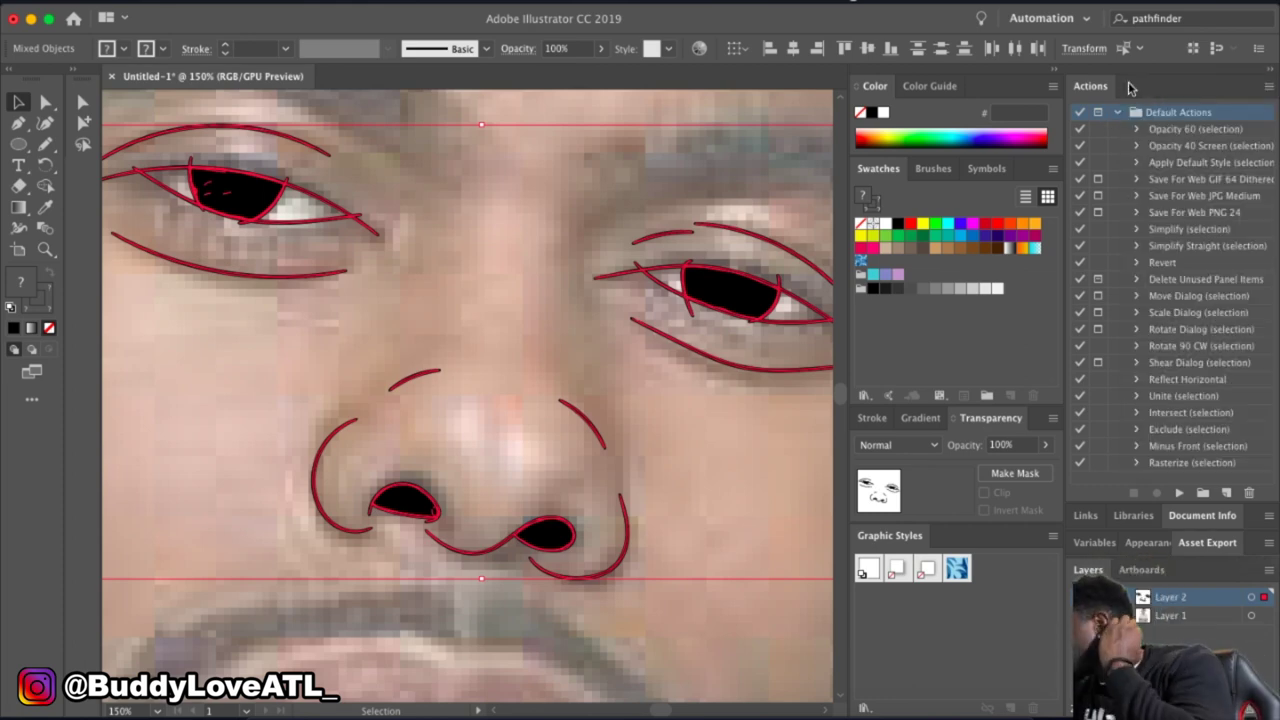
Switch the workspace to Essentials Classic.
{"action": "left_click", "coordinate": [1084, 48]}
{"action": "left_click", "coordinate": [1041, 18]}
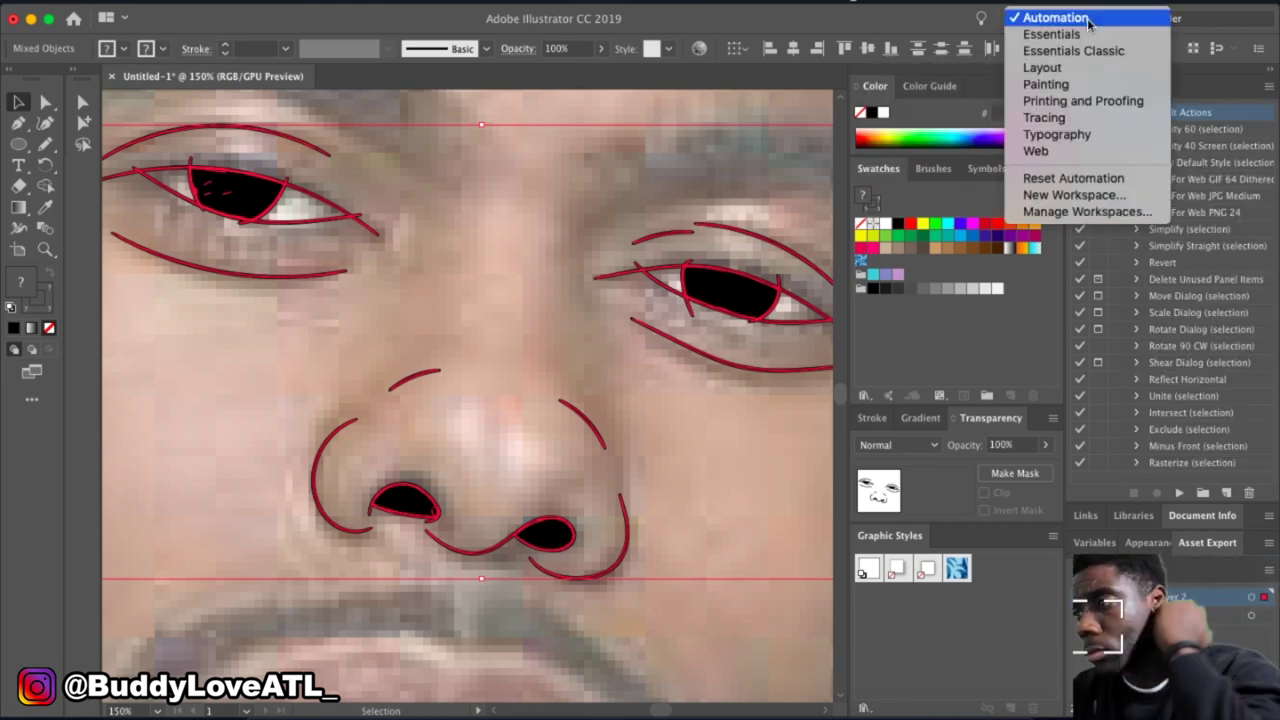
{"action": "left_click", "coordinate": [1060, 18]}
{"action": "left_click", "coordinate": [1060, 49]}
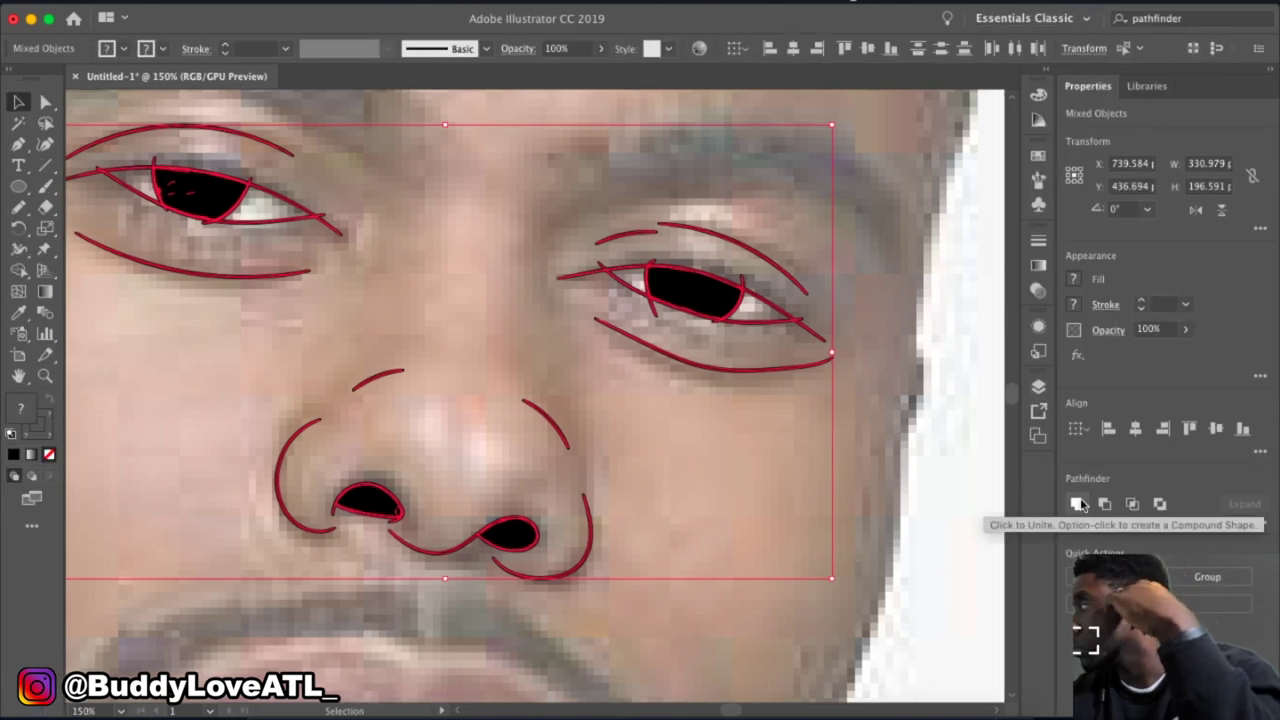
{"action": "left_click", "coordinate": [1259, 533]}
Deselect all, rearrange the side panels and switch to the Direct Selection tool.
{"action": "key", "text": "super+shift+a"}
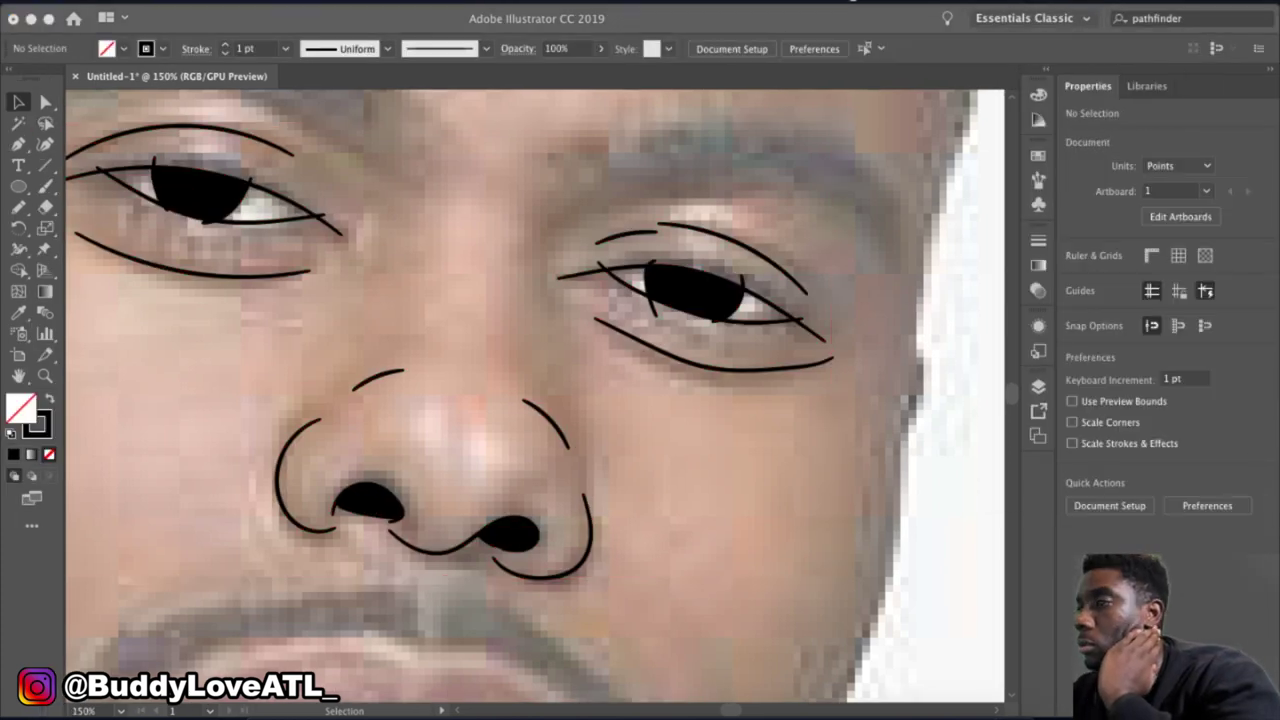
{"action": "left_click", "coordinate": [1146, 85]}
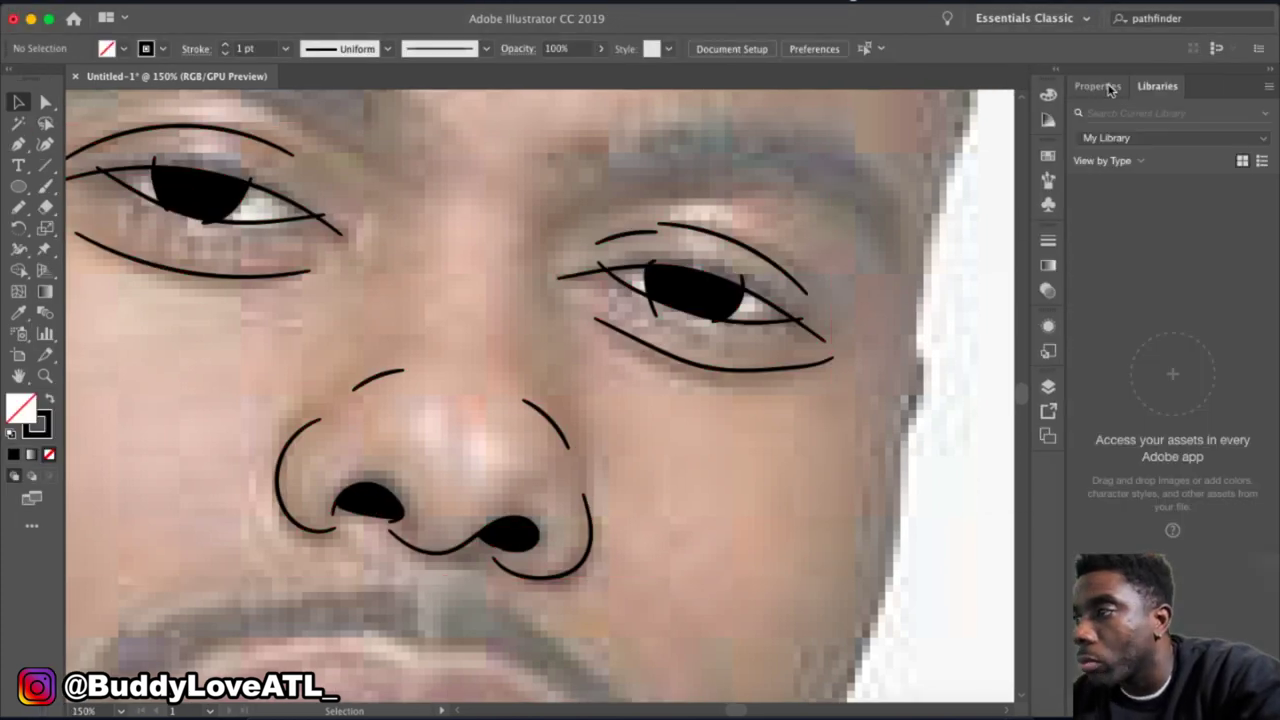
{"action": "left_click", "coordinate": [1088, 85]}
{"action": "left_click", "coordinate": [1046, 69]}
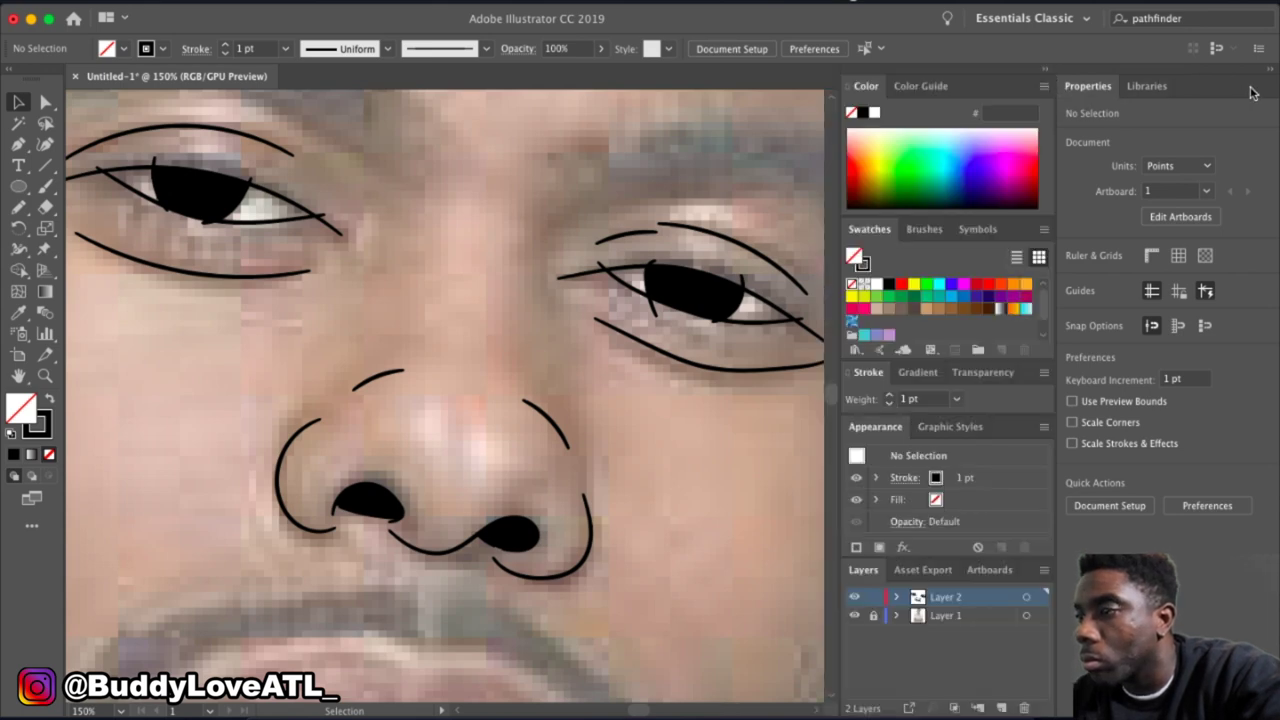
{"action": "left_click", "coordinate": [1270, 68]}
{"action": "left_click", "coordinate": [45, 102]}
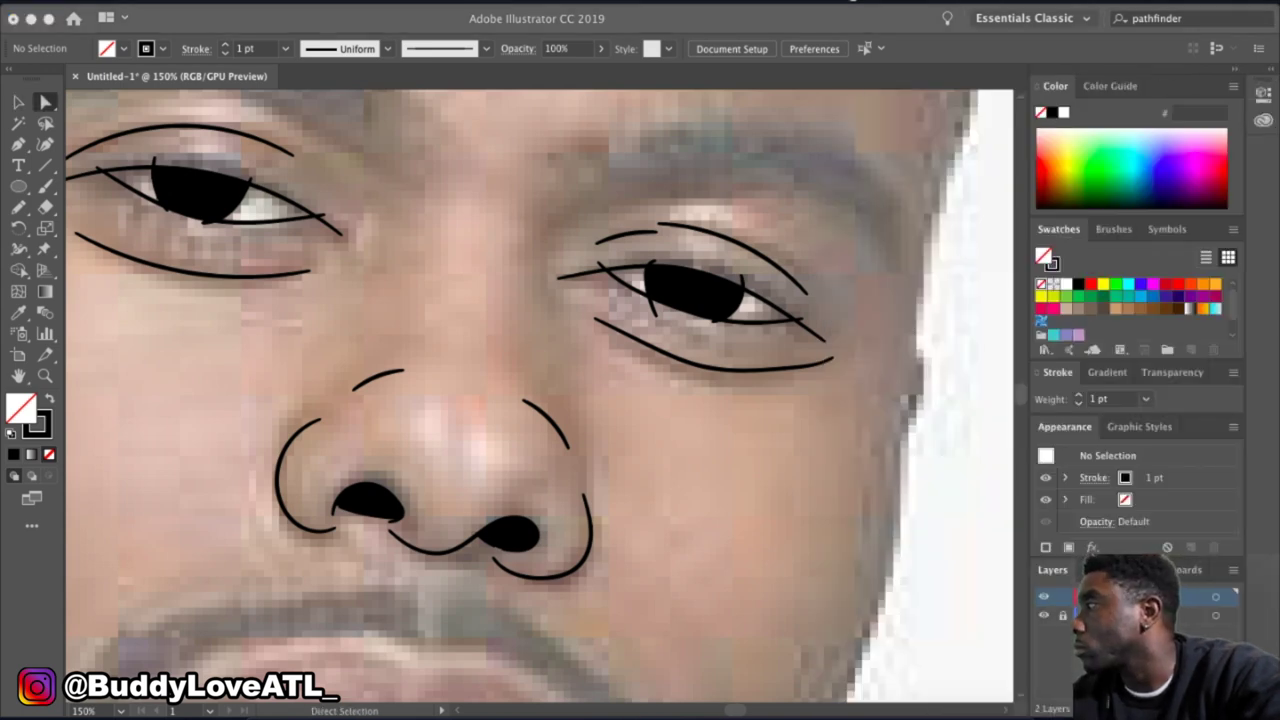
{"action": "key", "text": "super+minus"}
Select the left eye's pupil path and zoom in to inspect it.
{"action": "left_click", "coordinate": [300, 268]}
{"action": "scroll", "coordinate": [183, 170], "scroll_direction": "up", "scroll_amount": 3}
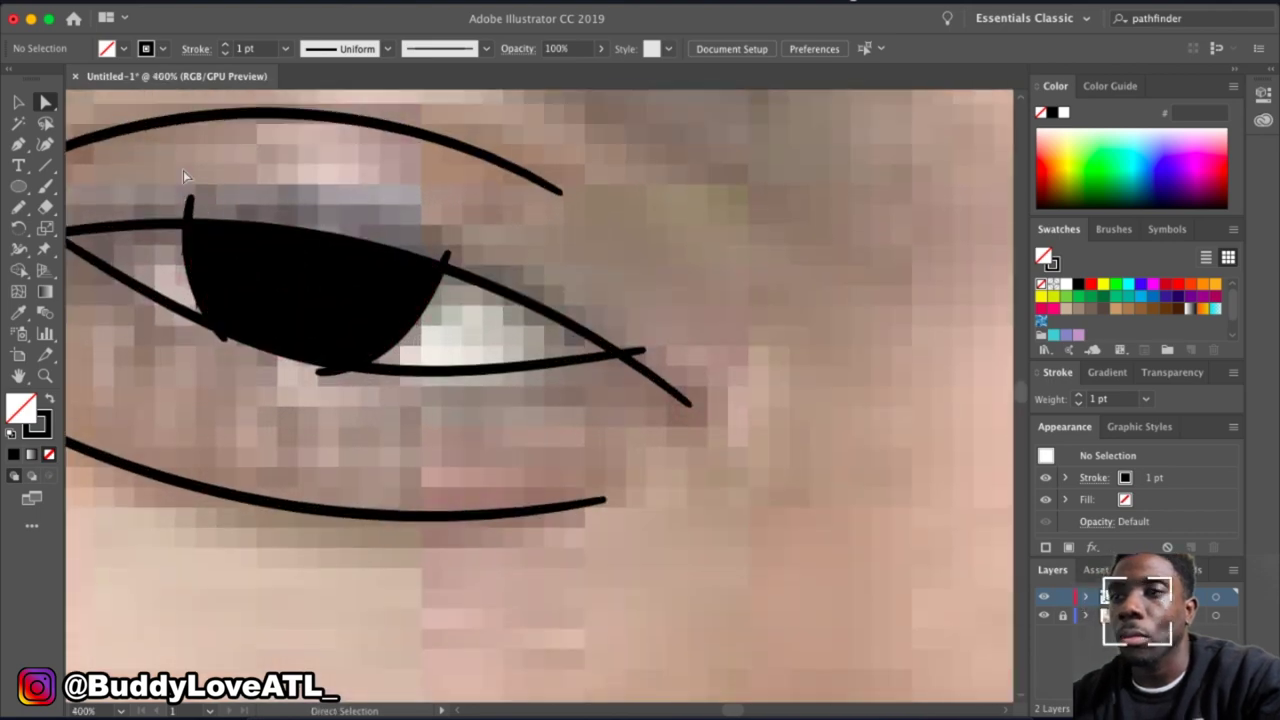
{"action": "scroll", "coordinate": [200, 205], "scroll_direction": "up", "scroll_amount": 1}
{"action": "left_click", "coordinate": [200, 205]}
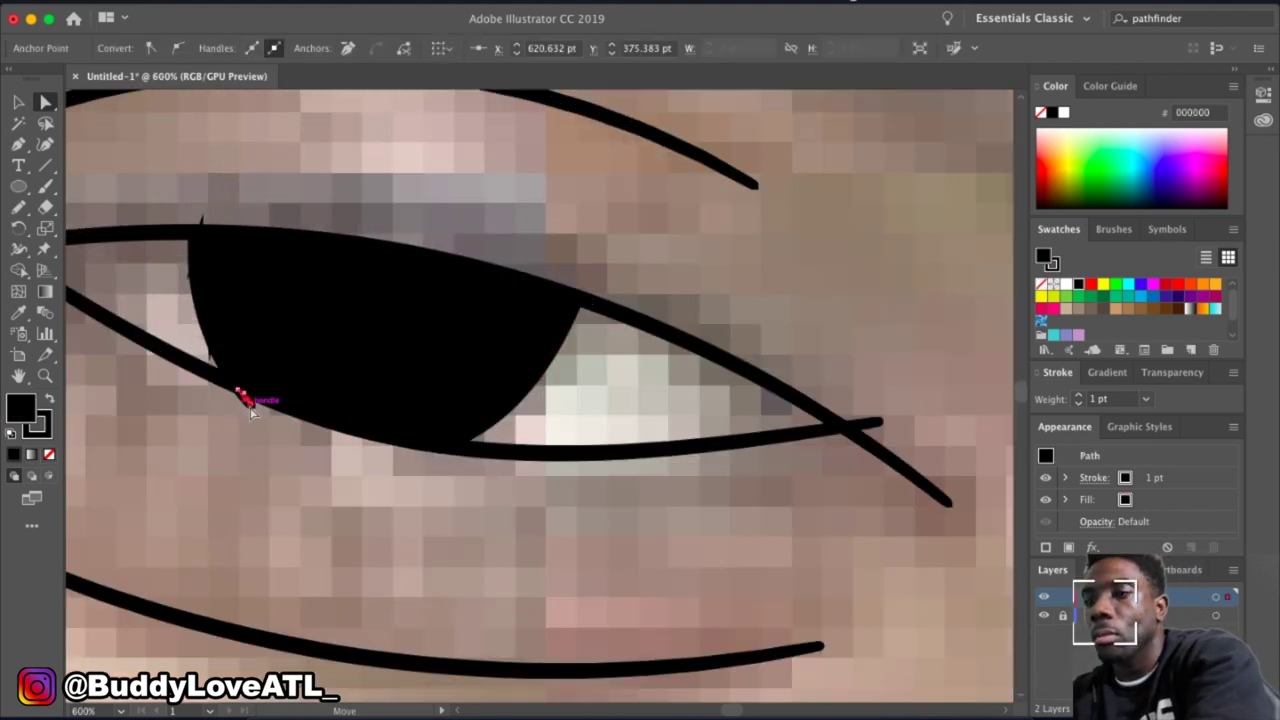
{"action": "scroll", "coordinate": [214, 343], "scroll_direction": "down", "scroll_amount": 2}
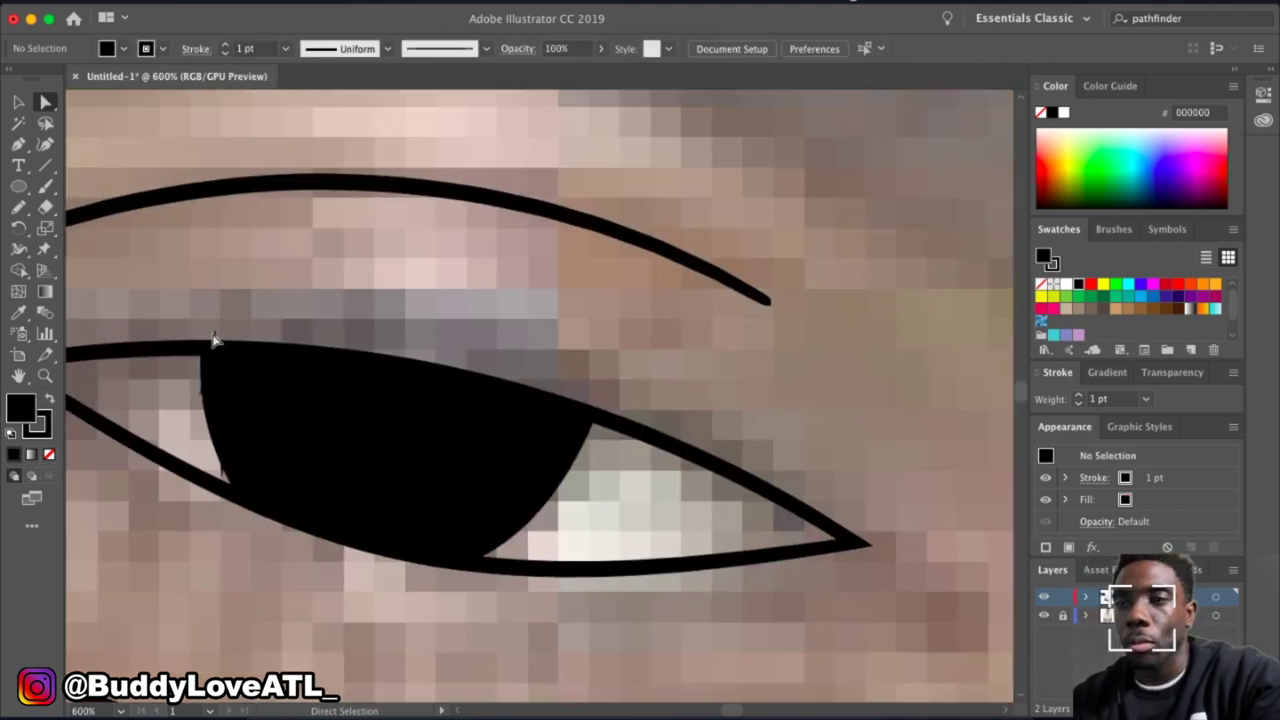
{"action": "scroll", "coordinate": [179, 405], "scroll_direction": "up", "scroll_amount": 3}
{"action": "scroll", "coordinate": [571, 571], "scroll_direction": "right", "scroll_amount": 10}
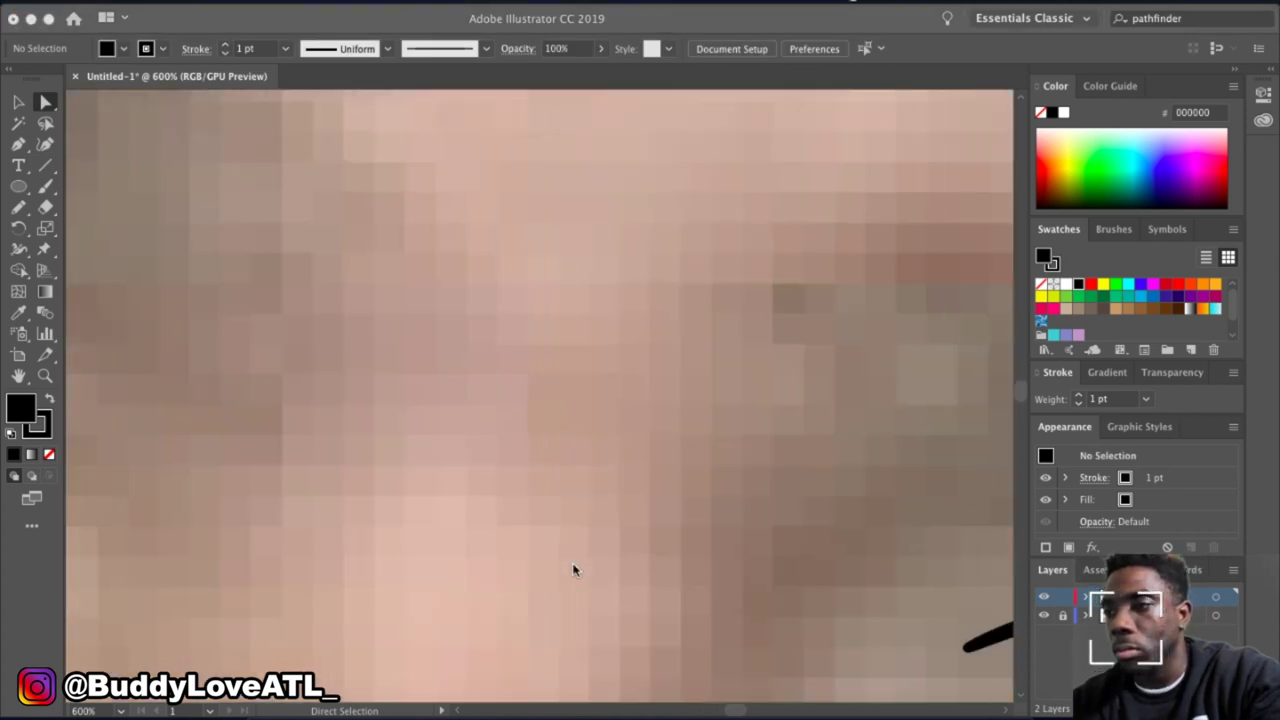
{"action": "scroll", "coordinate": [503, 537], "scroll_direction": "right", "scroll_amount": 5}
Delete the stray segment, the bump on the pupil and the stray lash stroke.
{"action": "left_click", "coordinate": [257, 452]}
{"action": "key", "text": "Delete"}
{"action": "left_click", "coordinate": [491, 445]}
{"action": "key", "text": "Delete"}
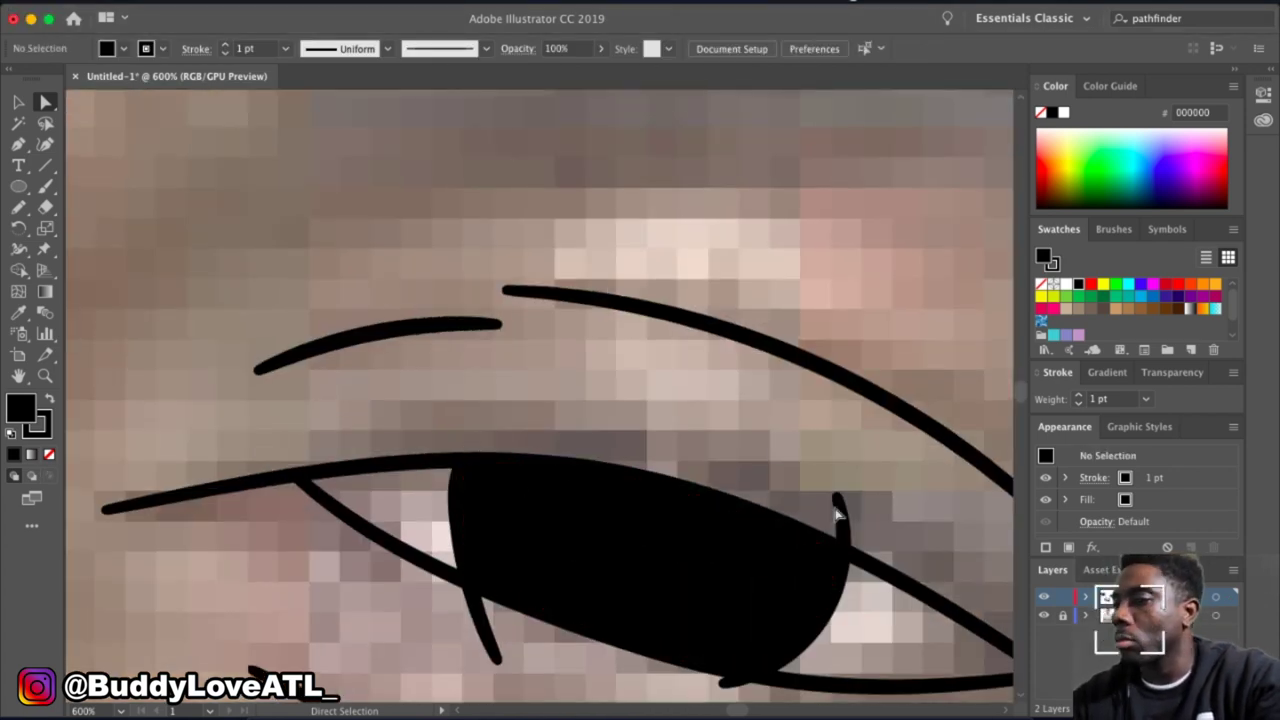
{"action": "left_click", "coordinate": [837, 505]}
{"action": "key", "text": "Delete"}
{"action": "left_click", "coordinate": [644, 686]}
Scroll down to the nose and select the nostril outline.
{"action": "scroll", "coordinate": [644, 686], "scroll_direction": "down", "scroll_amount": 3}
{"action": "scroll", "coordinate": [500, 450], "scroll_direction": "down", "scroll_amount": 3}
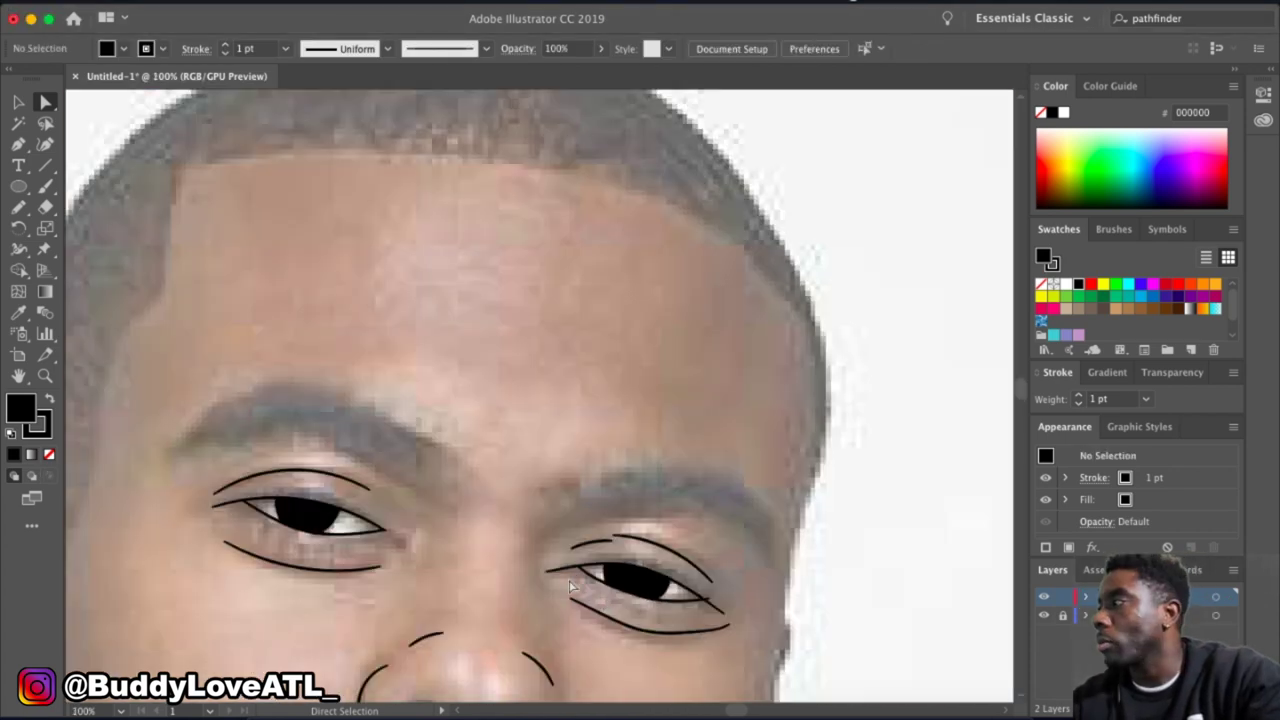
{"action": "scroll", "coordinate": [400, 470], "scroll_direction": "down", "scroll_amount": 3}
{"action": "scroll", "coordinate": [360, 492], "scroll_direction": "up", "scroll_amount": 5}
{"action": "left_click", "coordinate": [358, 492]}
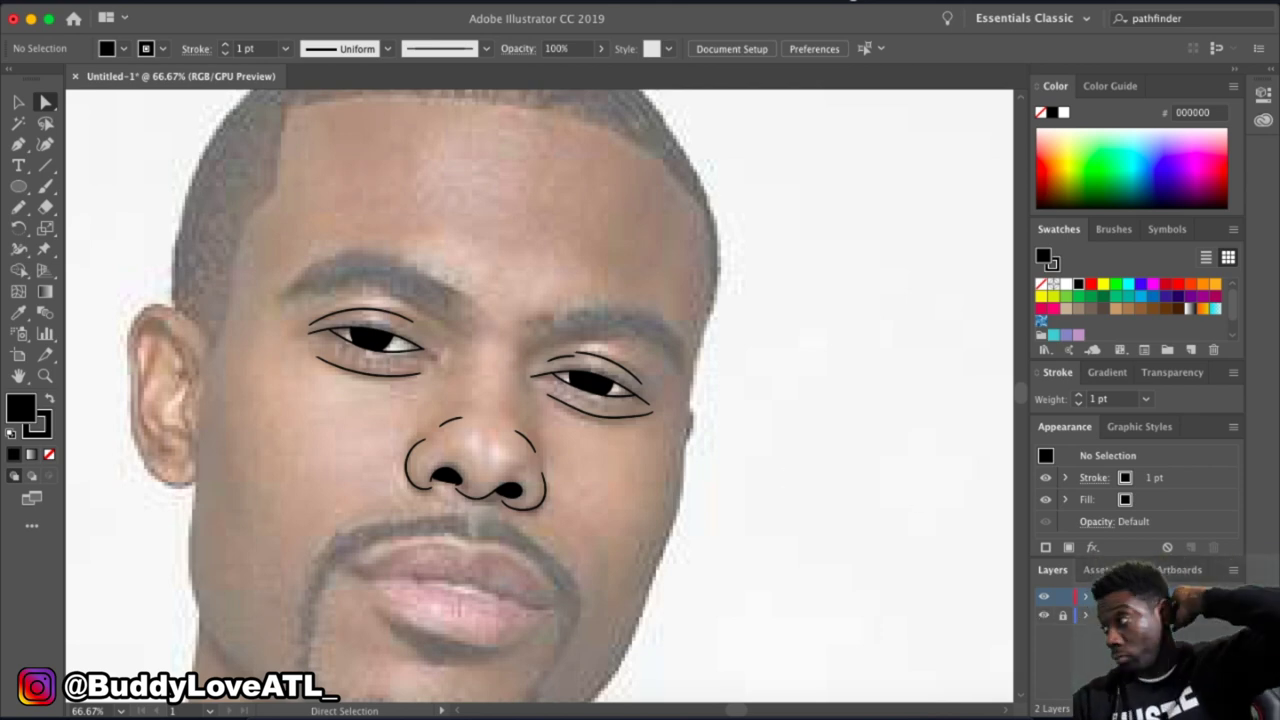
Trace the left eyebrow outline with the Pencil and fill it black.
{"action": "key", "text": "n"}
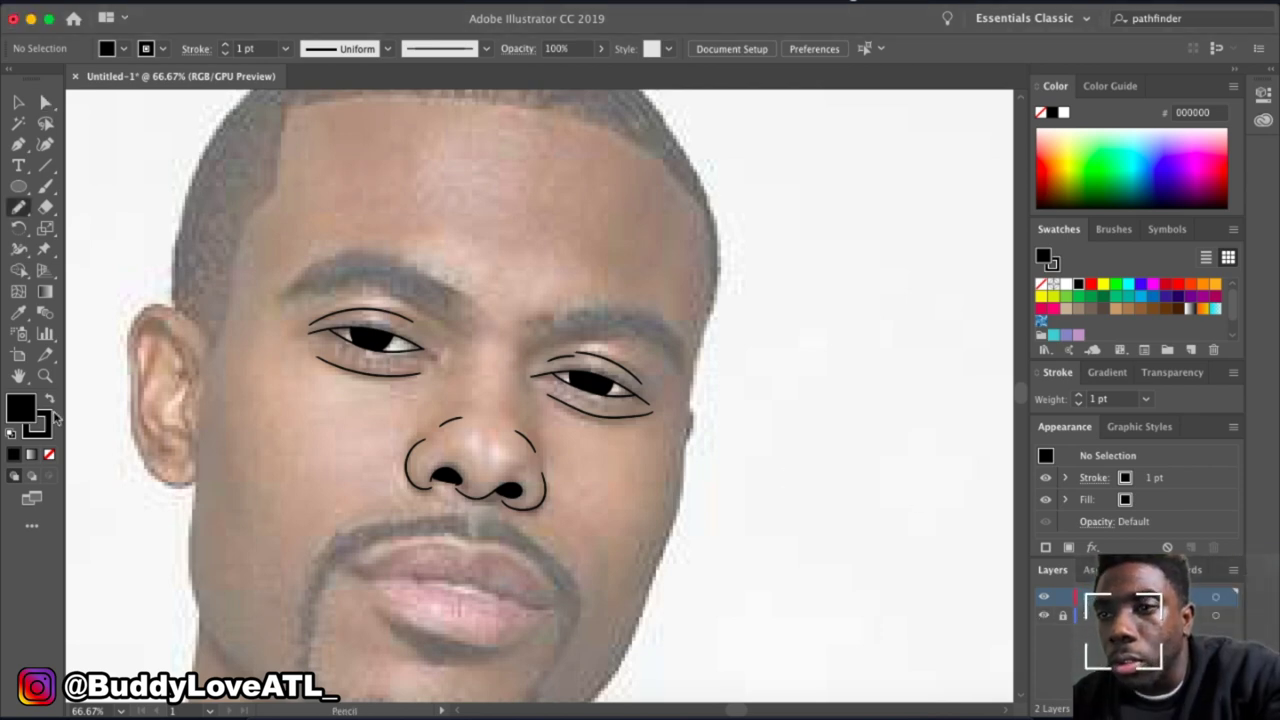
{"action": "scroll", "coordinate": [383, 290], "scroll_direction": "up", "scroll_amount": 2, "text": "alt"}
{"action": "mouse_move", "coordinate": [515, 307]}
{"action": "left_mouse_down"}
{"action": "mouse_move", "coordinate": [443, 251]}
{"action": "mouse_move", "coordinate": [228, 290]}
{"action": "left_mouse_up"}
{"action": "left_click", "coordinate": [123, 48]}
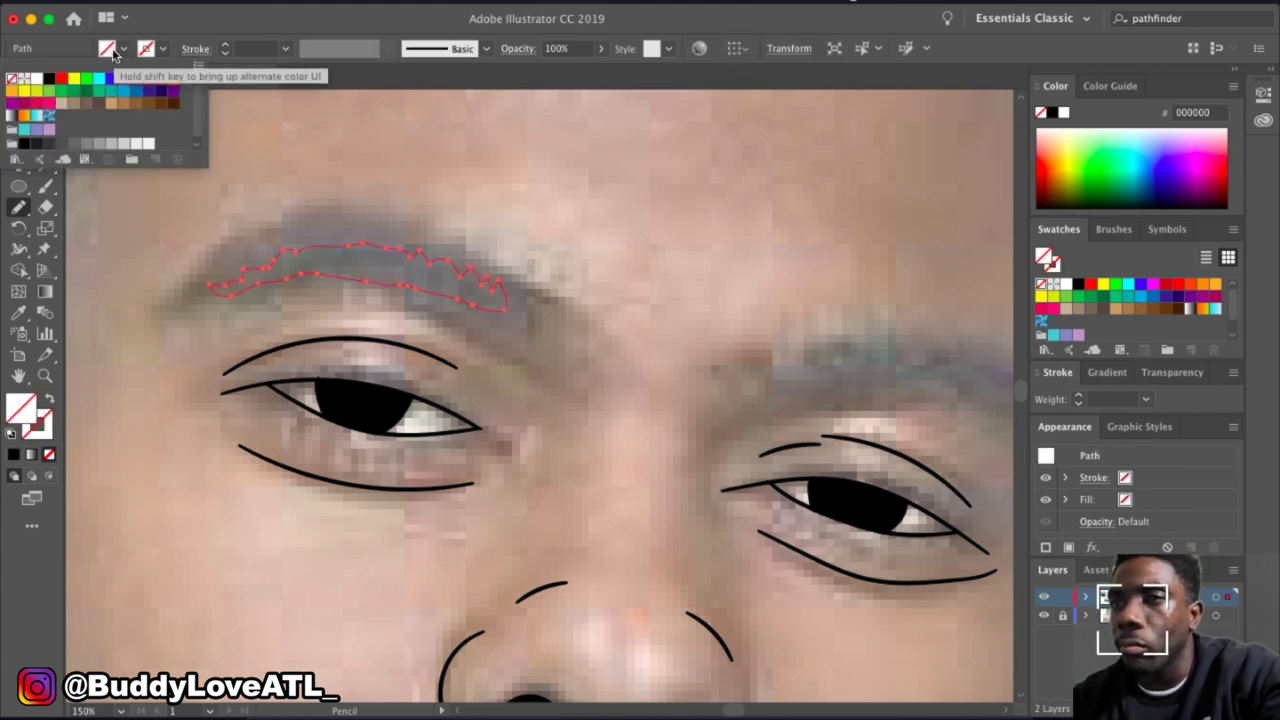
{"action": "left_click", "coordinate": [58, 74]}
Fill the right eyebrow shape with black.
{"action": "scroll", "coordinate": [803, 401], "scroll_direction": "up", "scroll_amount": 2}
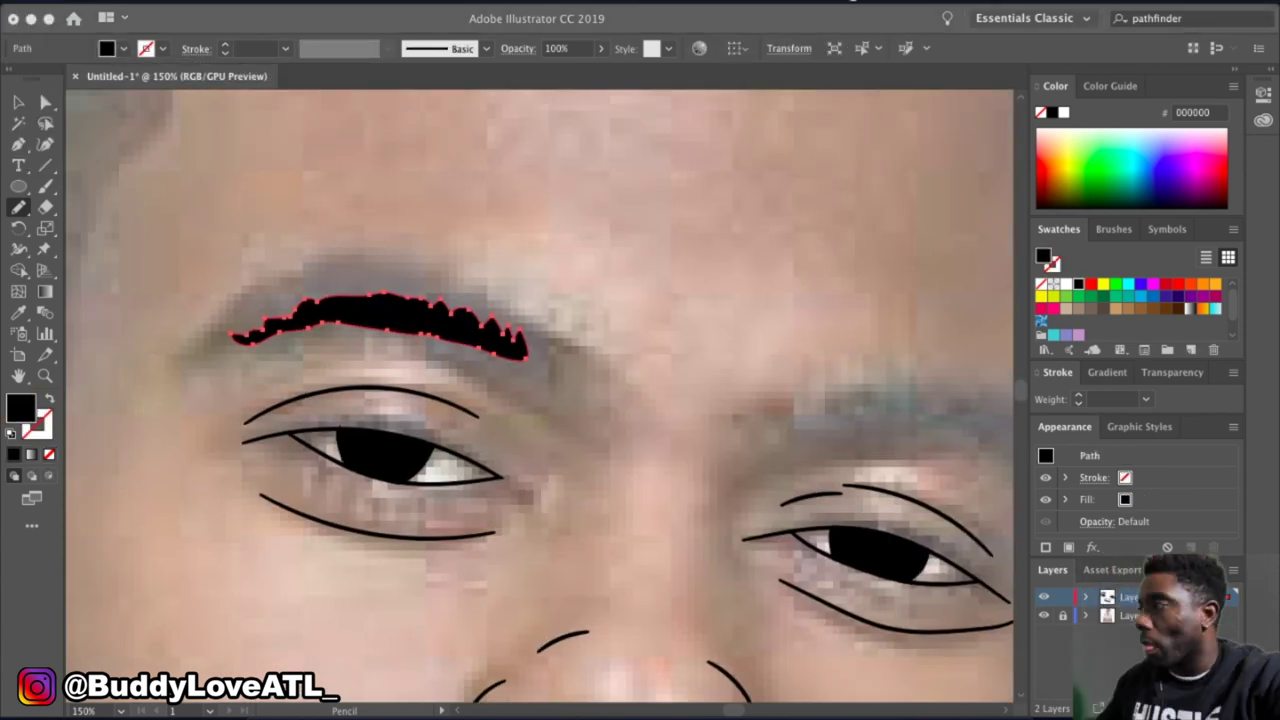
{"action": "scroll", "coordinate": [606, 366], "scroll_direction": "down", "scroll_amount": 2}
{"action": "scroll", "coordinate": [662, 341], "scroll_direction": "right", "scroll_amount": 3}
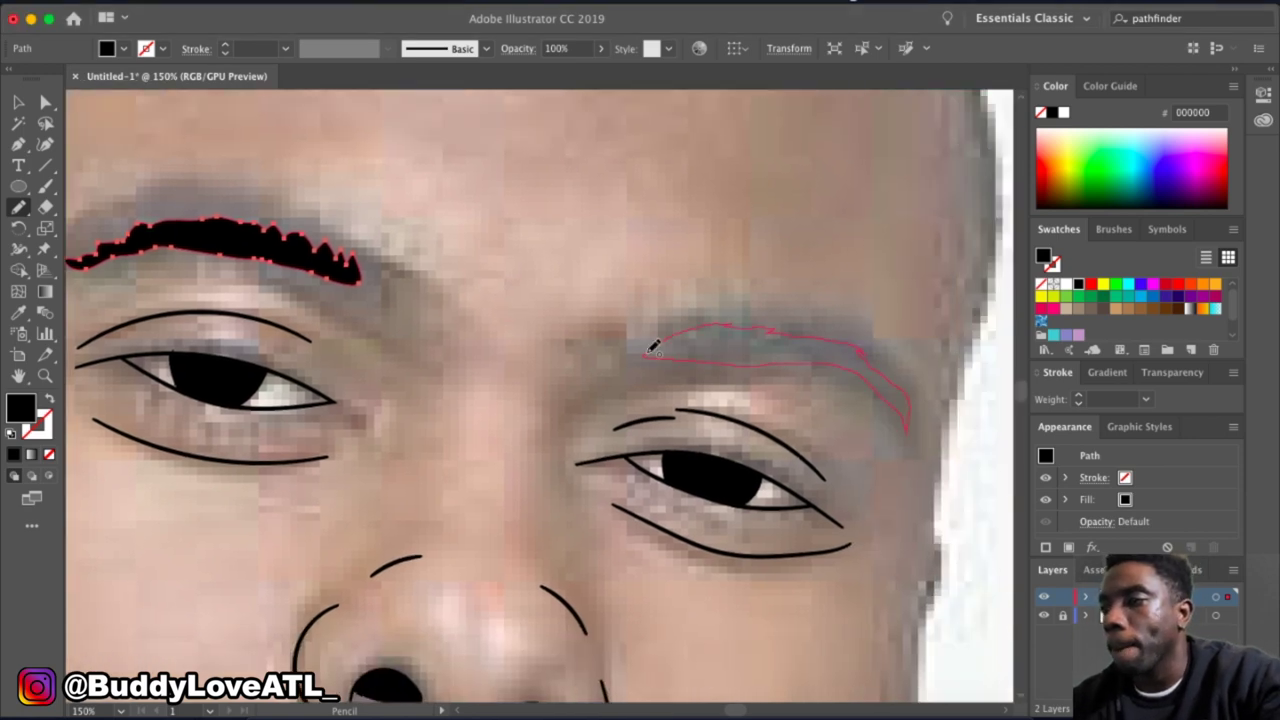
{"action": "left_click", "coordinate": [123, 48]}
{"action": "left_click", "coordinate": [58, 74]}
Paint a brushed hair stroke at the left eyebrow's end and select it.
{"action": "key", "text": "b"}
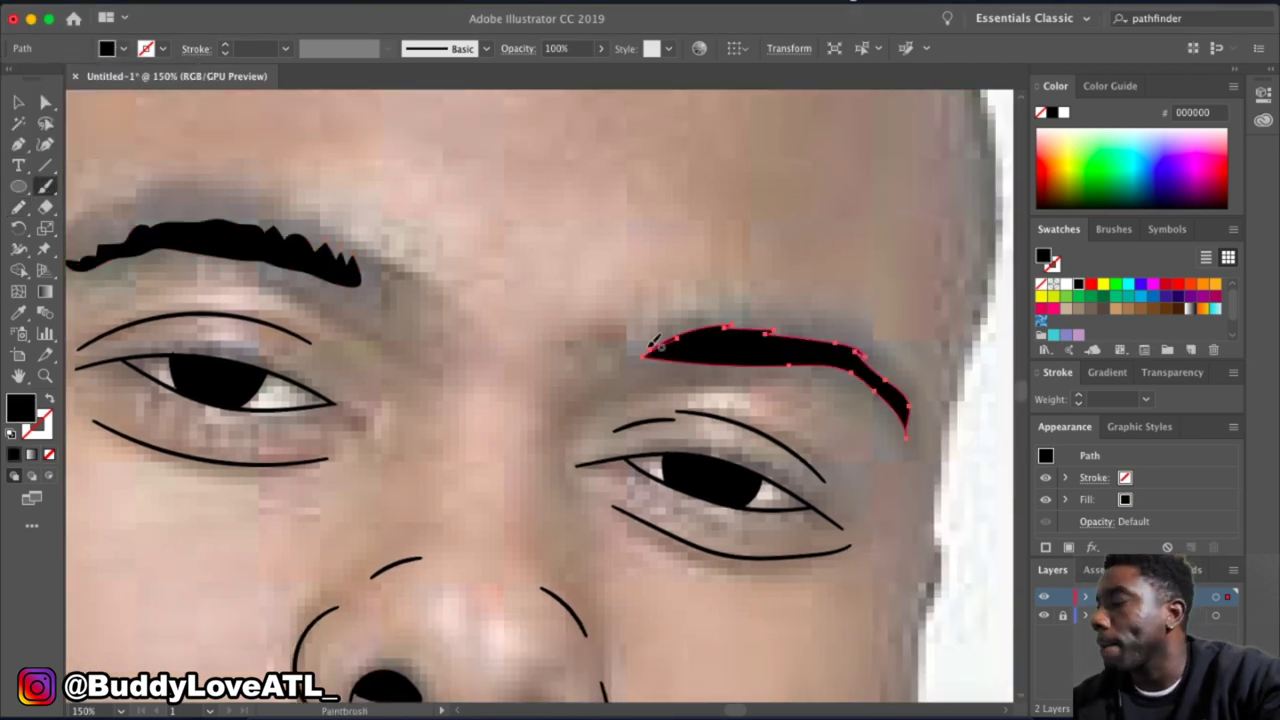
{"action": "left_click_drag", "start_coordinate": [358, 268], "coordinate": [365, 285]}
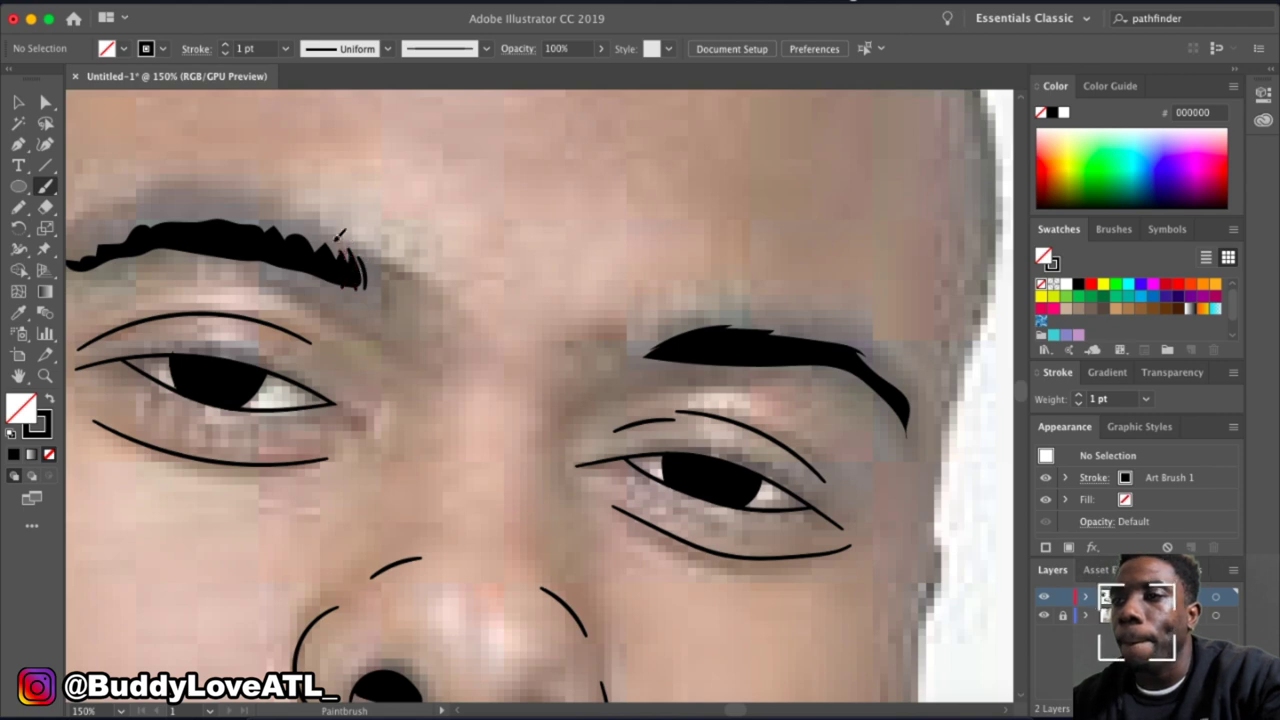
{"action": "key", "text": "v"}
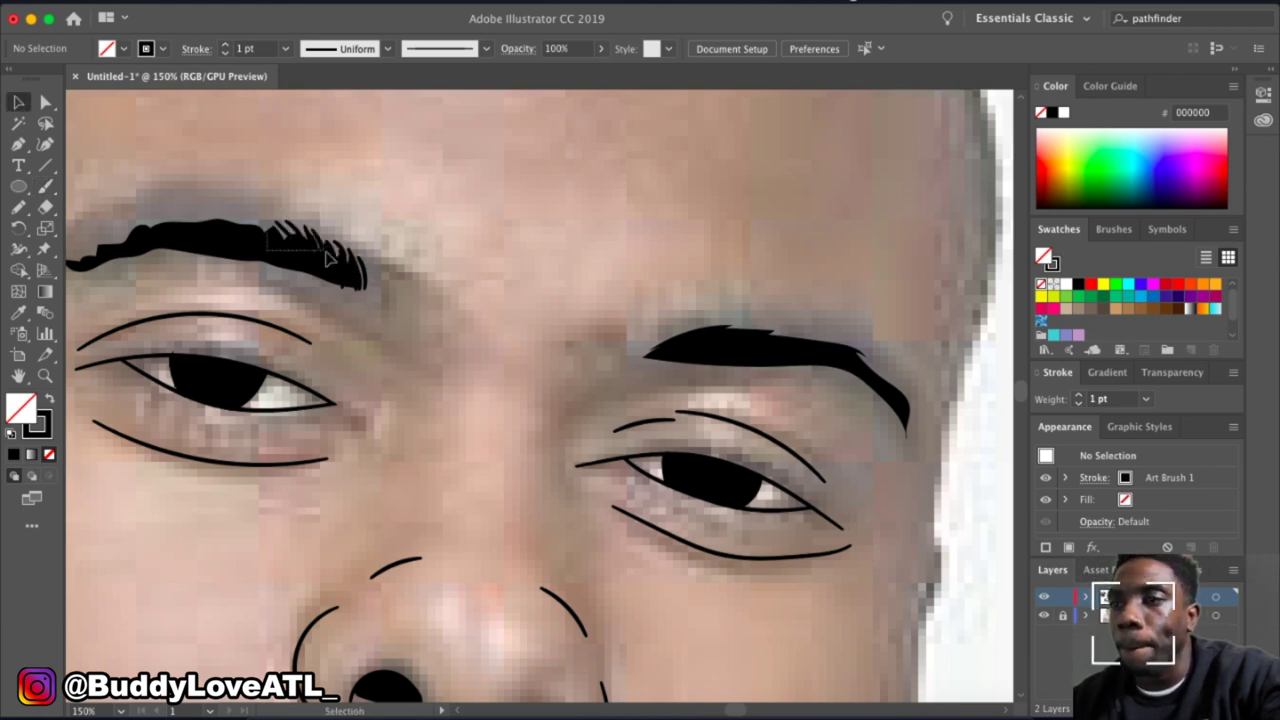
{"action": "left_click", "coordinate": [288, 234]}
Move the brushed hair stroke to the left eyebrow's tip.
{"action": "mouse_move", "coordinate": [288, 234]}
{"action": "left_mouse_down"}
{"action": "mouse_move", "coordinate": [334, 248]}
{"action": "mouse_move", "coordinate": [338, 282]}
{"action": "mouse_move", "coordinate": [298, 236]}
{"action": "left_mouse_up"}
{"action": "key", "text": "ctrl+z"}
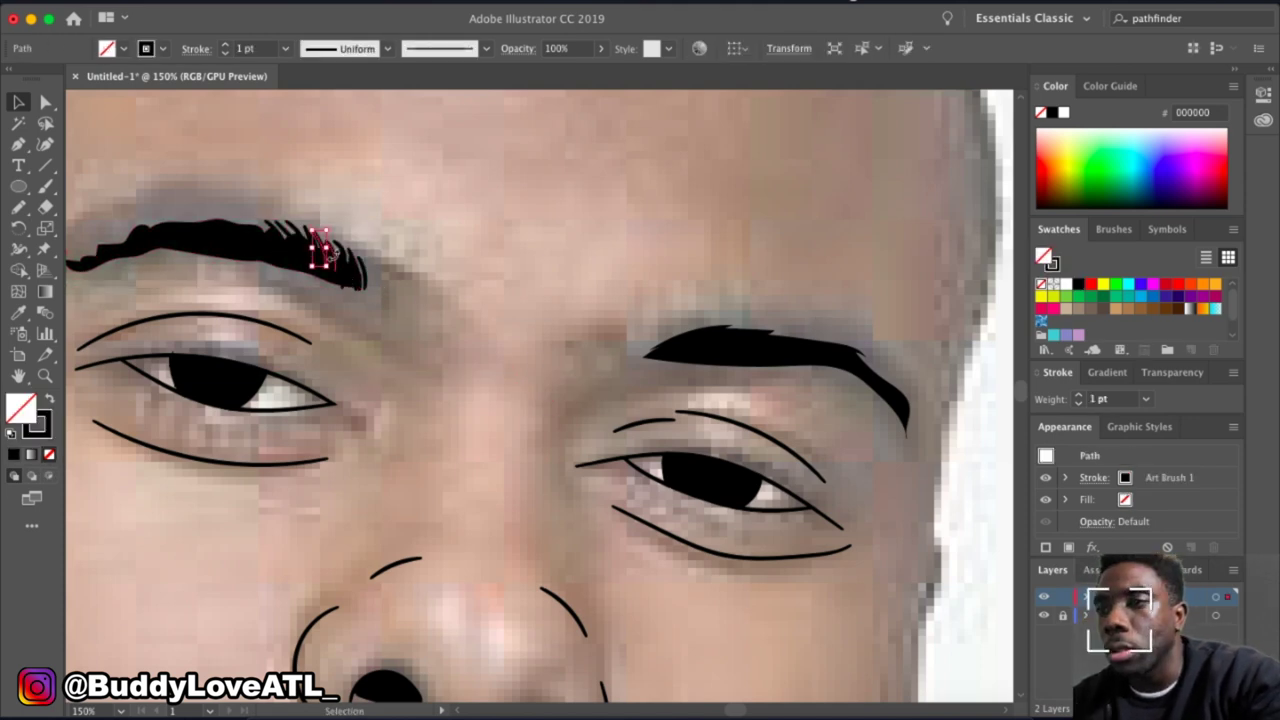
{"action": "left_click_drag", "start_coordinate": [296, 238], "coordinate": [353, 262]}
Paint hair strokes along the left eyebrow and out to its left end.
{"action": "key", "text": "b"}
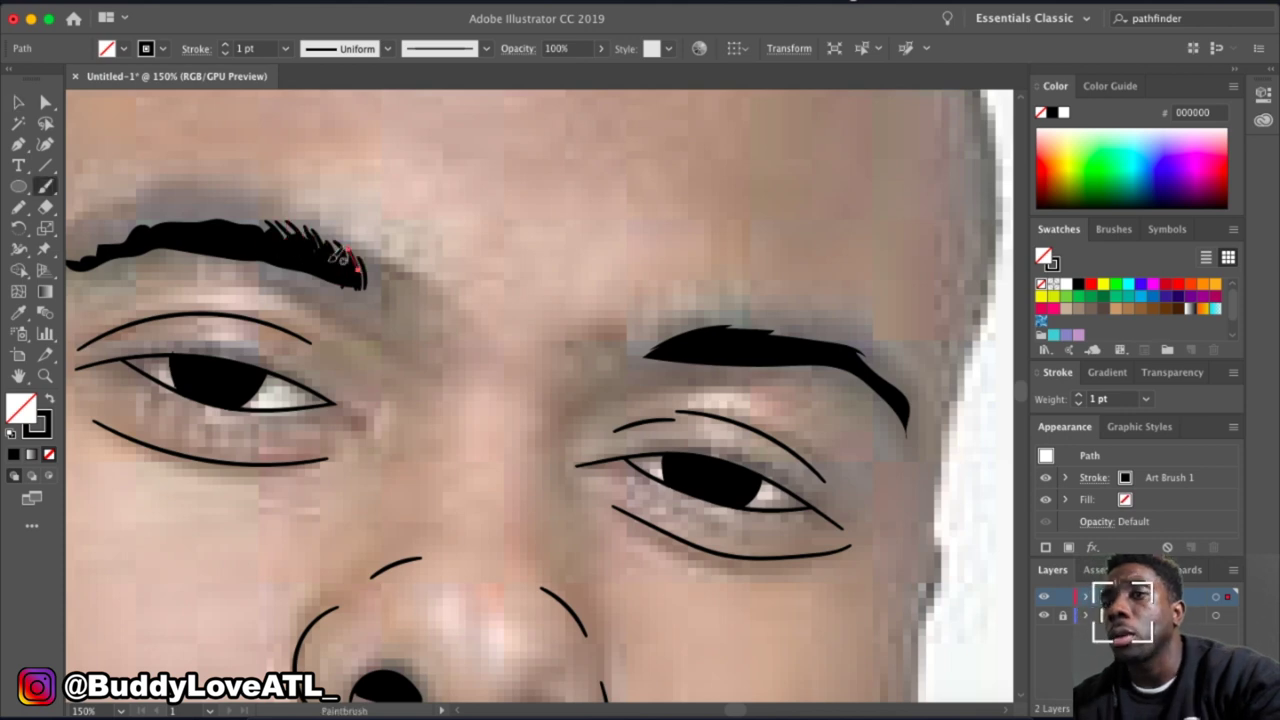
{"action": "left_click_drag", "start_coordinate": [228, 230], "coordinate": [262, 202]}
{"action": "left_click_drag", "start_coordinate": [190, 226], "coordinate": [212, 212]}
{"action": "left_click_drag", "start_coordinate": [150, 240], "coordinate": [172, 218]}
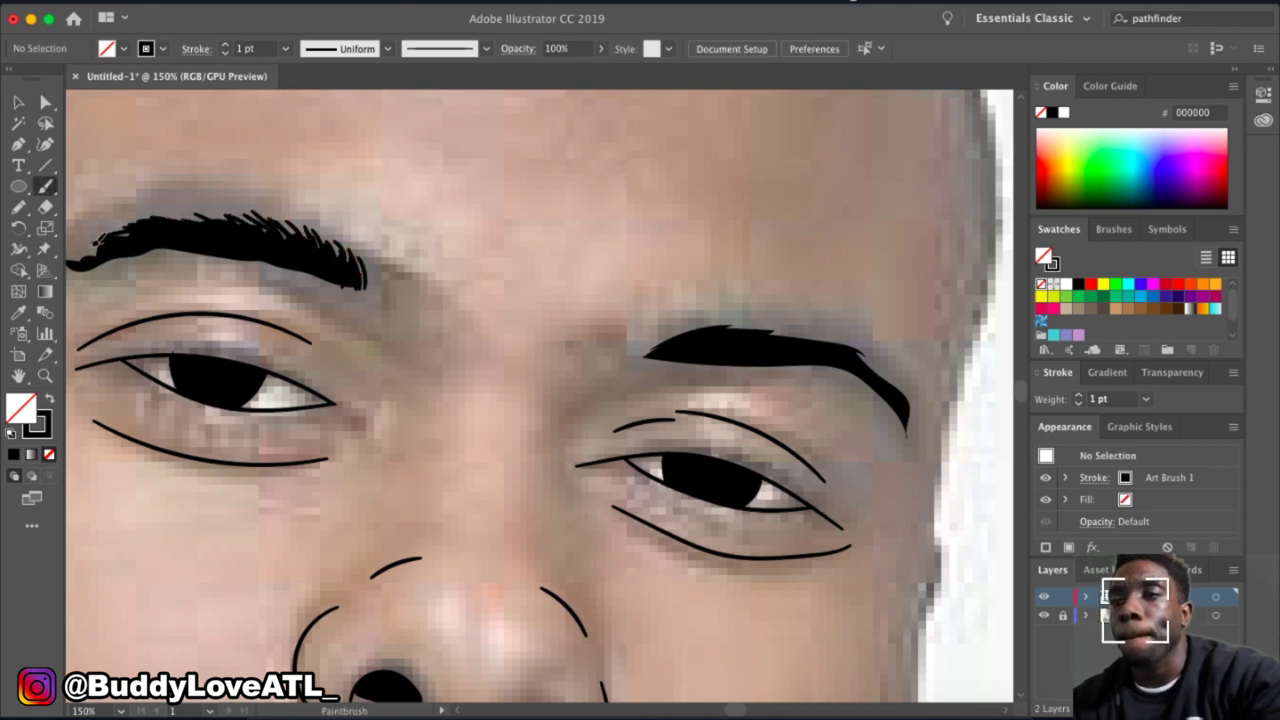
{"action": "scroll", "coordinate": [155, 222], "scroll_direction": "down", "scroll_amount": 2}
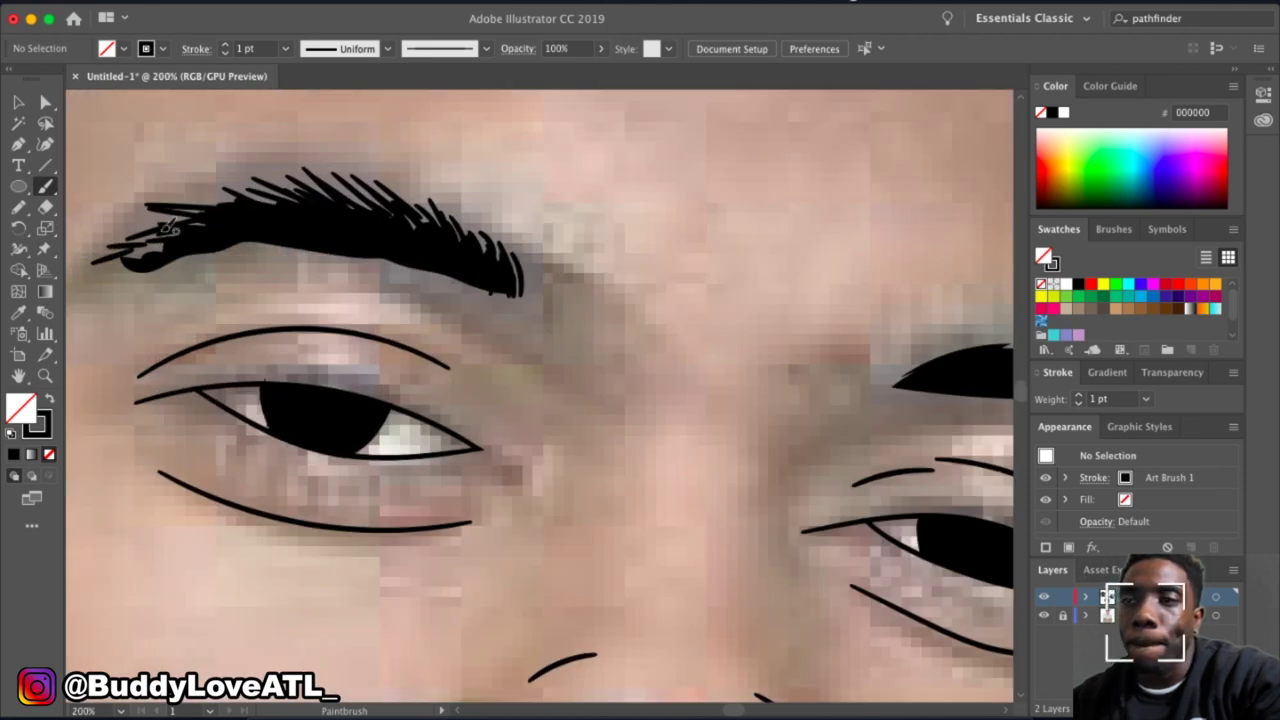
{"action": "scroll", "coordinate": [160, 235], "scroll_direction": "up", "scroll_amount": 3}
{"action": "mouse_move", "coordinate": [170, 241]}
{"action": "left_mouse_down"}
{"action": "mouse_move", "coordinate": [130, 218]}
{"action": "mouse_move", "coordinate": [92, 248]}
{"action": "mouse_move", "coordinate": [100, 262]}
{"action": "left_mouse_up"}
{"action": "mouse_move", "coordinate": [196, 206]}
{"action": "left_mouse_down"}
{"action": "mouse_move", "coordinate": [252, 182]}
{"action": "mouse_move", "coordinate": [335, 200]}
{"action": "left_mouse_up"}
Add hair strokes filling the eyebrow's upper edge and right end.
{"action": "left_click_drag", "start_coordinate": [340, 188], "coordinate": [388, 206]}
{"action": "left_click_drag", "start_coordinate": [412, 205], "coordinate": [440, 222]}
{"action": "left_click_drag", "start_coordinate": [470, 224], "coordinate": [486, 252]}
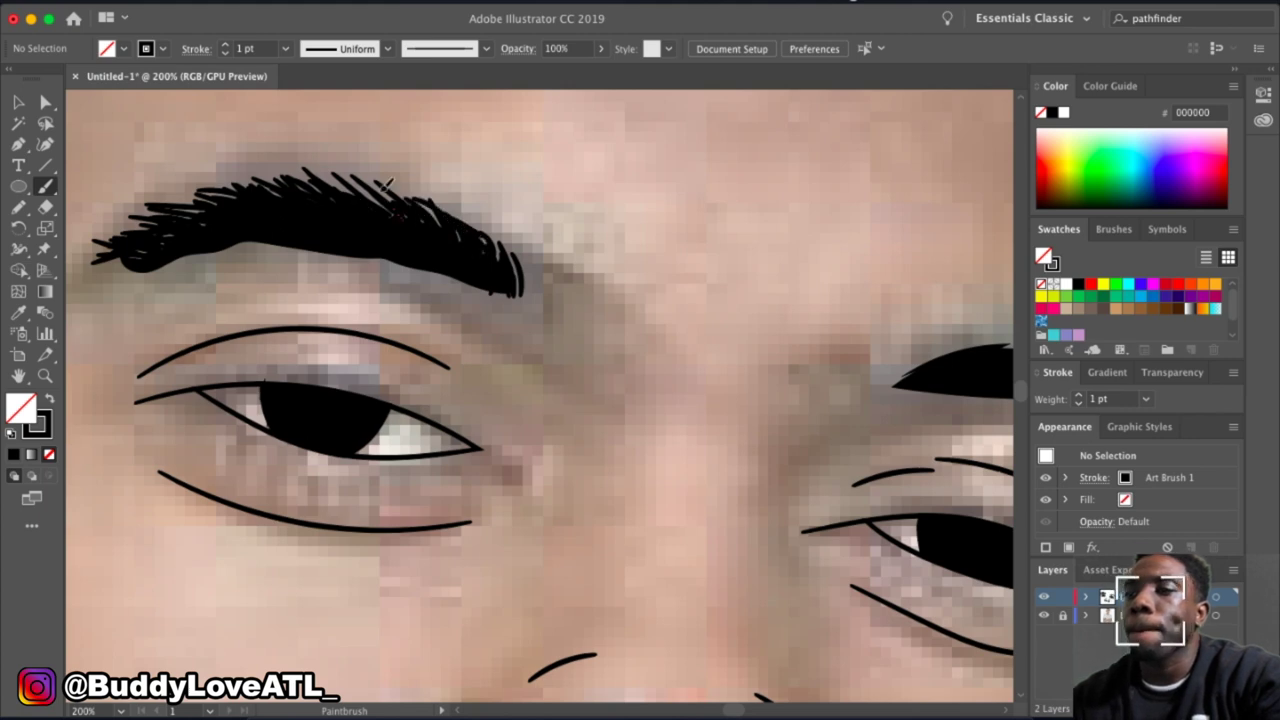
{"action": "mouse_move", "coordinate": [300, 205]}
{"action": "left_mouse_down"}
{"action": "mouse_move", "coordinate": [266, 166]}
{"action": "mouse_move", "coordinate": [266, 182]}
{"action": "left_mouse_up"}
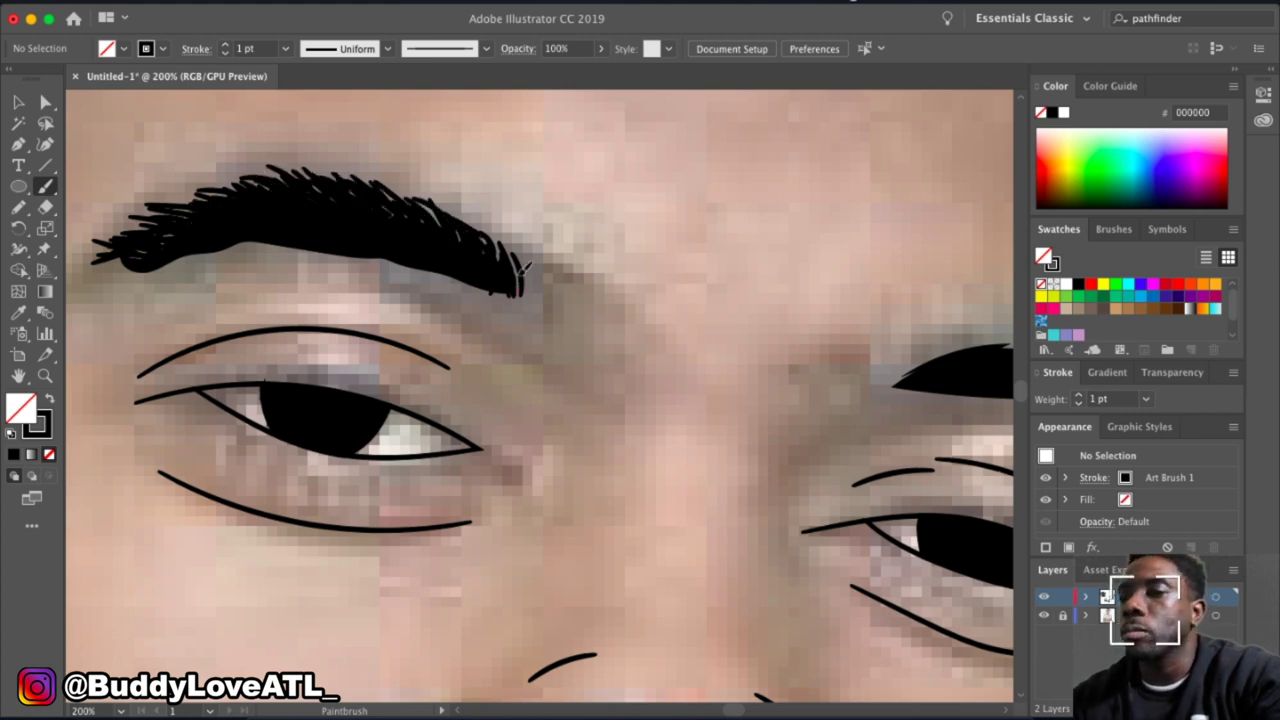
{"action": "left_click_drag", "start_coordinate": [530, 296], "coordinate": [488, 242]}
{"action": "left_click_drag", "start_coordinate": [494, 244], "coordinate": [450, 210]}
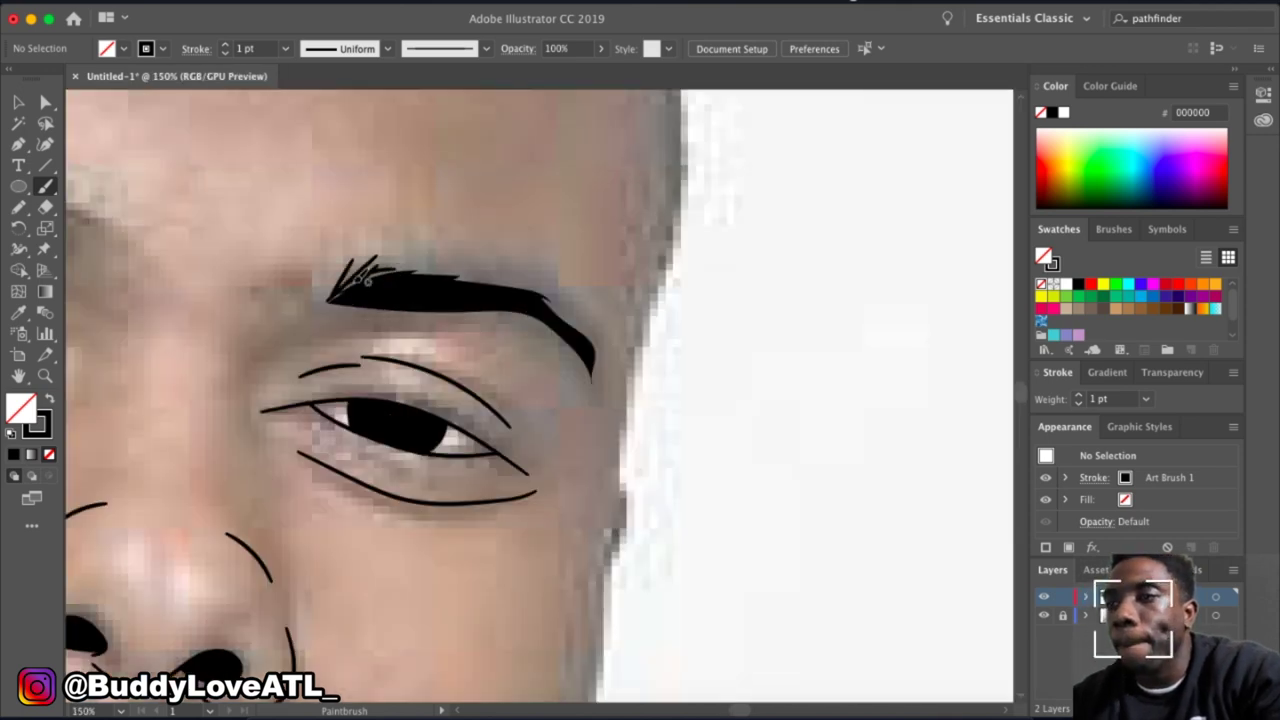
{"action": "mouse_move", "coordinate": [367, 280]}
{"action": "left_mouse_down"}
{"action": "mouse_move", "coordinate": [516, 272]}
{"action": "mouse_move", "coordinate": [555, 288]}
{"action": "left_mouse_up"}
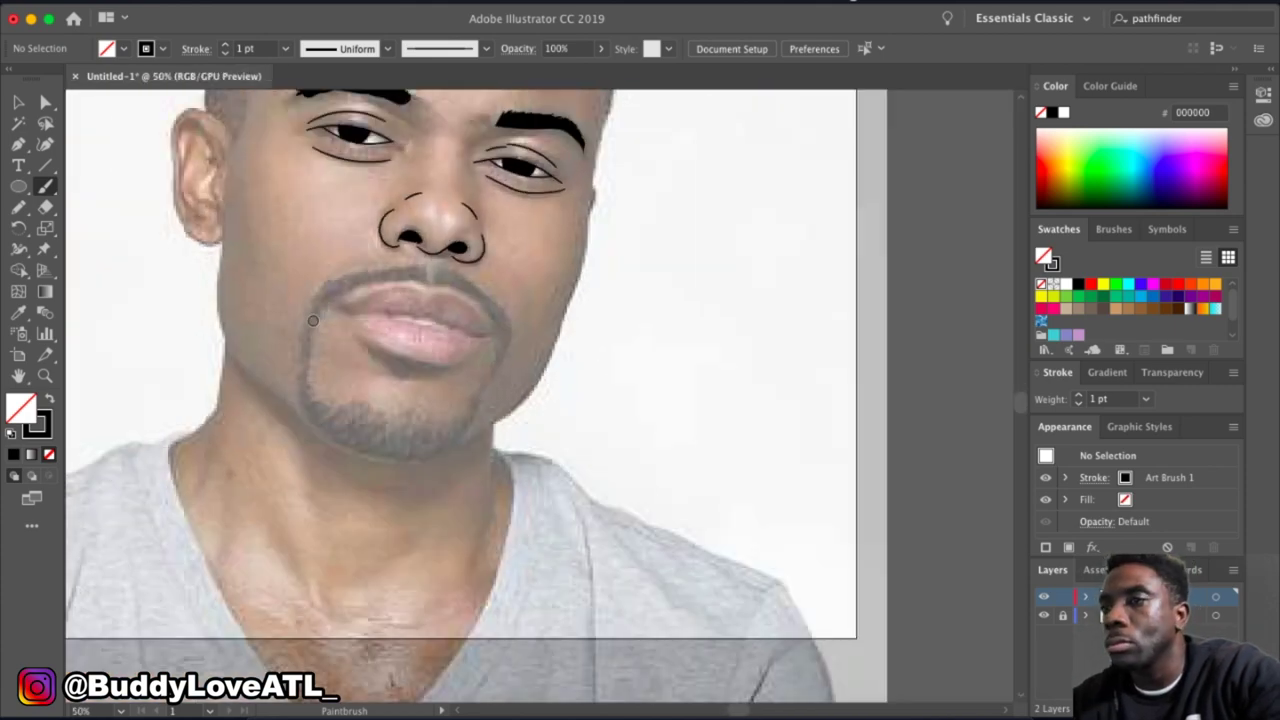
Set the brush stroke to 0.75 pt and make the drawing layer active.
{"action": "left_click", "coordinate": [225, 53]}
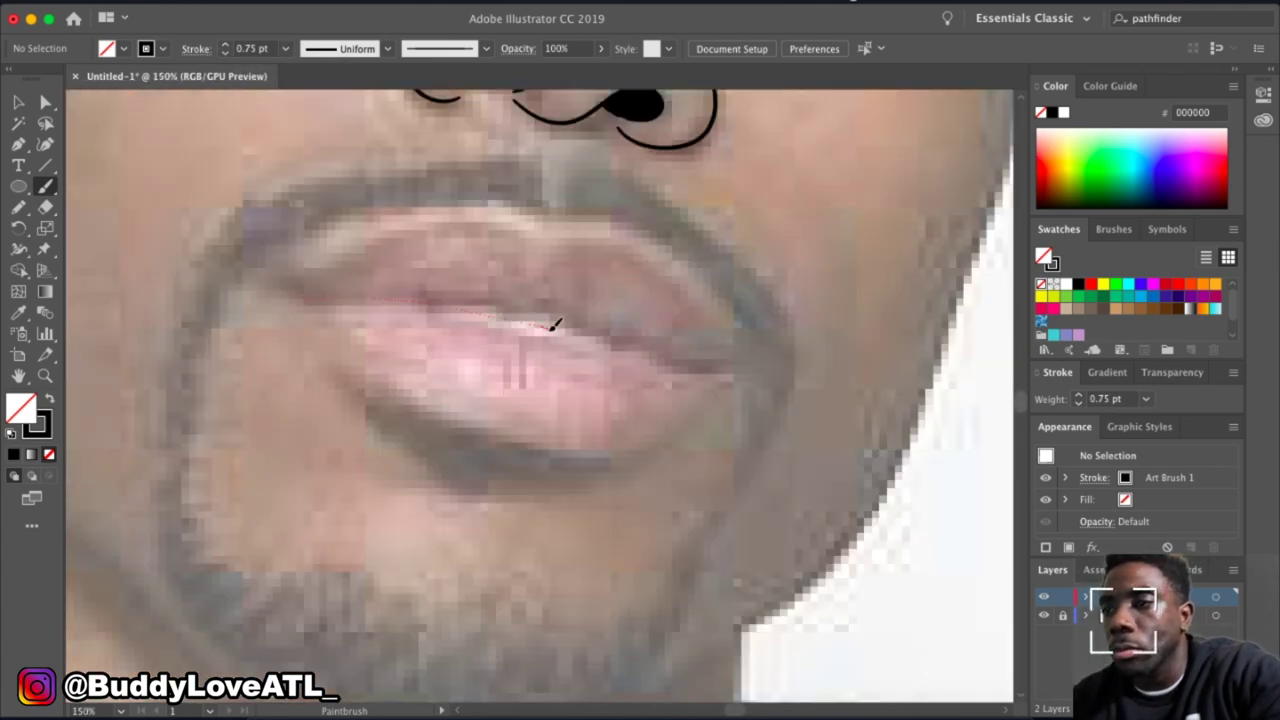
{"action": "left_click_drag", "start_coordinate": [555, 325], "coordinate": [714, 372]}
{"action": "key", "text": "super+z"}
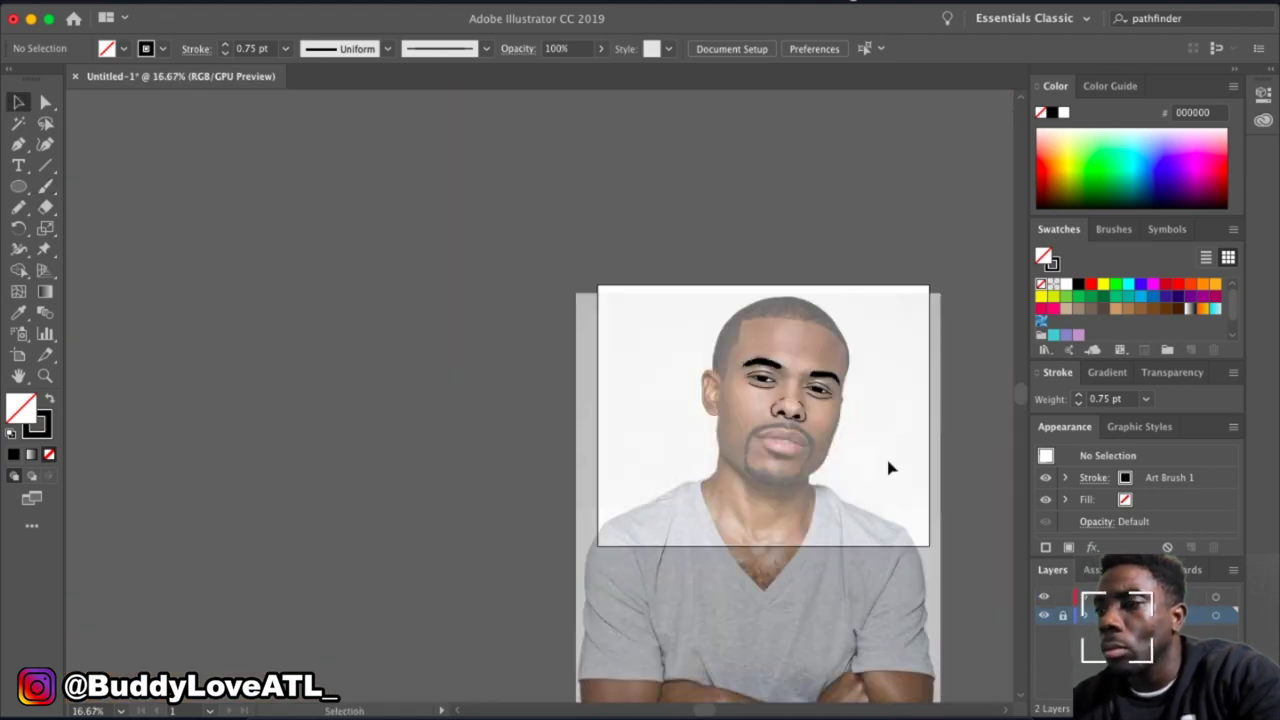
{"action": "left_click", "coordinate": [890, 468]}
{"action": "key", "text": "super+equal"}
{"action": "key", "text": "super+equal"}
{"action": "key", "text": "super+equal"}
{"action": "key", "text": "super+equal"}
{"action": "key", "text": "super+equal"}
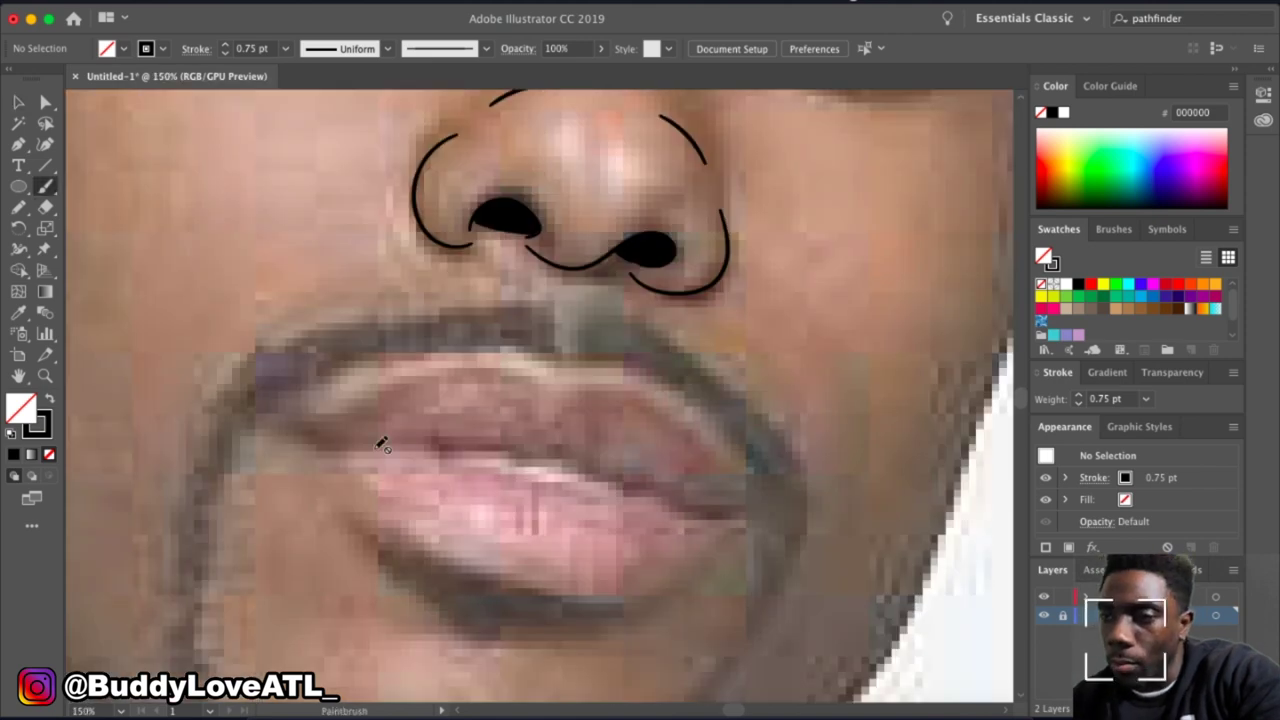
{"action": "left_click", "coordinate": [1043, 598]}
Make trial upper and lower lip strokes, undoing the unsatisfying ones.
{"action": "mouse_move", "coordinate": [530, 462]}
{"action": "left_mouse_down"}
{"action": "mouse_move", "coordinate": [749, 514]}
{"action": "mouse_move", "coordinate": [609, 571]}
{"action": "left_mouse_up"}
{"action": "key", "text": "super+z"}
{"action": "key", "text": "super+z"}
{"action": "key", "text": "super+z"}
{"action": "mouse_move", "coordinate": [744, 506]}
{"action": "left_mouse_down"}
{"action": "mouse_move", "coordinate": [333, 437]}
{"action": "mouse_move", "coordinate": [739, 501]}
{"action": "left_mouse_up"}
{"action": "key", "text": "super+z"}
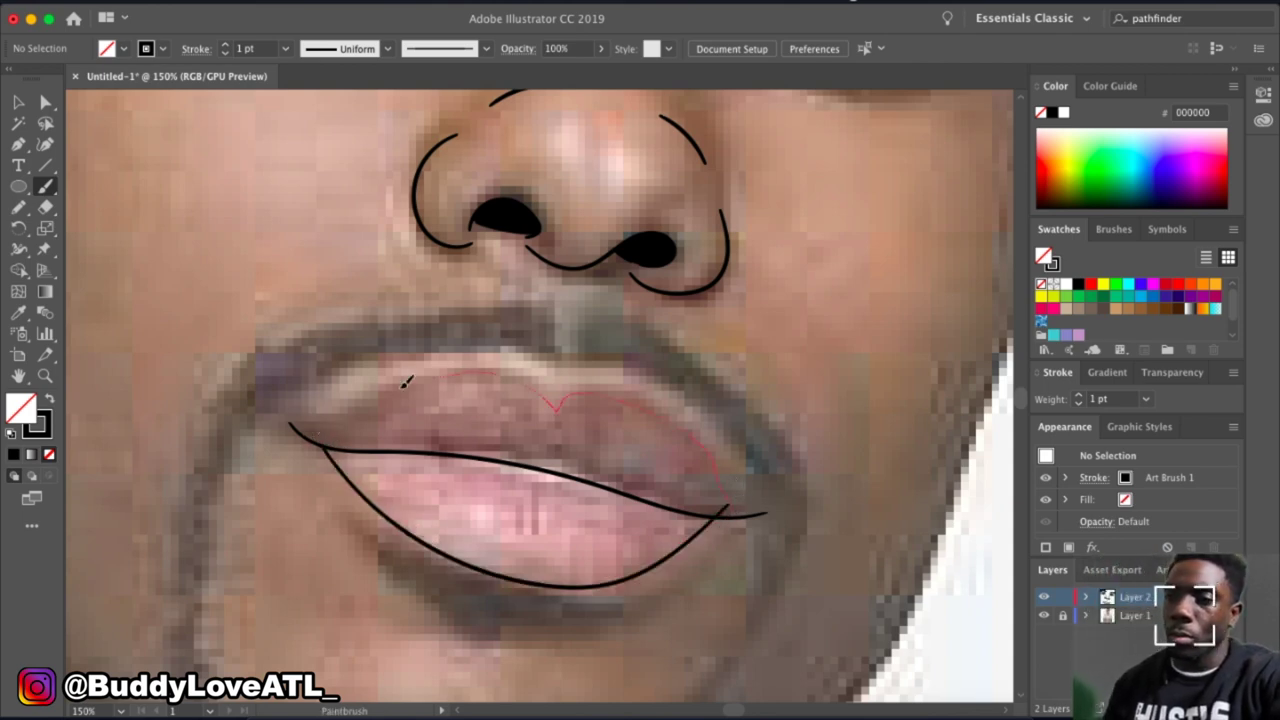
{"action": "left_click_drag", "start_coordinate": [406, 381], "coordinate": [390, 382]}
{"action": "key", "text": "super+z"}
Trace the upper lip from the left corner and the lower lip curve.
{"action": "left_click_drag", "start_coordinate": [298, 430], "coordinate": [362, 400]}
{"action": "left_click_drag", "start_coordinate": [690, 427], "coordinate": [725, 510]}
{"action": "scroll", "coordinate": [371, 480], "scroll_direction": "down", "scroll_amount": 1}
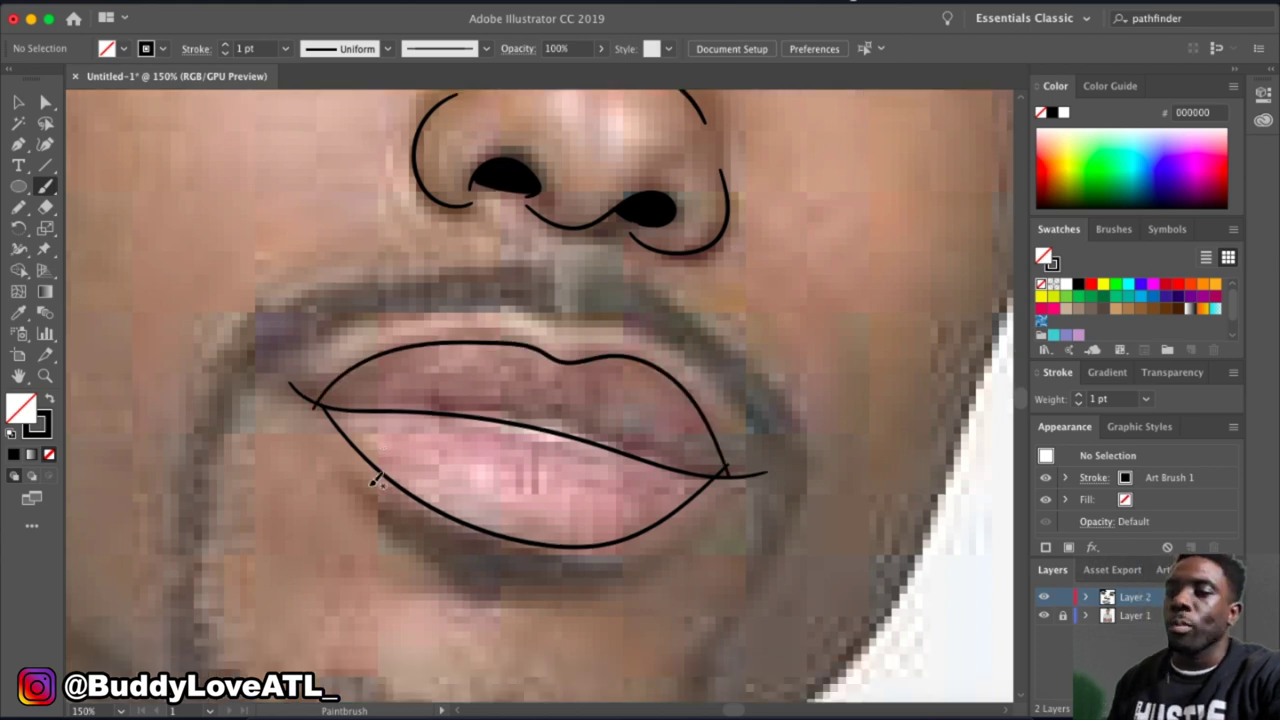
{"action": "scroll", "coordinate": [523, 466], "scroll_direction": "down", "scroll_amount": 3}
{"action": "key", "text": "super+minus"}
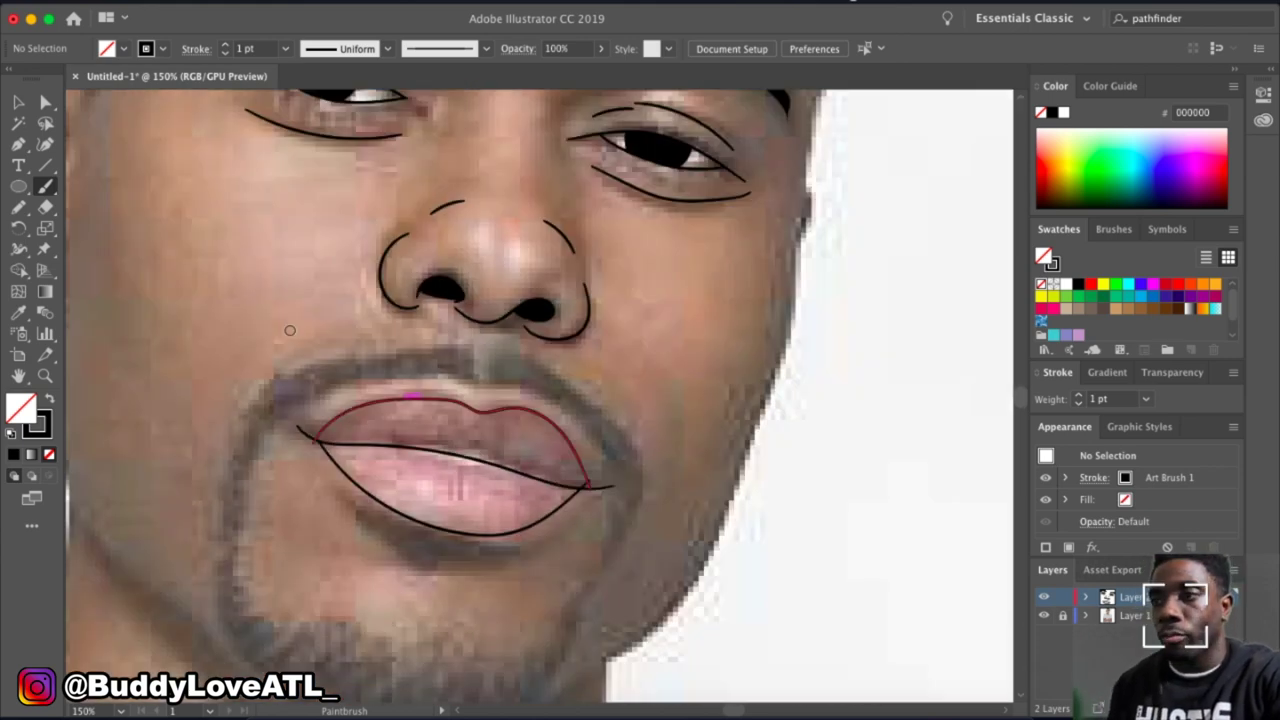
{"action": "key", "text": "super+minus"}
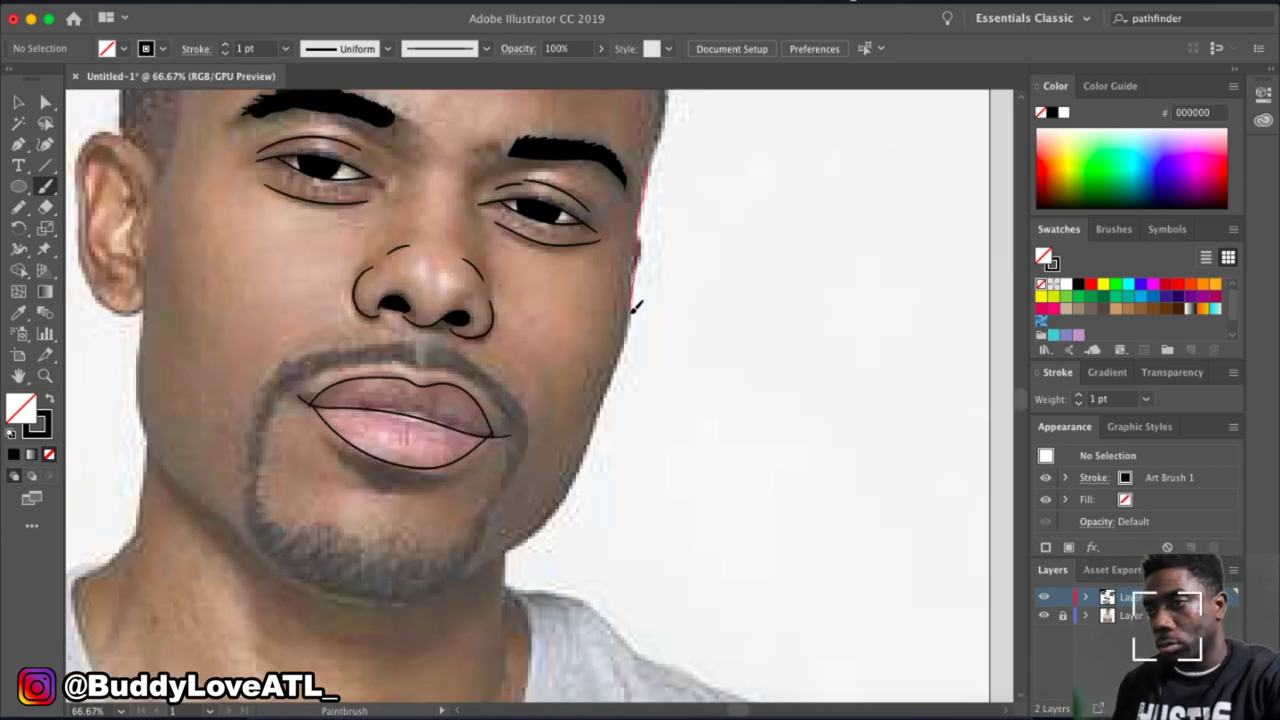
Try jawline, chin and right face-edge strokes, undoing the thin lines.
{"action": "left_click_drag", "start_coordinate": [222, 517], "coordinate": [230, 390]}
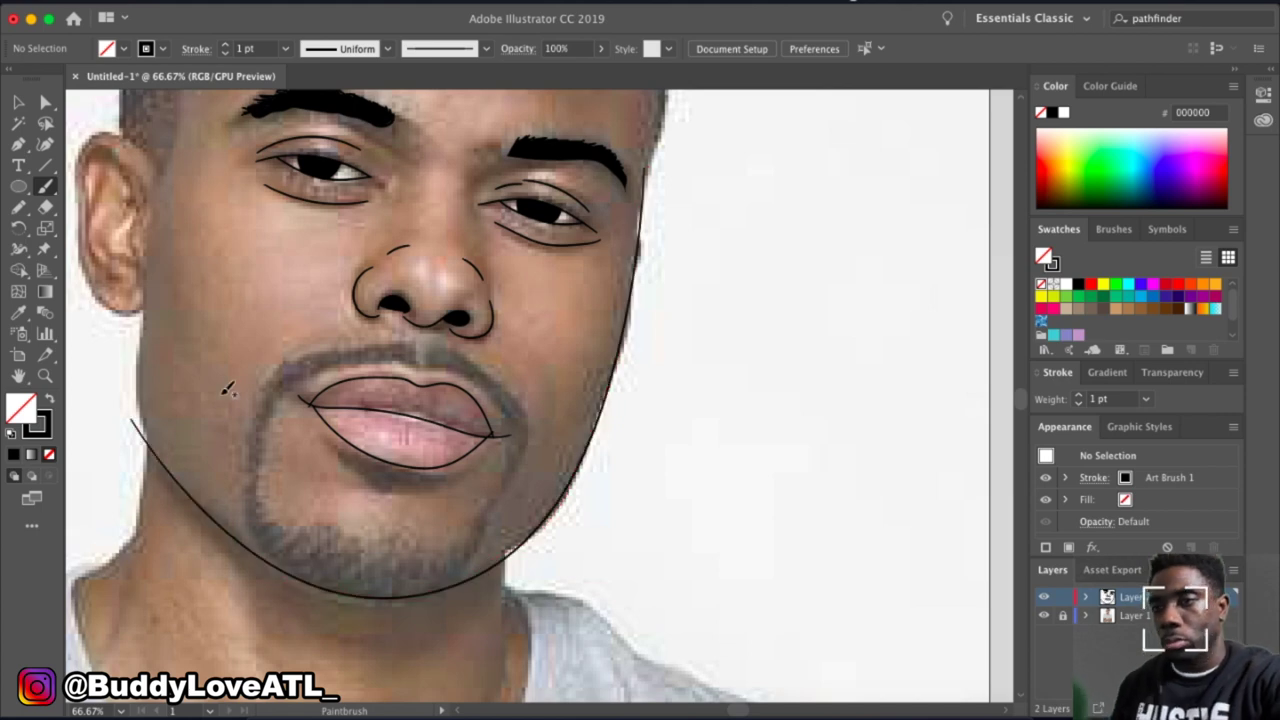
{"action": "key", "text": "super+z"}
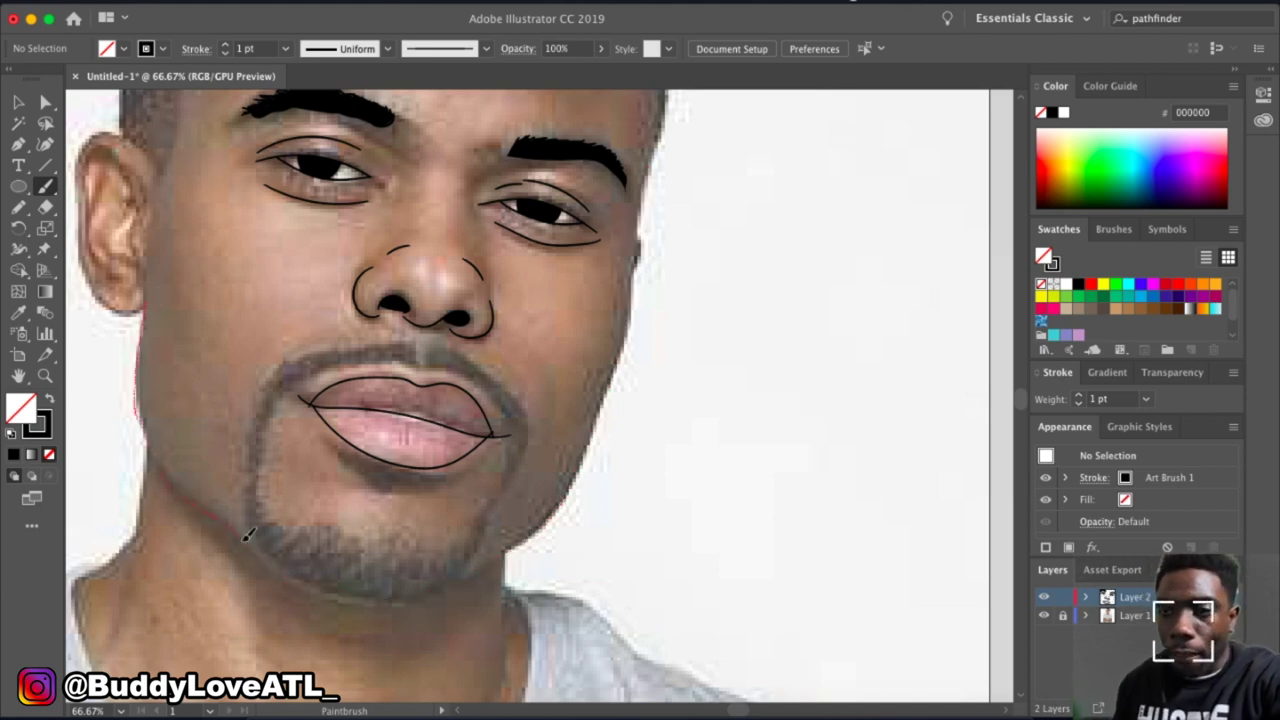
{"action": "left_click_drag", "start_coordinate": [248, 535], "coordinate": [390, 598]}
{"action": "key", "text": "super+z"}
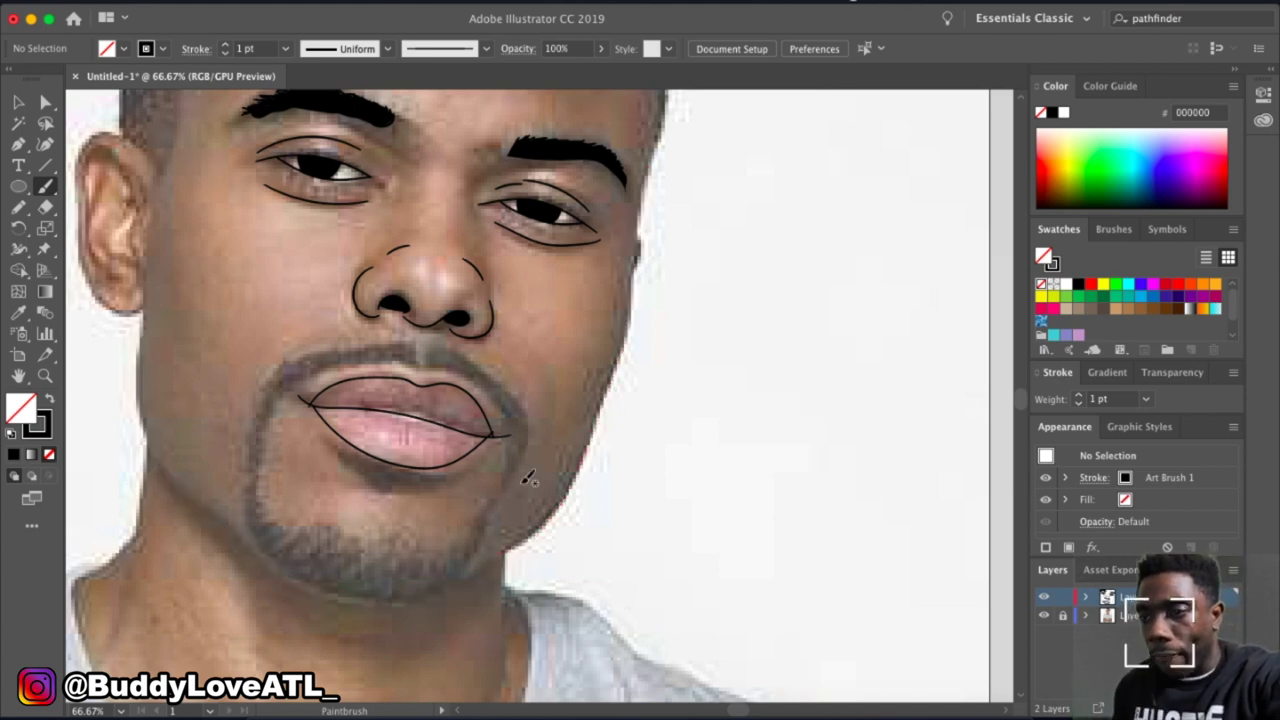
{"action": "key", "text": "super+1"}
{"action": "left_click_drag", "start_coordinate": [750, 155], "coordinate": [652, 485]}
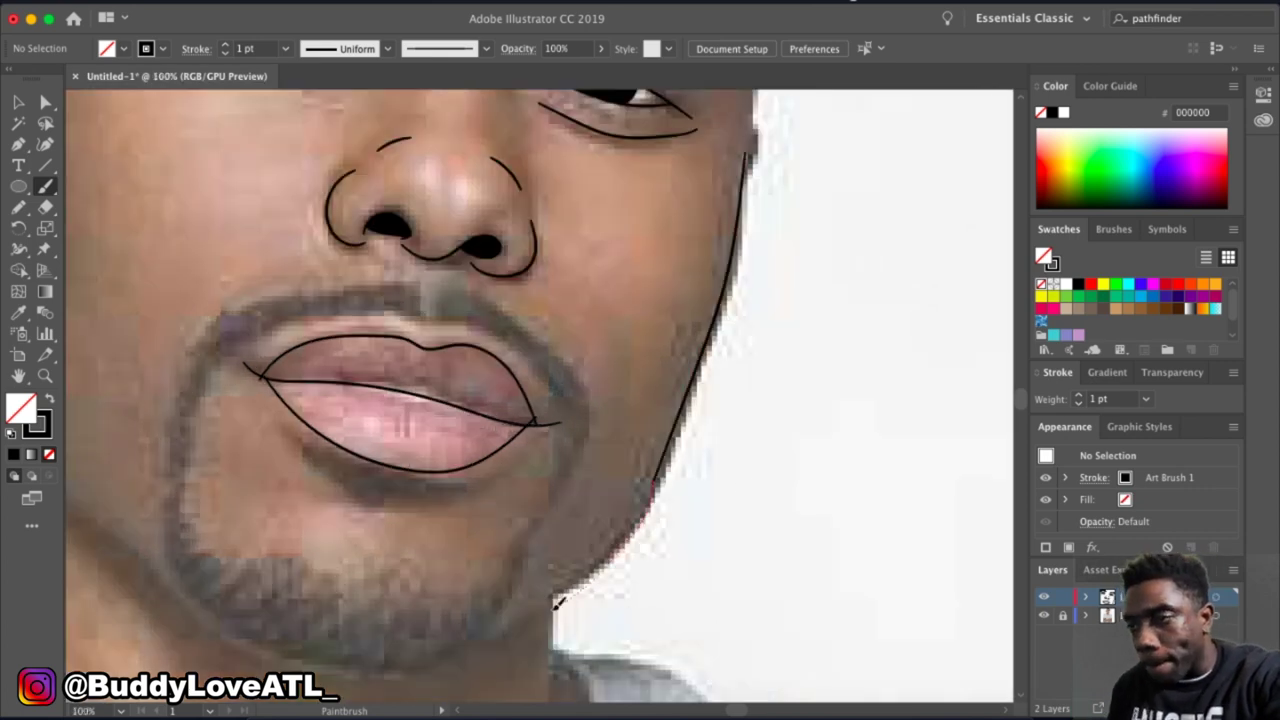
{"action": "mouse_move", "coordinate": [324, 666]}
{"action": "left_mouse_down"}
{"action": "mouse_move", "coordinate": [216, 586]}
{"action": "mouse_move", "coordinate": [614, 574]}
{"action": "mouse_move", "coordinate": [205, 588]}
{"action": "left_mouse_up"}
{"action": "key", "text": "super+z"}
{"action": "key", "text": "super+z"}
{"action": "key", "text": "super+z"}
{"action": "key", "text": "super+z"}
Outline the jaw, chin and right side of the face with thick brush strokes.
{"action": "left_click_drag", "start_coordinate": [138, 548], "coordinate": [127, 546]}
{"action": "left_click_drag", "start_coordinate": [552, 594], "coordinate": [622, 546]}
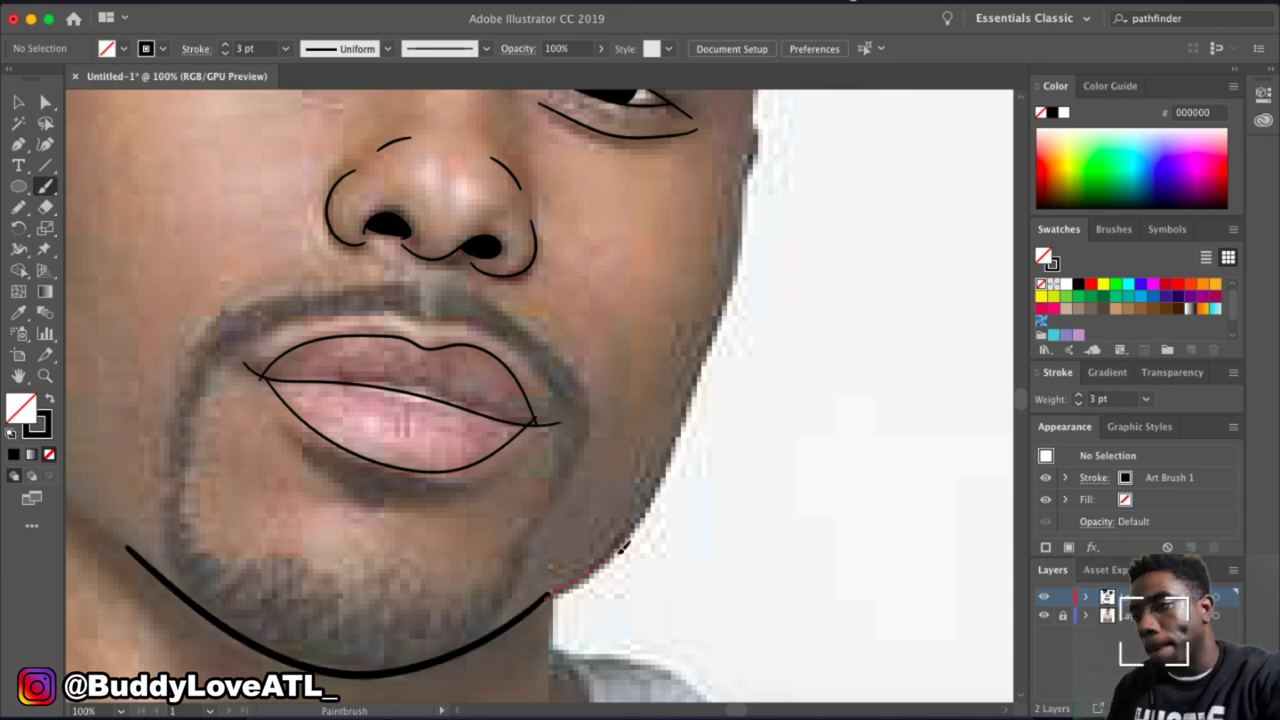
{"action": "left_click_drag", "start_coordinate": [718, 326], "coordinate": [742, 252]}
{"action": "scroll", "coordinate": [790, 240], "scroll_direction": "up", "scroll_amount": 5}
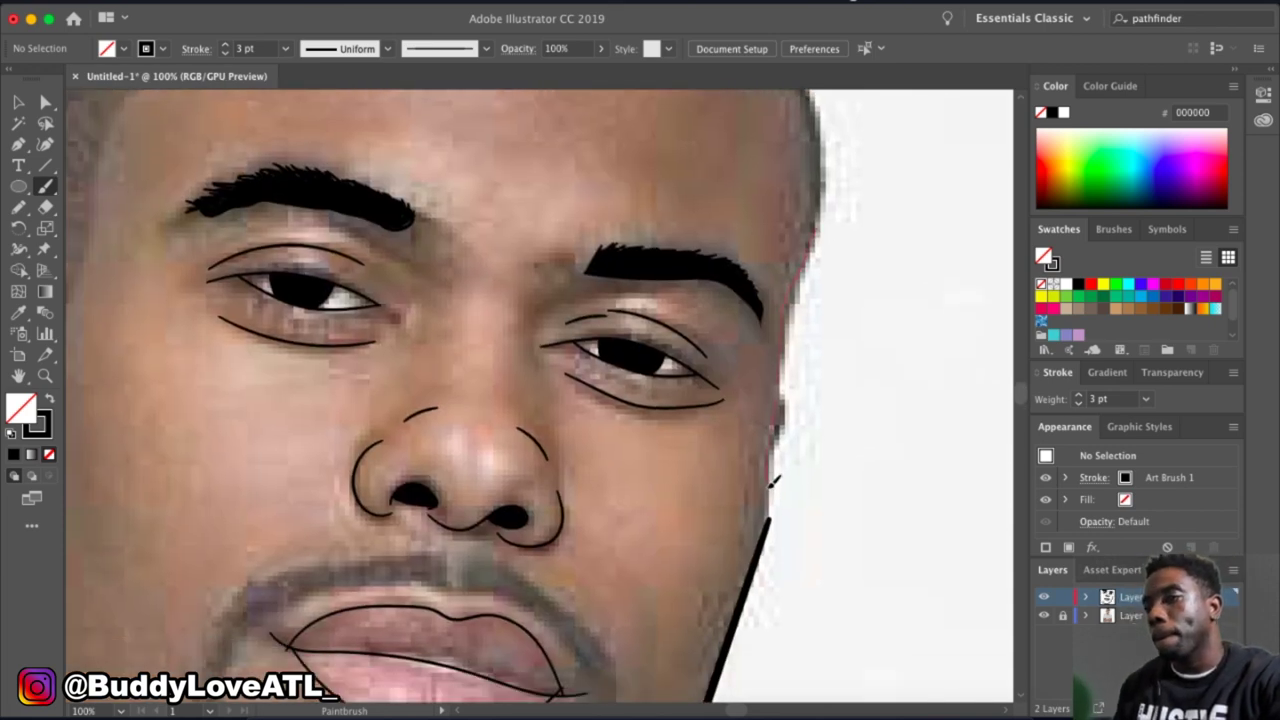
{"action": "left_click_drag", "start_coordinate": [773, 482], "coordinate": [822, 228]}
{"action": "scroll", "coordinate": [828, 436], "scroll_direction": "up", "scroll_amount": 4}
{"action": "left_click_drag", "start_coordinate": [728, 116], "coordinate": [818, 424]}
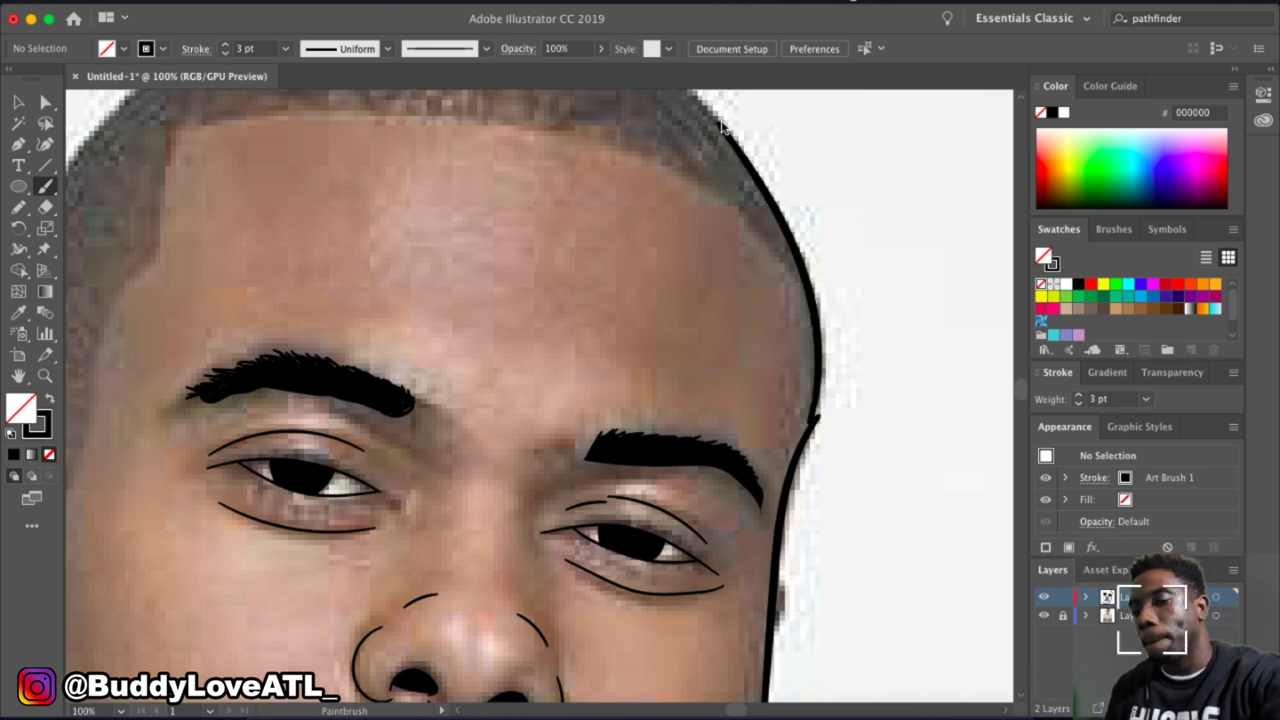
{"action": "scroll", "coordinate": [808, 423], "scroll_direction": "down", "scroll_amount": 3}
{"action": "scroll", "coordinate": [590, 556], "scroll_direction": "down", "scroll_amount": 4}
{"action": "left_click_drag", "start_coordinate": [757, 298], "coordinate": [768, 160]}
{"action": "scroll", "coordinate": [857, 314], "scroll_direction": "up", "scroll_amount": 2}
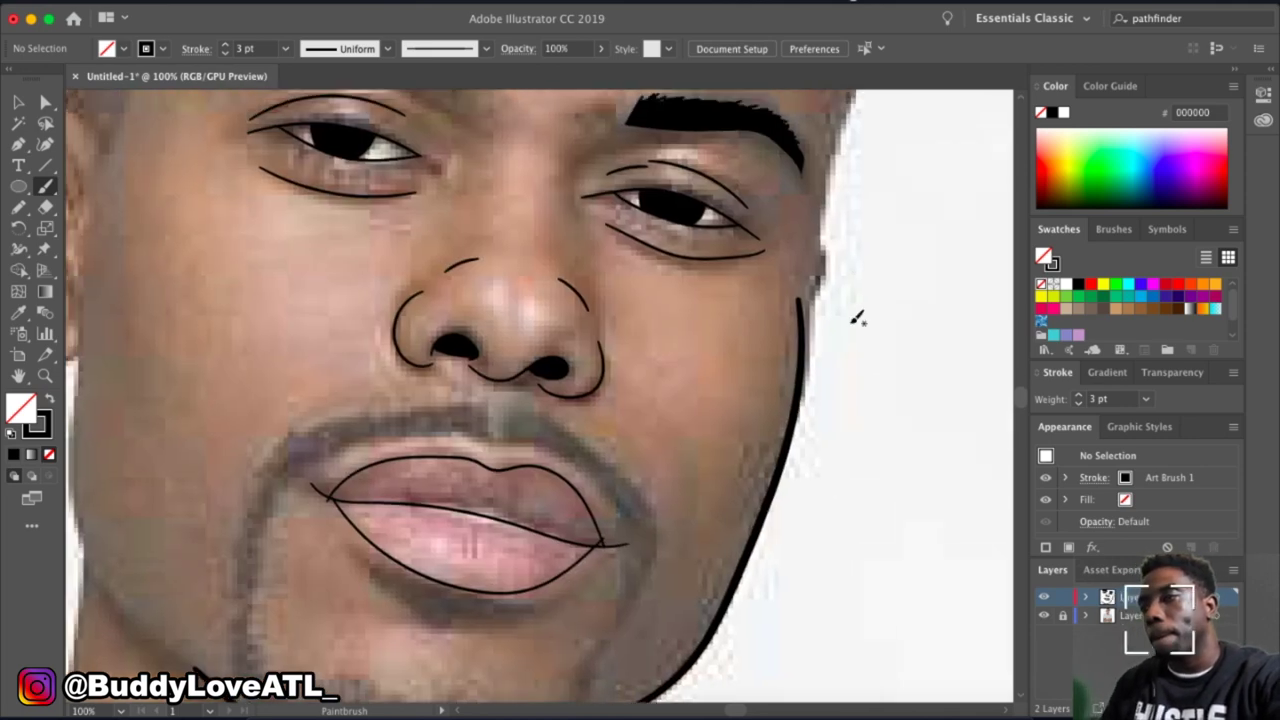
{"action": "scroll", "coordinate": [860, 420], "scroll_direction": "up", "scroll_amount": 3}
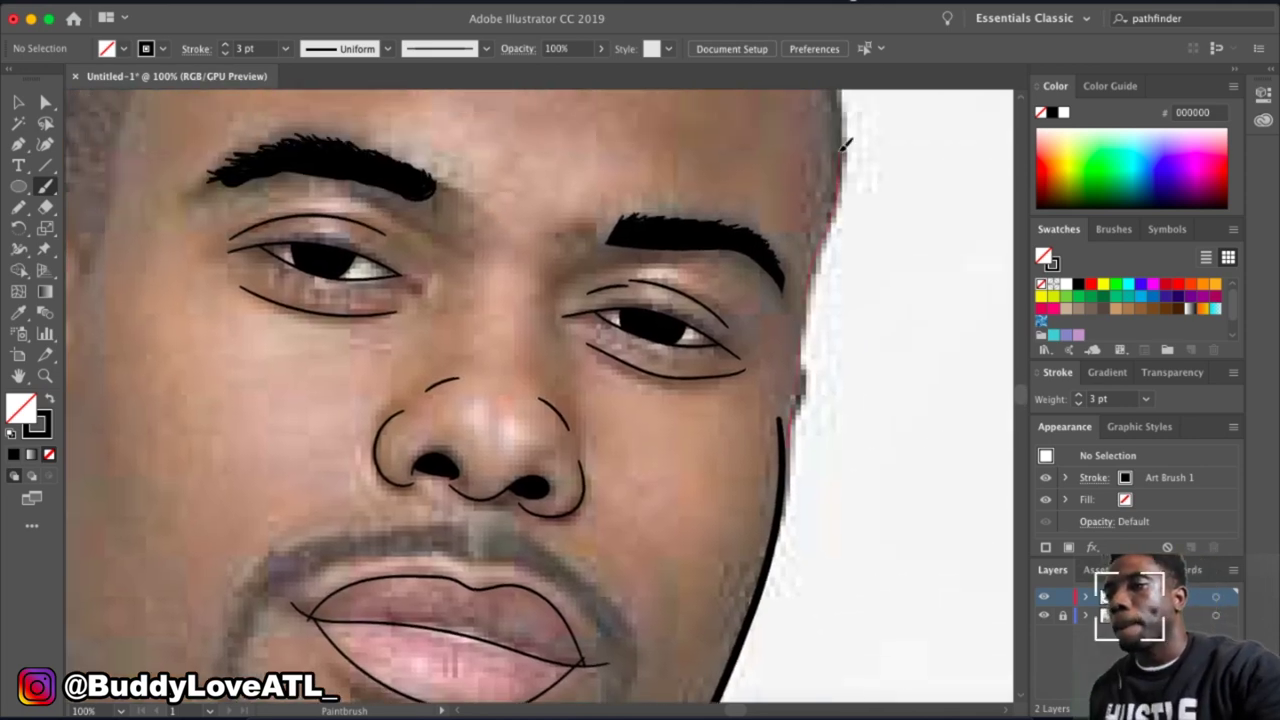
{"action": "scroll", "coordinate": [251, 204], "scroll_direction": "up", "scroll_amount": 3}
Trace the hairline across the forehead and down the left side.
{"action": "left_click_drag", "start_coordinate": [698, 172], "coordinate": [845, 370]}
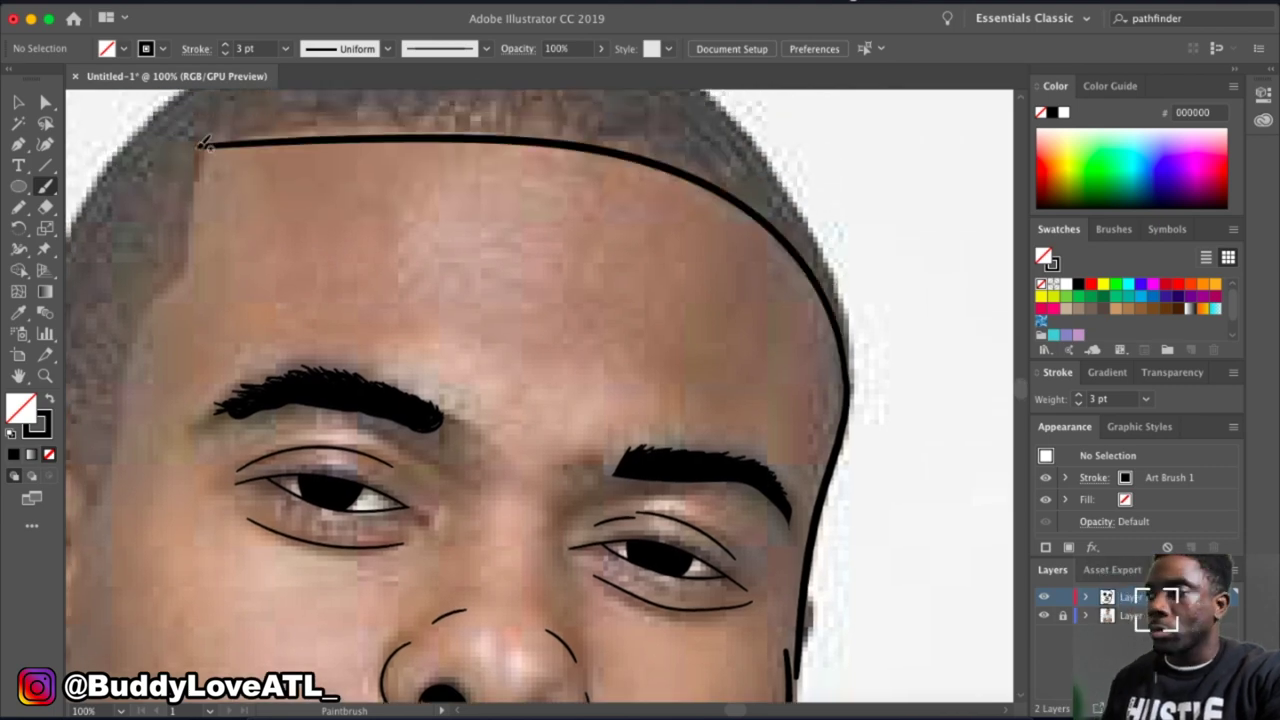
{"action": "mouse_move", "coordinate": [197, 145]}
{"action": "left_mouse_down"}
{"action": "mouse_move", "coordinate": [186, 268]}
{"action": "mouse_move", "coordinate": [108, 470]}
{"action": "left_mouse_up"}
{"action": "scroll", "coordinate": [400, 400], "scroll_direction": "down", "scroll_amount": 3}
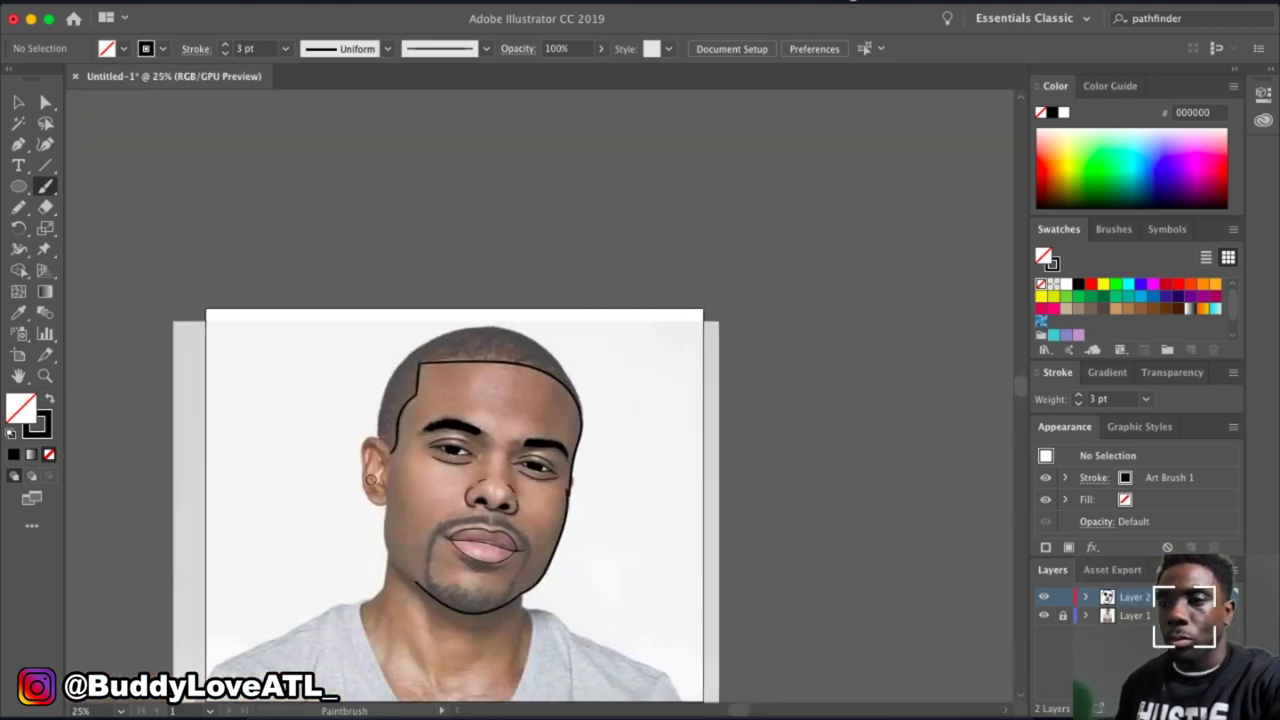
{"action": "scroll", "coordinate": [400, 400], "scroll_direction": "up", "scroll_amount": 2}
Redraw the left jawline up to the ear and outline the ear.
{"action": "left_click_drag", "start_coordinate": [425, 595], "coordinate": [367, 533]}
{"action": "key", "text": "ctrl+z"}
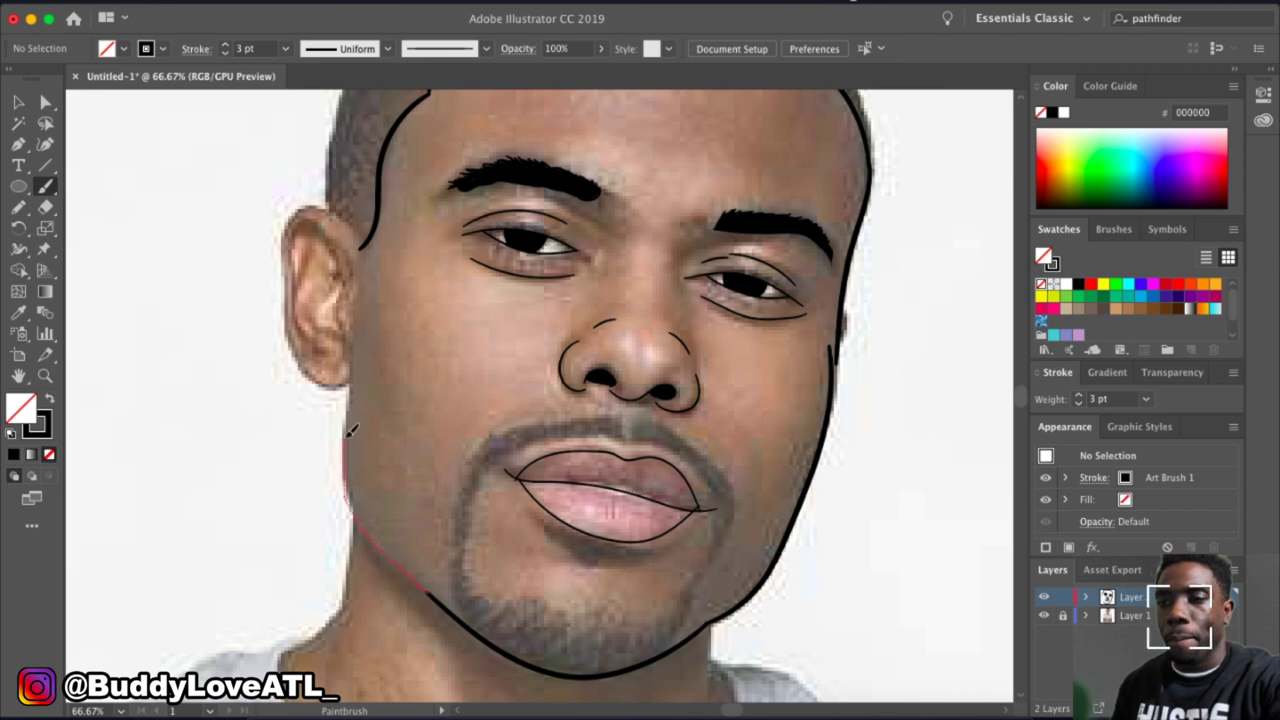
{"action": "left_click_drag", "start_coordinate": [352, 430], "coordinate": [342, 382]}
{"action": "left_click_drag", "start_coordinate": [287, 270], "coordinate": [337, 303]}
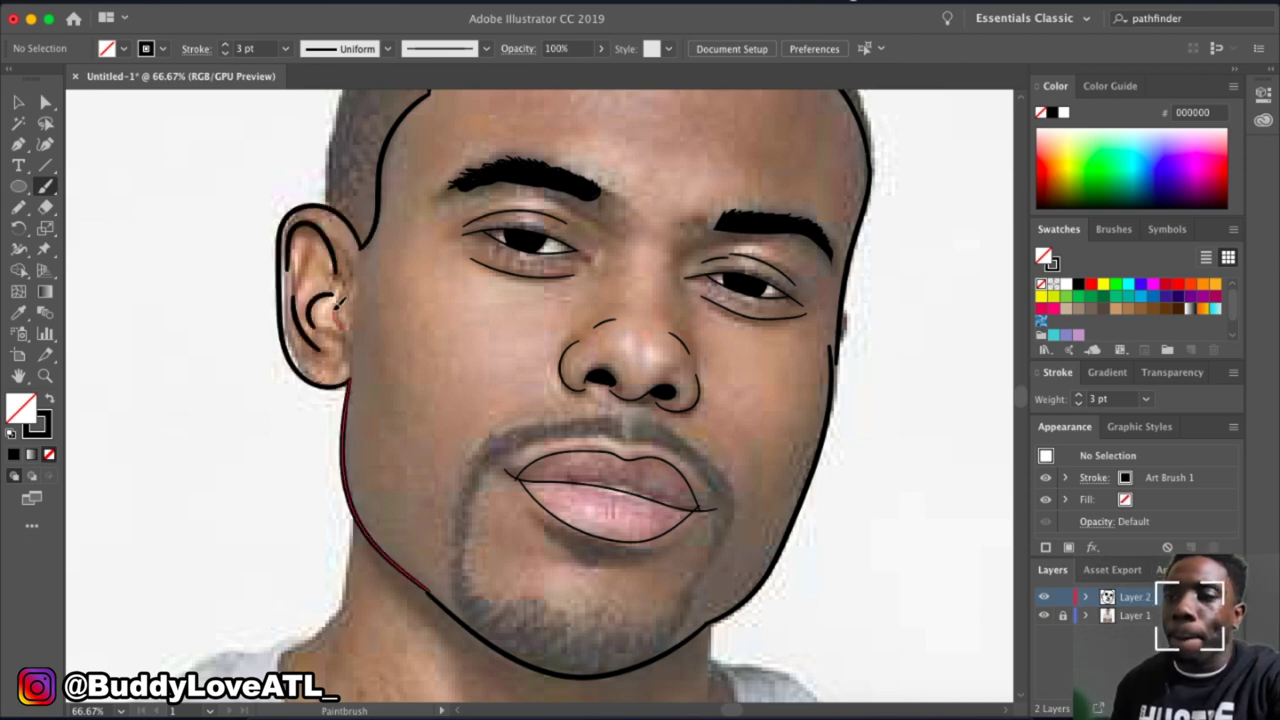
{"action": "key", "text": "ctrl+z"}
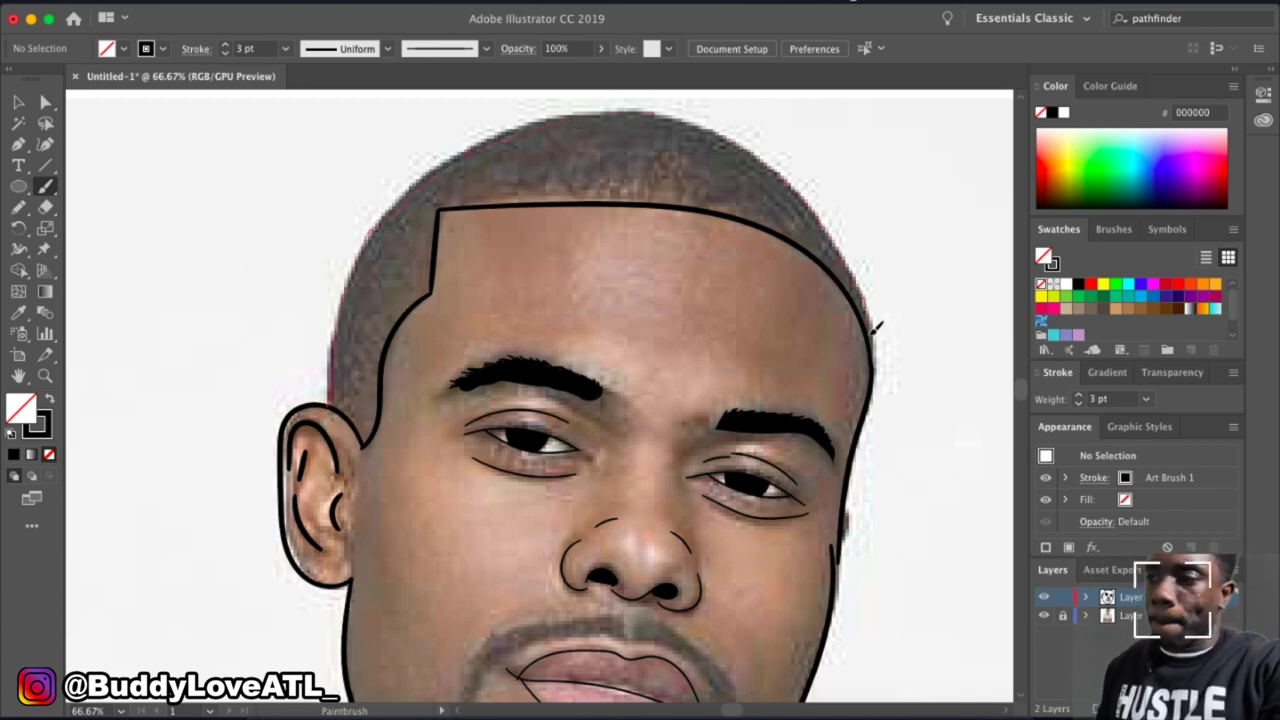
Outline the beard around the mouth and chin, including the mustache's top edge.
{"action": "scroll", "coordinate": [166, 366], "scroll_direction": "down", "scroll_amount": 5}
{"action": "scroll", "coordinate": [400, 330], "scroll_direction": "down", "scroll_amount": 3}
{"action": "scroll", "coordinate": [594, 297], "scroll_direction": "down", "scroll_amount": 2}
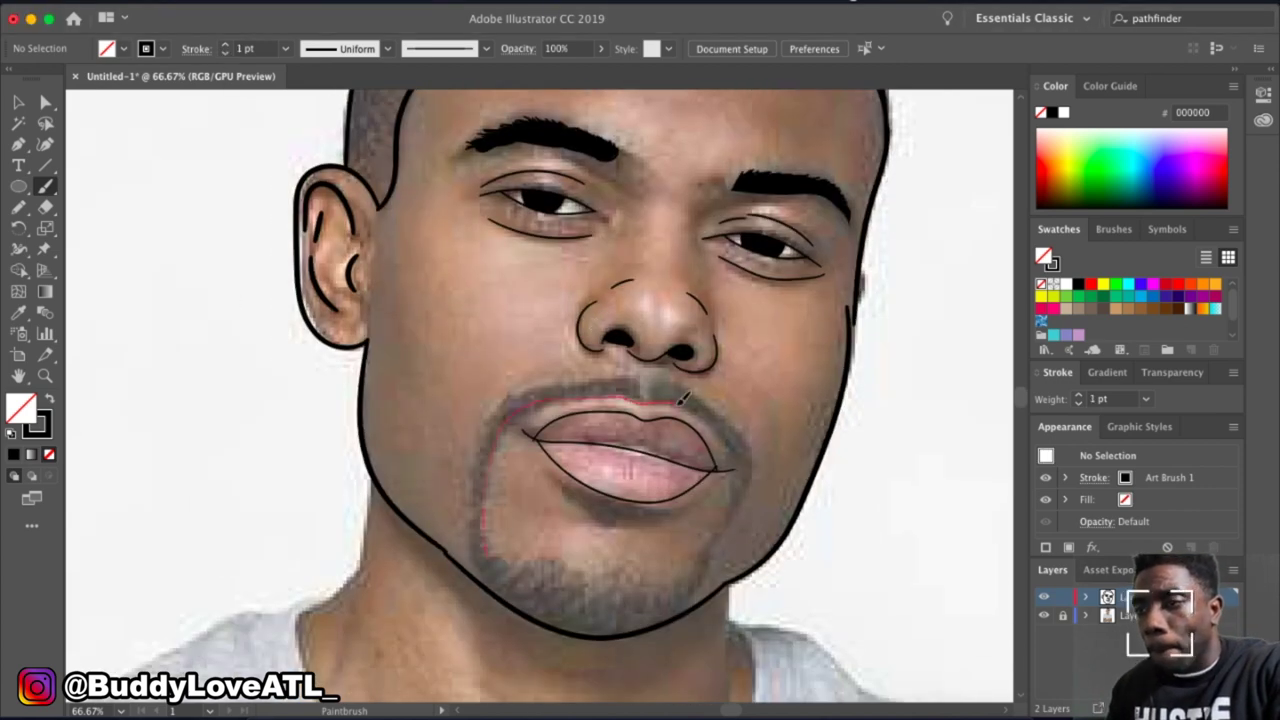
{"action": "left_click_drag", "start_coordinate": [574, 566], "coordinate": [486, 552]}
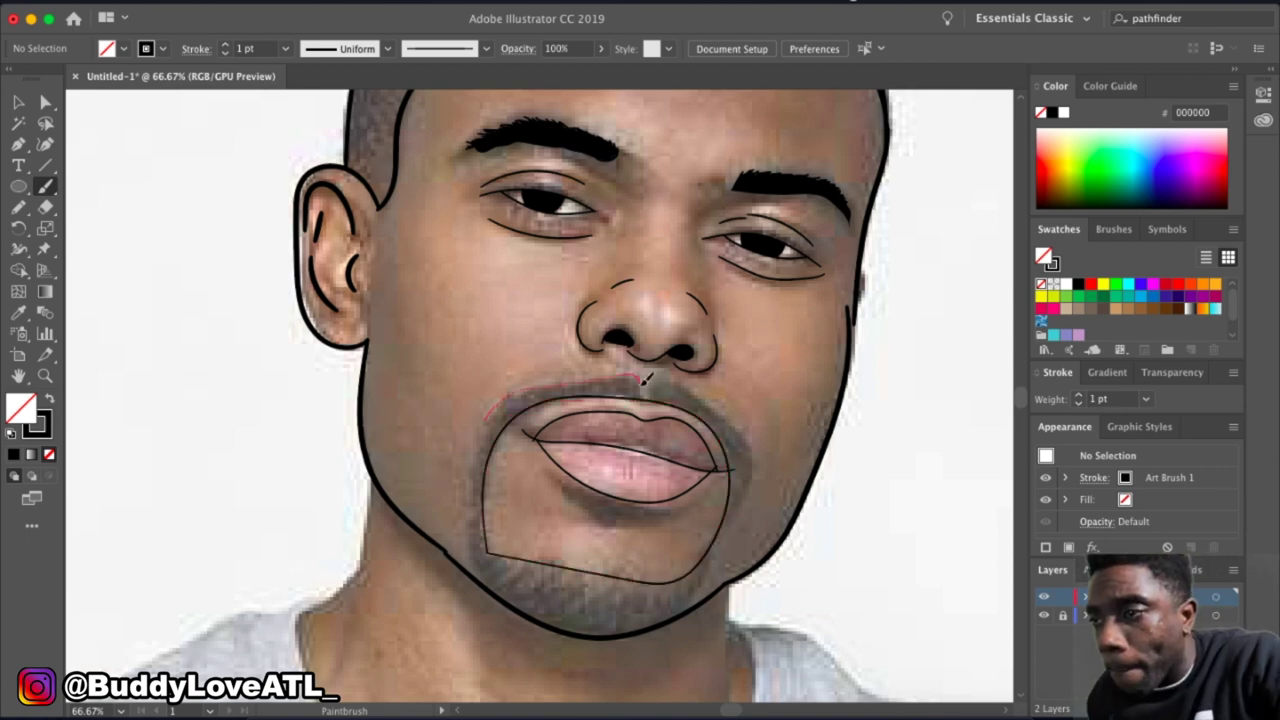
{"action": "mouse_move", "coordinate": [487, 413]}
{"action": "left_mouse_down"}
{"action": "mouse_move", "coordinate": [640, 380]}
{"action": "mouse_move", "coordinate": [677, 612]}
{"action": "mouse_move", "coordinate": [667, 616]}
{"action": "left_mouse_up"}
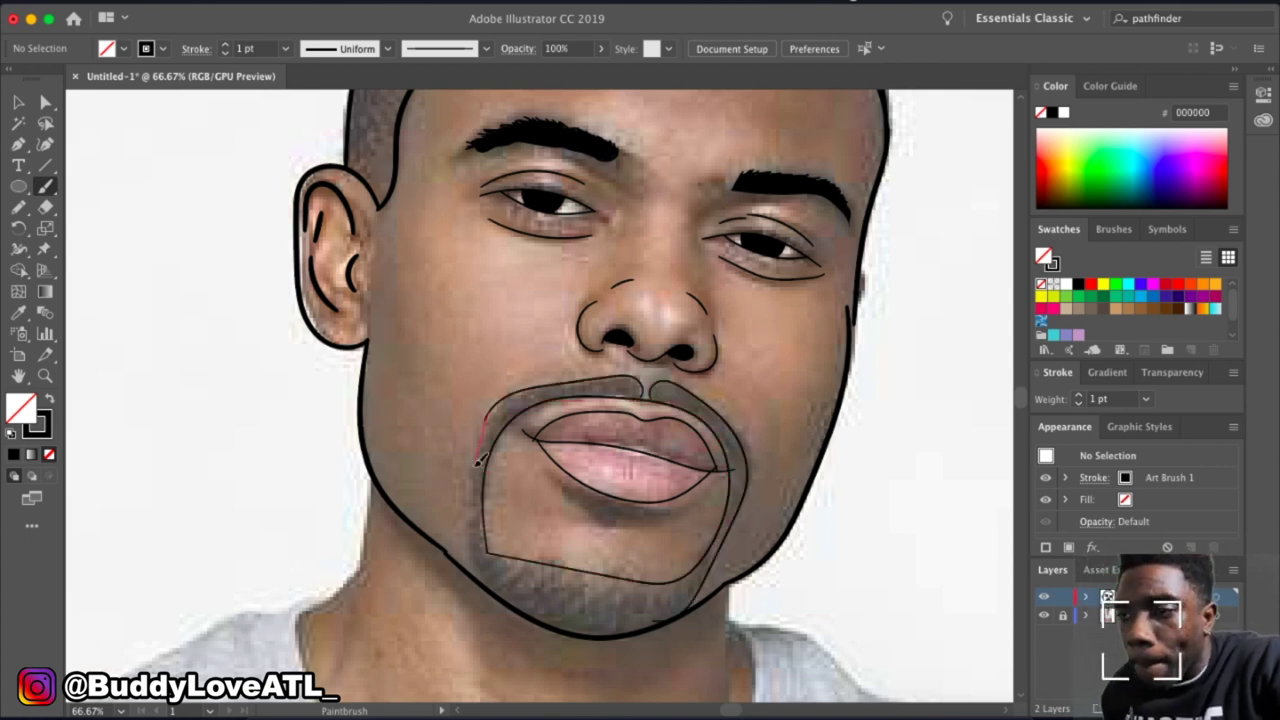
{"action": "left_click_drag", "start_coordinate": [485, 415], "coordinate": [508, 600]}
{"action": "scroll", "coordinate": [510, 600], "scroll_direction": "up", "scroll_amount": 1}
{"action": "key", "text": "ctrl+0"}
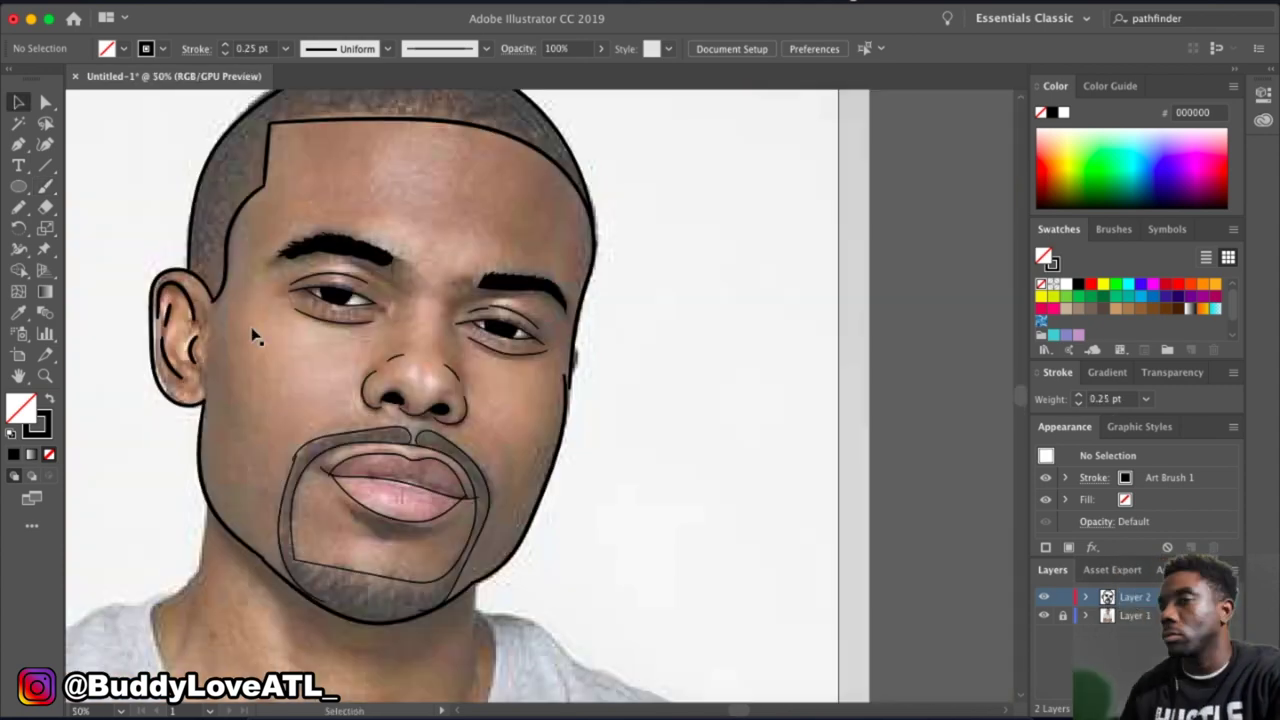
Draw a 3 pt neck line under the jaw.
{"action": "left_click", "coordinate": [225, 53]}
{"action": "scroll", "coordinate": [497, 437], "scroll_direction": "up", "scroll_amount": 2}
{"action": "key", "text": "ctrl+0"}
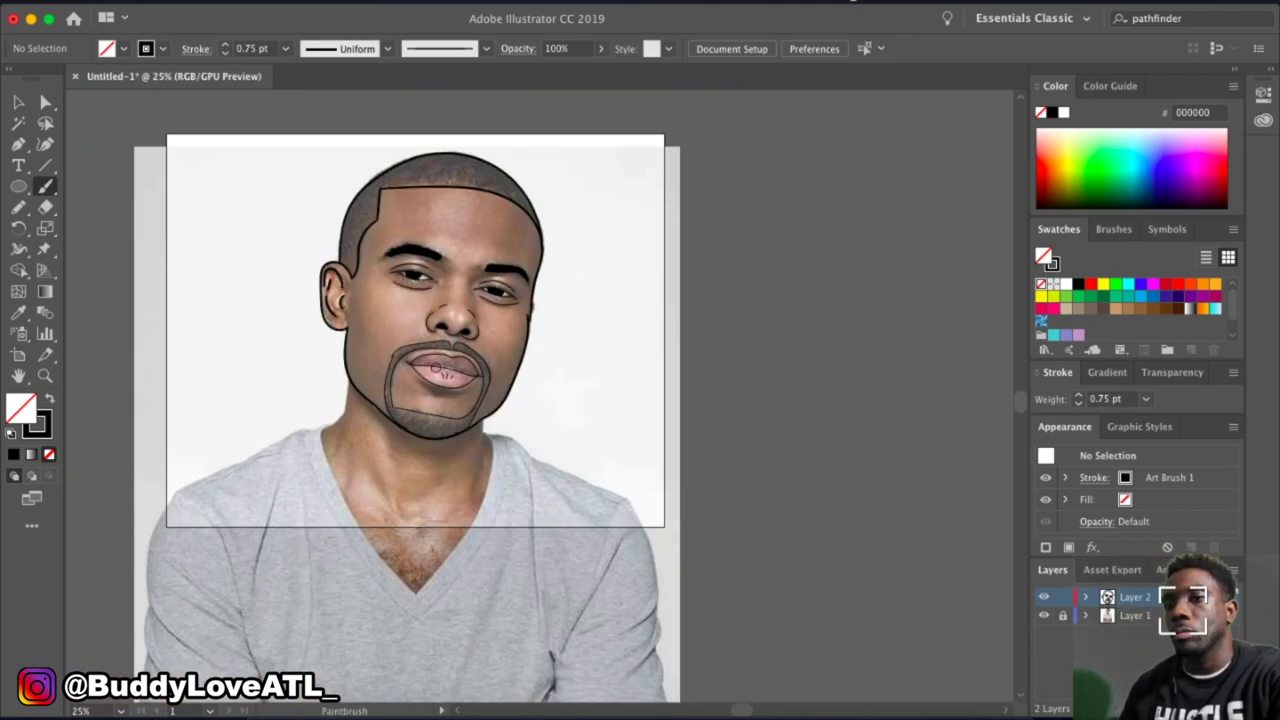
{"action": "scroll", "coordinate": [367, 520], "scroll_direction": "up", "scroll_amount": 2}
{"action": "scroll", "coordinate": [367, 520], "scroll_direction": "down", "scroll_amount": 1}
{"action": "left_click", "coordinate": [226, 45]}
{"action": "left_click", "coordinate": [226, 45]}
{"action": "left_click", "coordinate": [226, 45]}
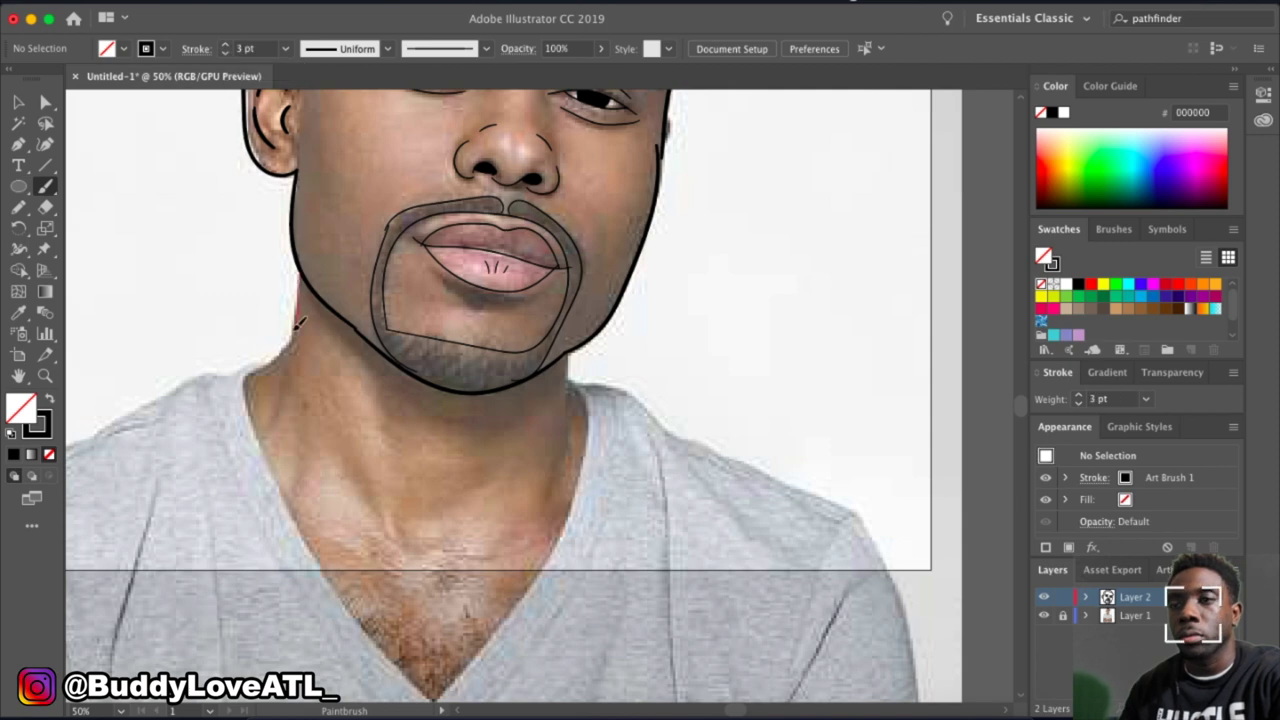
{"action": "left_click_drag", "start_coordinate": [290, 345], "coordinate": [572, 352]}
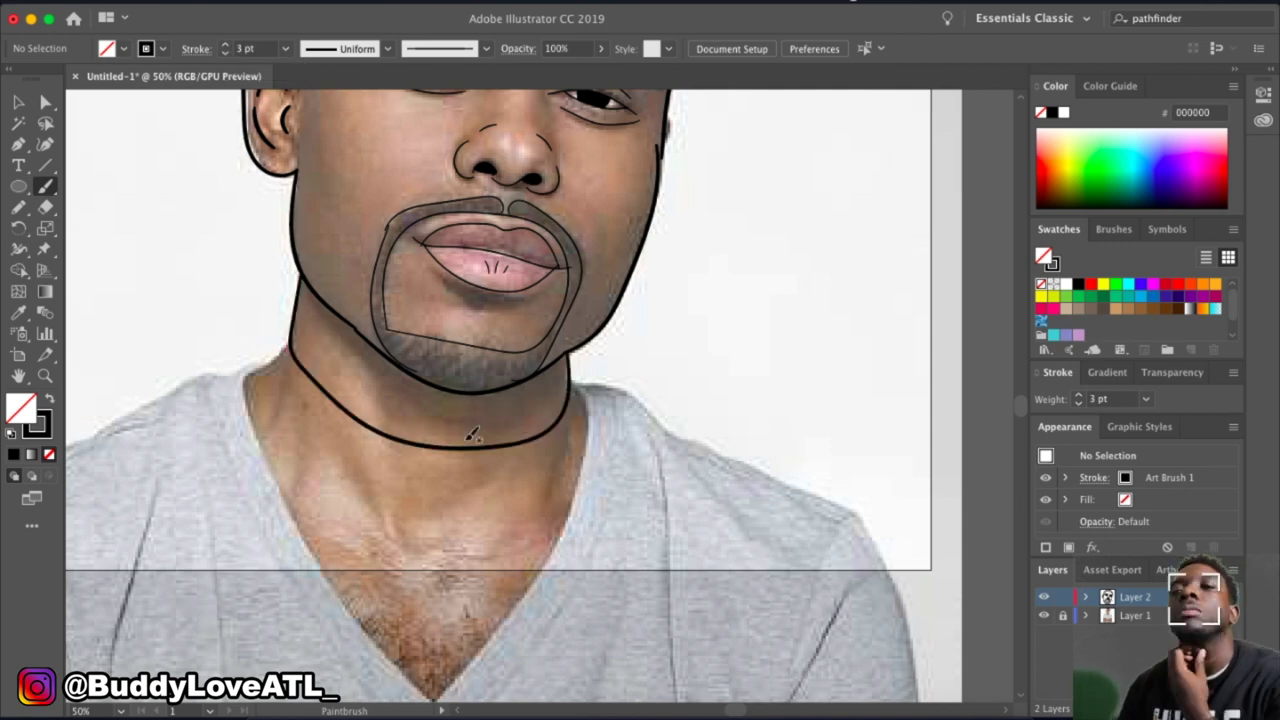
Draw 1 pt cheek crease and nose-bridge lines, then hide the photo to check.
{"action": "left_click", "coordinate": [226, 52]}
{"action": "left_click", "coordinate": [226, 52]}
{"action": "scroll", "coordinate": [600, 400], "scroll_direction": "up", "scroll_amount": 5}
{"action": "left_click_drag", "start_coordinate": [596, 398], "coordinate": [602, 450]}
{"action": "scroll", "coordinate": [652, 430], "scroll_direction": "up", "scroll_amount": 3}
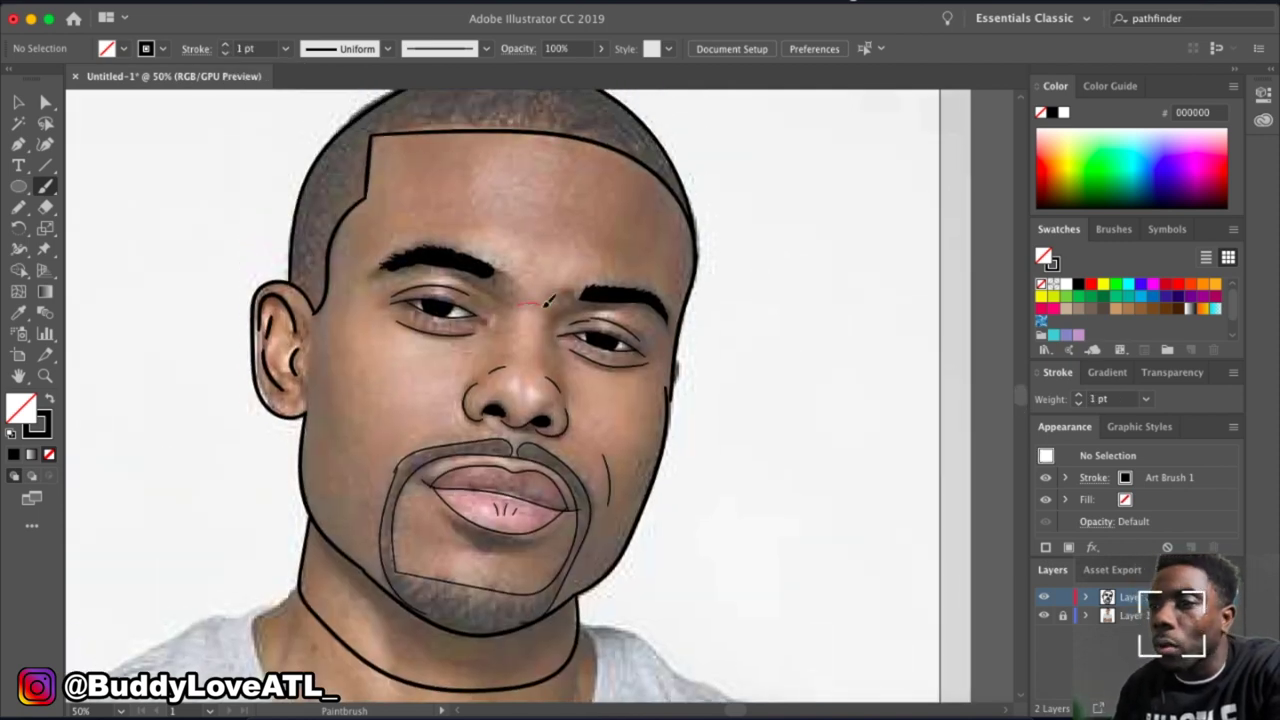
{"action": "left_click_drag", "start_coordinate": [550, 372], "coordinate": [517, 315]}
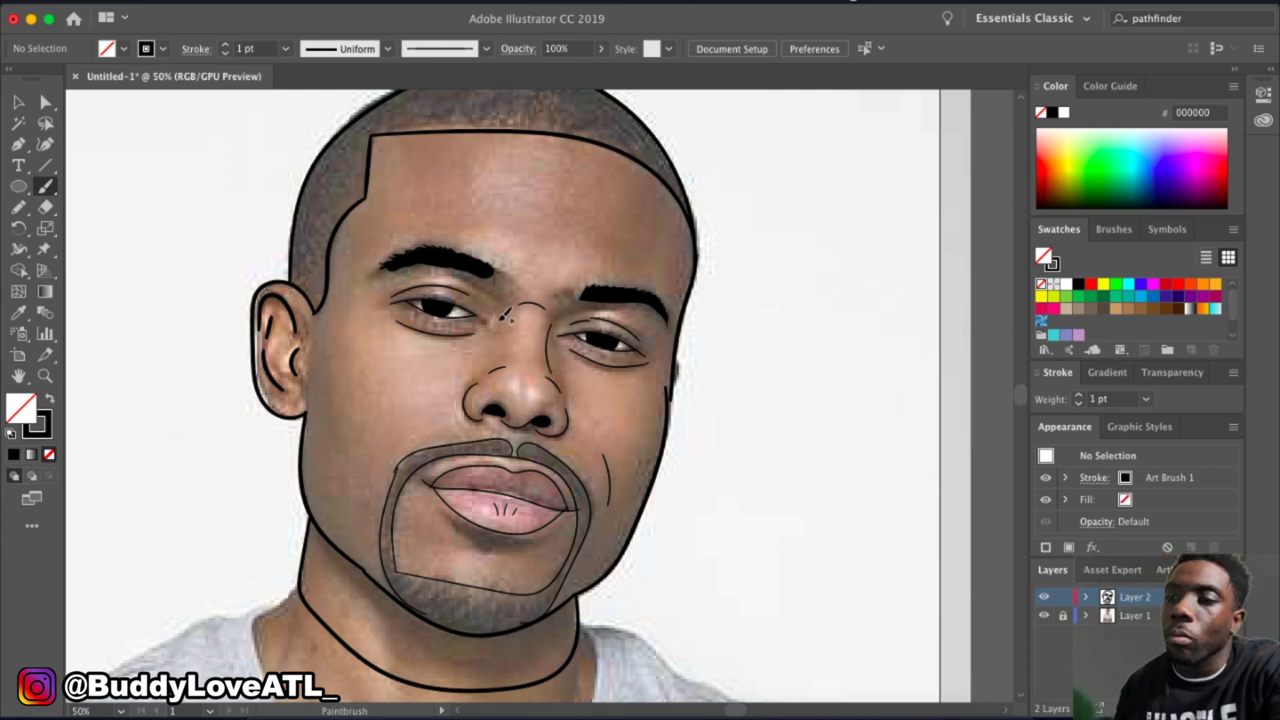
{"action": "left_click", "coordinate": [1044, 615]}
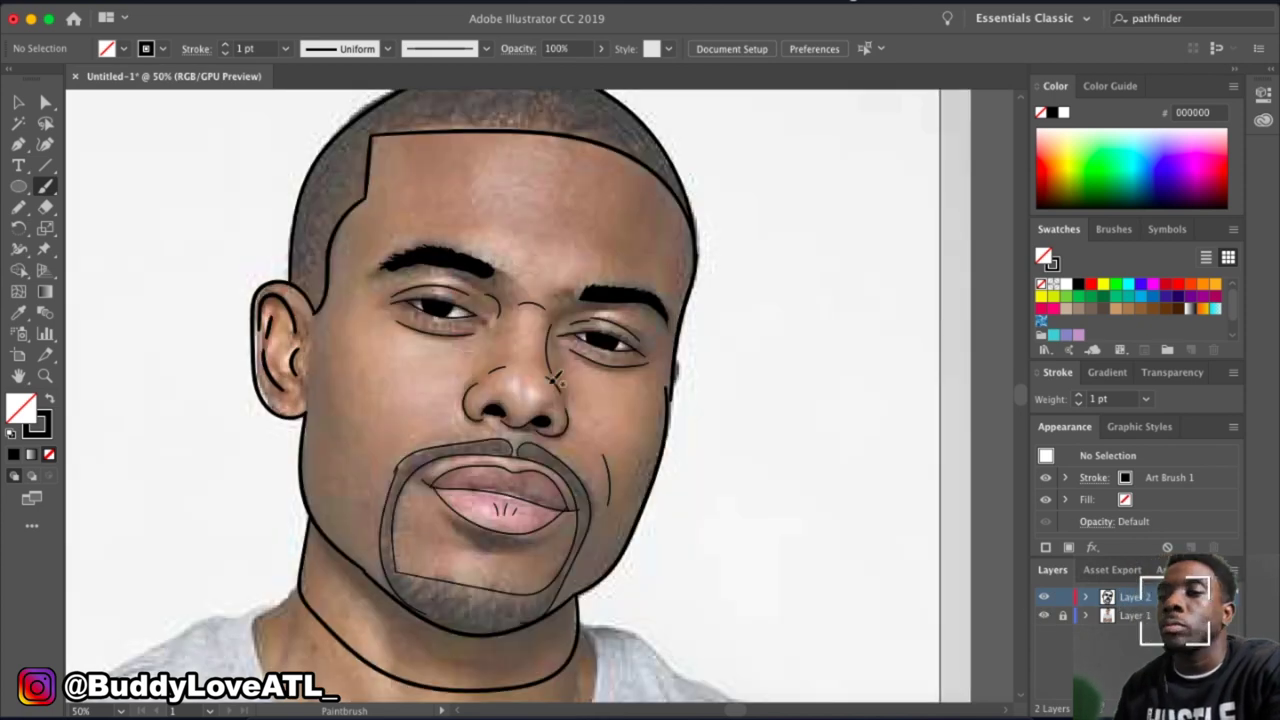
{"action": "scroll", "coordinate": [500, 400], "scroll_direction": "up", "scroll_amount": 3}
Trace the sideburn and temple hair as closed Pencil shapes filled black.
{"action": "left_click", "coordinate": [19, 208]}
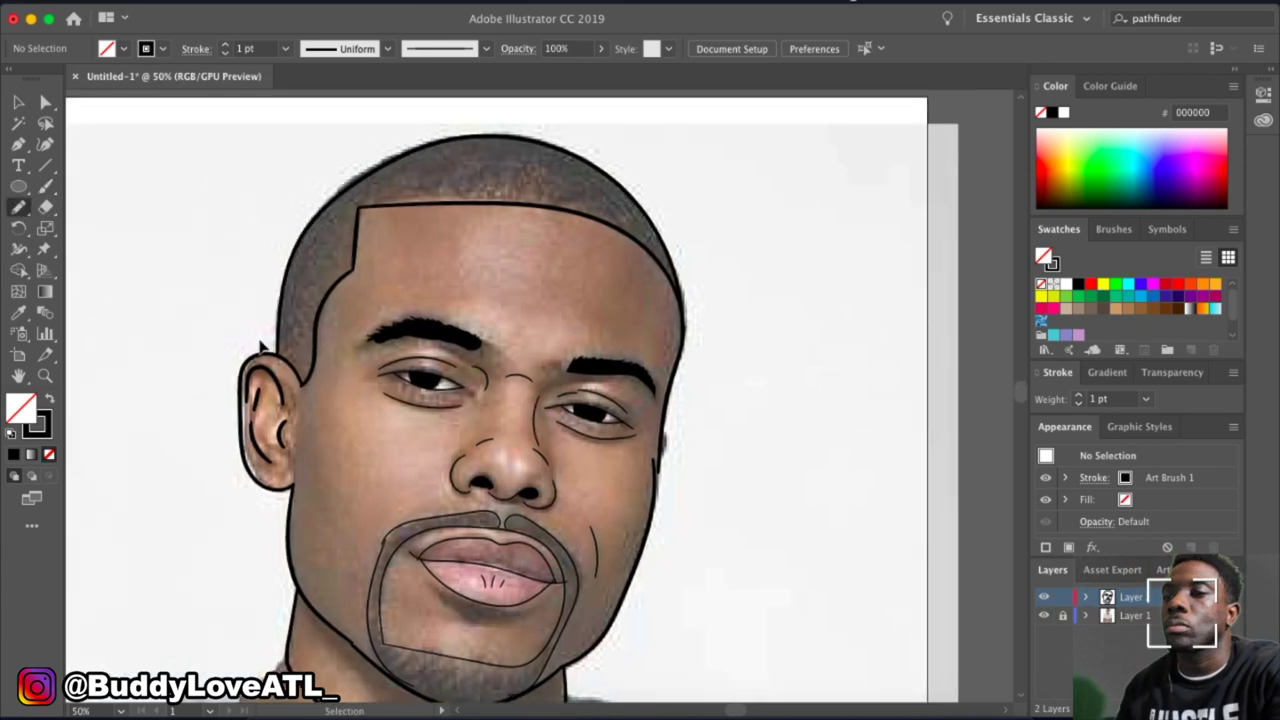
{"action": "scroll", "coordinate": [270, 240], "scroll_direction": "up", "scroll_amount": 3}
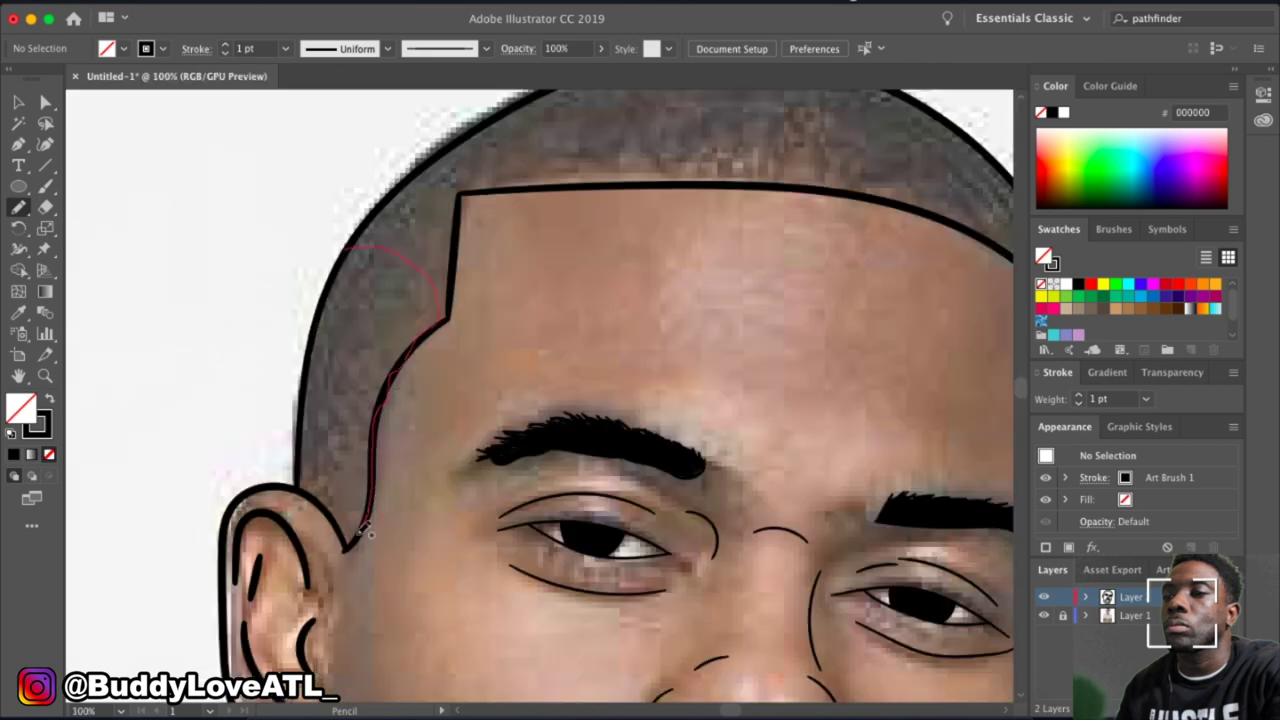
{"action": "left_click_drag", "start_coordinate": [355, 250], "coordinate": [348, 252]}
{"action": "left_click", "coordinate": [121, 48]}
{"action": "left_click", "coordinate": [57, 82]}
{"action": "left_click_drag", "start_coordinate": [512, 104], "coordinate": [608, 163]}
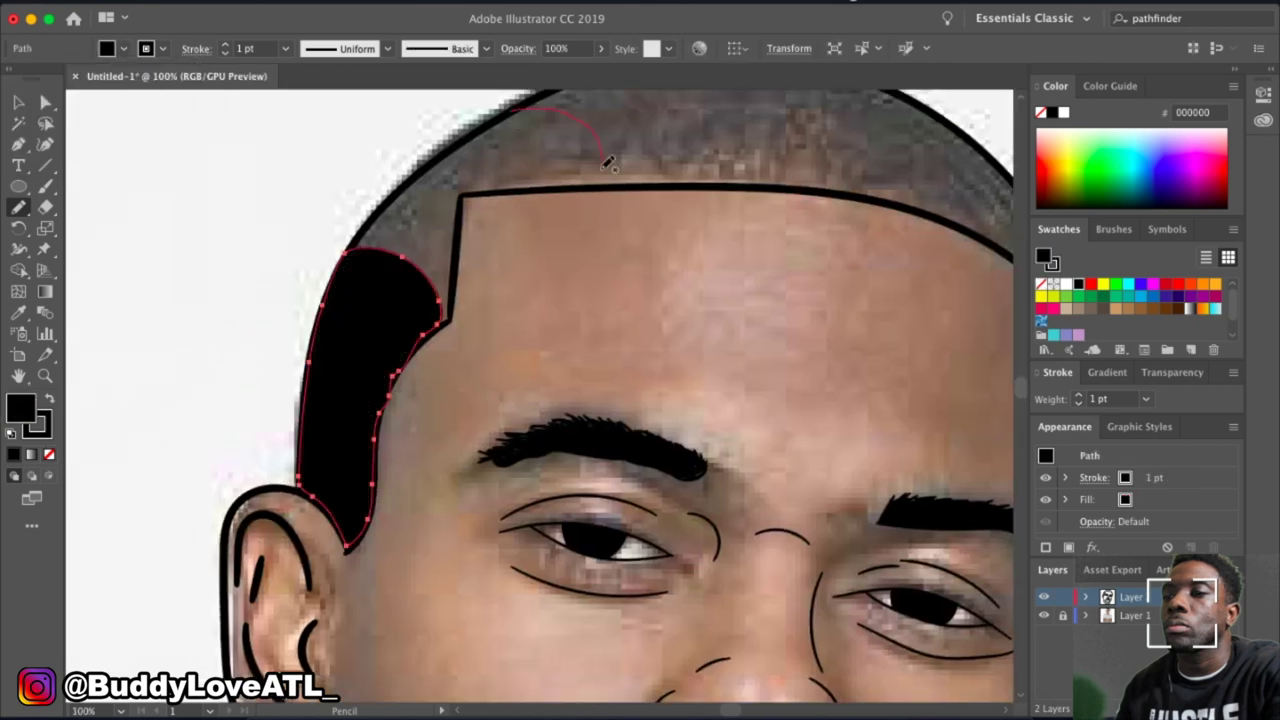
{"action": "left_click_drag", "start_coordinate": [483, 130], "coordinate": [480, 128]}
{"action": "left_click", "coordinate": [121, 48]}
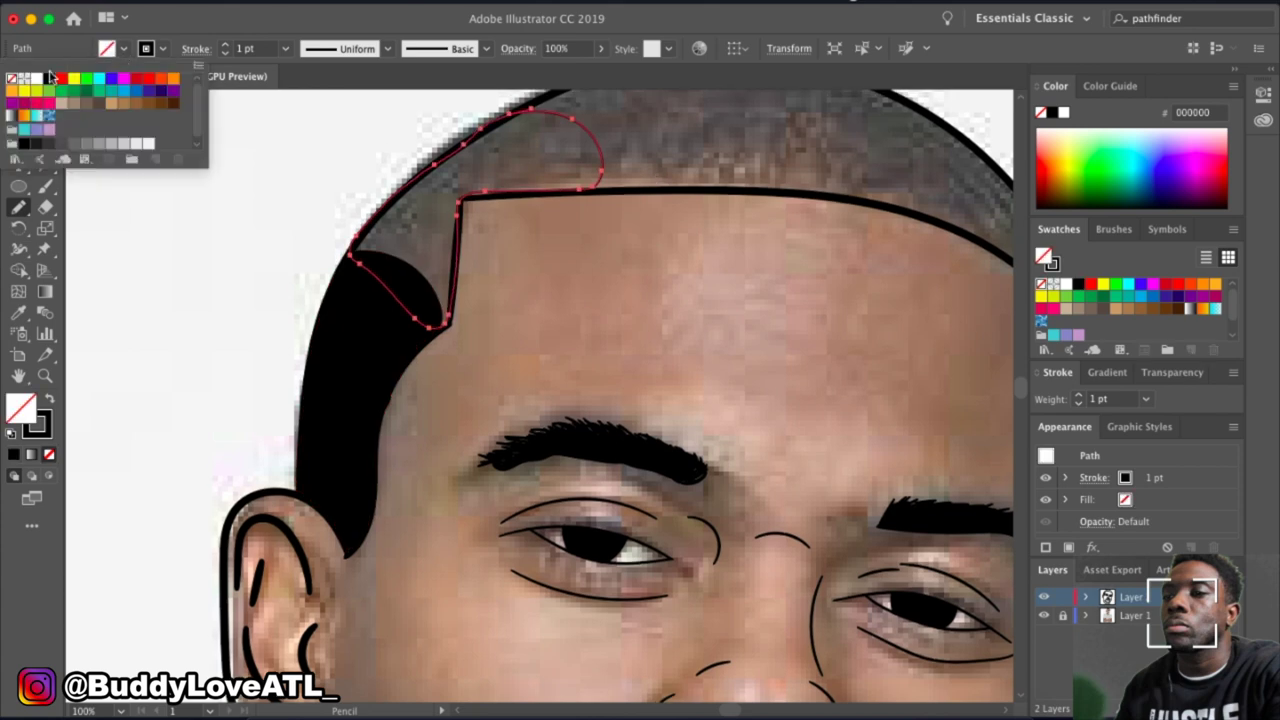
{"action": "left_click", "coordinate": [57, 82]}
Trace the hair along the top of the head and fill it black.
{"action": "scroll", "coordinate": [400, 300], "scroll_direction": "right", "scroll_amount": 10}
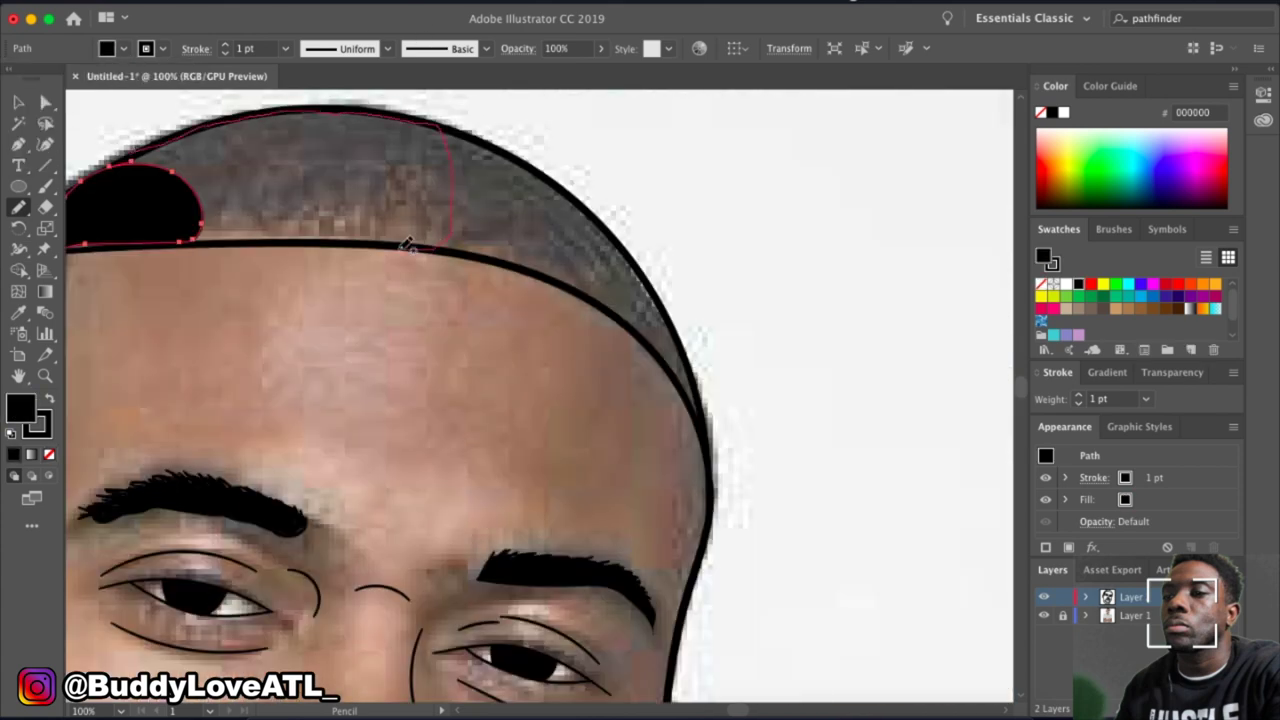
{"action": "left_click_drag", "start_coordinate": [130, 155], "coordinate": [131, 156]}
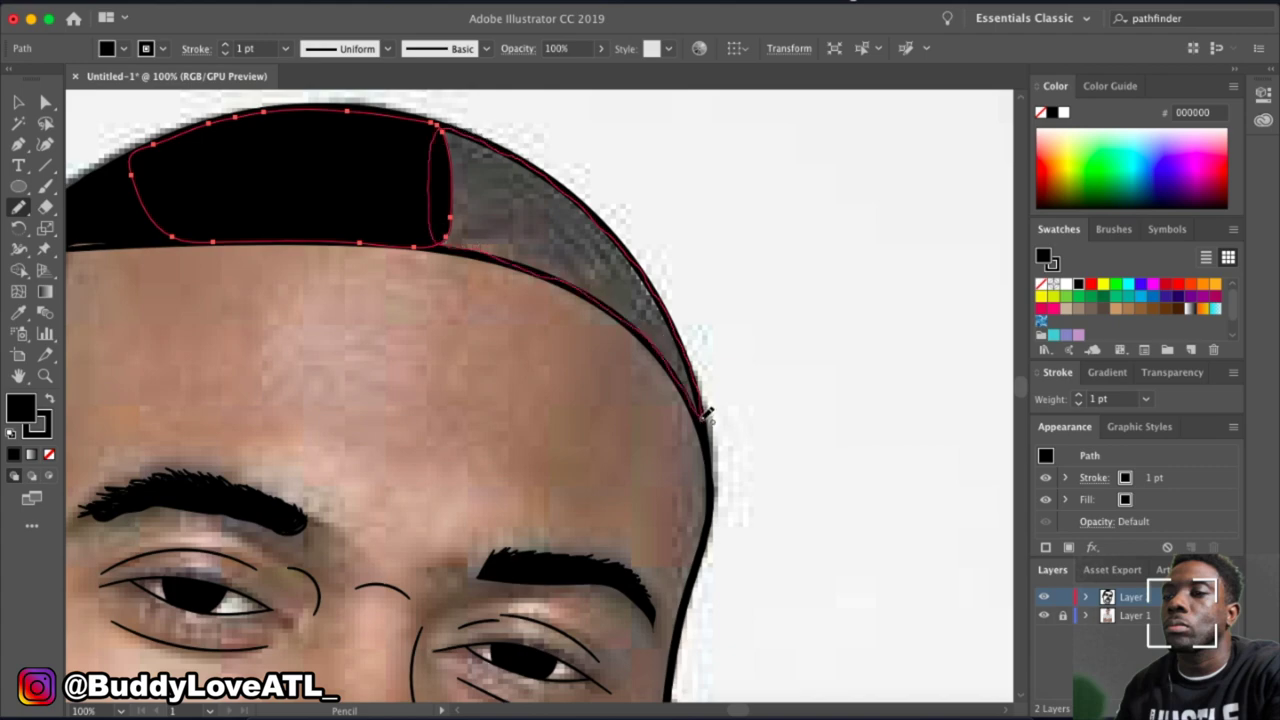
{"action": "left_click", "coordinate": [121, 48]}
{"action": "left_click", "coordinate": [57, 82]}
{"action": "scroll", "coordinate": [508, 351], "scroll_direction": "left", "scroll_amount": 10}
Patch a small gap in the hair with a black-filled shape.
{"action": "left_click_drag", "start_coordinate": [458, 252], "coordinate": [455, 256]}
{"action": "left_click", "coordinate": [121, 48]}
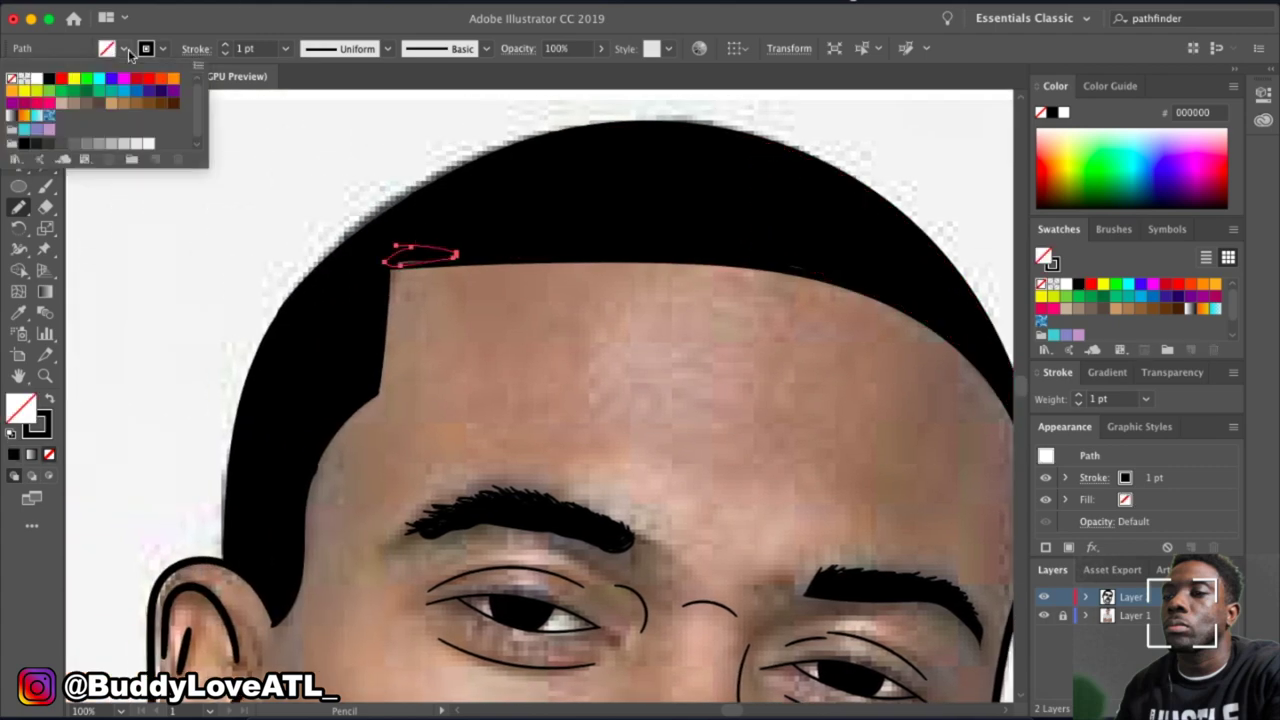
{"action": "left_click", "coordinate": [48, 78]}
{"action": "scroll", "coordinate": [446, 290], "scroll_direction": "down", "scroll_amount": 5}
{"action": "scroll", "coordinate": [446, 290], "scroll_direction": "down", "scroll_amount": 8}
{"action": "scroll", "coordinate": [675, 258], "scroll_direction": "up", "scroll_amount": 5}
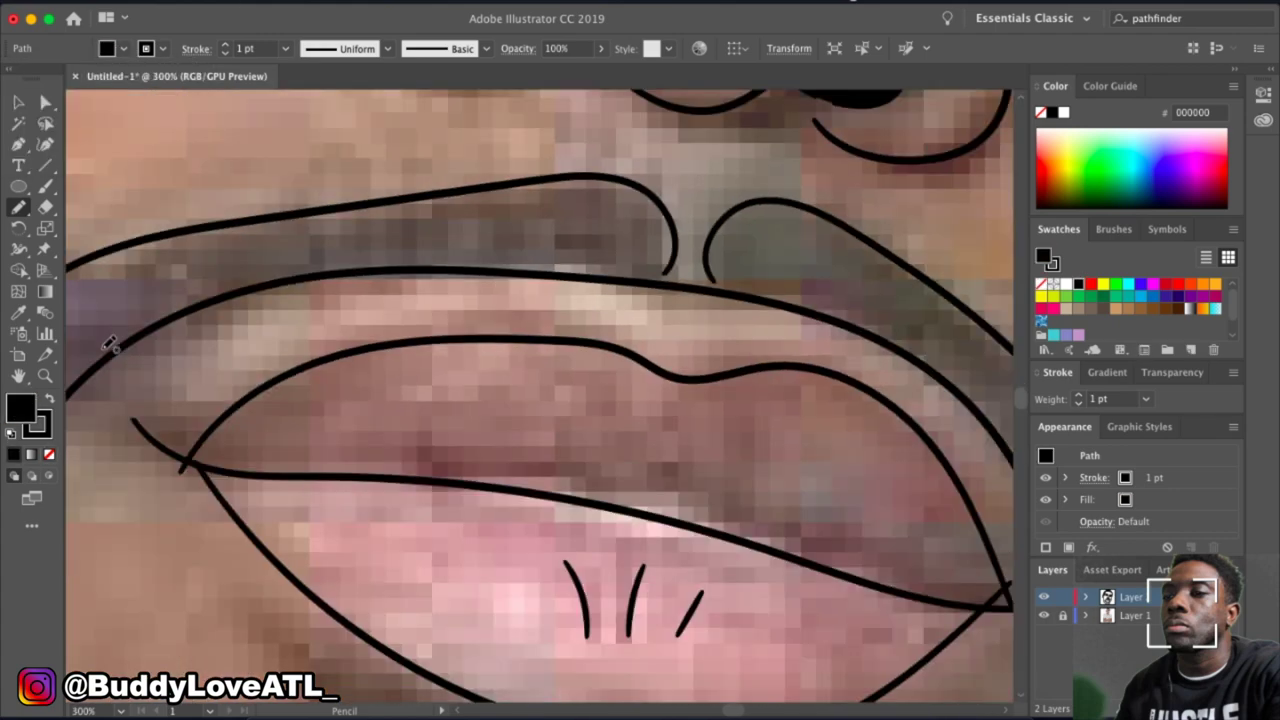
Trace the left and right halves of the moustache as black-filled shapes.
{"action": "left_click_drag", "start_coordinate": [226, 296], "coordinate": [105, 345]}
{"action": "left_click", "coordinate": [121, 48]}
{"action": "left_click", "coordinate": [57, 82]}
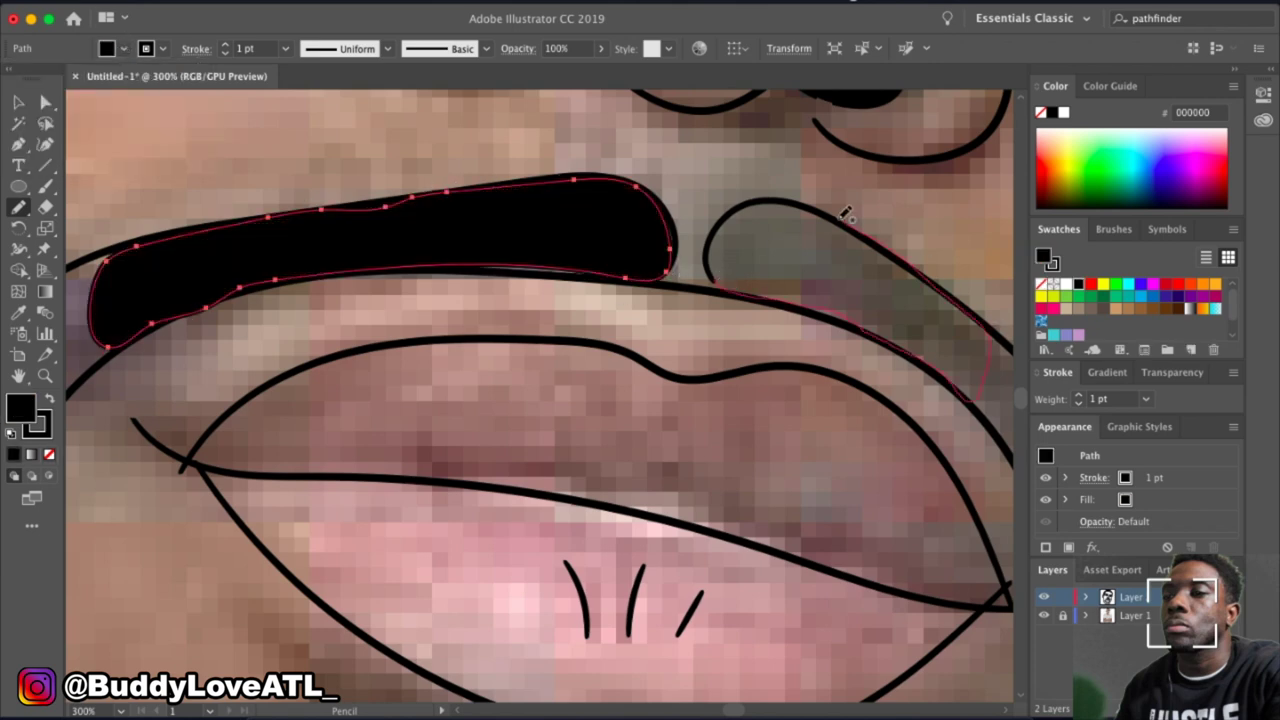
{"action": "left_click_drag", "start_coordinate": [845, 213], "coordinate": [712, 278]}
{"action": "left_click", "coordinate": [121, 48]}
{"action": "left_click", "coordinate": [57, 82]}
Fill the gaps in the moustache with small black patches.
{"action": "left_click_drag", "start_coordinate": [595, 266], "coordinate": [466, 264]}
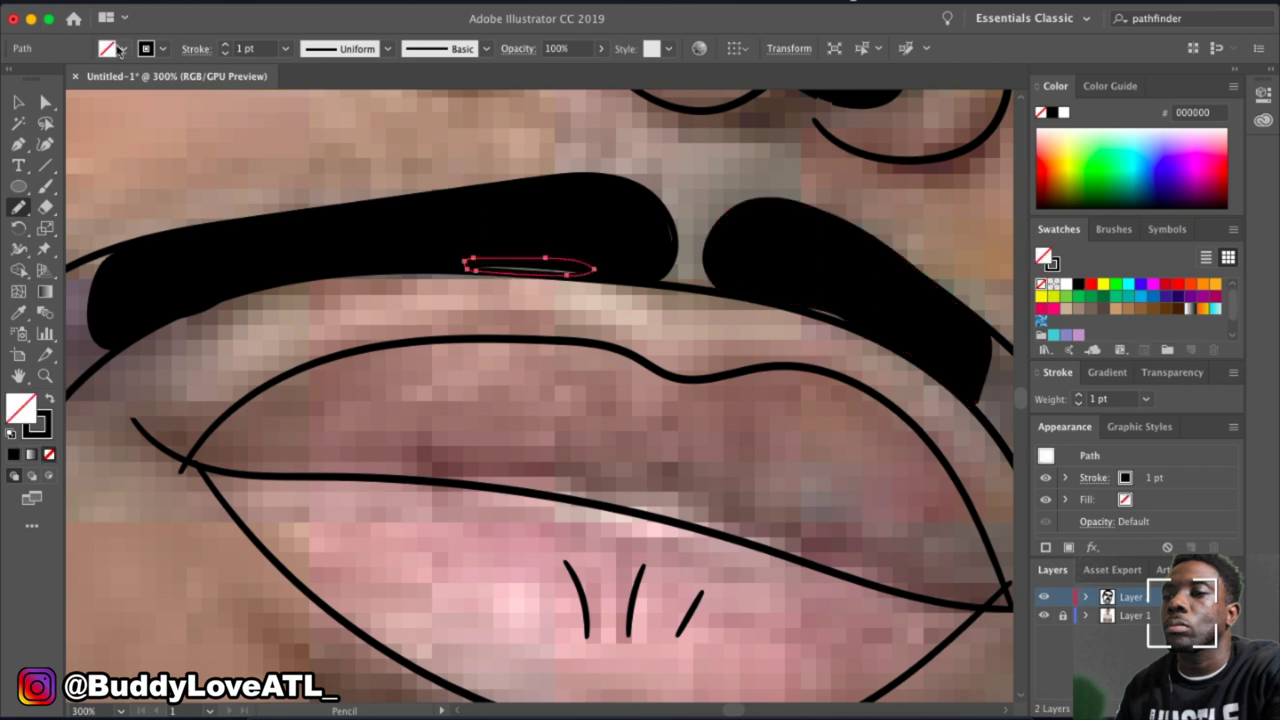
{"action": "left_click", "coordinate": [121, 48]}
{"action": "left_click", "coordinate": [49, 78]}
{"action": "left_click", "coordinate": [121, 48]}
{"action": "left_click", "coordinate": [49, 78]}
{"action": "left_click_drag", "start_coordinate": [855, 310], "coordinate": [805, 308]}
{"action": "left_click", "coordinate": [128, 50]}
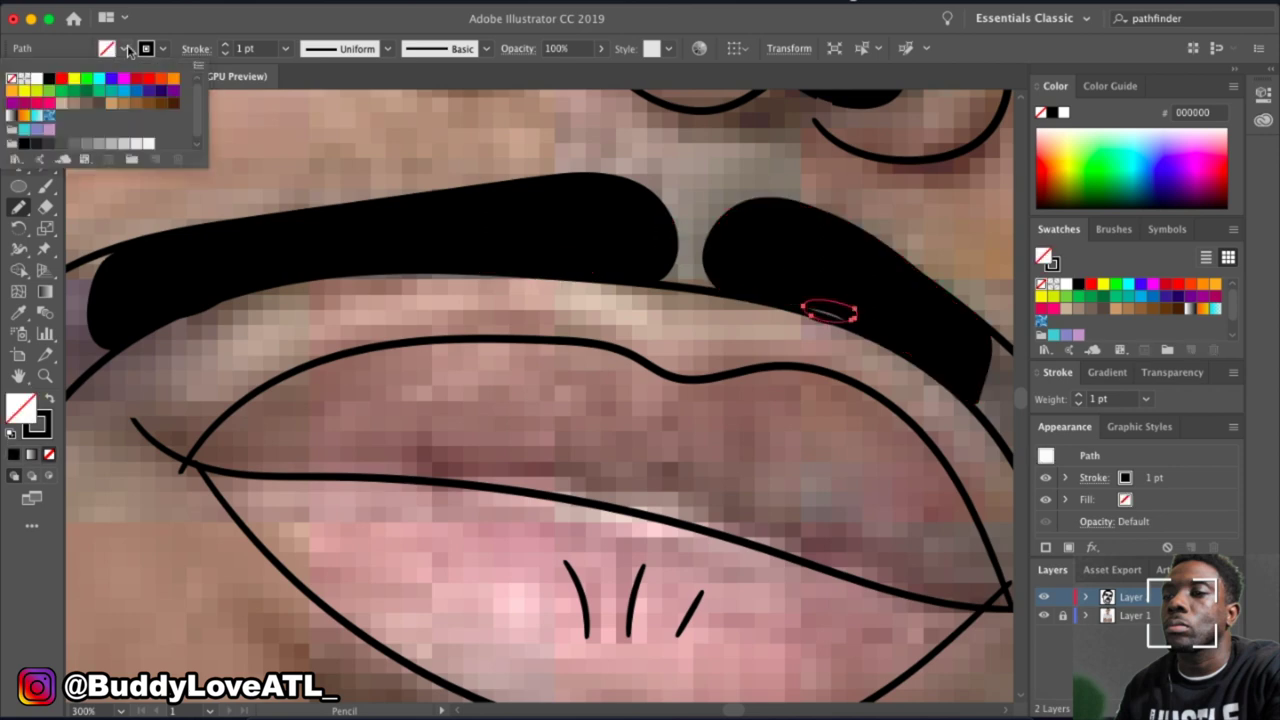
{"action": "left_click", "coordinate": [49, 78]}
Trace the beard under the chin as a black-filled shape.
{"action": "scroll", "coordinate": [474, 125], "scroll_direction": "down", "scroll_amount": 2}
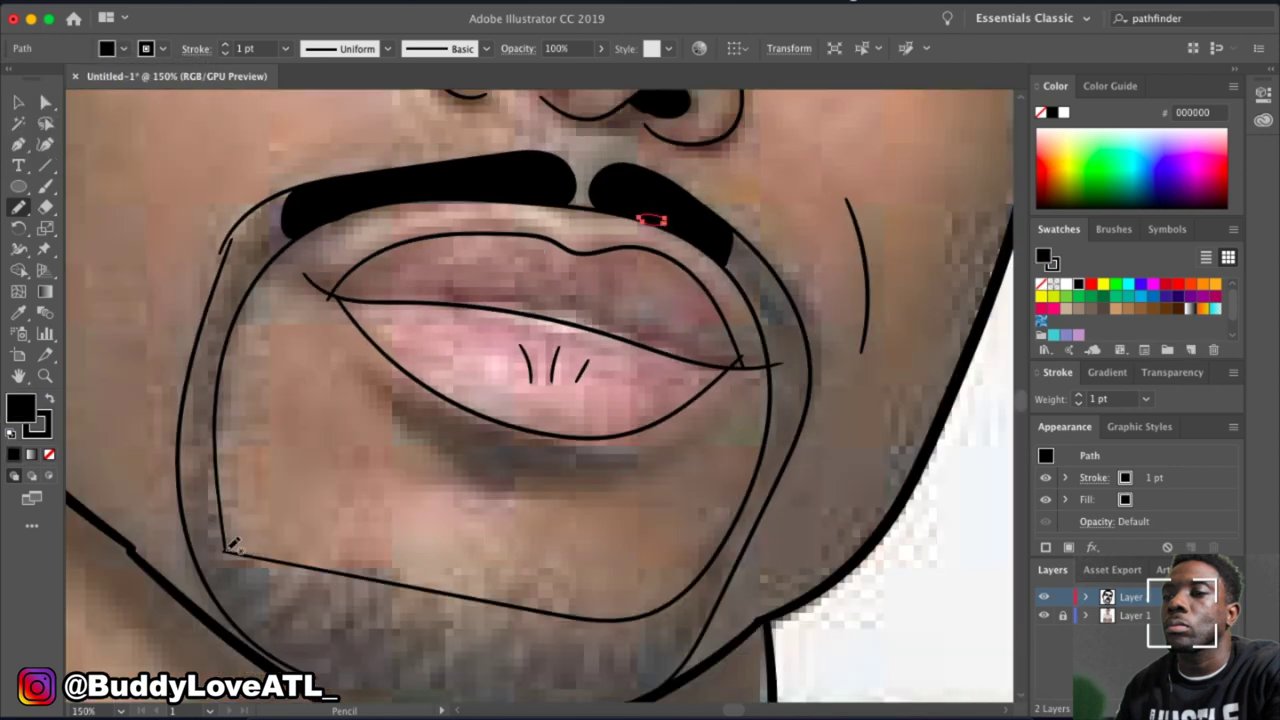
{"action": "scroll", "coordinate": [375, 572], "scroll_direction": "down", "scroll_amount": 3}
{"action": "left_click", "coordinate": [121, 48]}
{"action": "left_click", "coordinate": [49, 78]}
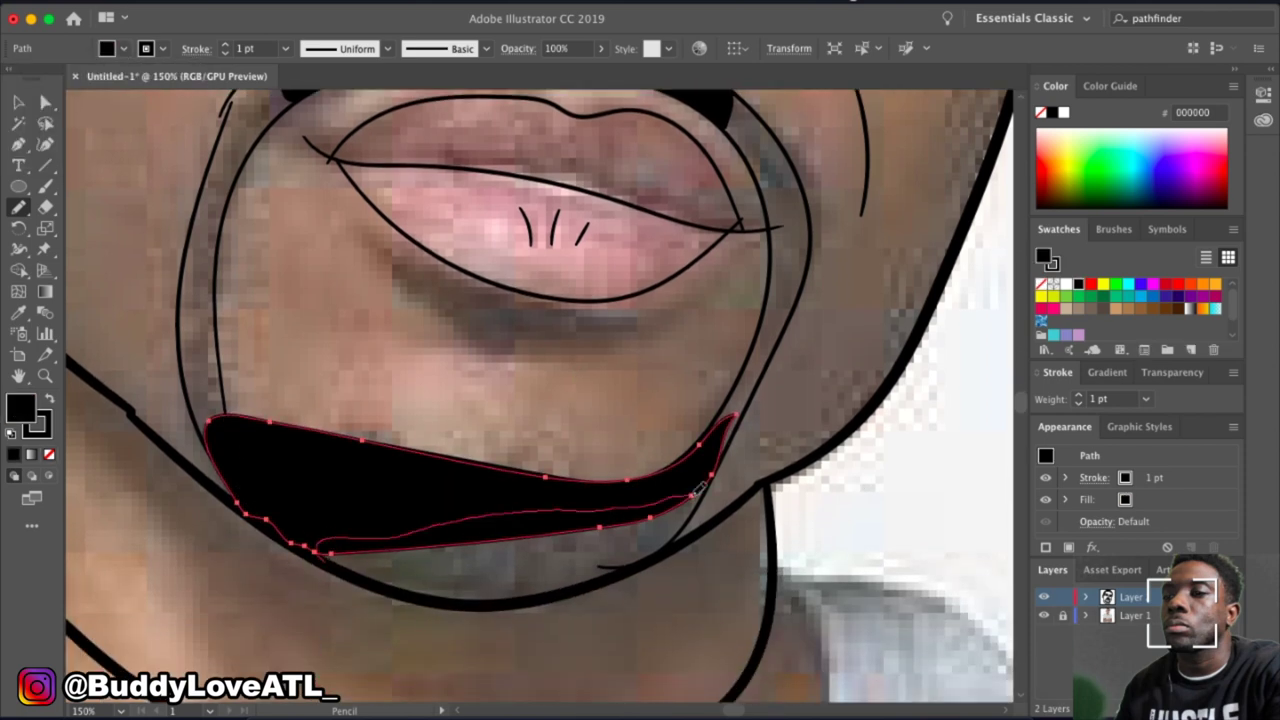
{"action": "left_click_drag", "start_coordinate": [517, 600], "coordinate": [320, 548]}
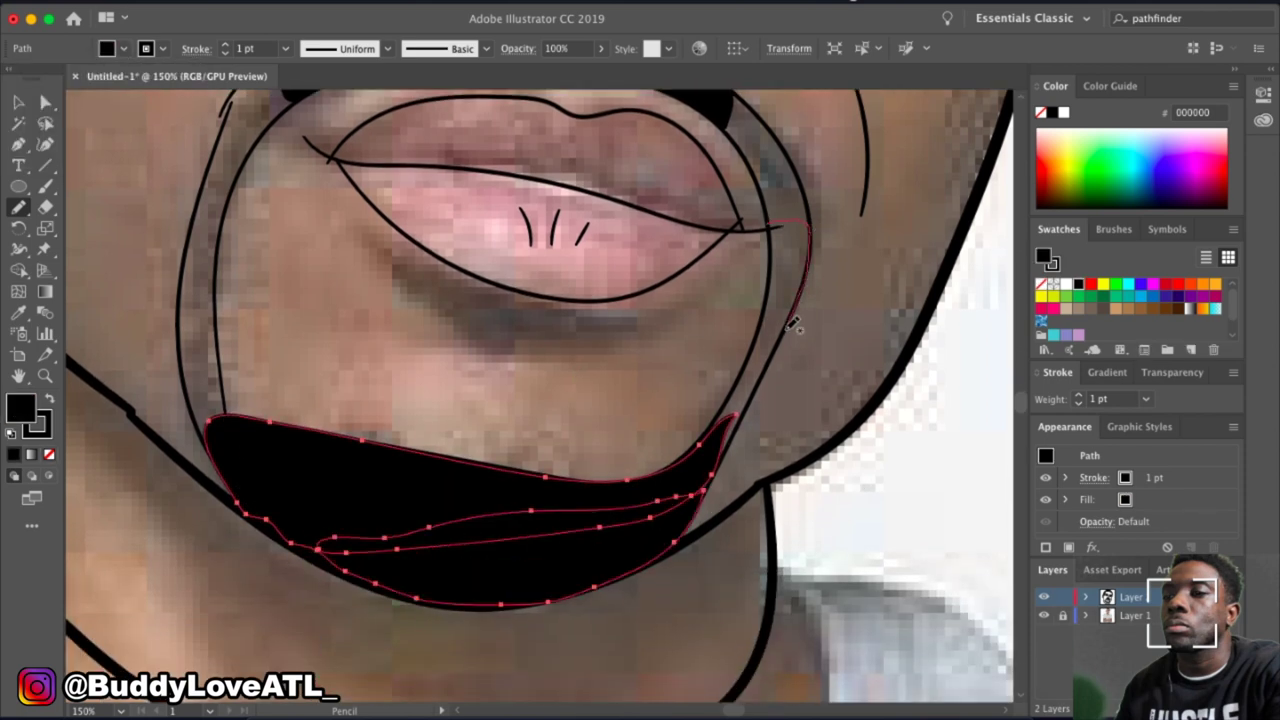
{"action": "left_click", "coordinate": [121, 48]}
{"action": "left_click", "coordinate": [49, 78]}
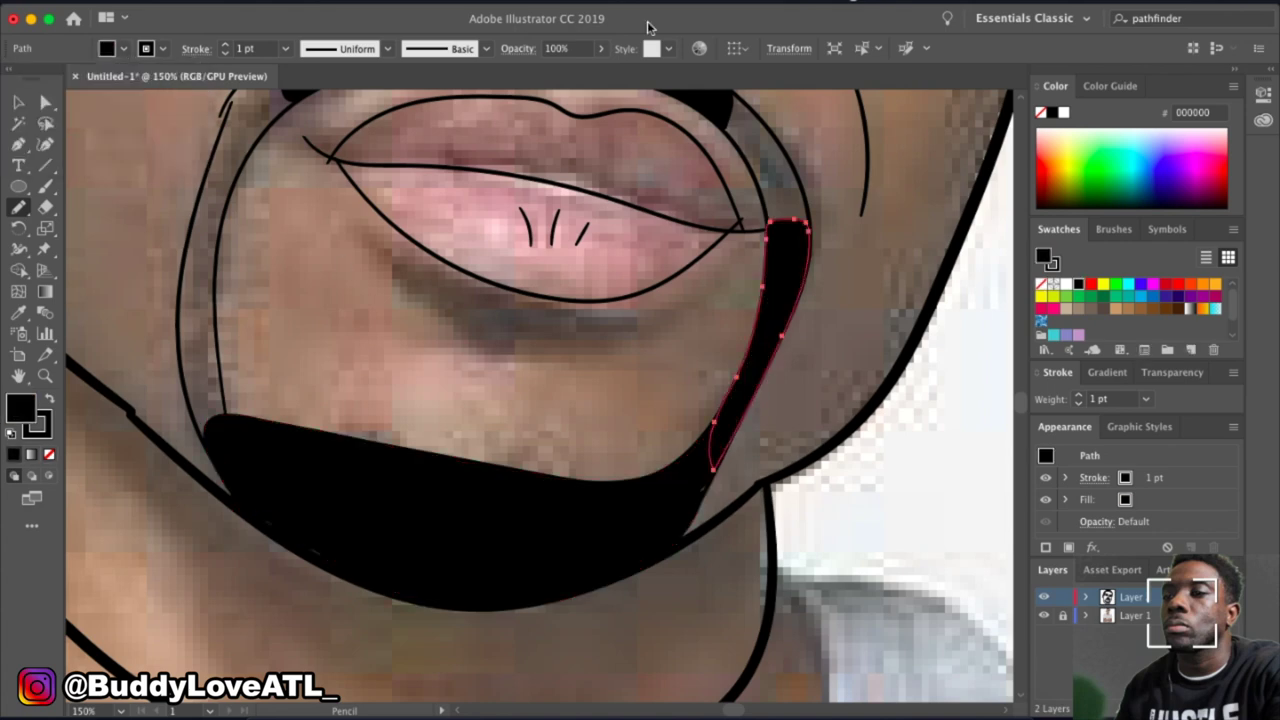
Add black beard shapes beside the right mouth corner and along the left side.
{"action": "scroll", "coordinate": [760, 220], "scroll_direction": "up", "scroll_amount": 2}
{"action": "mouse_move", "coordinate": [723, 140]}
{"action": "left_mouse_down"}
{"action": "mouse_move", "coordinate": [800, 305]}
{"action": "mouse_move", "coordinate": [782, 296]}
{"action": "left_mouse_up"}
{"action": "left_click", "coordinate": [121, 48]}
{"action": "left_click", "coordinate": [49, 78]}
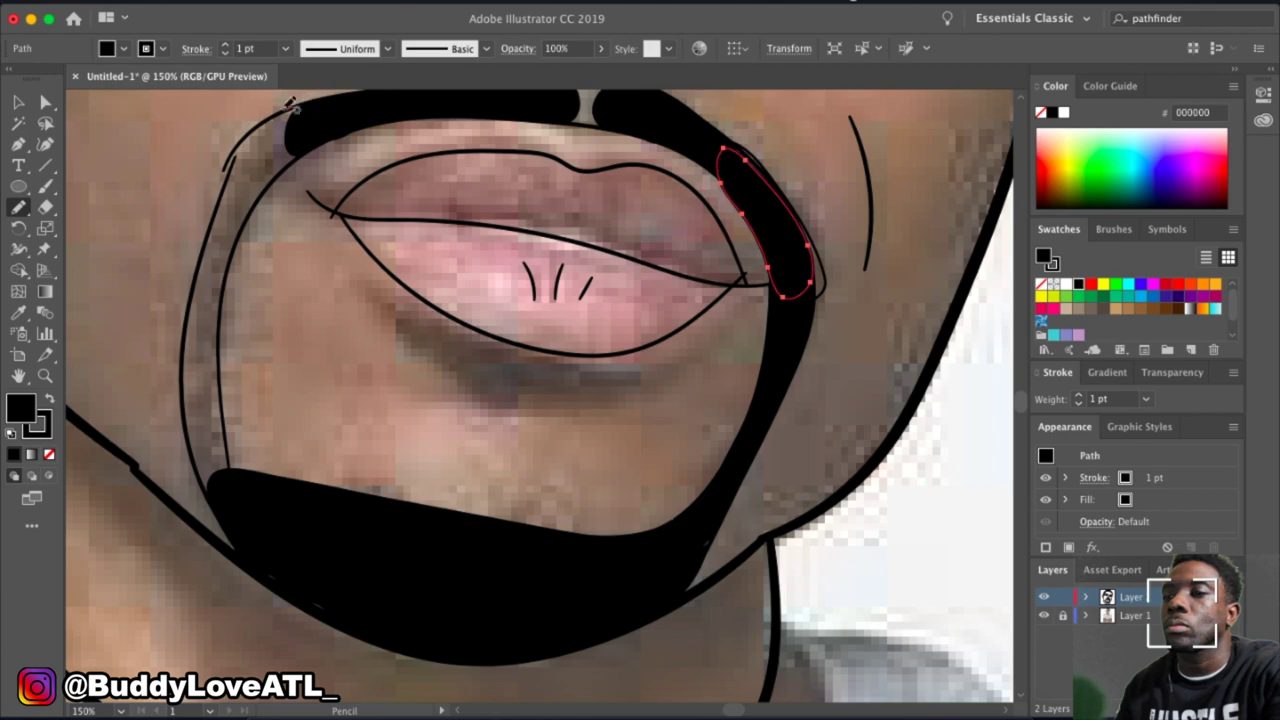
{"action": "left_click_drag", "start_coordinate": [295, 105], "coordinate": [187, 335]}
{"action": "left_click_drag", "start_coordinate": [230, 430], "coordinate": [215, 485]}
{"action": "left_click", "coordinate": [121, 48]}
{"action": "left_click", "coordinate": [49, 78]}
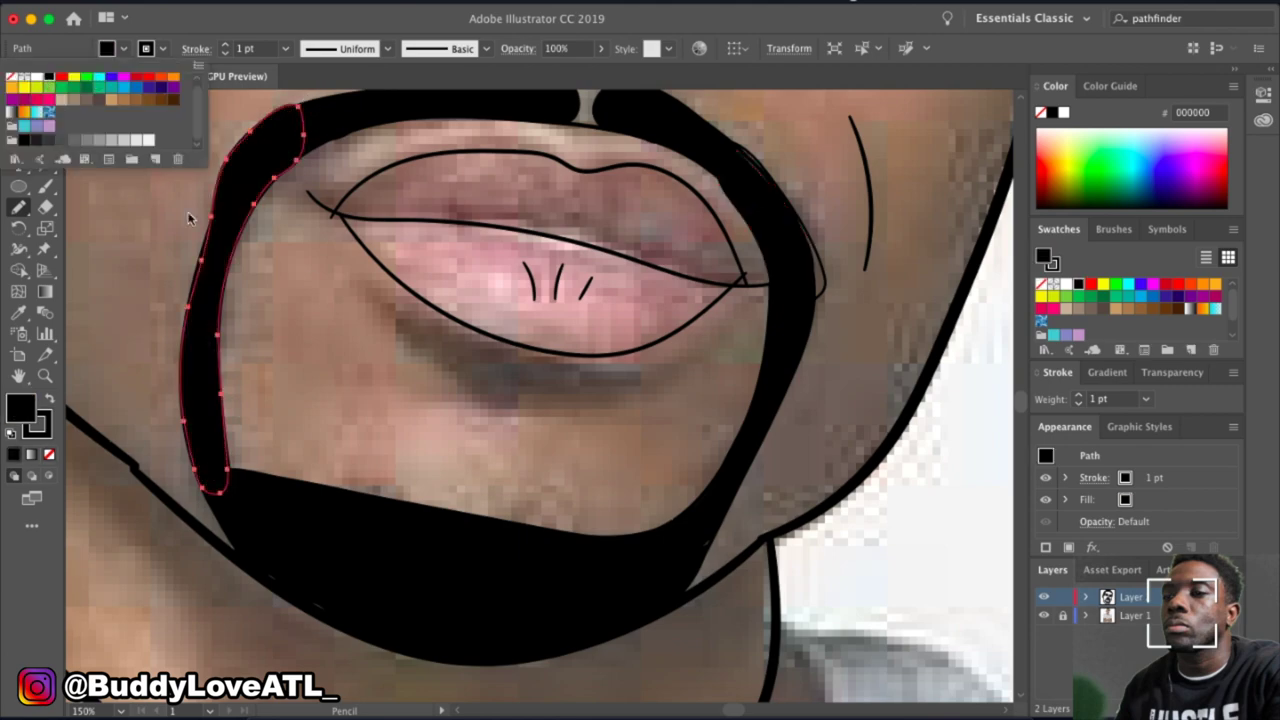
{"action": "scroll", "coordinate": [812, 458], "scroll_direction": "up", "scroll_amount": 3}
{"action": "scroll", "coordinate": [812, 458], "scroll_direction": "up", "scroll_amount": 3}
Draw a thin crease line across the forehead above the eyebrows.
{"action": "key", "text": "ctrl+minus"}
{"action": "key", "text": "ctrl+minus"}
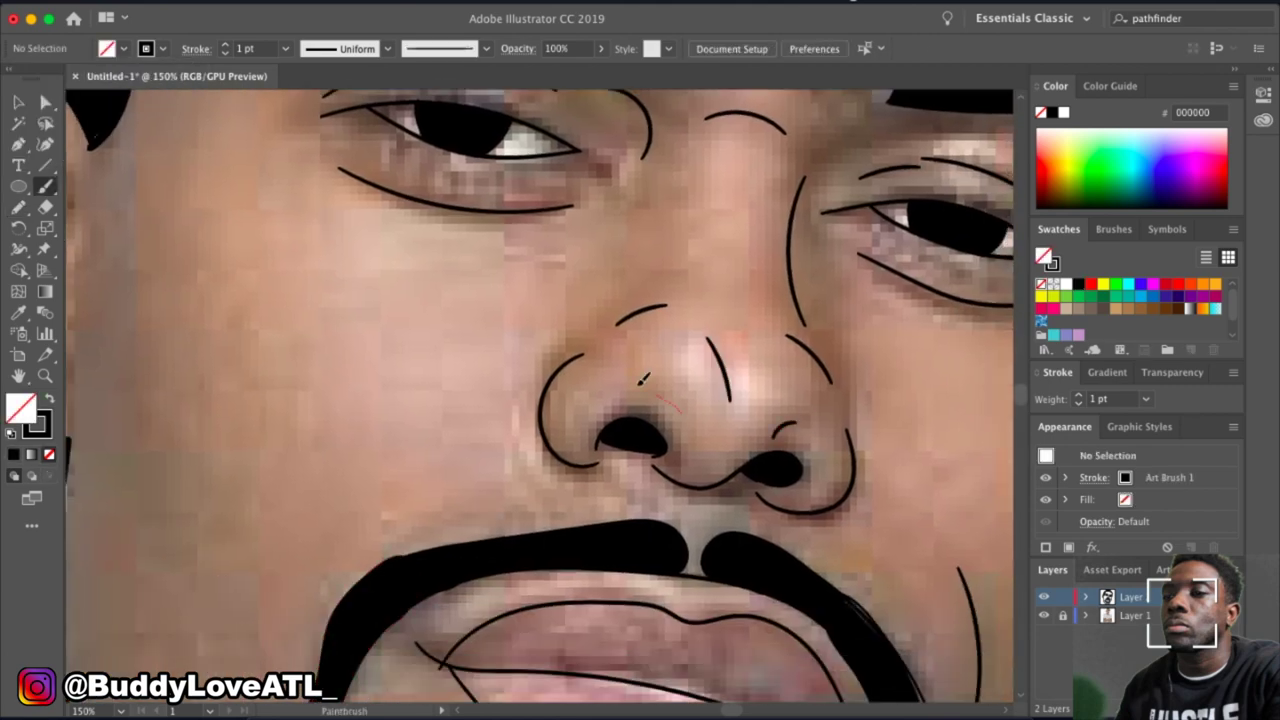
{"action": "key", "text": "ctrl+minus"}
{"action": "key", "text": "ctrl+minus"}
{"action": "key", "text": "ctrl+plus"}
{"action": "key", "text": "ctrl+plus"}
{"action": "key", "text": "ctrl+plus"}
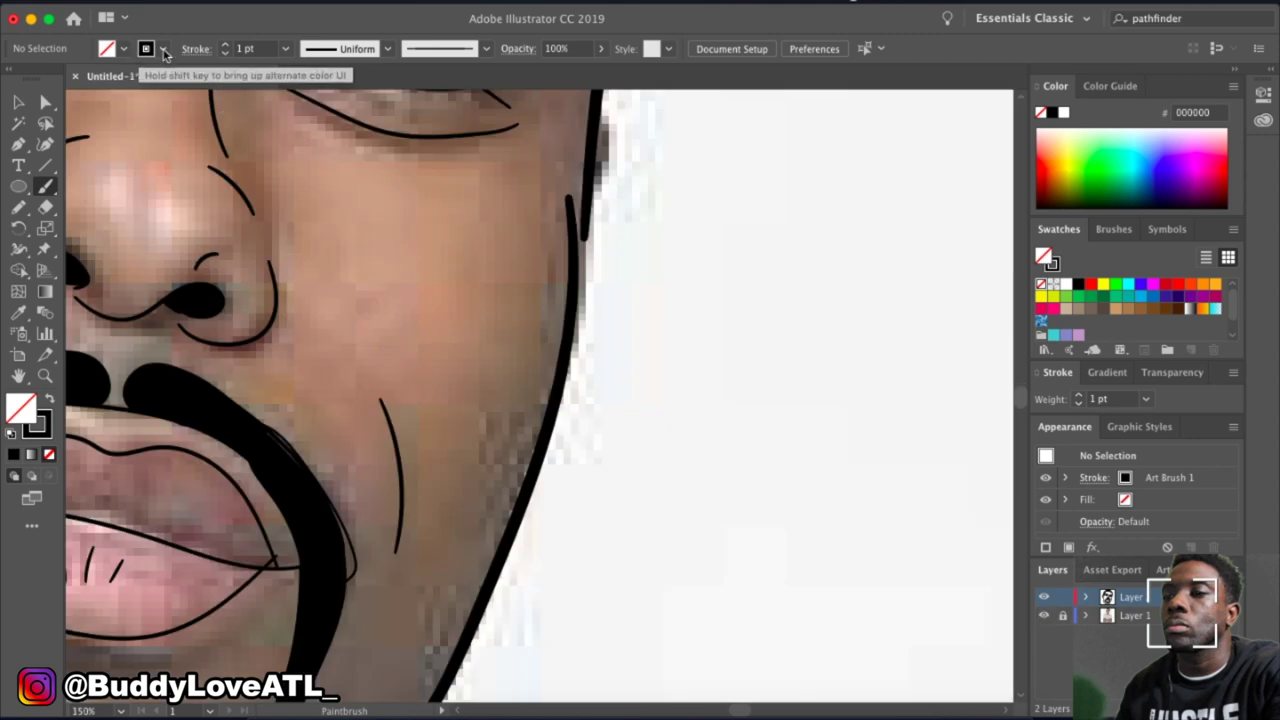
{"action": "left_click", "coordinate": [225, 45]}
{"action": "left_click", "coordinate": [225, 45]}
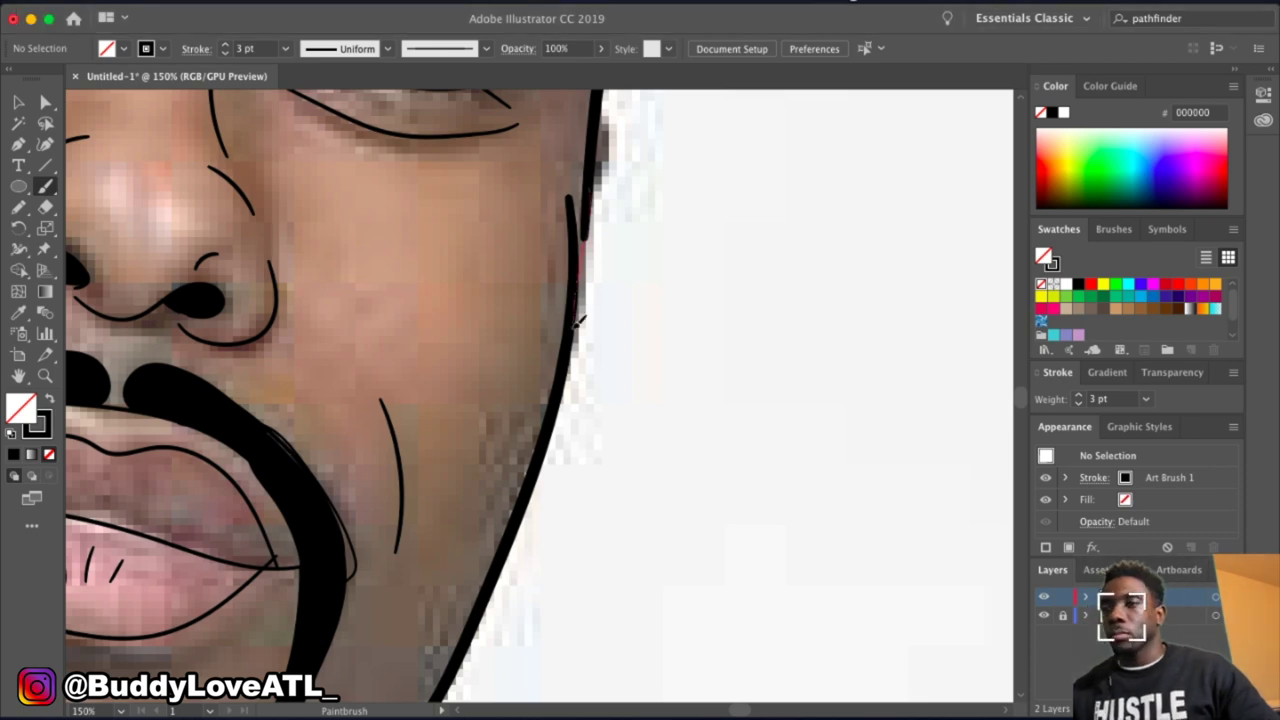
{"action": "key", "text": "super+minus"}
{"action": "key", "text": "super+minus"}
{"action": "key", "text": "super+minus"}
{"action": "left_click", "coordinate": [224, 53]}
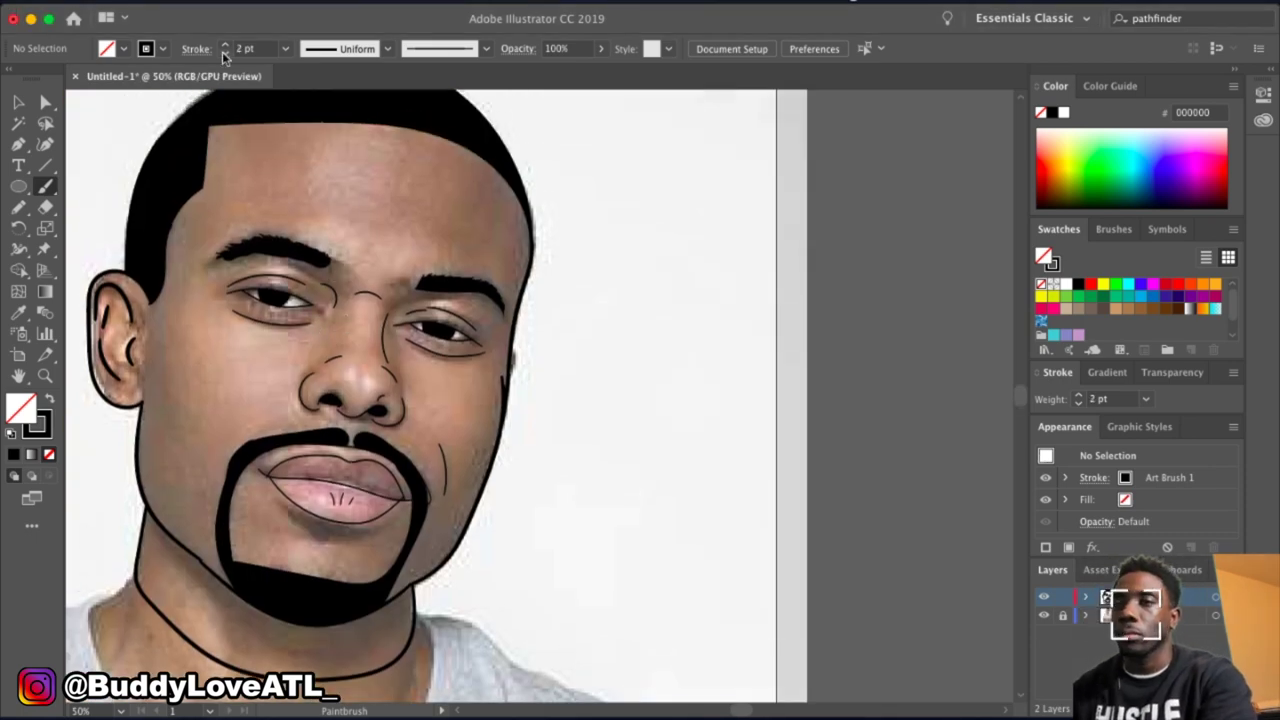
{"action": "left_click_drag", "start_coordinate": [285, 213], "coordinate": [430, 244]}
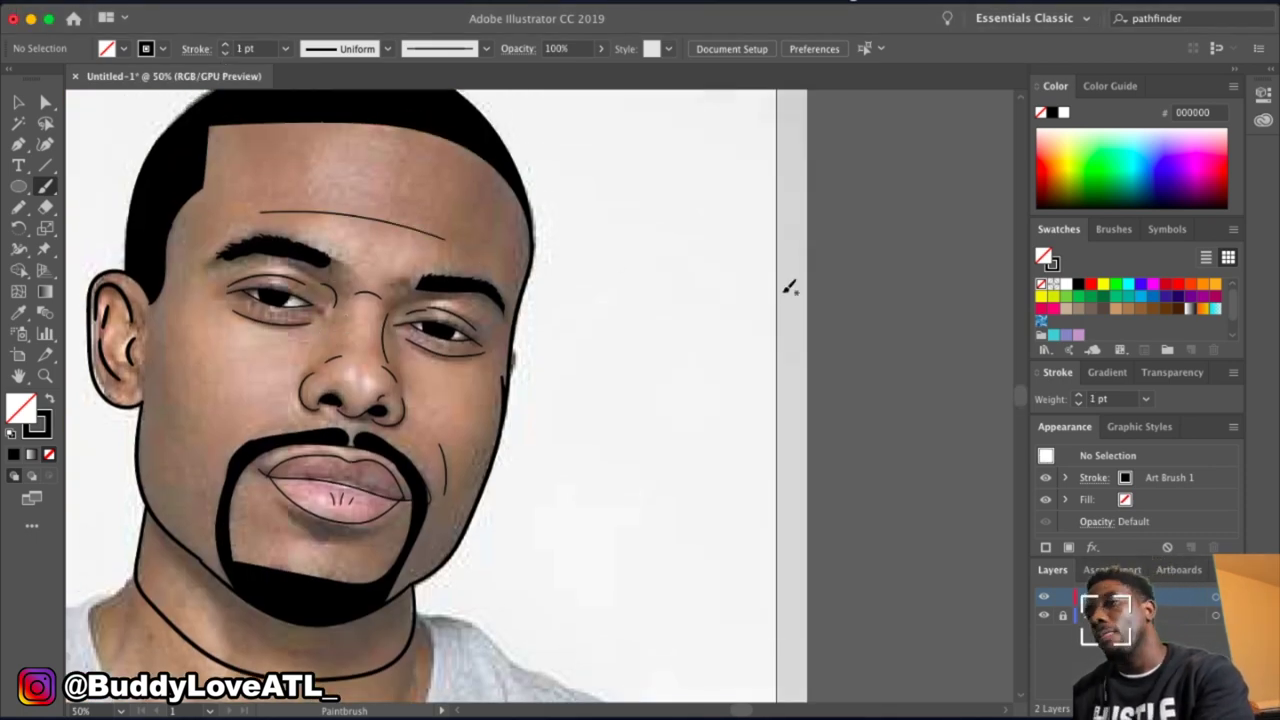
Check the line art in Outline view, toggle the reference photo, then zoom to 100% on the mouth.
{"action": "key", "text": "super+y"}
{"action": "key", "text": "super+y"}
{"action": "key", "text": "super+minus"}
{"action": "key", "text": "super+shift+w"}
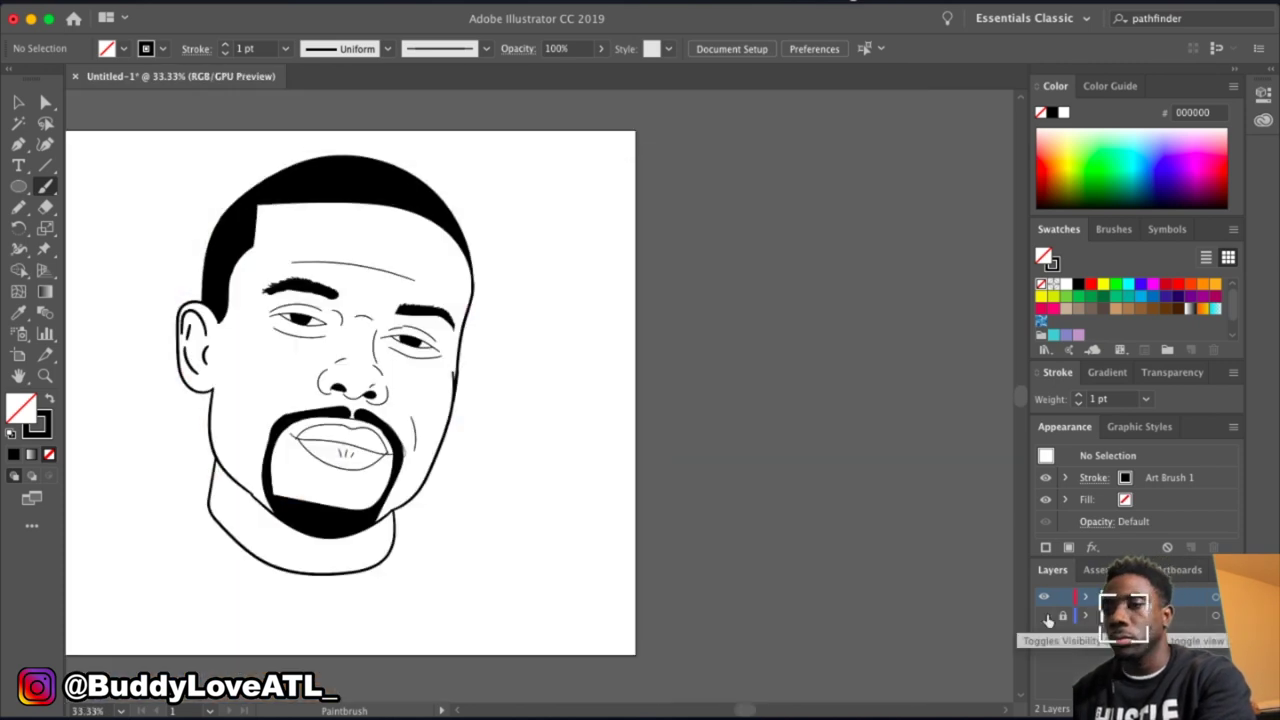
{"action": "key", "text": "super+shift+w"}
{"action": "key", "text": "super+1"}
Select the lip outline paths and try the Essentials workspace.
{"action": "key", "text": "v"}
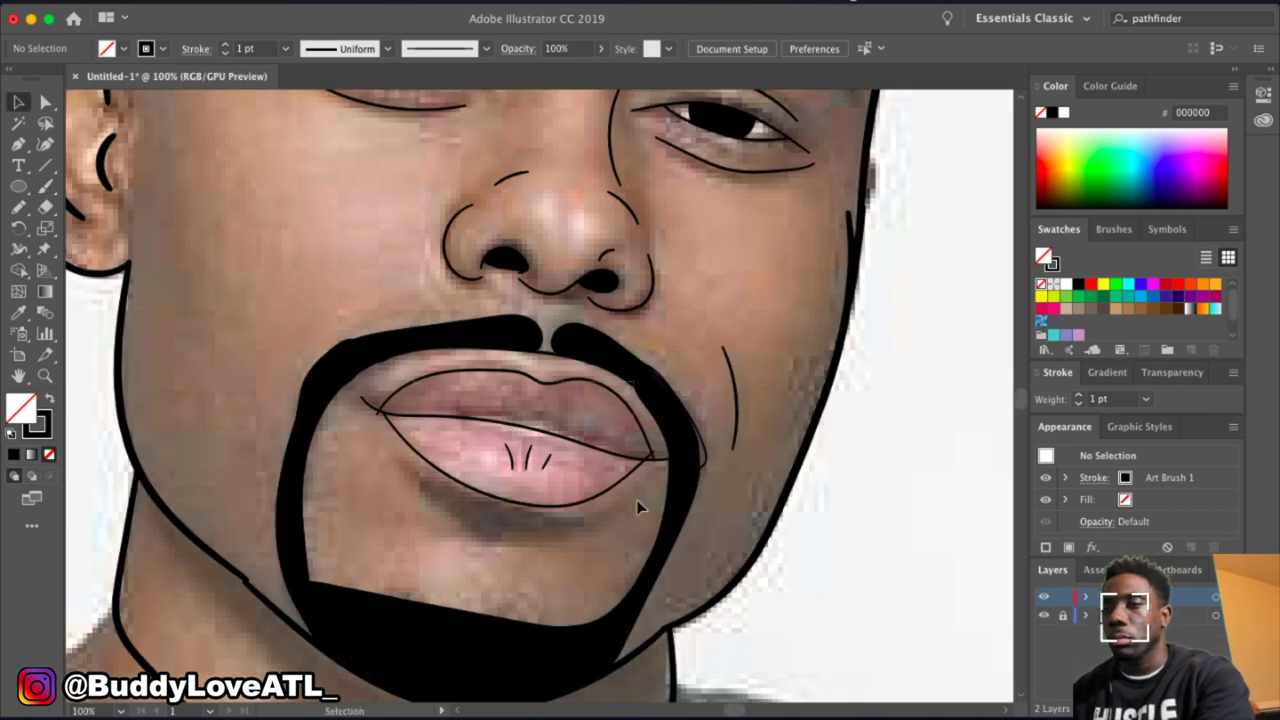
{"action": "left_click", "coordinate": [615, 485]}
{"action": "key", "text": "a"}
{"action": "left_click", "coordinate": [1030, 18]}
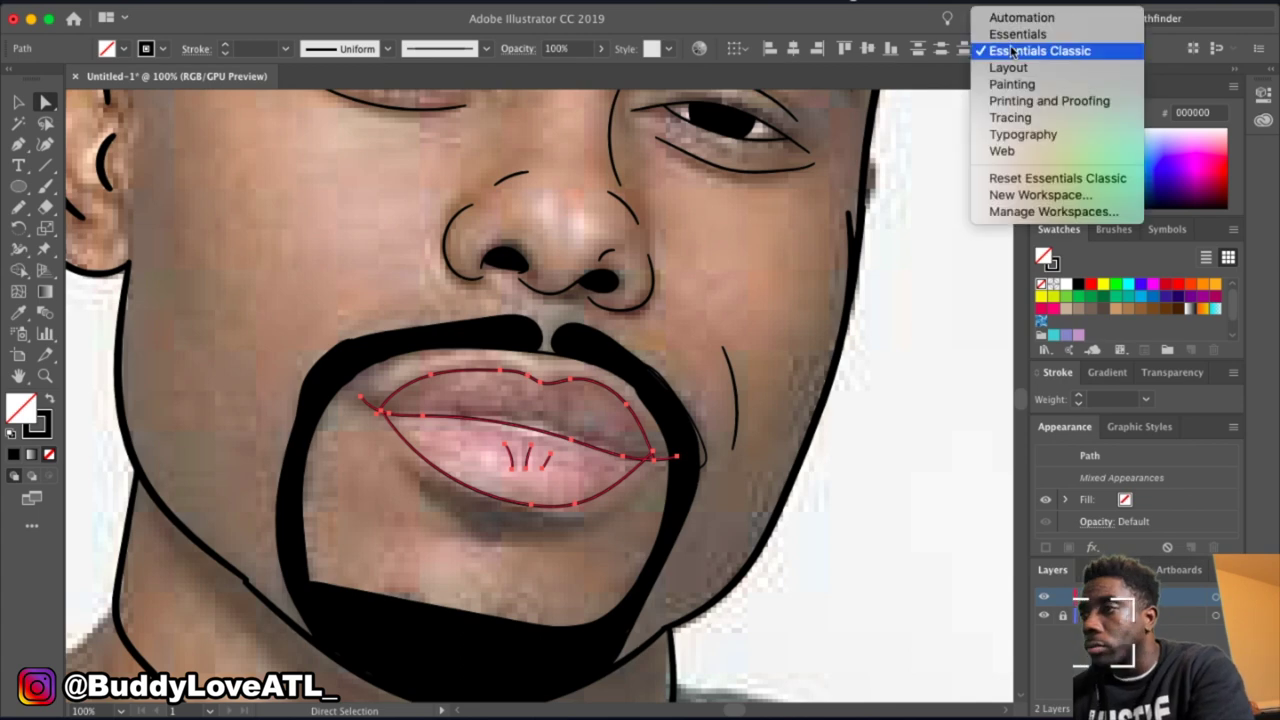
{"action": "left_click", "coordinate": [1013, 52]}
{"action": "left_click", "coordinate": [1030, 18]}
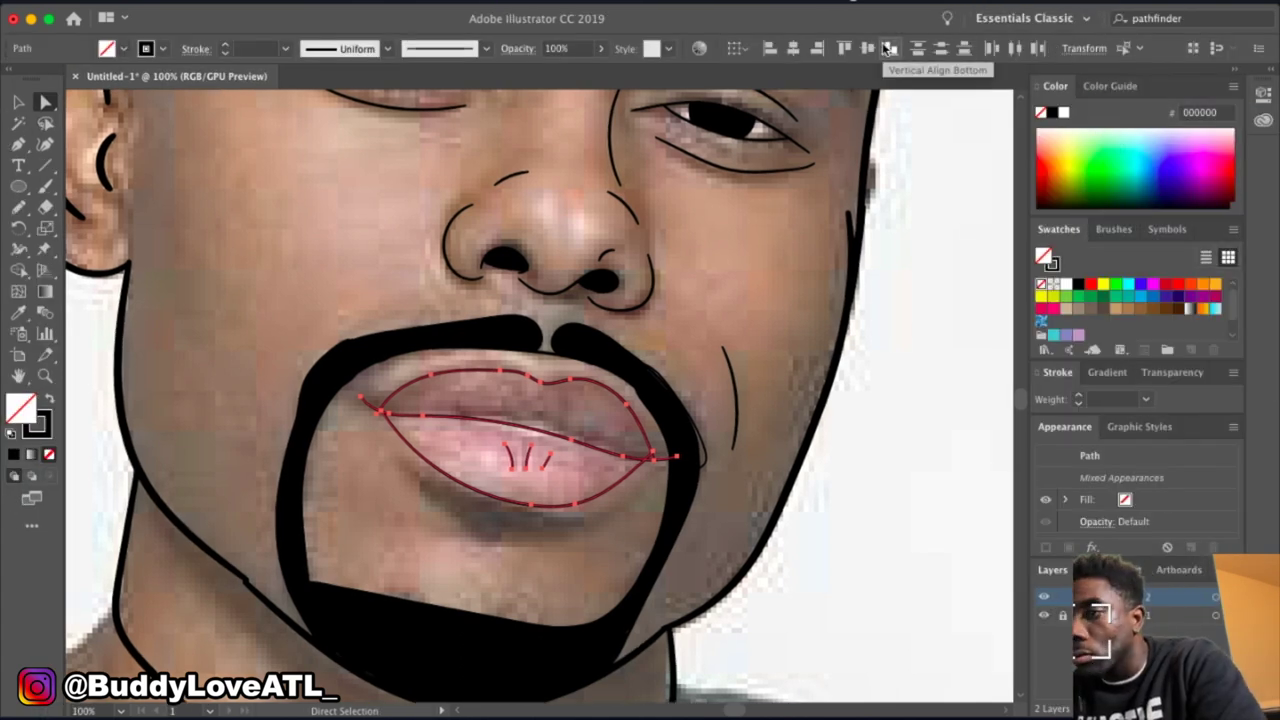
Browse the Stroke, Swatches, Transparency and Layers panels in the dock.
{"action": "left_click", "coordinate": [1042, 373]}
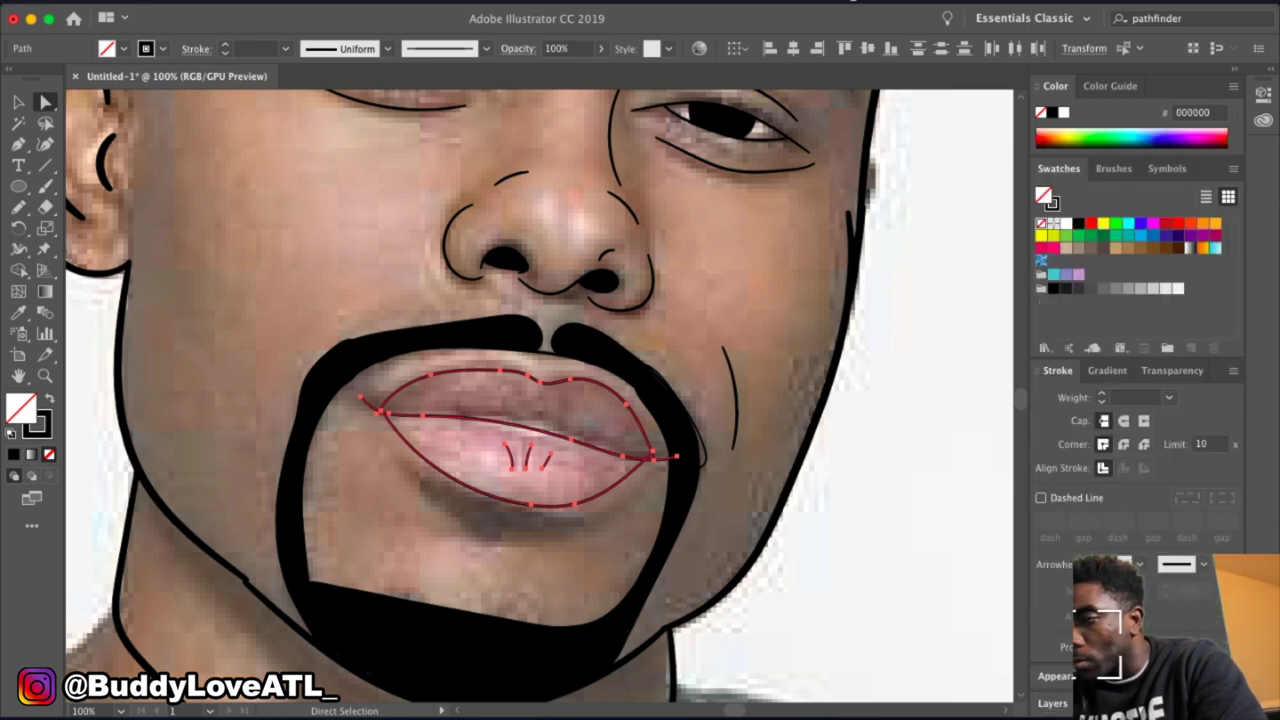
{"action": "left_click", "coordinate": [1108, 703]}
{"action": "left_click", "coordinate": [1186, 306]}
{"action": "left_click", "coordinate": [1050, 172]}
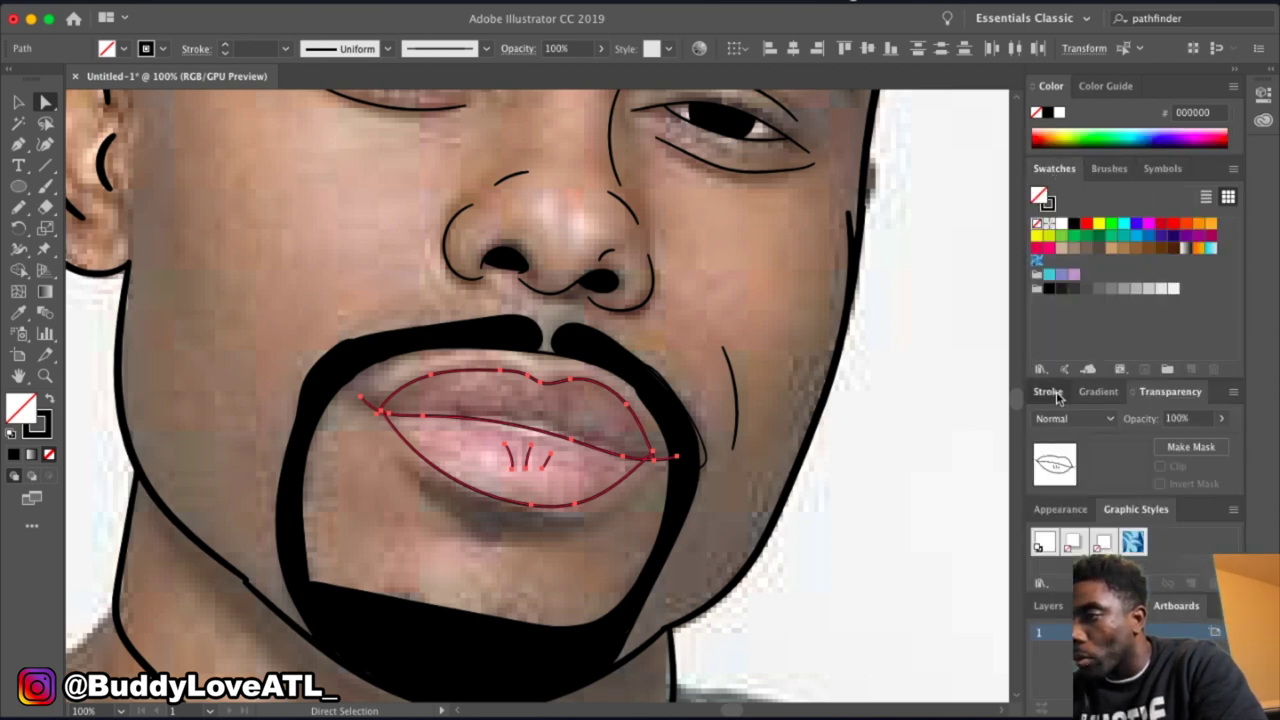
{"action": "left_click", "coordinate": [1056, 394]}
{"action": "left_click", "coordinate": [1048, 299]}
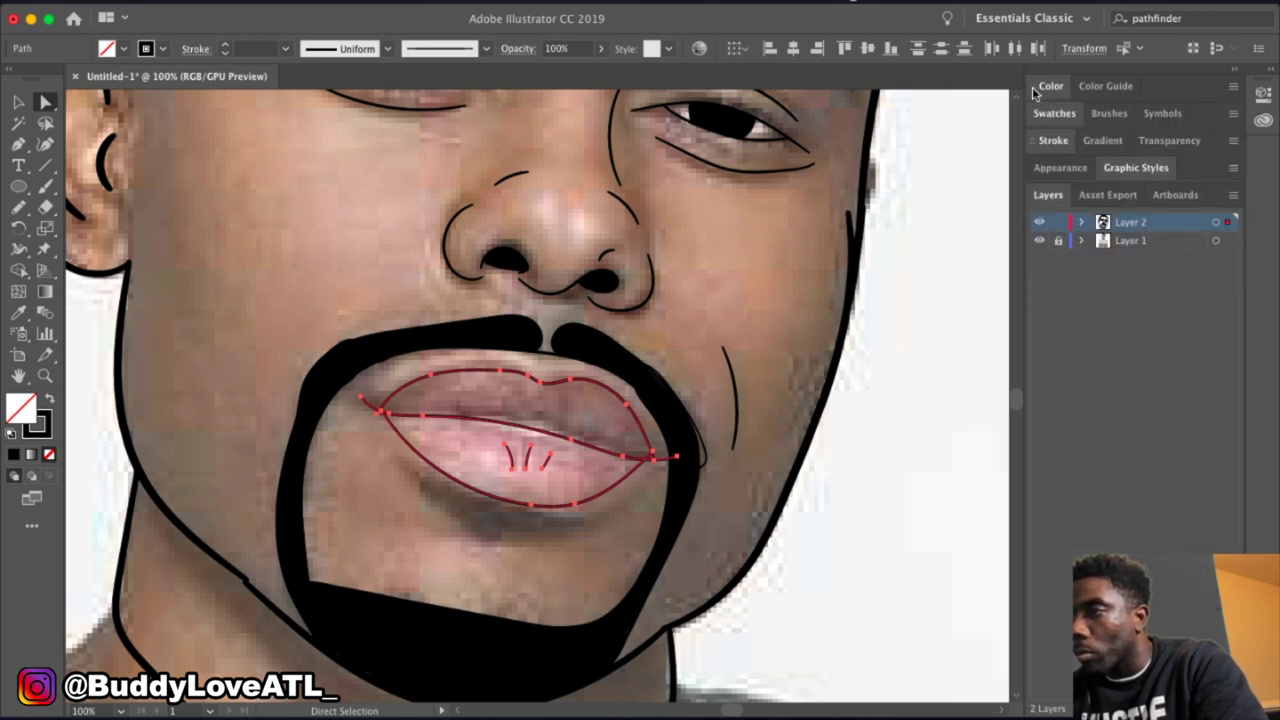
{"action": "left_click_drag", "start_coordinate": [1030, 207], "coordinate": [1030, 157]}
Try the Layout workspace, then settle on Painting with the Pathfinder panel open.
{"action": "left_click", "coordinate": [1030, 18]}
{"action": "left_click", "coordinate": [1045, 66]}
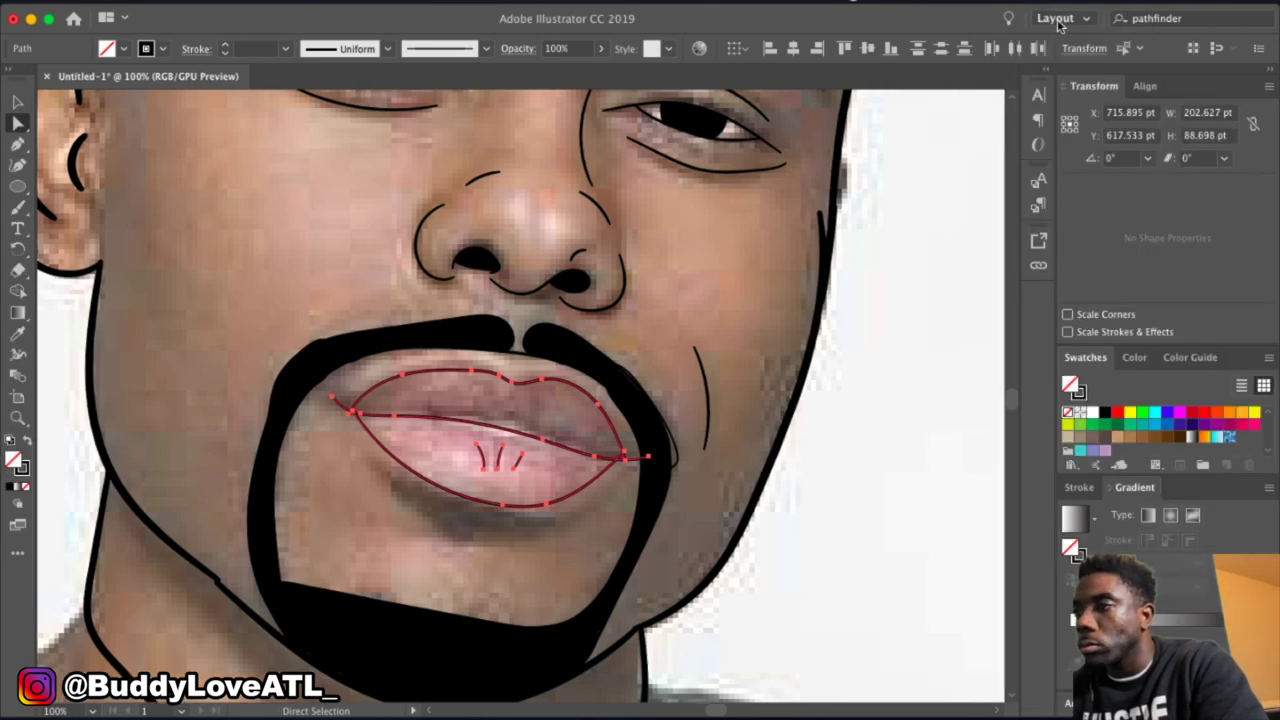
{"action": "left_click", "coordinate": [1127, 90]}
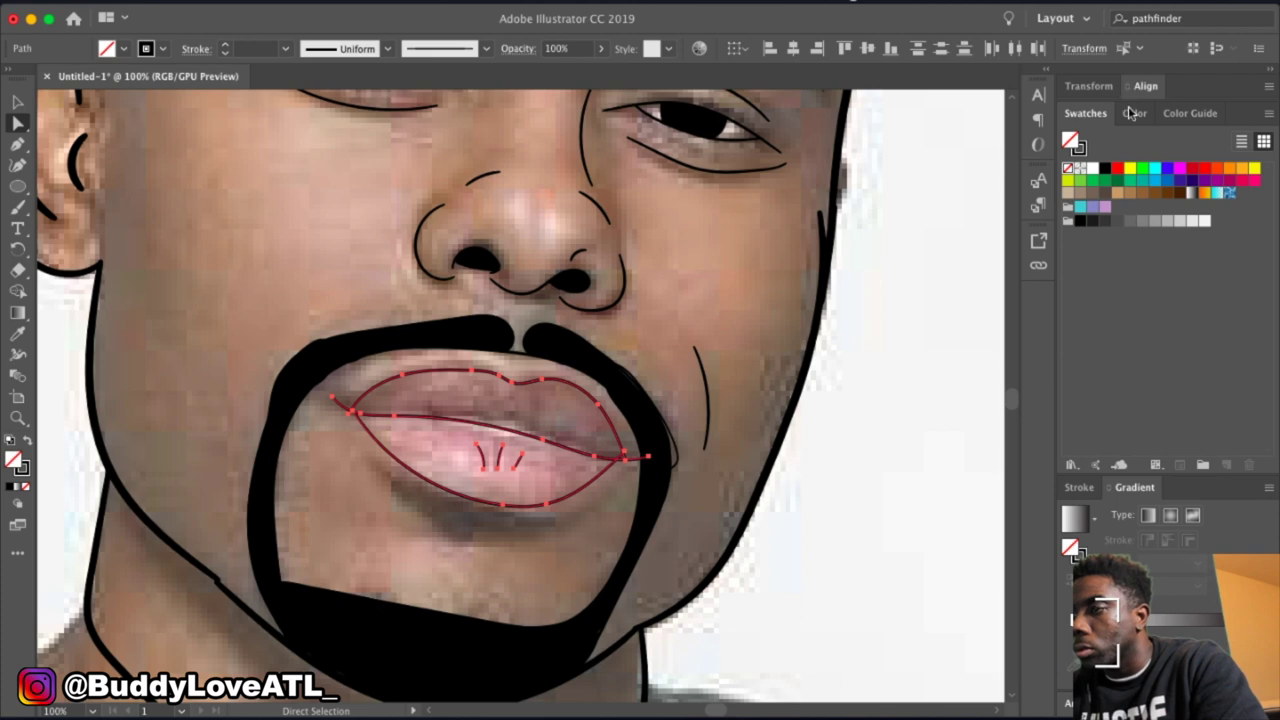
{"action": "left_click", "coordinate": [1268, 87]}
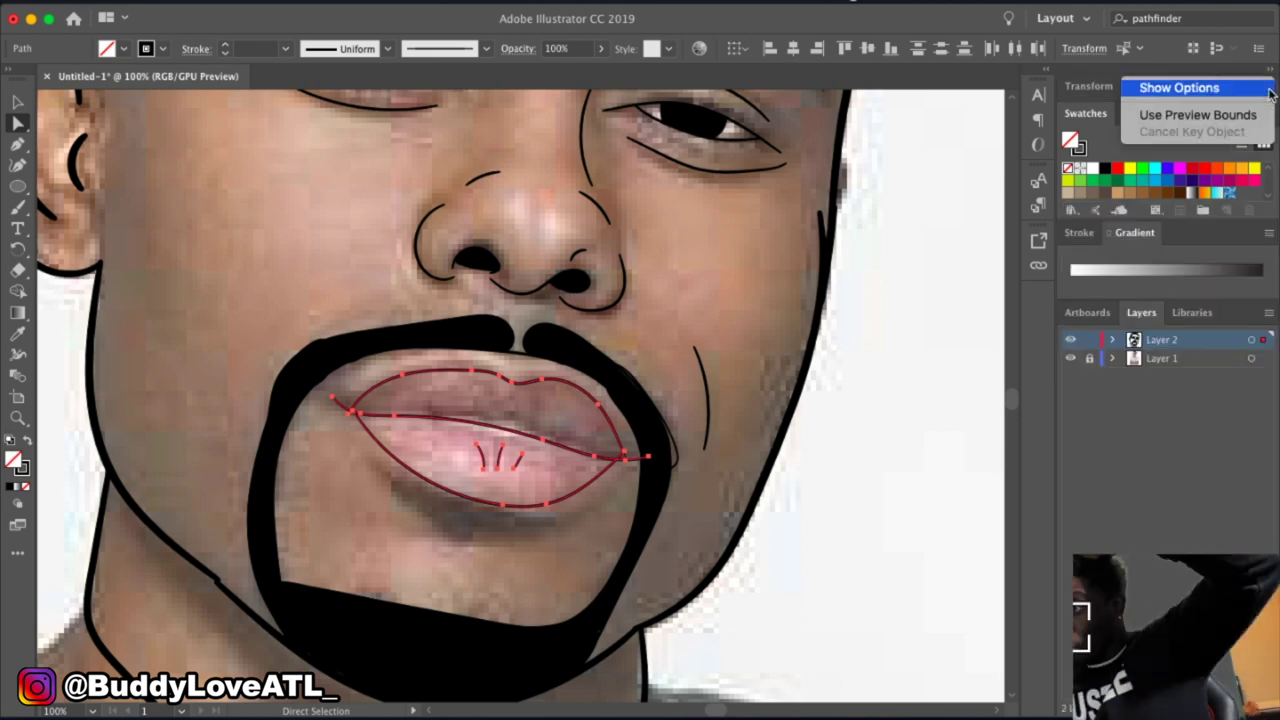
{"action": "left_click", "coordinate": [1071, 33]}
{"action": "left_click", "coordinate": [1086, 92]}
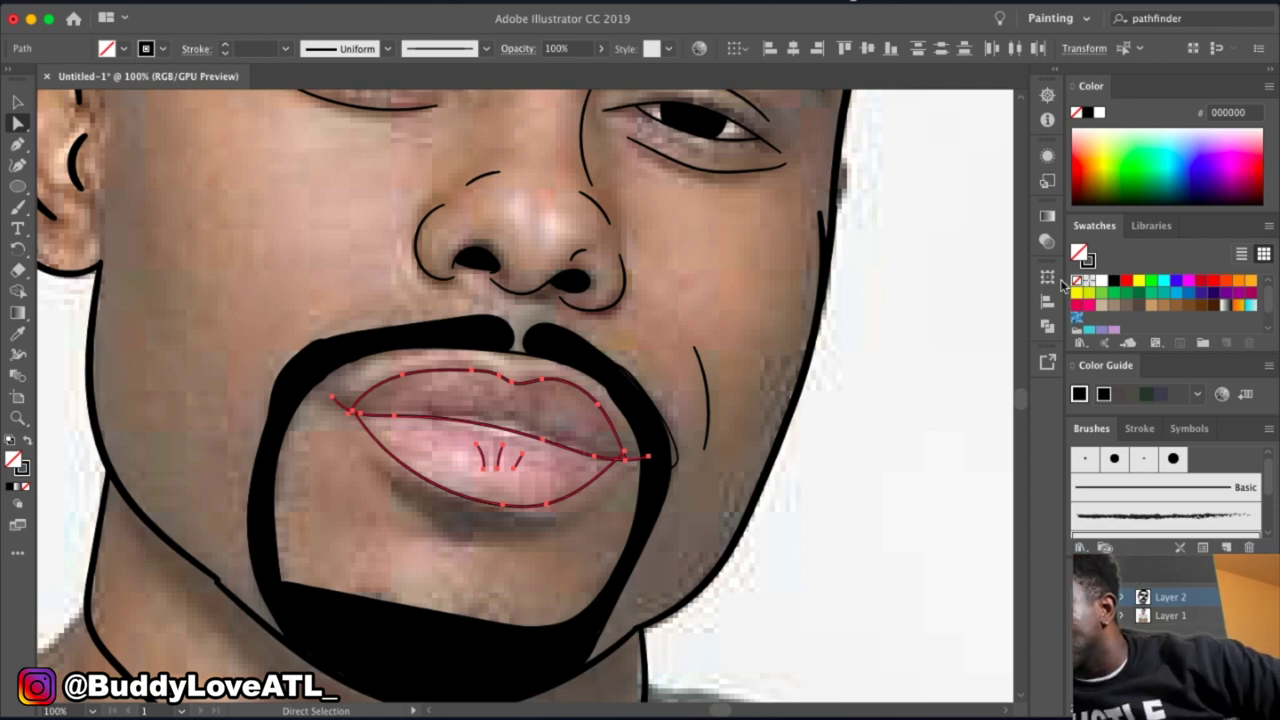
{"action": "left_click", "coordinate": [1047, 326]}
{"action": "left_click", "coordinate": [500, 380]}
Expand the lip strokes into filled outline shapes.
{"action": "scroll", "coordinate": [334, 368], "scroll_direction": "down", "scroll_amount": 3}
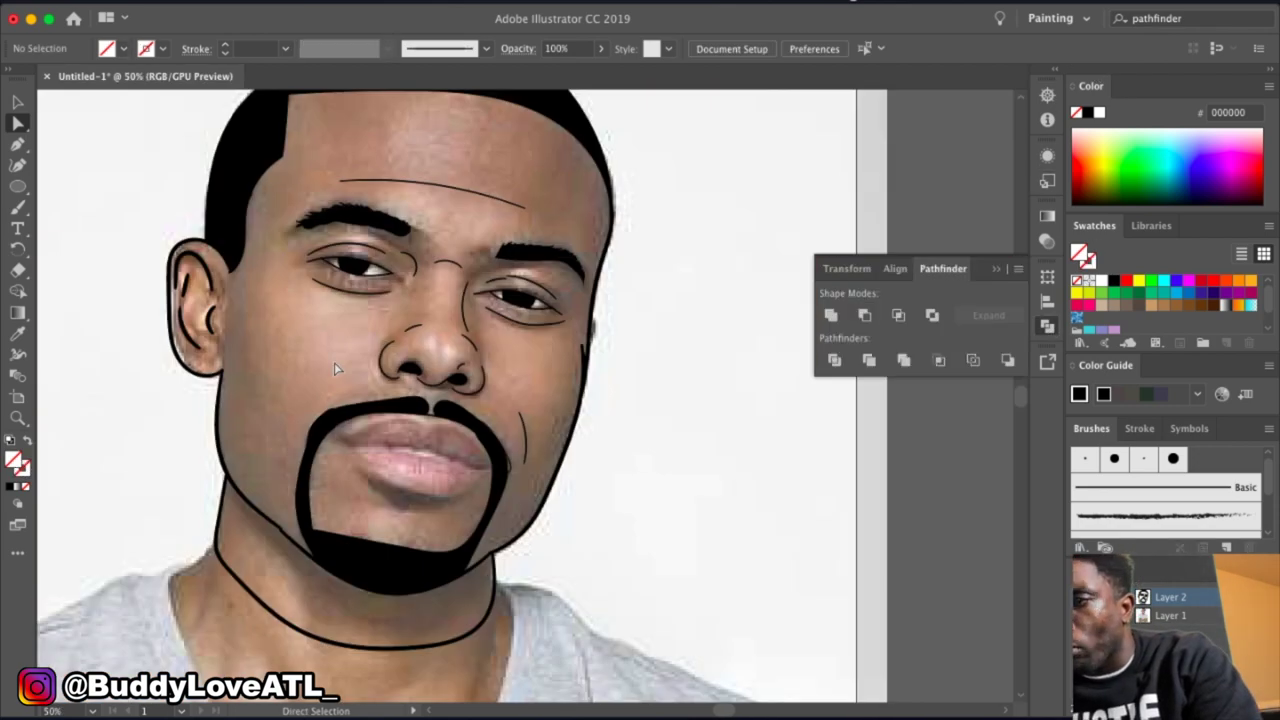
{"action": "left_click", "coordinate": [430, 450]}
{"action": "scroll", "coordinate": [345, 445], "scroll_direction": "up", "scroll_amount": 5}
{"action": "left_click", "coordinate": [329, 183]}
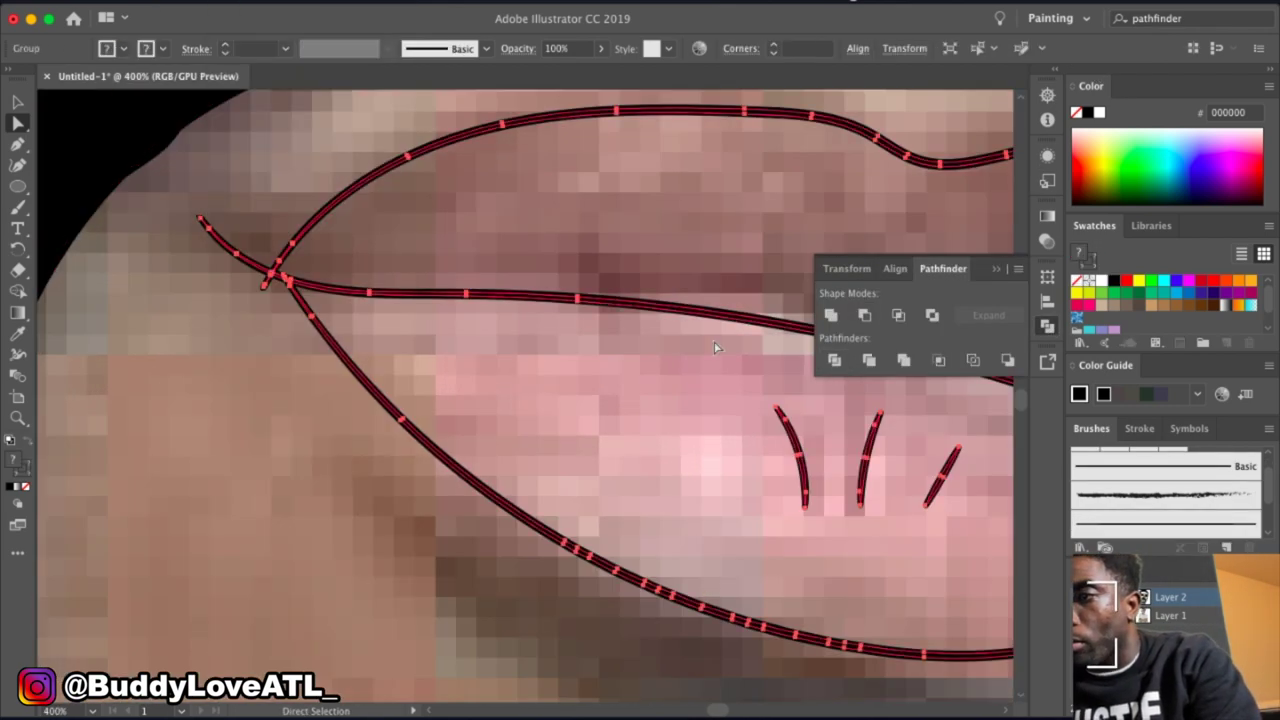
{"action": "left_click", "coordinate": [715, 347]}
Unite the moustache pieces and beard into one black shape with Pathfinder.
{"action": "scroll", "coordinate": [403, 371], "scroll_direction": "down", "scroll_amount": 5}
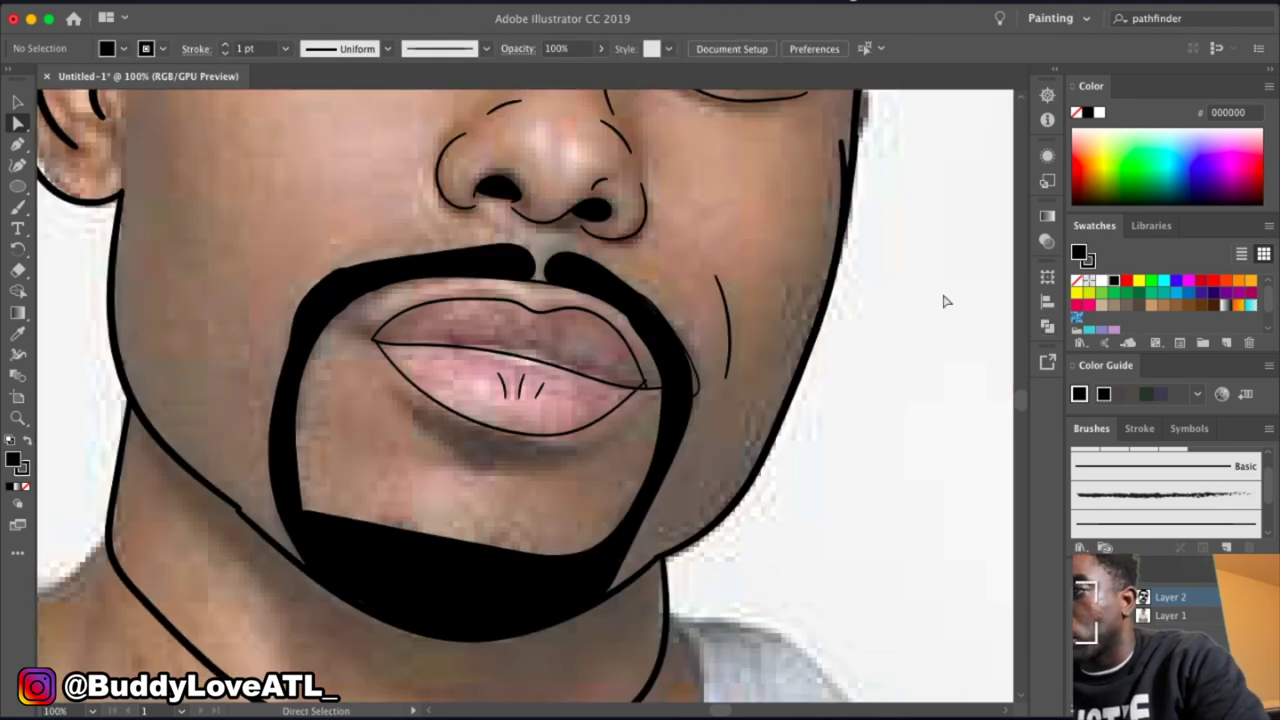
{"action": "scroll", "coordinate": [655, 400], "scroll_direction": "up", "scroll_amount": 3}
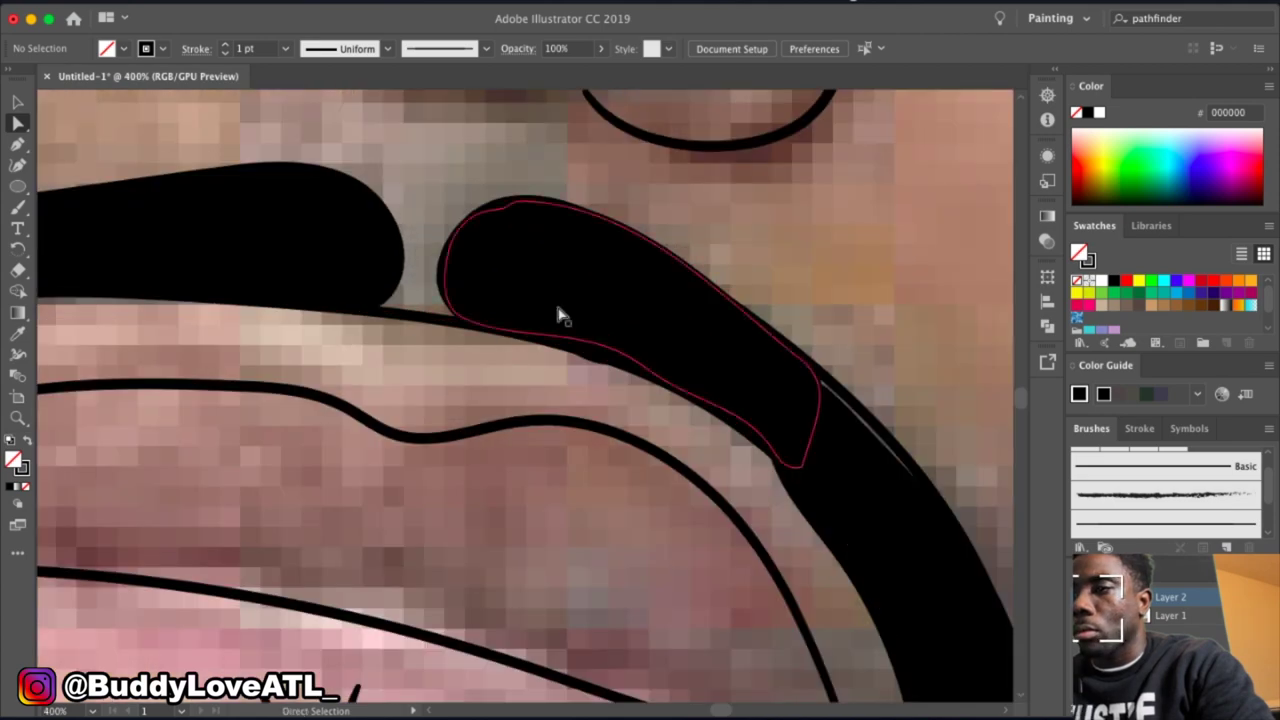
{"action": "left_click", "coordinate": [558, 314], "text": "shift"}
{"action": "left_click", "coordinate": [1047, 325]}
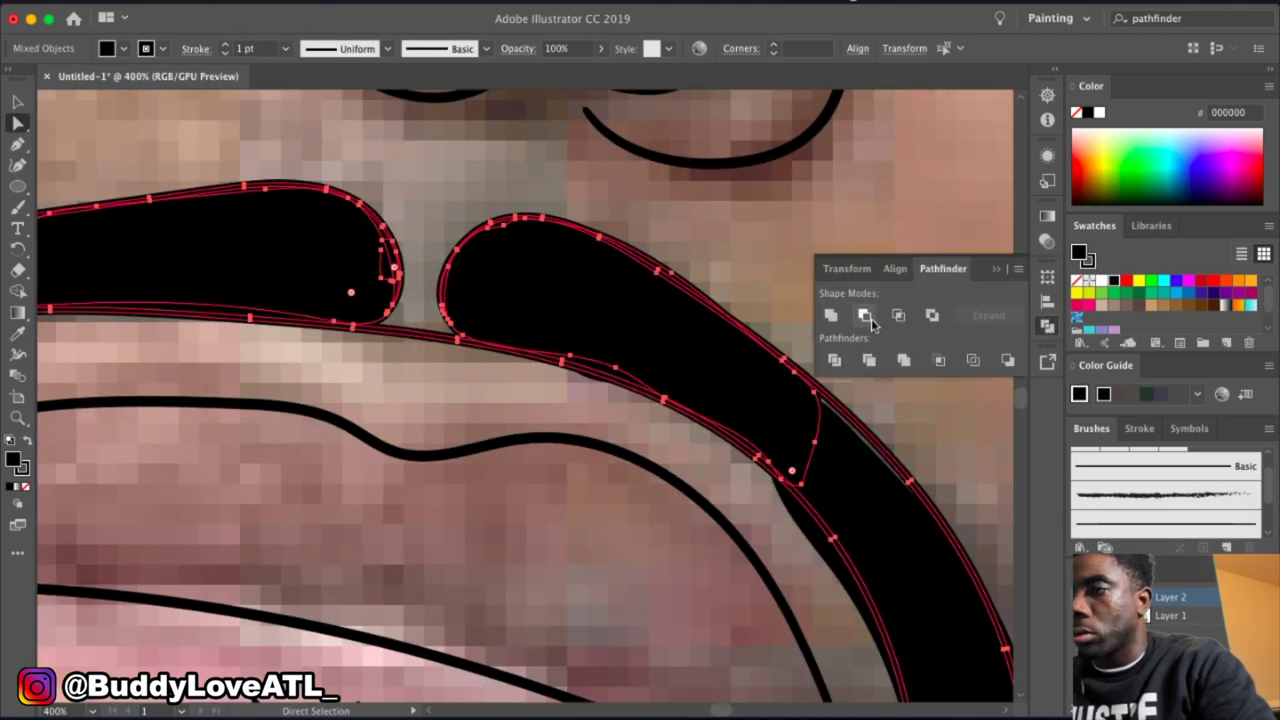
{"action": "left_click", "coordinate": [870, 318]}
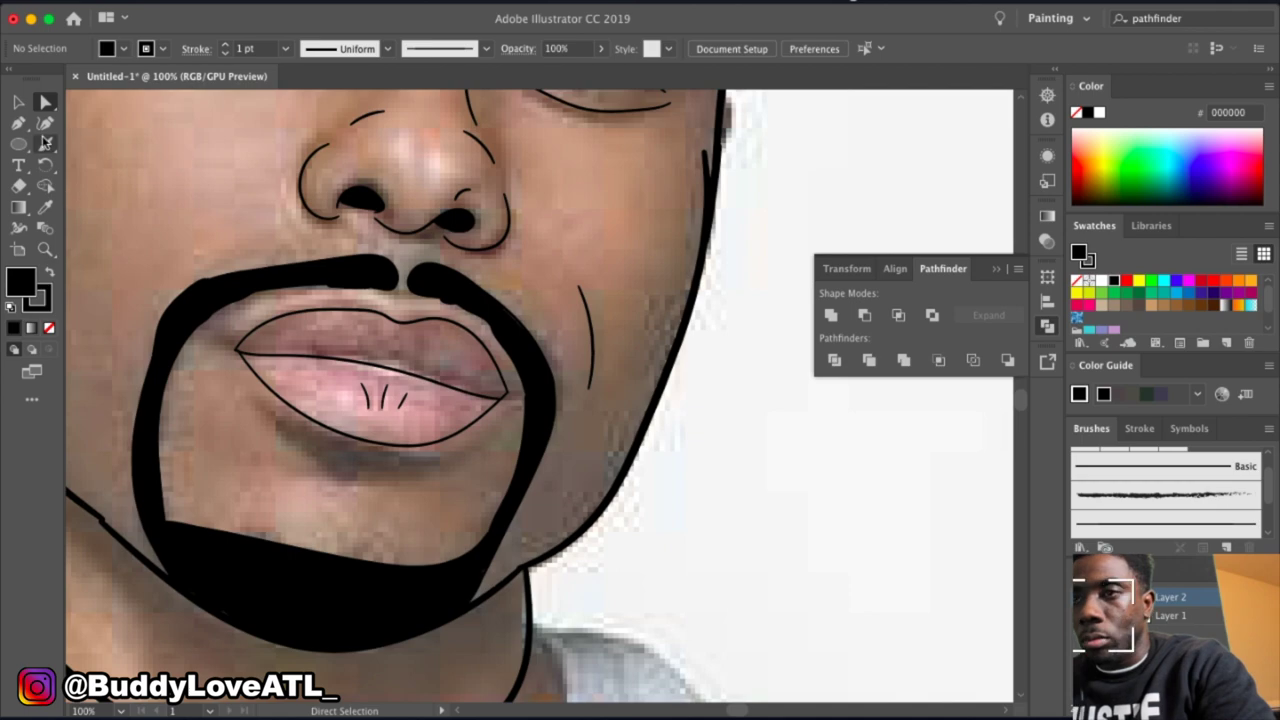
{"action": "left_click", "coordinate": [45, 143]}
{"action": "scroll", "coordinate": [355, 465], "scroll_direction": "up", "scroll_amount": 1}
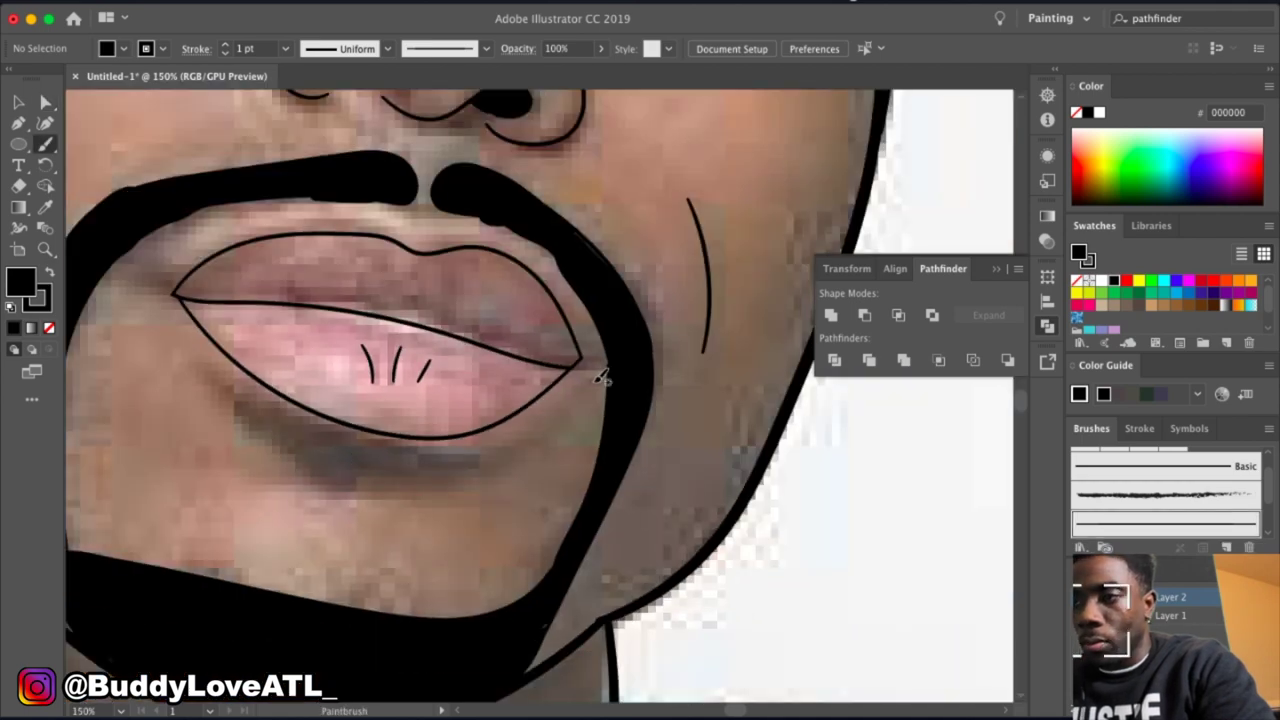
Paint a second lower-lip contour, a chin crease line and a small oval under the lip.
{"action": "key", "text": "ctrl+z"}
{"action": "left_click_drag", "start_coordinate": [200, 355], "coordinate": [537, 432]}
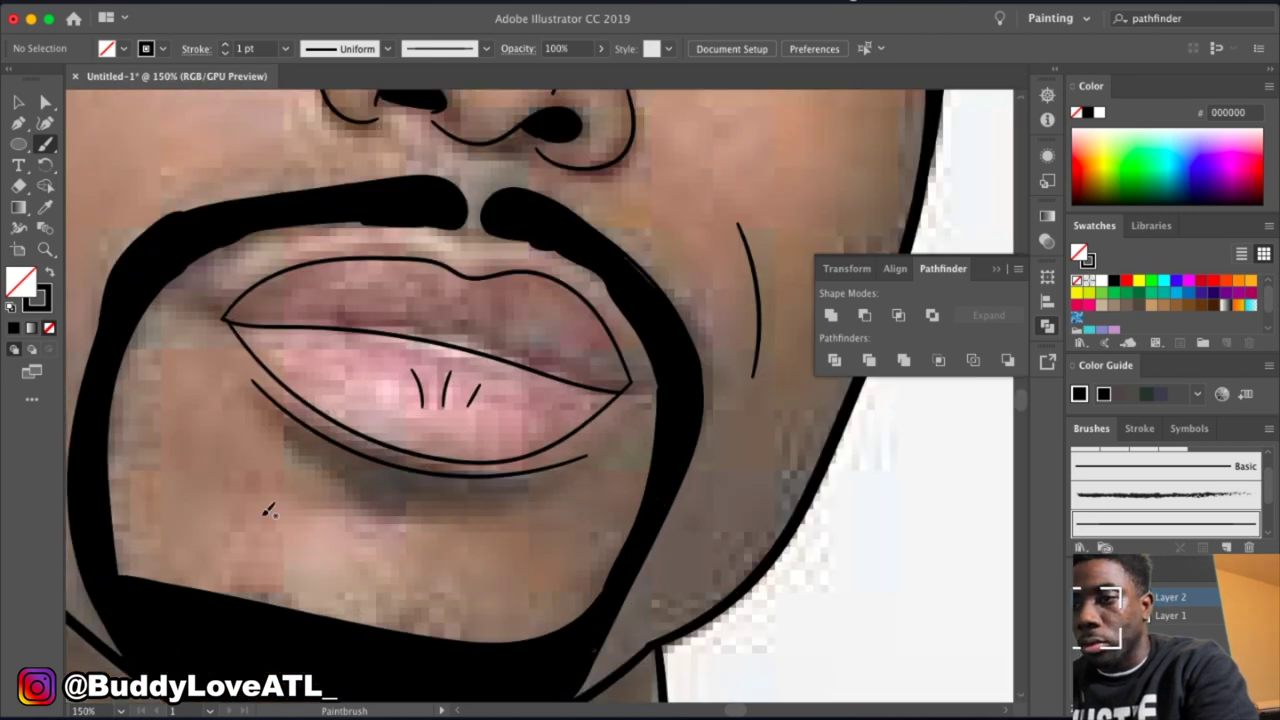
{"action": "left_click_drag", "start_coordinate": [243, 518], "coordinate": [567, 568]}
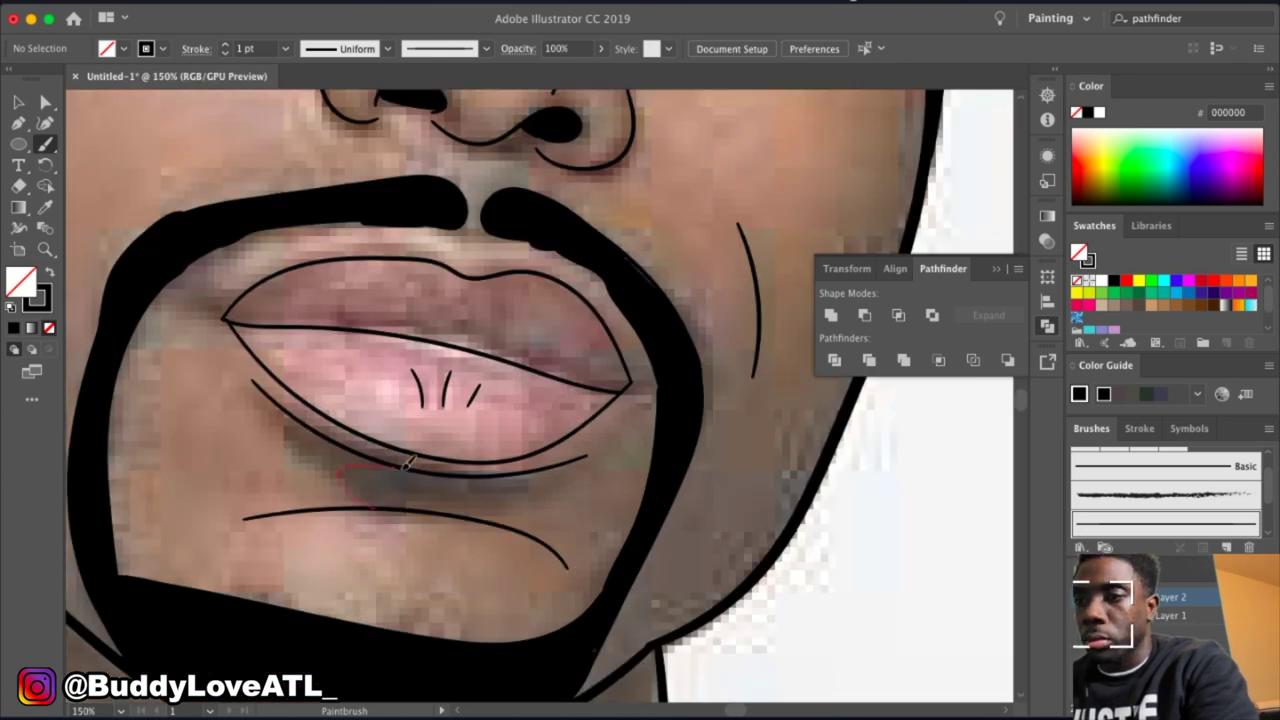
{"action": "left_click_drag", "start_coordinate": [407, 462], "coordinate": [380, 474]}
Browse the full list of tools in the toolbar.
{"action": "left_click", "coordinate": [32, 399]}
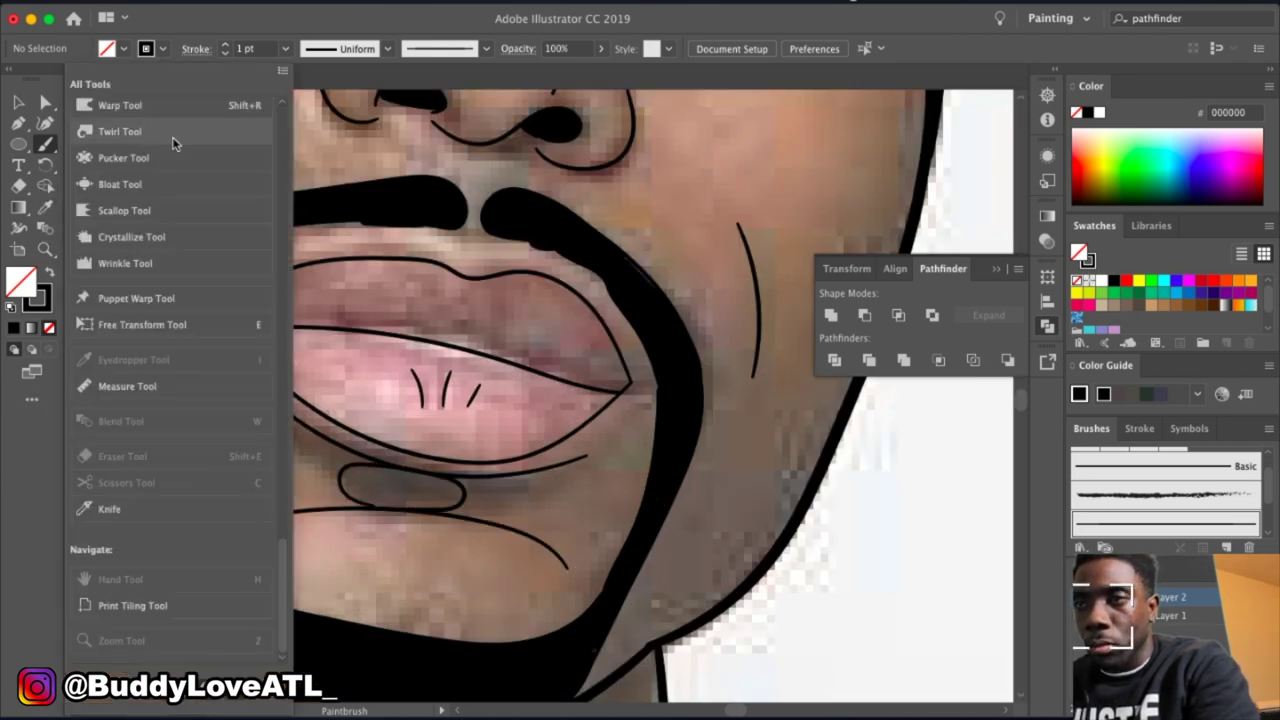
{"action": "scroll", "coordinate": [163, 496], "scroll_direction": "up", "scroll_amount": 10}
{"action": "scroll", "coordinate": [197, 407], "scroll_direction": "up", "scroll_amount": 1}
{"action": "scroll", "coordinate": [197, 407], "scroll_direction": "down", "scroll_amount": 5}
{"action": "scroll", "coordinate": [197, 407], "scroll_direction": "down", "scroll_amount": 5}
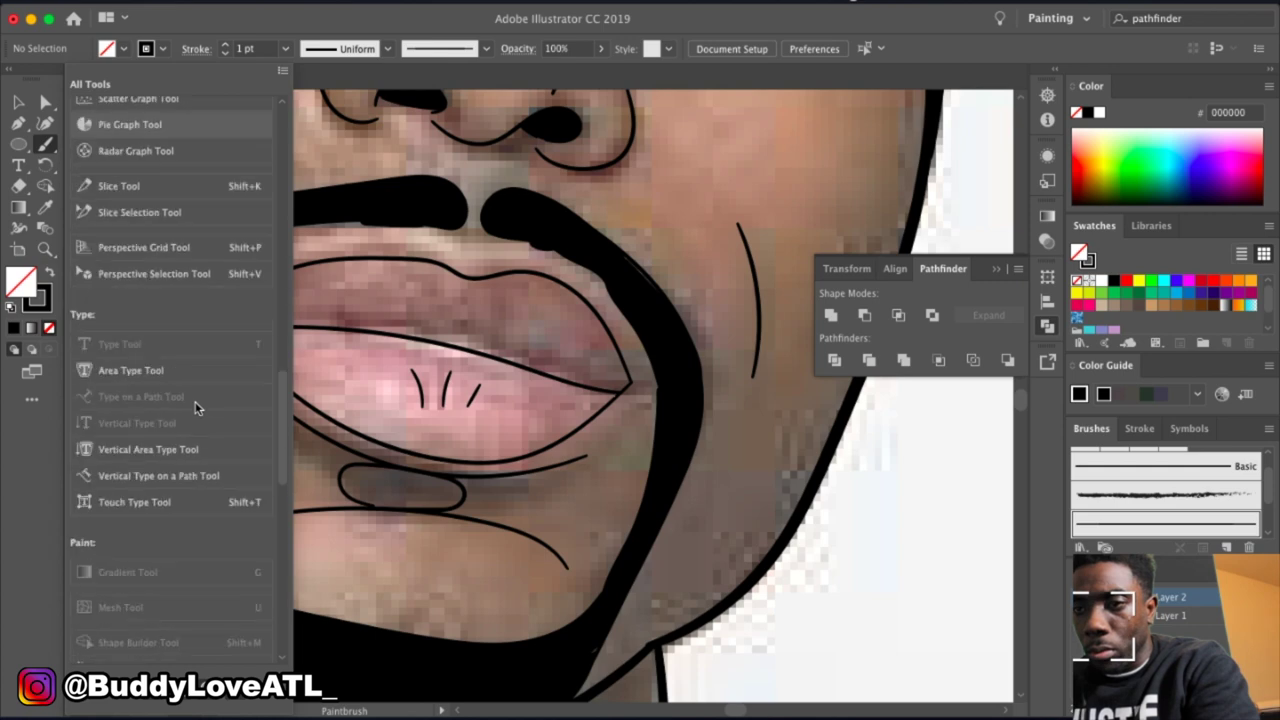
{"action": "scroll", "coordinate": [197, 407], "scroll_direction": "down", "scroll_amount": 5}
{"action": "scroll", "coordinate": [197, 407], "scroll_direction": "down", "scroll_amount": 5}
{"action": "scroll", "coordinate": [197, 407], "scroll_direction": "down", "scroll_amount": 2}
{"action": "scroll", "coordinate": [197, 407], "scroll_direction": "up", "scroll_amount": 5}
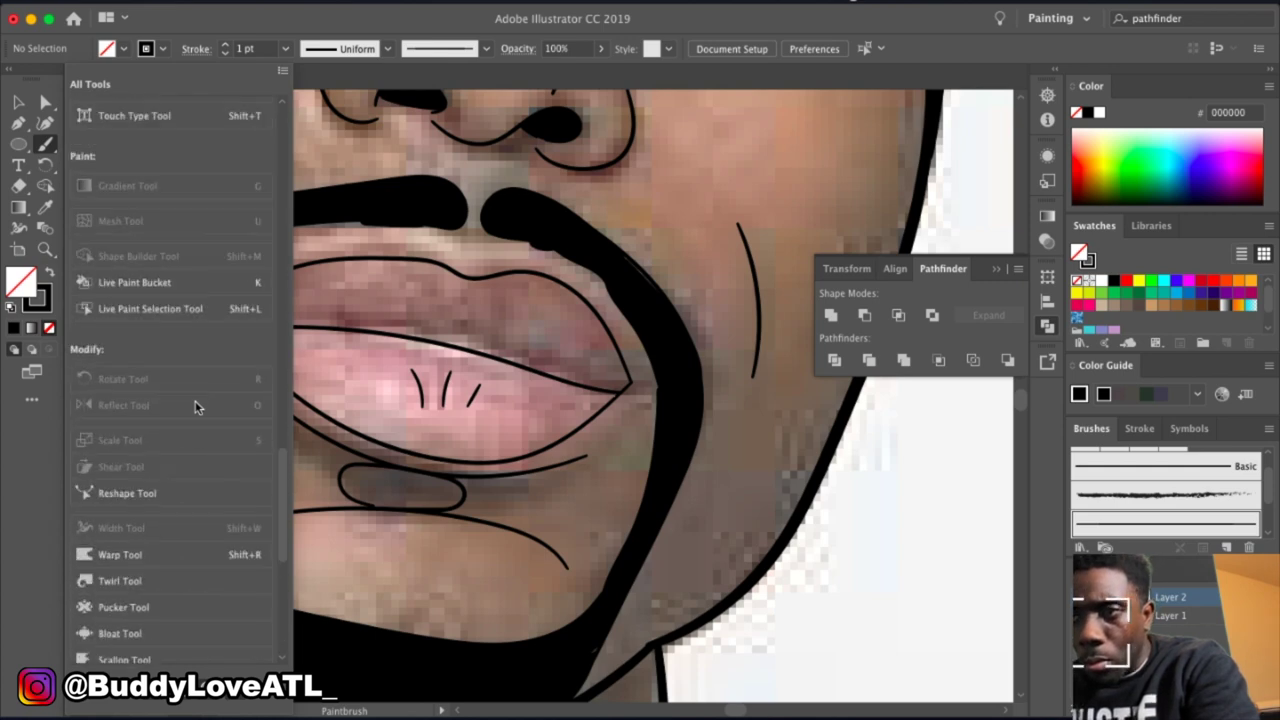
{"action": "scroll", "coordinate": [197, 407], "scroll_direction": "up", "scroll_amount": 3}
{"action": "scroll", "coordinate": [197, 407], "scroll_direction": "up", "scroll_amount": 3}
{"action": "scroll", "coordinate": [226, 220], "scroll_direction": "up", "scroll_amount": 2}
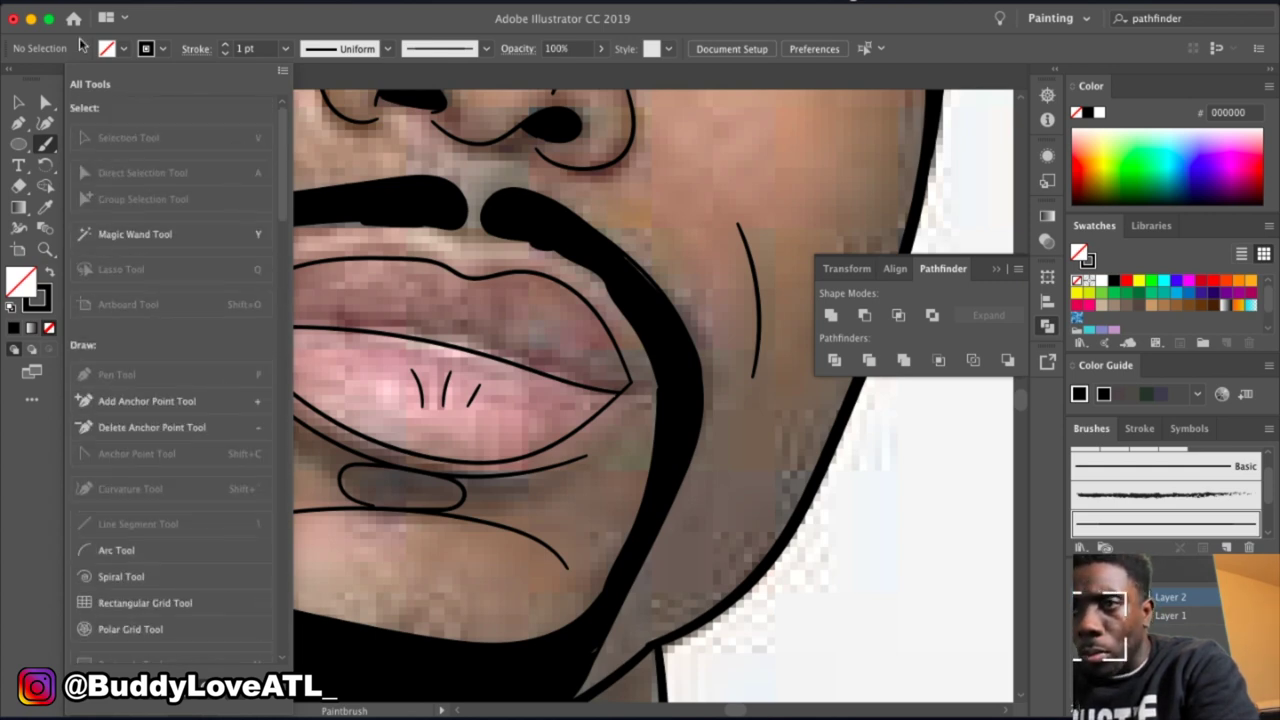
{"action": "left_click", "coordinate": [45, 143]}
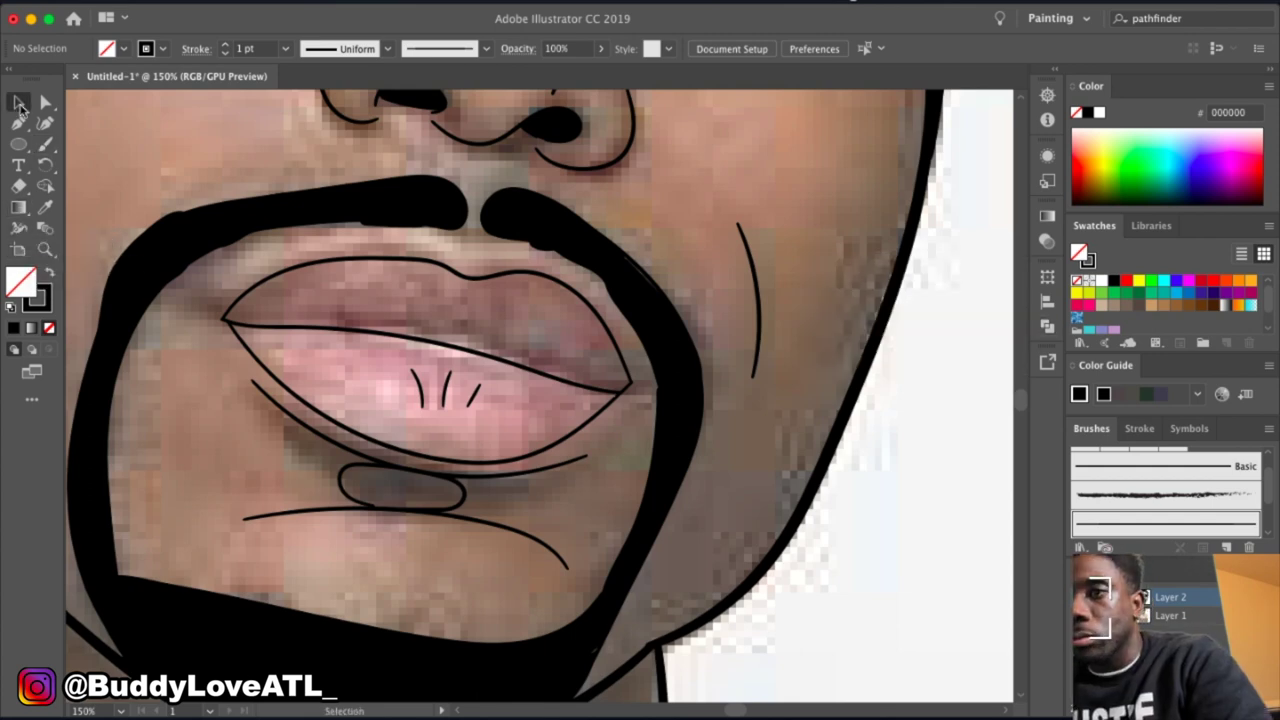
Fill the soul patch oval under the lower lip black and fit the artboard in view.
{"action": "key", "text": "n"}
{"action": "scroll", "coordinate": [378, 510], "scroll_direction": "up", "scroll_amount": 3}
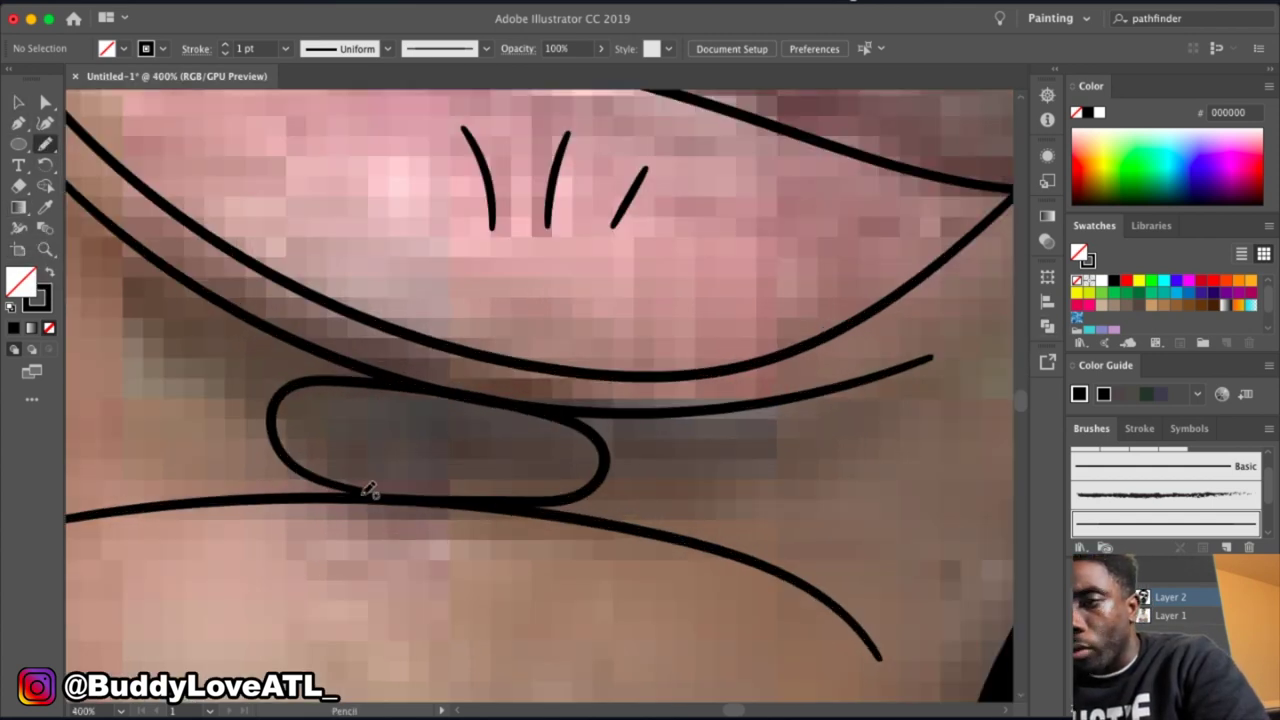
{"action": "left_click", "coordinate": [107, 48]}
{"action": "left_click", "coordinate": [20, 80]}
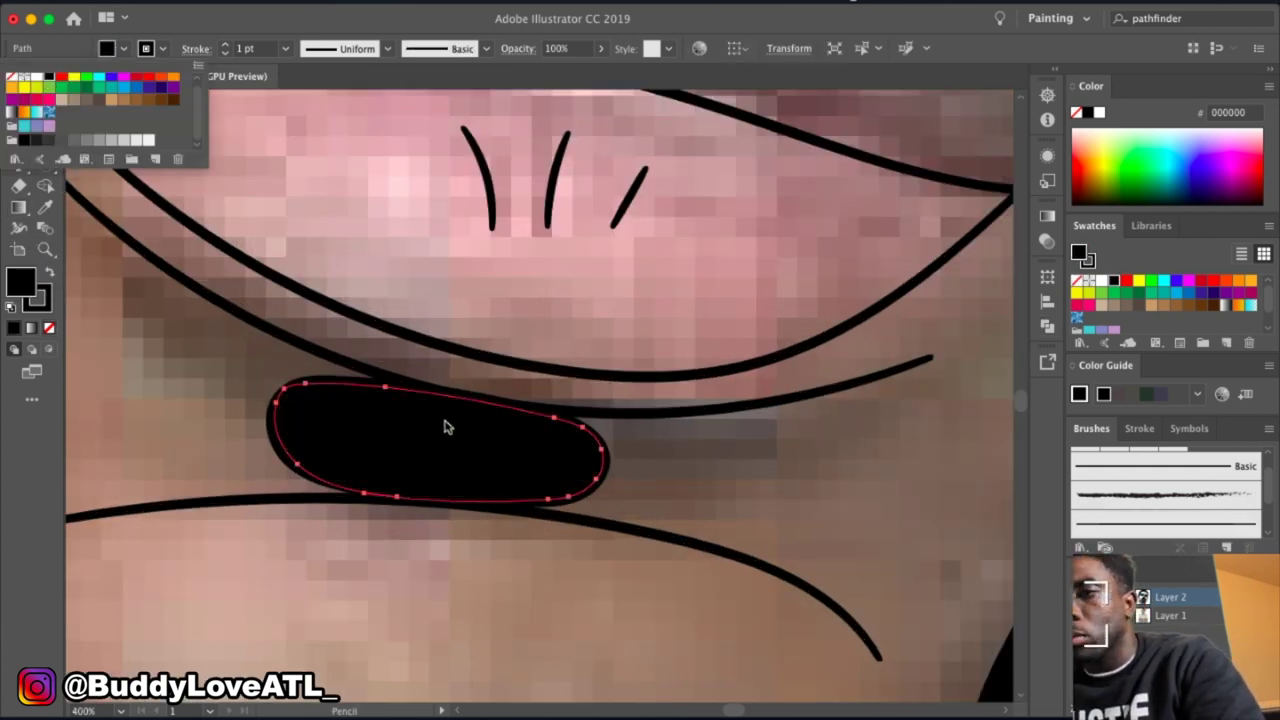
{"action": "key", "text": "v"}
{"action": "left_click", "coordinate": [310, 258]}
{"action": "key", "text": "ctrl+minus"}
{"action": "key", "text": "ctrl+0"}
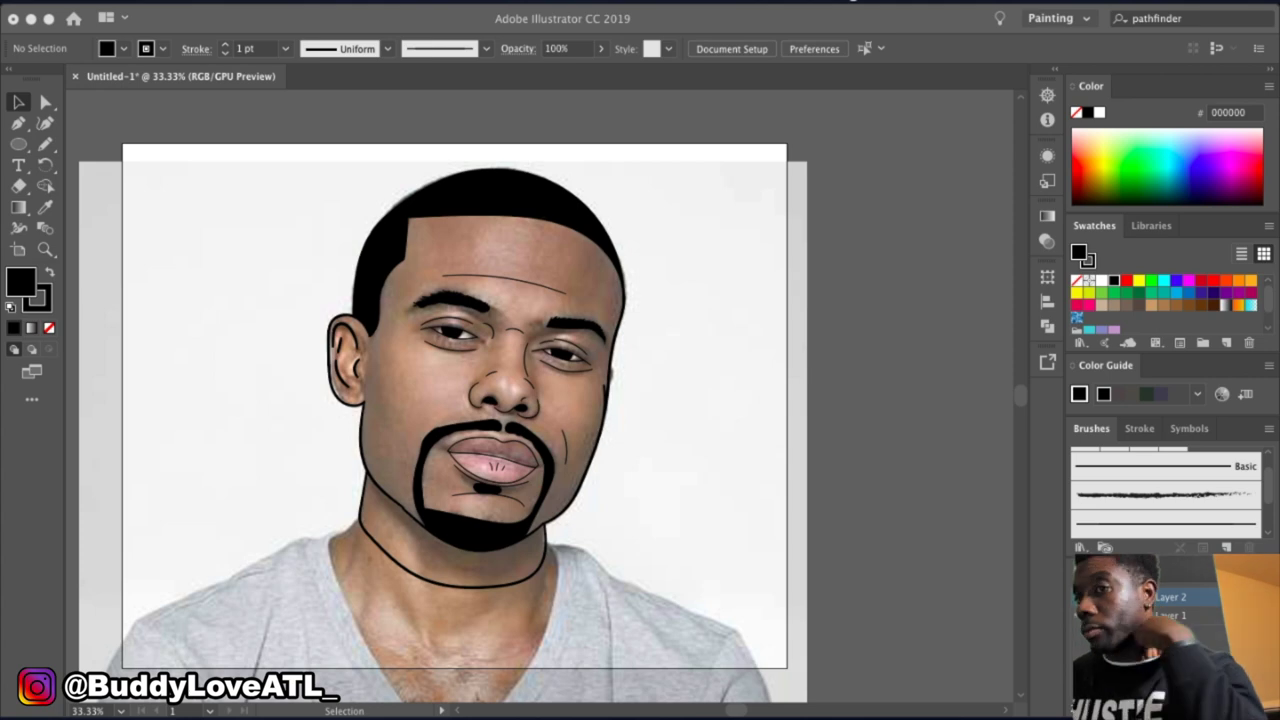
Toggle the photo to check the line art and zoom to the right side of the face.
{"action": "key", "text": "b"}
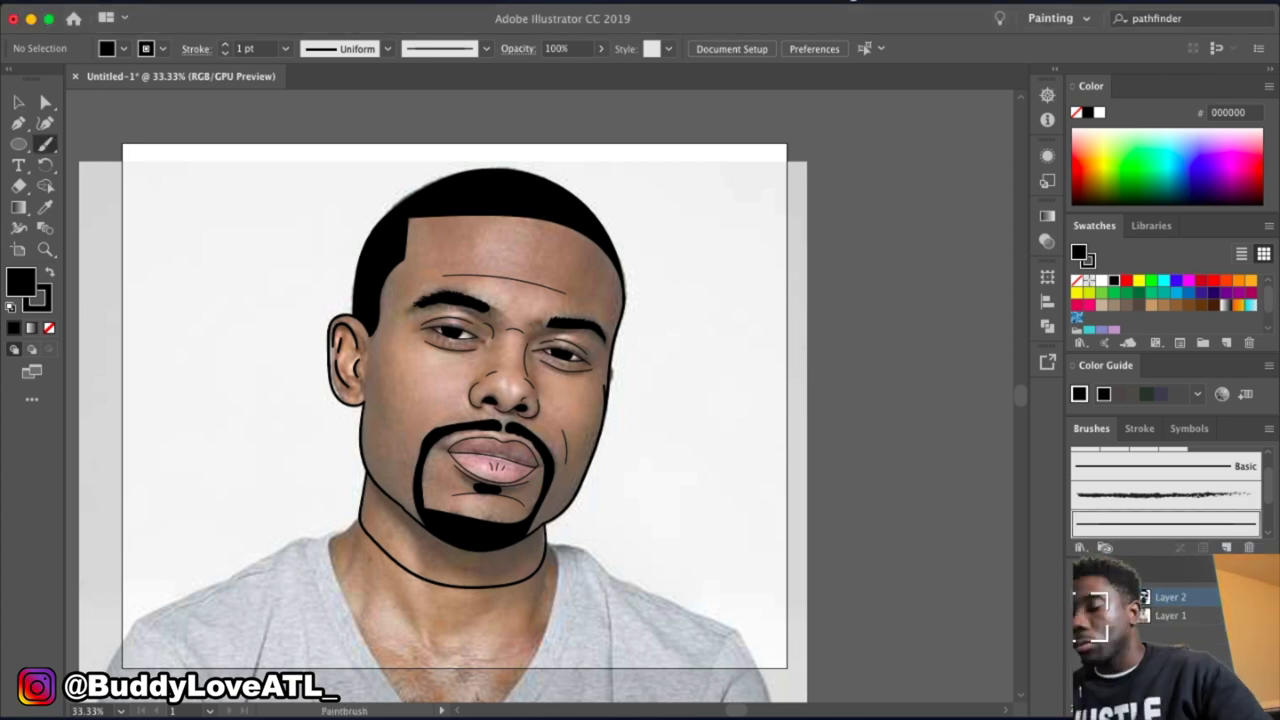
{"action": "left_click", "coordinate": [1080, 620]}
{"action": "left_click", "coordinate": [1080, 620]}
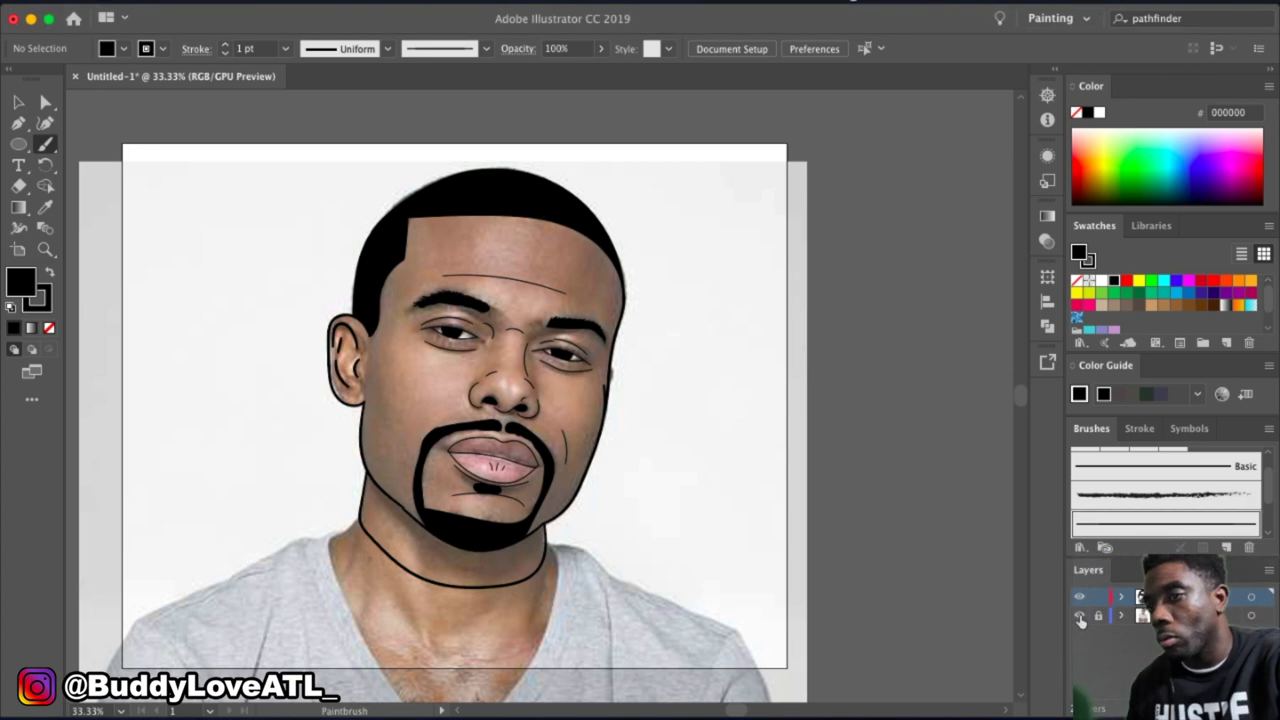
{"action": "left_click", "coordinate": [1080, 620]}
{"action": "key", "text": "ctrl+plus"}
{"action": "key", "text": "ctrl+minus"}
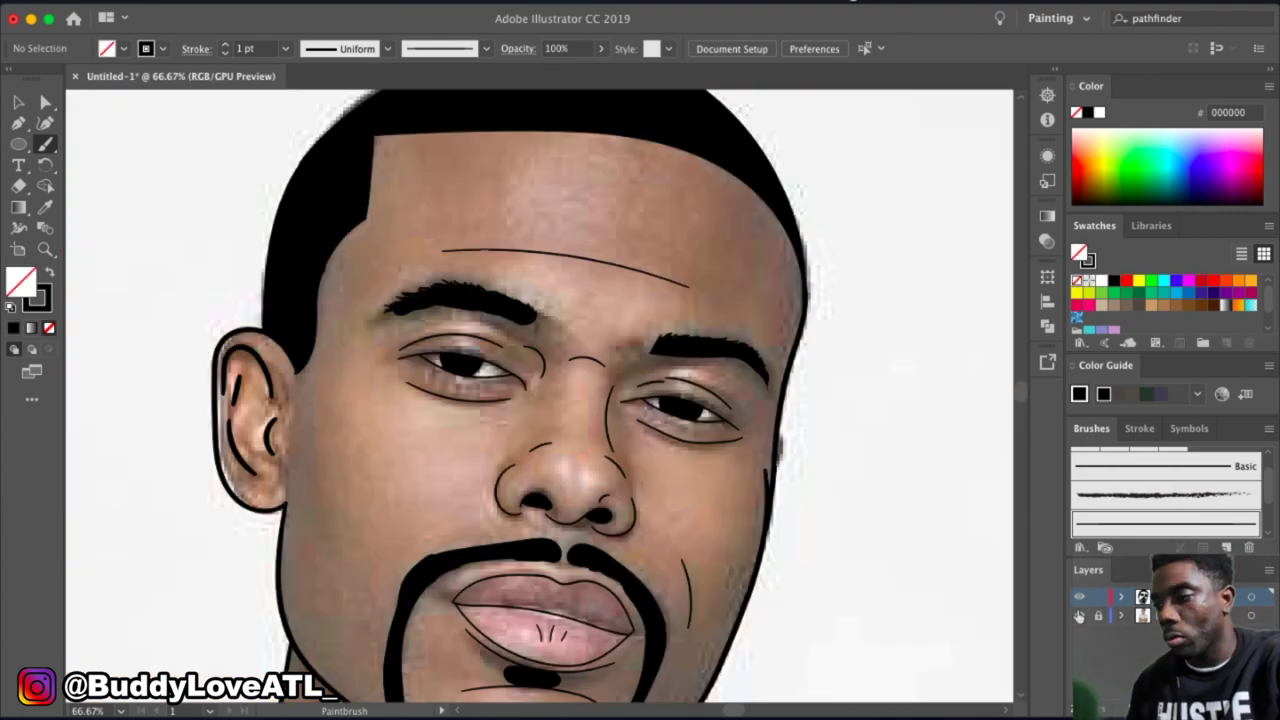
{"action": "key", "text": "ctrl+minus"}
{"action": "key", "text": "ctrl+plus"}
{"action": "key", "text": "ctrl+plus"}
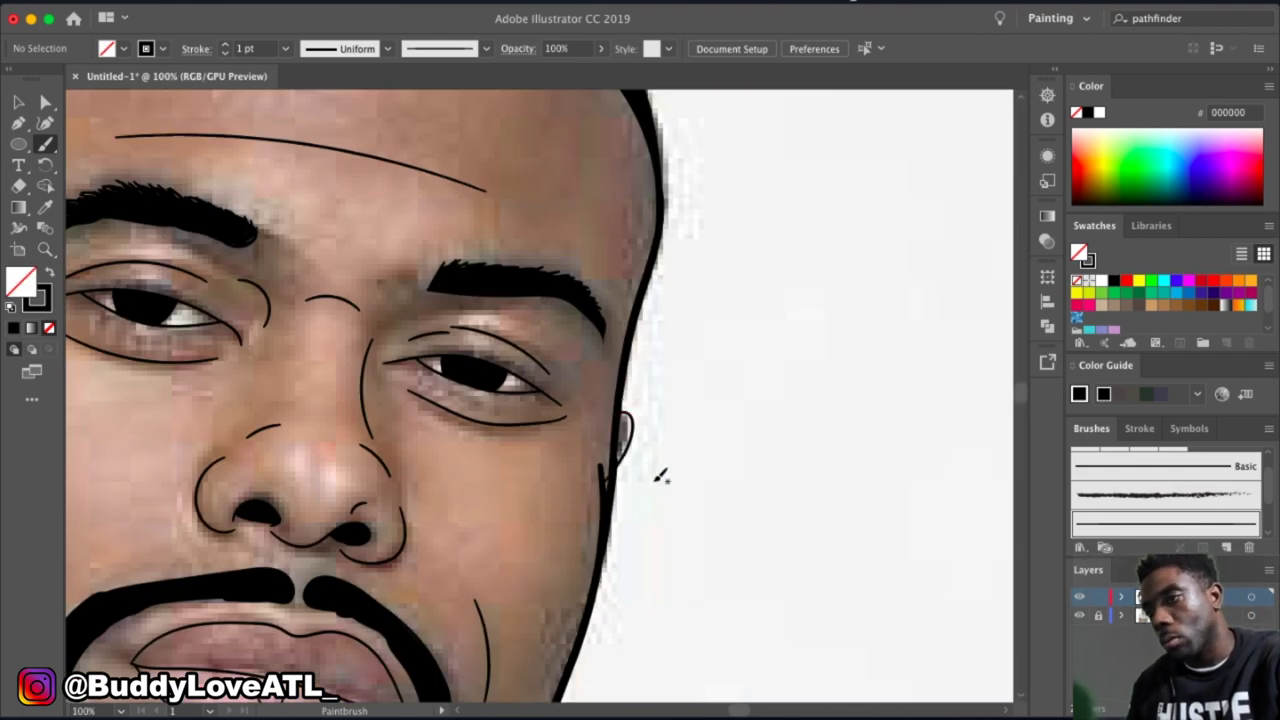
Give the right ear outline a heavier 3 pt stroke and compare it against the photo.
{"action": "key", "text": "ctrl+z"}
{"action": "left_click", "coordinate": [225, 45]}
{"action": "left_click", "coordinate": [1078, 599]}
{"action": "left_click", "coordinate": [1078, 599]}
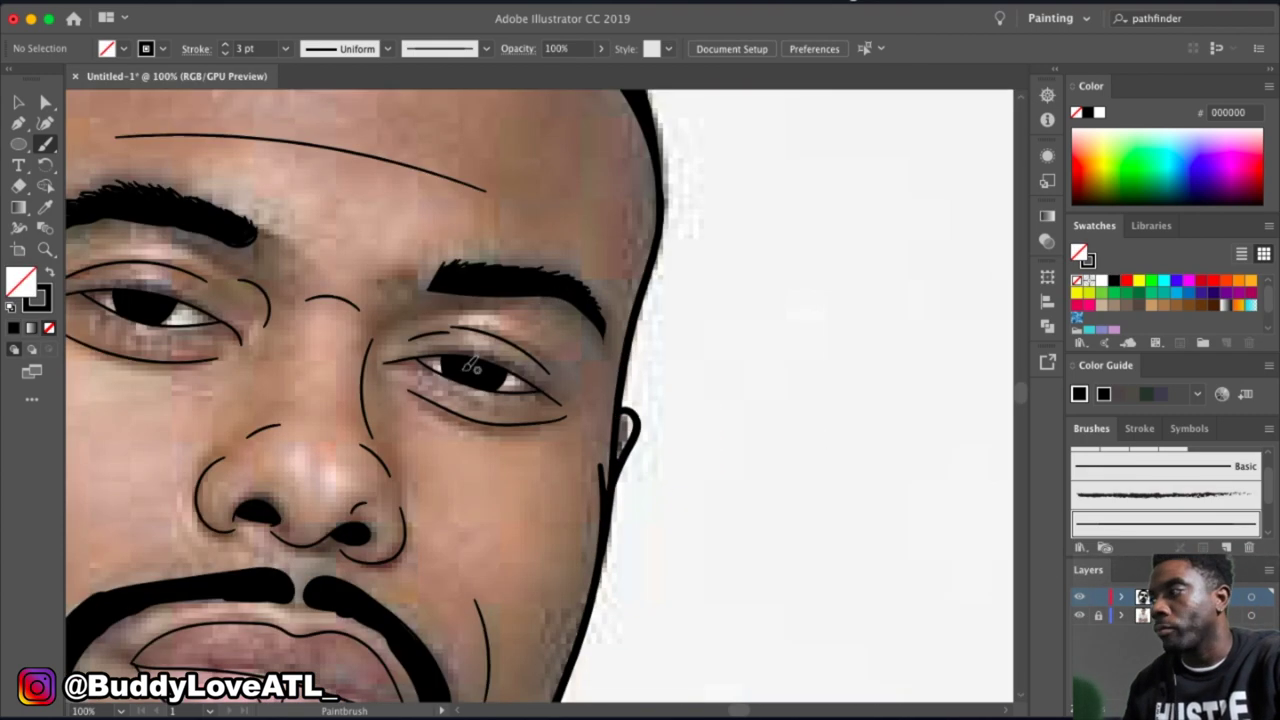
{"action": "key", "text": "ctrl+0"}
{"action": "key", "text": "ctrl+plus"}
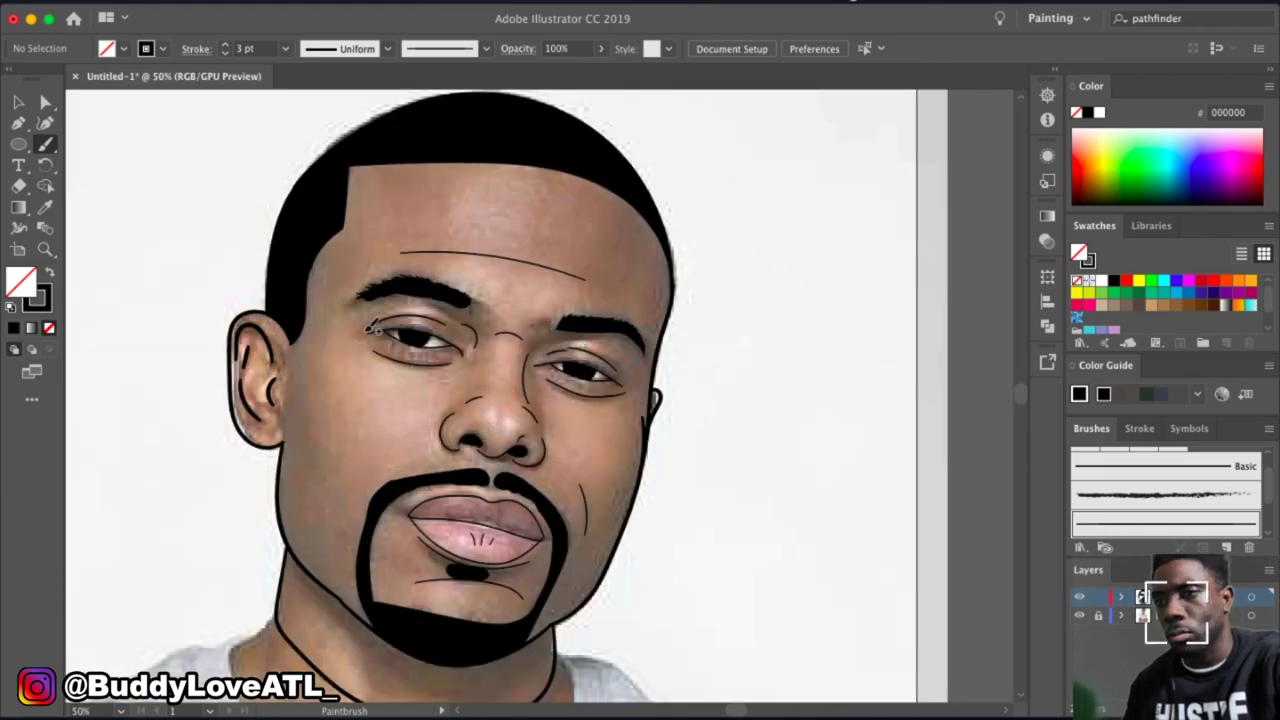
{"action": "key", "text": "ctrl+minus"}
{"action": "key", "text": "ctrl+plus"}
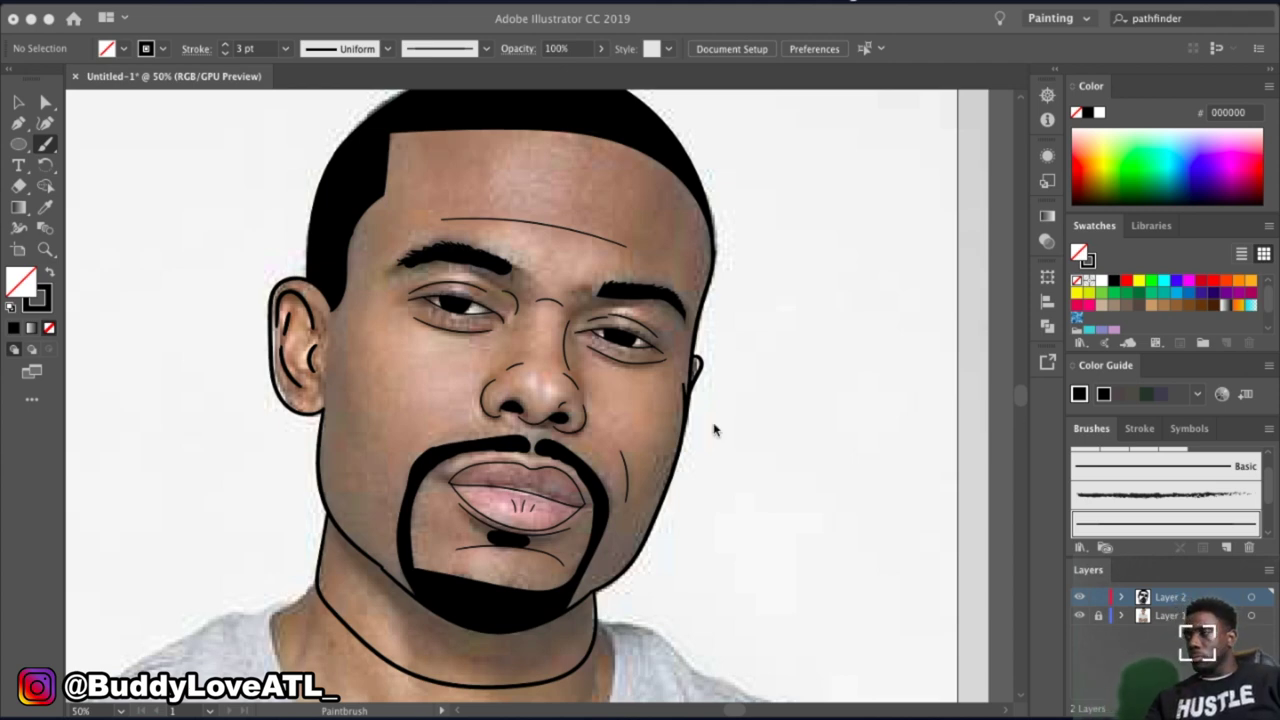
Select all the line art and combine it with Pathfinder Merge.
{"action": "left_click", "coordinate": [18, 102]}
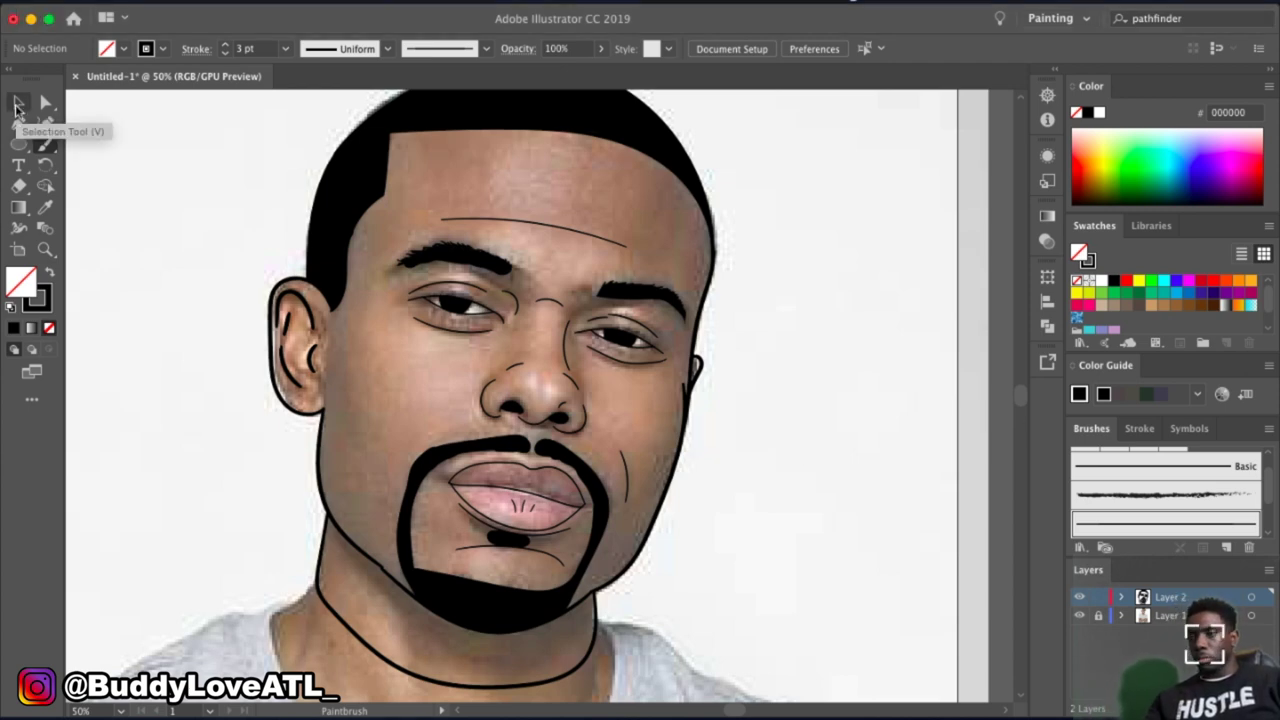
{"action": "key", "text": "ctrl+minus"}
{"action": "key", "text": "ctrl+minus"}
{"action": "key", "text": "ctrl+minus"}
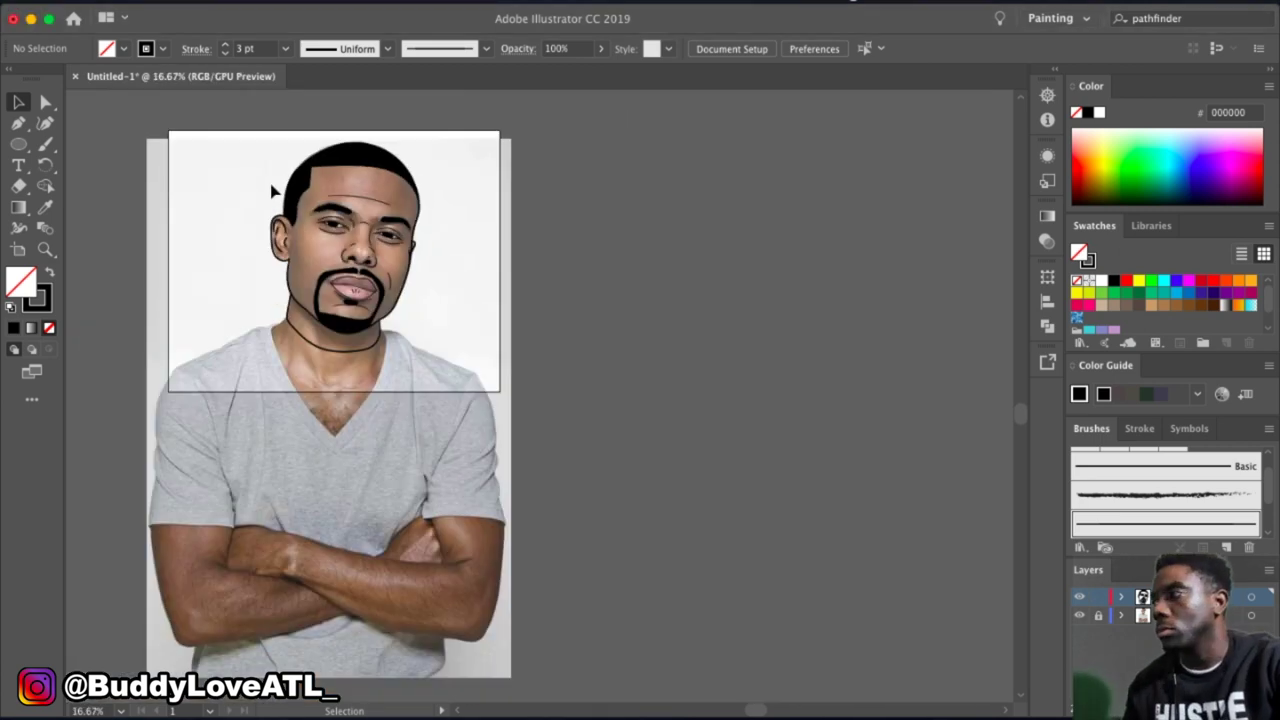
{"action": "key", "text": "ctrl+a"}
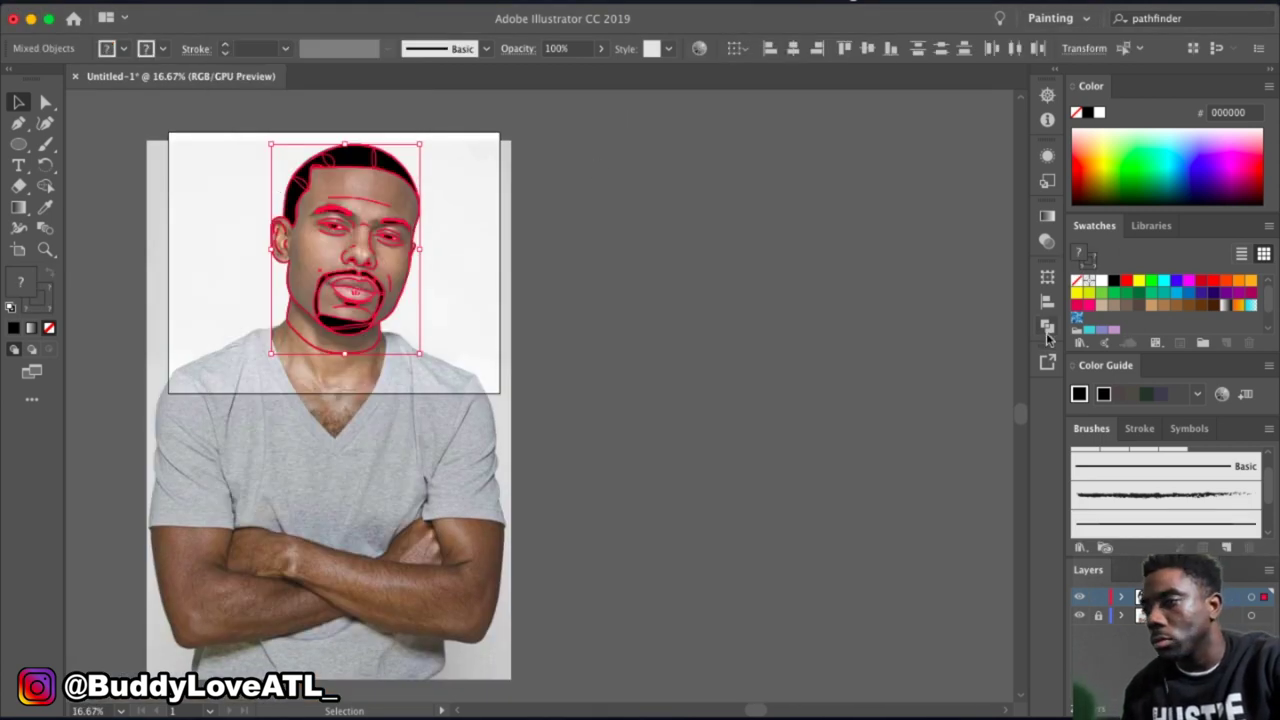
{"action": "left_click", "coordinate": [1047, 325]}
{"action": "left_click", "coordinate": [903, 360]}
Hide the photo layer and switch to the Pencil tool, zoomed in on the hairline.
{"action": "left_click", "coordinate": [886, 237]}
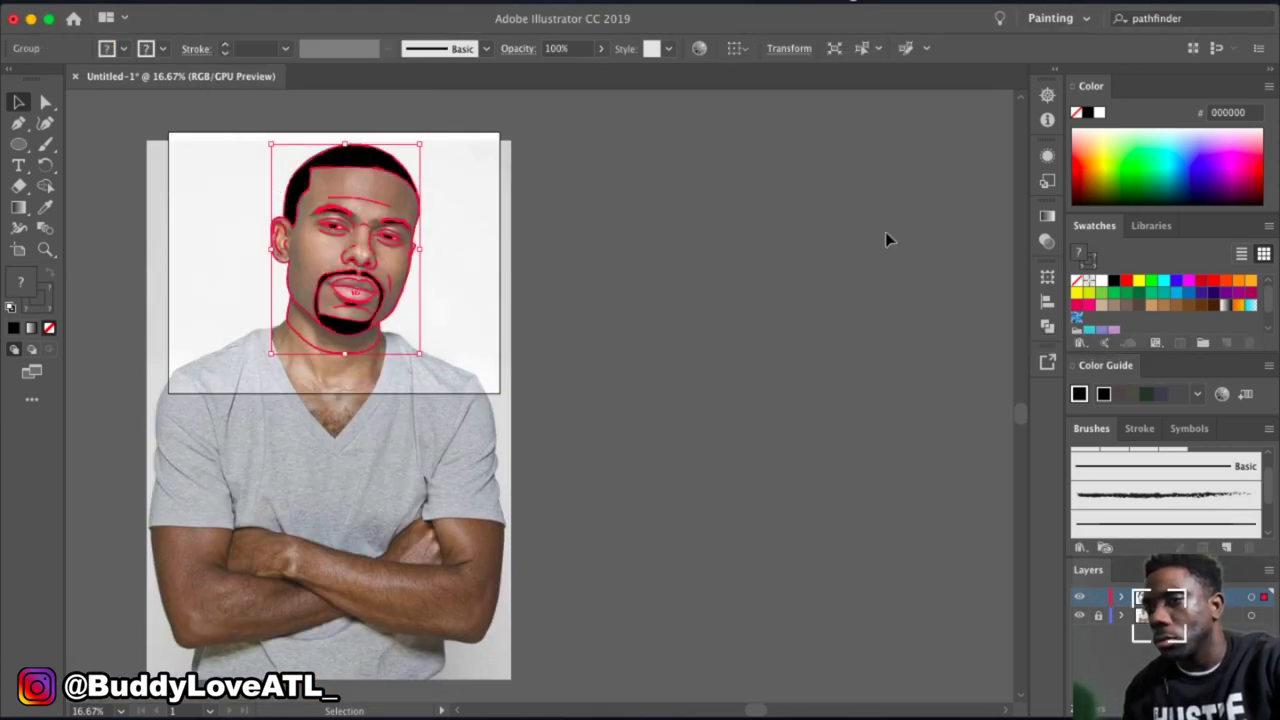
{"action": "left_click", "coordinate": [754, 573]}
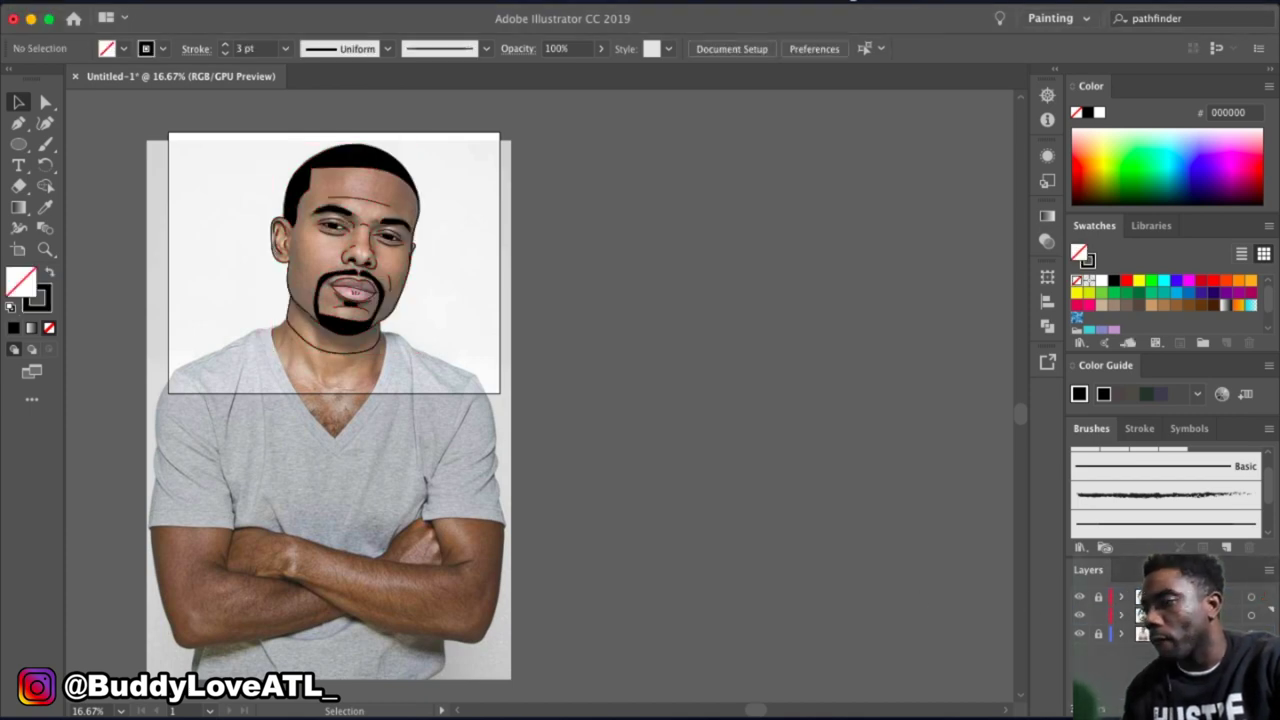
{"action": "key", "text": "ctrl+equal"}
{"action": "key", "text": "ctrl+equal"}
{"action": "key", "text": "ctrl+equal"}
{"action": "left_click", "coordinate": [1079, 633]}
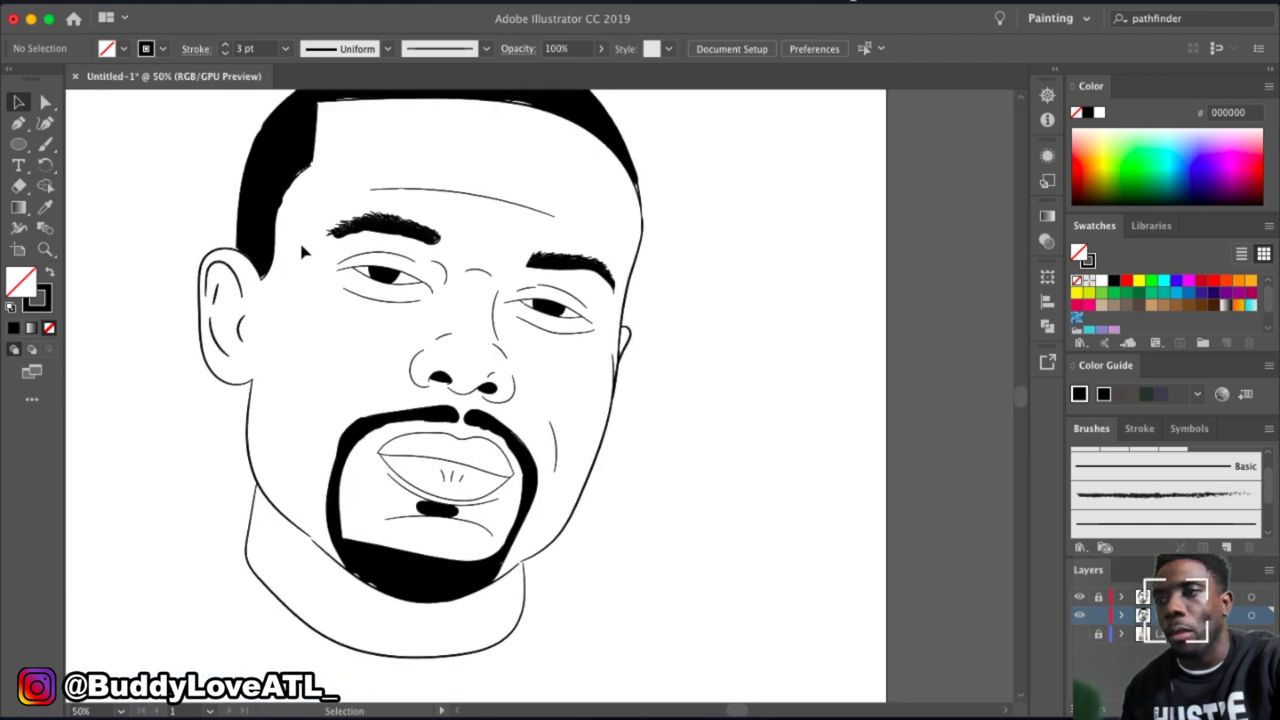
{"action": "key", "text": "n"}
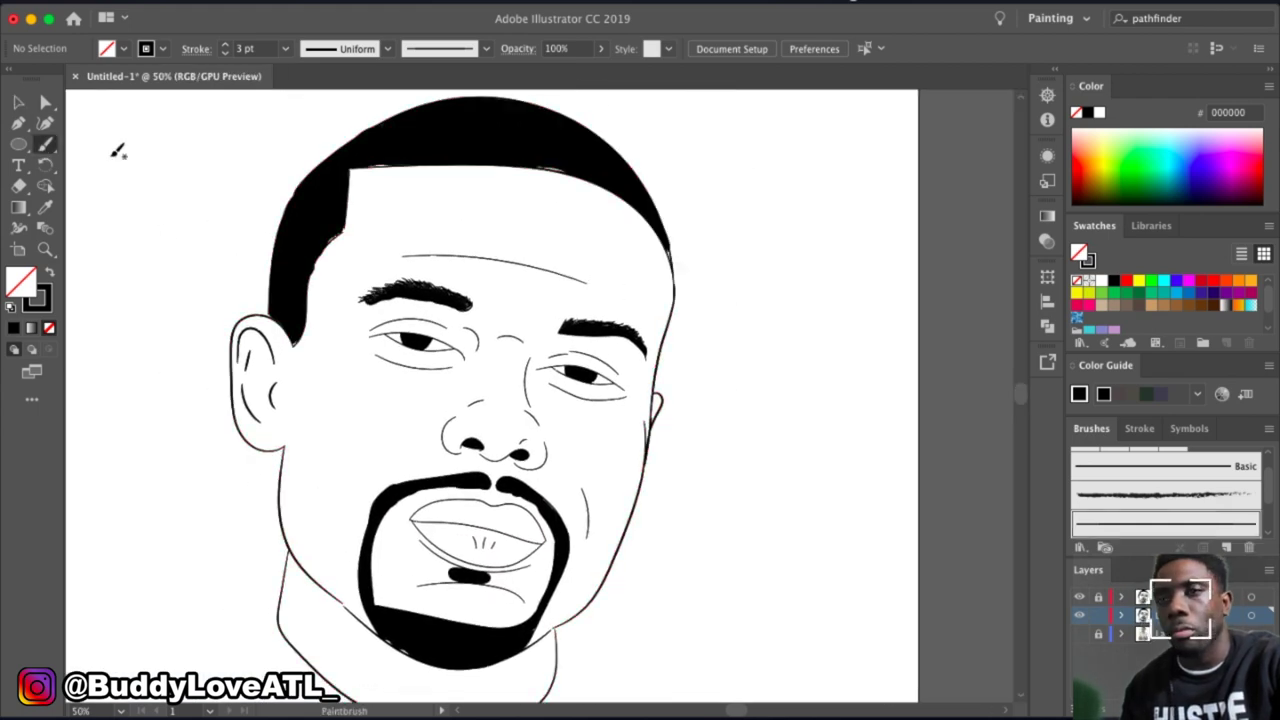
{"action": "key", "text": "ctrl+equal"}
{"action": "key", "text": "ctrl+equal"}
{"action": "key", "text": "ctrl+equal"}
{"action": "key", "text": "ctrl+equal"}
Draw black-filled pencil patches over the white gaps along the hair edges.
{"action": "left_click_drag", "start_coordinate": [297, 303], "coordinate": [512, 345]}
{"action": "left_click", "coordinate": [123, 48]}
{"action": "left_click", "coordinate": [34, 72]}
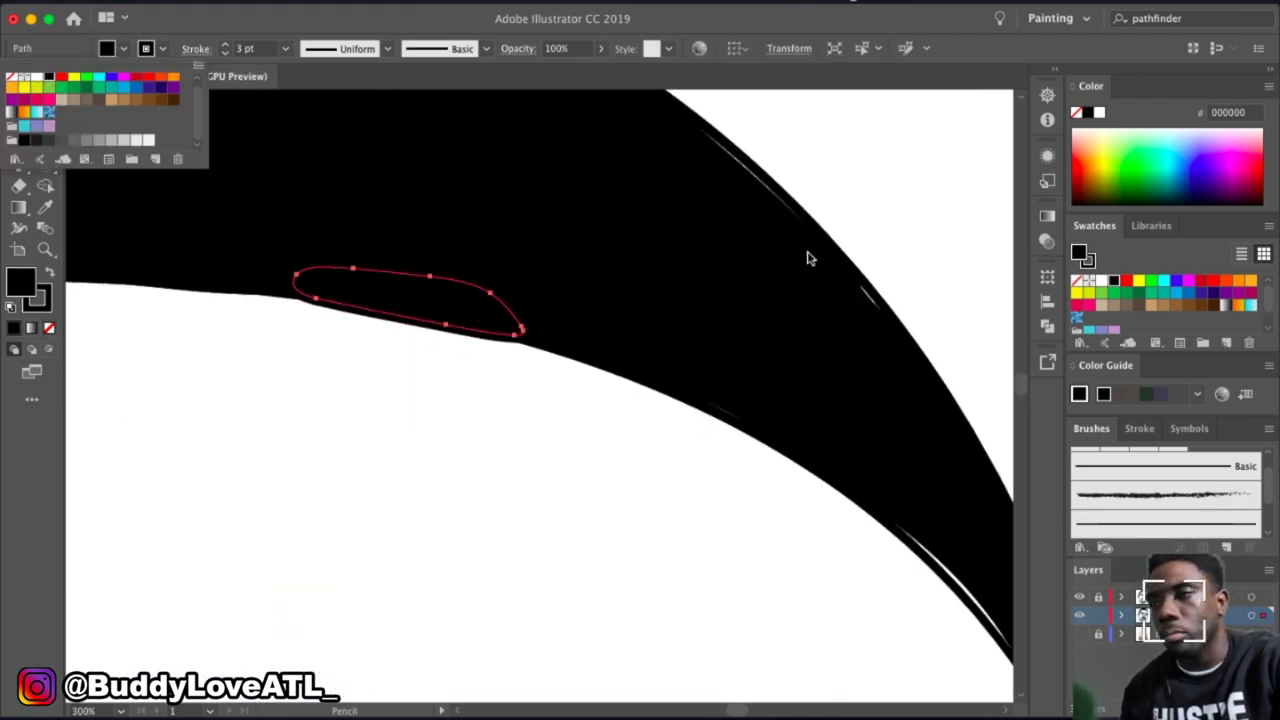
{"action": "left_click_drag", "start_coordinate": [704, 128], "coordinate": [712, 130]}
{"action": "key", "text": "ctrl+z"}
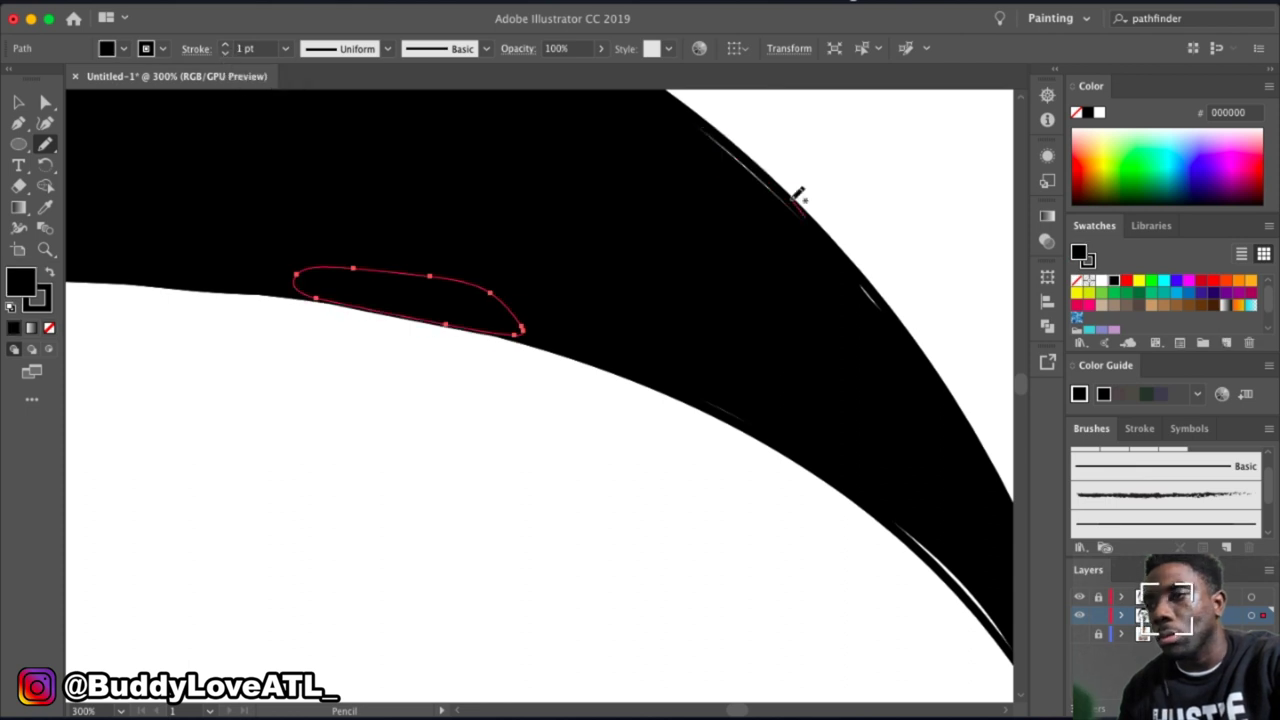
{"action": "left_click_drag", "start_coordinate": [776, 194], "coordinate": [777, 218]}
{"action": "left_click_drag", "start_coordinate": [868, 312], "coordinate": [850, 288]}
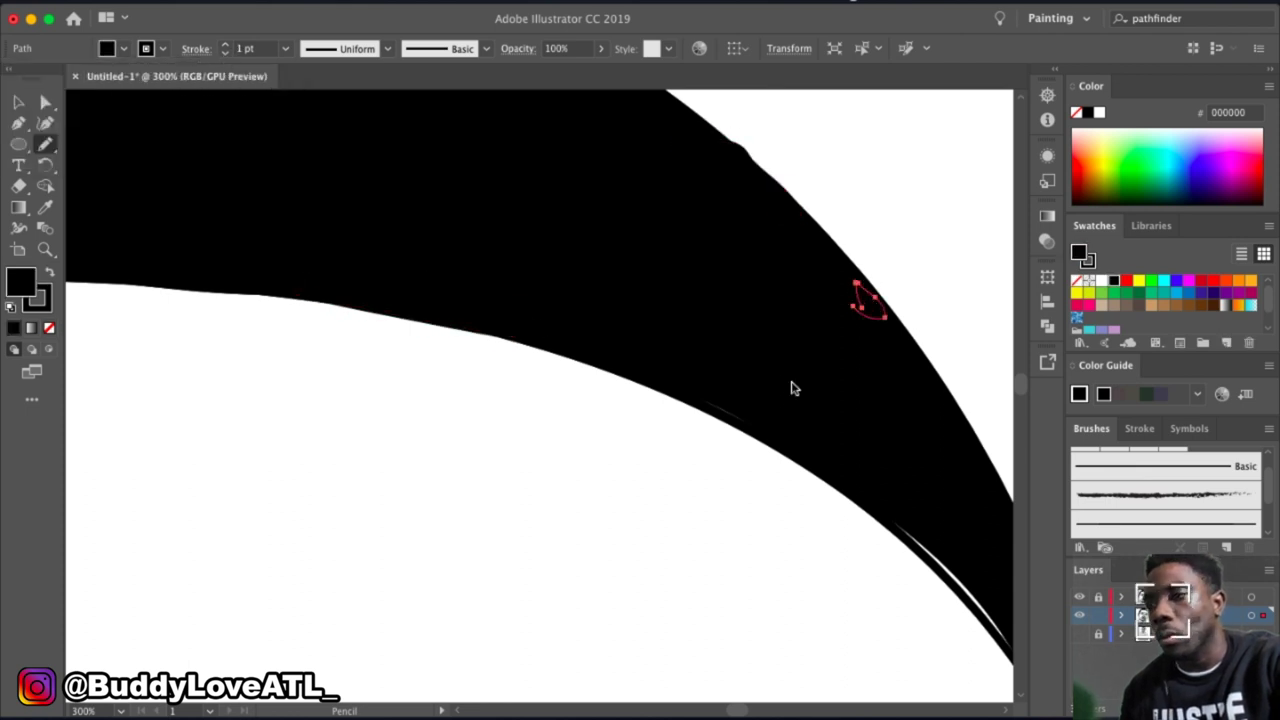
{"action": "scroll", "coordinate": [791, 386], "scroll_direction": "down", "scroll_amount": 3}
{"action": "scroll", "coordinate": [897, 308], "scroll_direction": "up", "scroll_amount": 3}
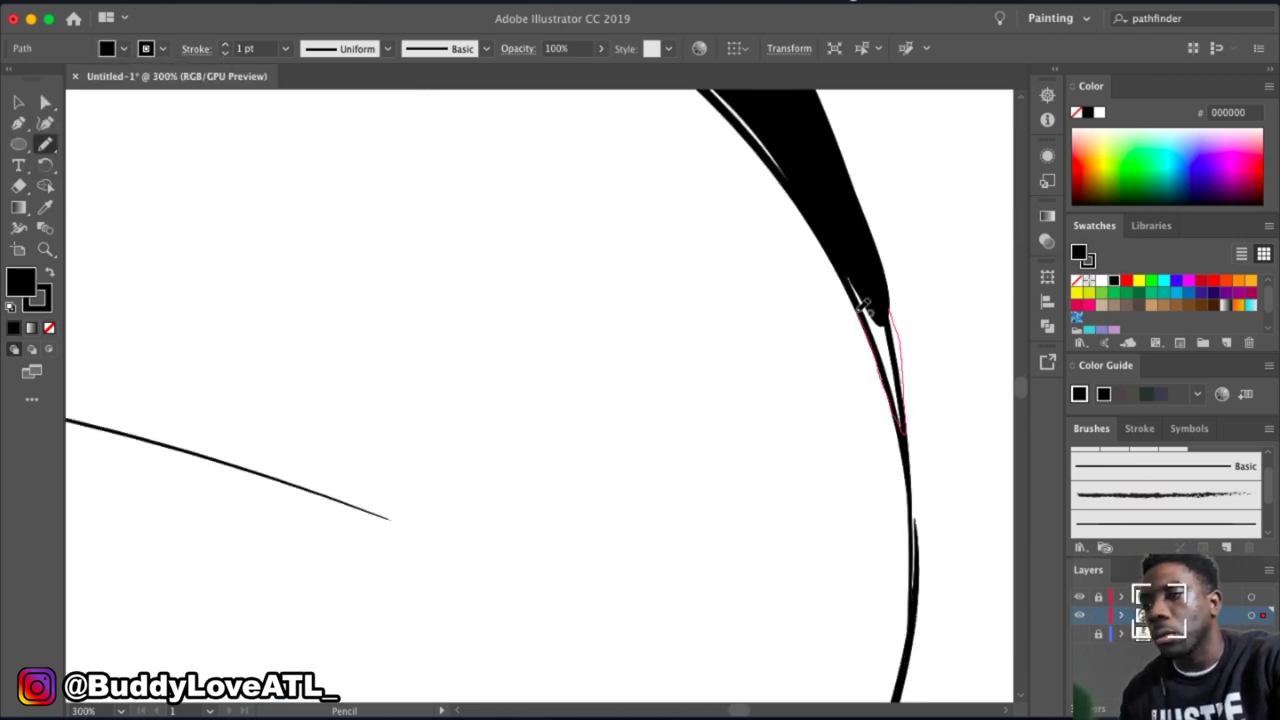
{"action": "left_click_drag", "start_coordinate": [865, 307], "coordinate": [845, 262]}
{"action": "scroll", "coordinate": [797, 254], "scroll_direction": "up", "scroll_amount": 3}
{"action": "left_click_drag", "start_coordinate": [697, 235], "coordinate": [771, 327]}
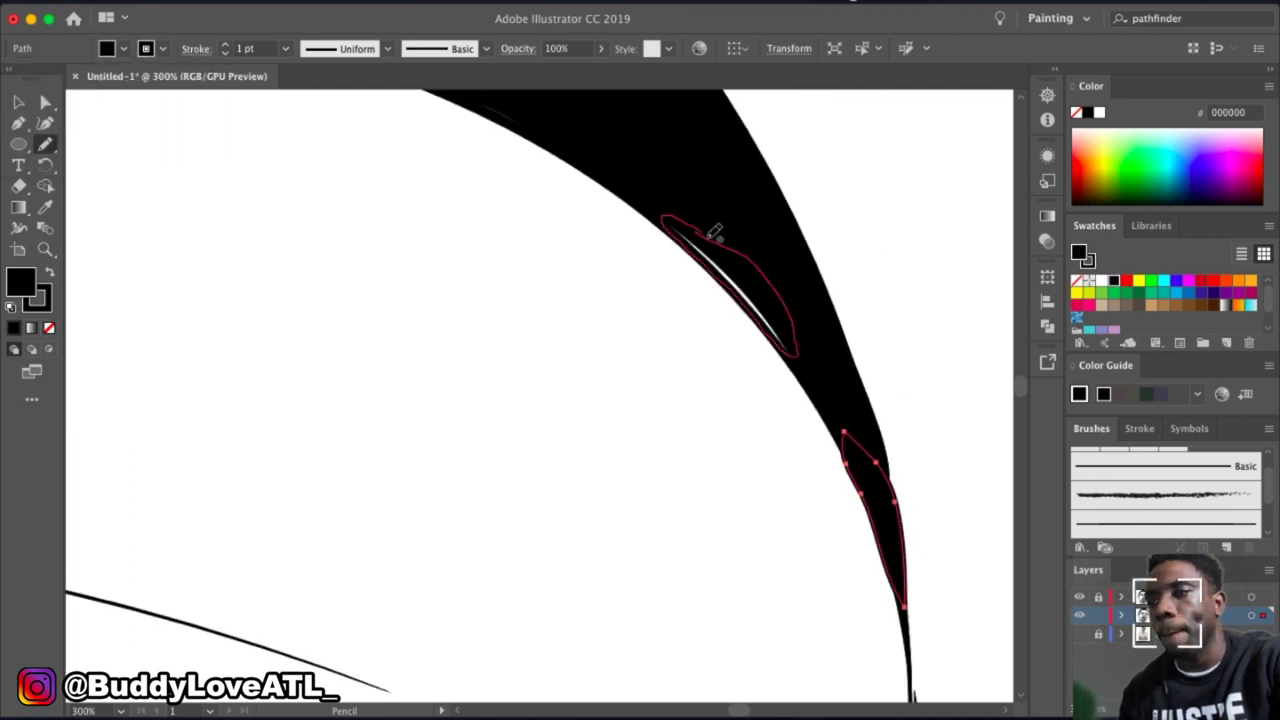
Patch the white gaps at the hairline corner, top edge and along the sideburn.
{"action": "scroll", "coordinate": [713, 231], "scroll_direction": "down", "scroll_amount": 3}
{"action": "scroll", "coordinate": [483, 191], "scroll_direction": "up", "scroll_amount": 3}
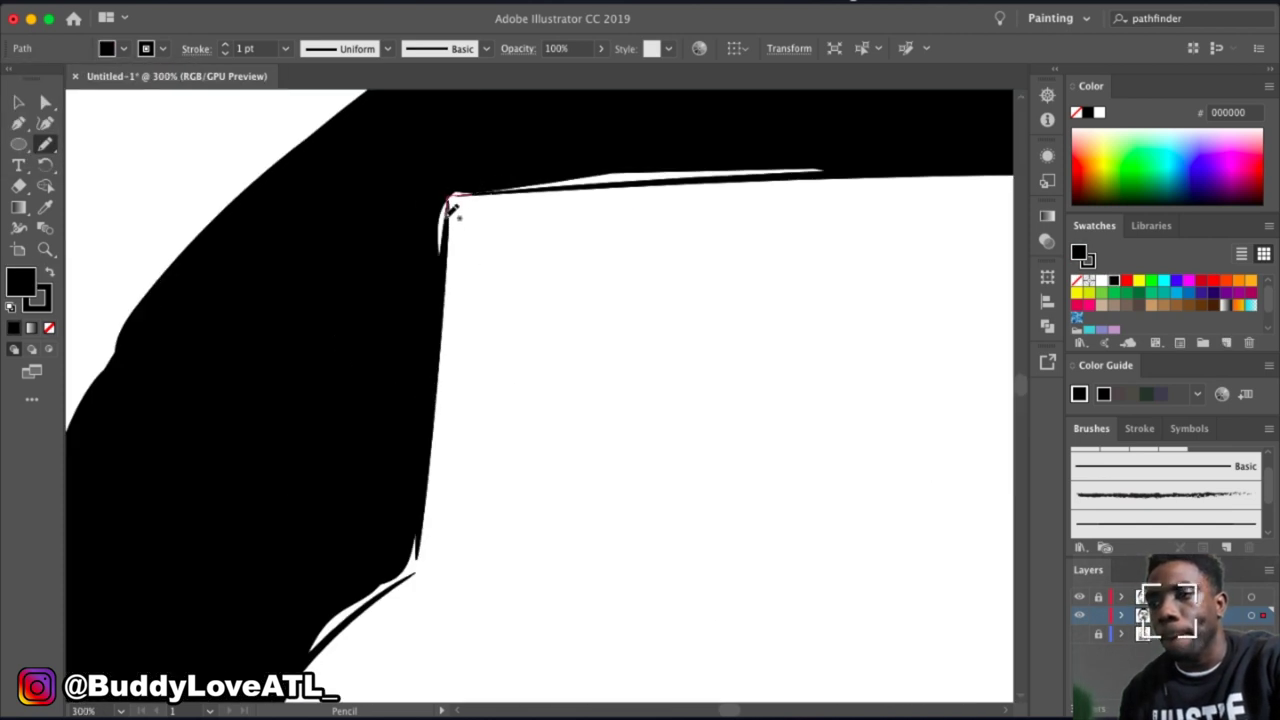
{"action": "left_click_drag", "start_coordinate": [452, 210], "coordinate": [830, 167]}
{"action": "left_click_drag", "start_coordinate": [585, 180], "coordinate": [483, 163]}
{"action": "scroll", "coordinate": [340, 457], "scroll_direction": "down", "scroll_amount": 2}
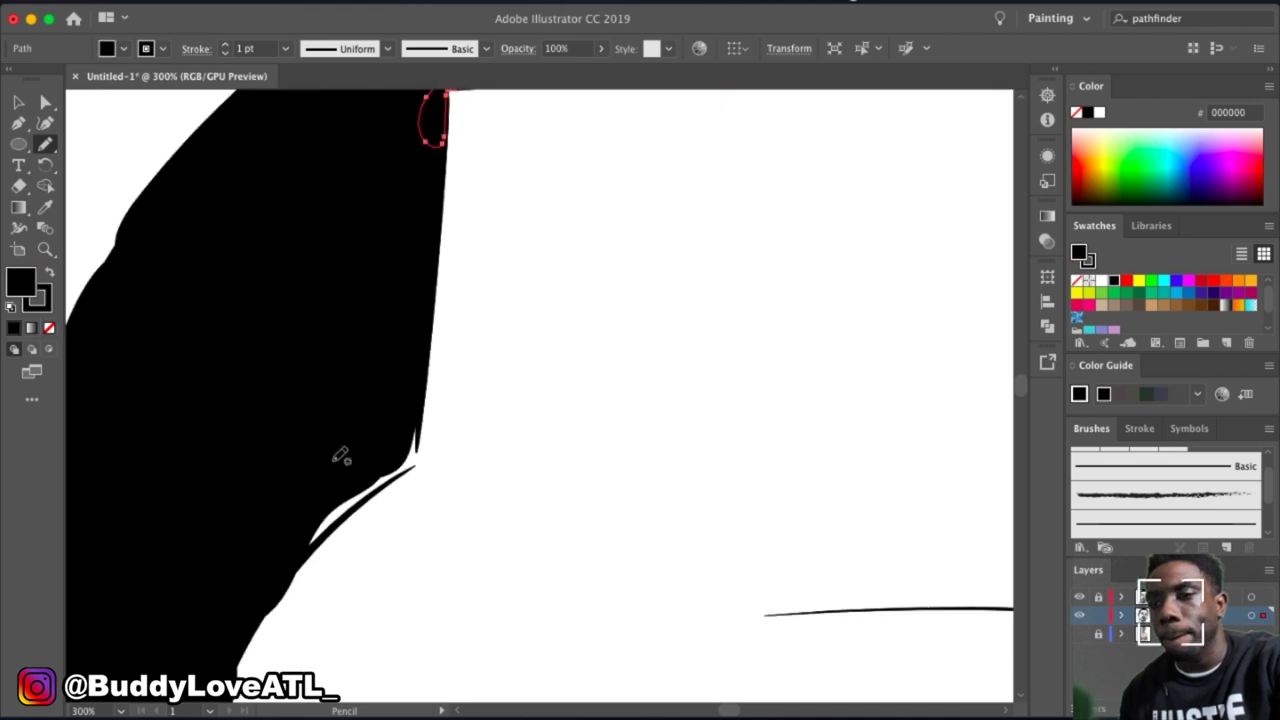
{"action": "left_click_drag", "start_coordinate": [398, 436], "coordinate": [410, 445]}
{"action": "scroll", "coordinate": [194, 329], "scroll_direction": "down", "scroll_amount": 3}
{"action": "scroll", "coordinate": [128, 296], "scroll_direction": "up", "scroll_amount": 3}
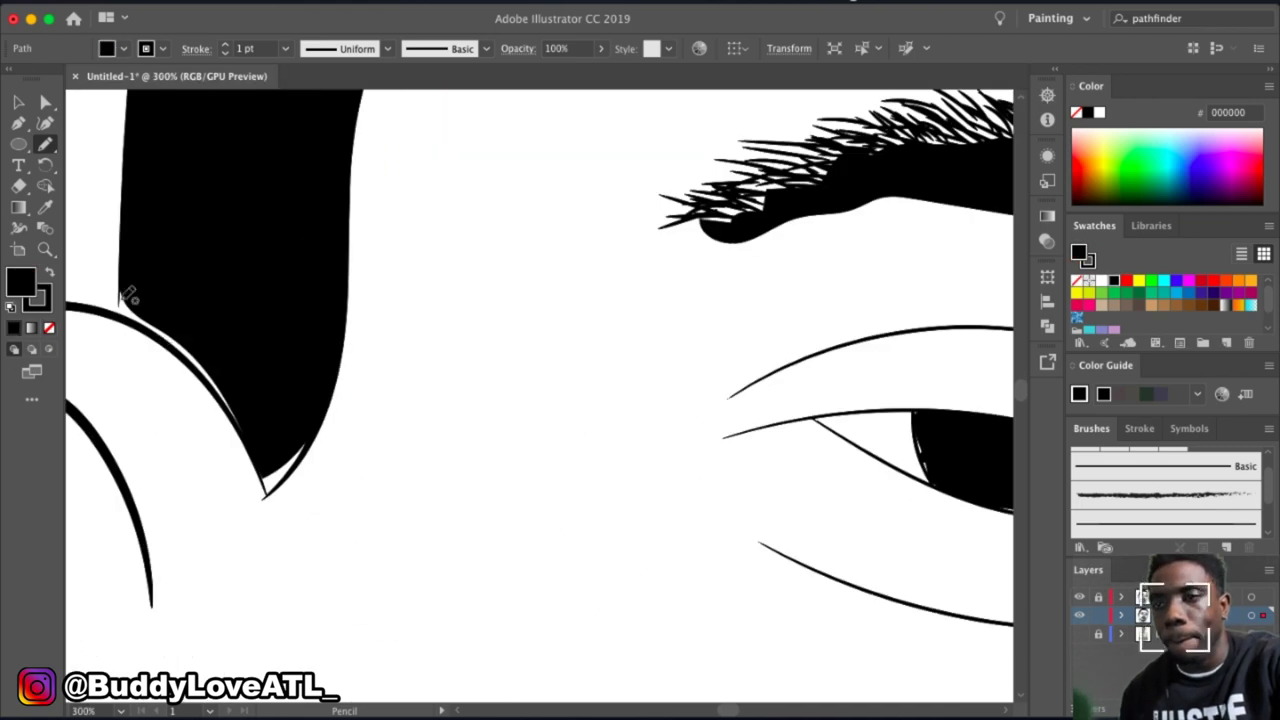
{"action": "left_click_drag", "start_coordinate": [246, 401], "coordinate": [245, 399]}
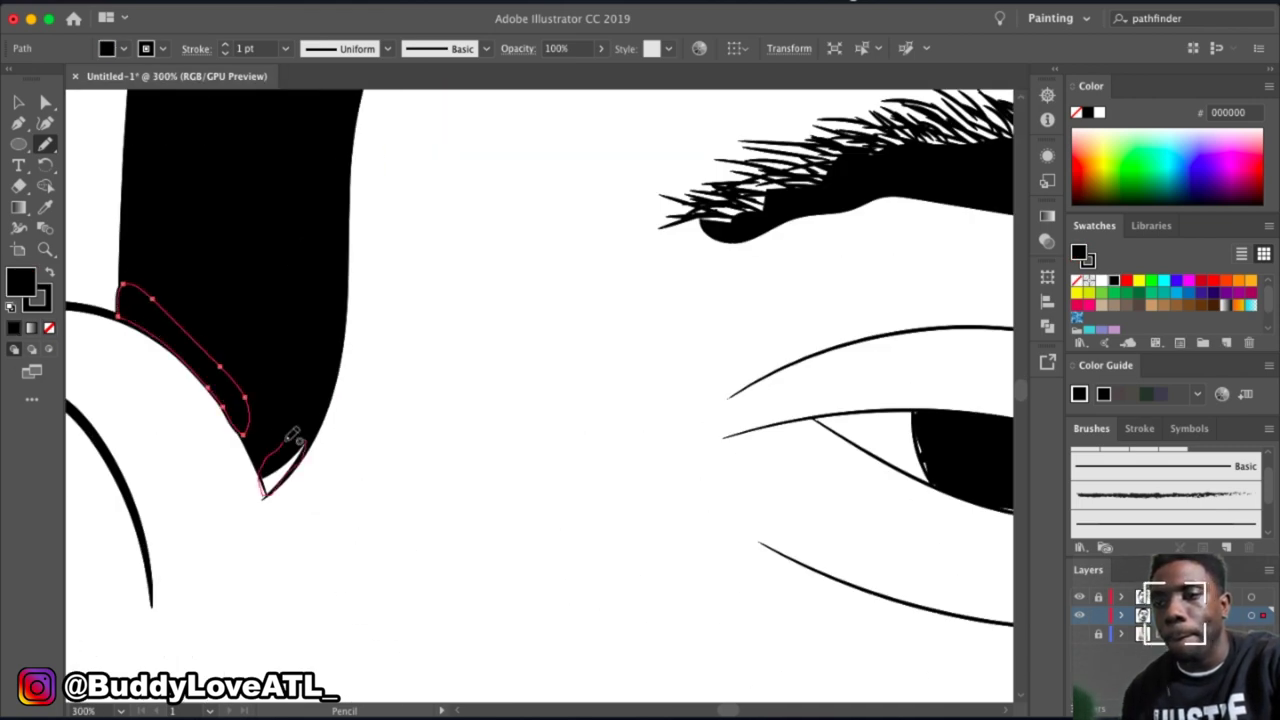
{"action": "scroll", "coordinate": [293, 435], "scroll_direction": "down", "scroll_amount": 5}
{"action": "scroll", "coordinate": [600, 388], "scroll_direction": "up", "scroll_amount": 5}
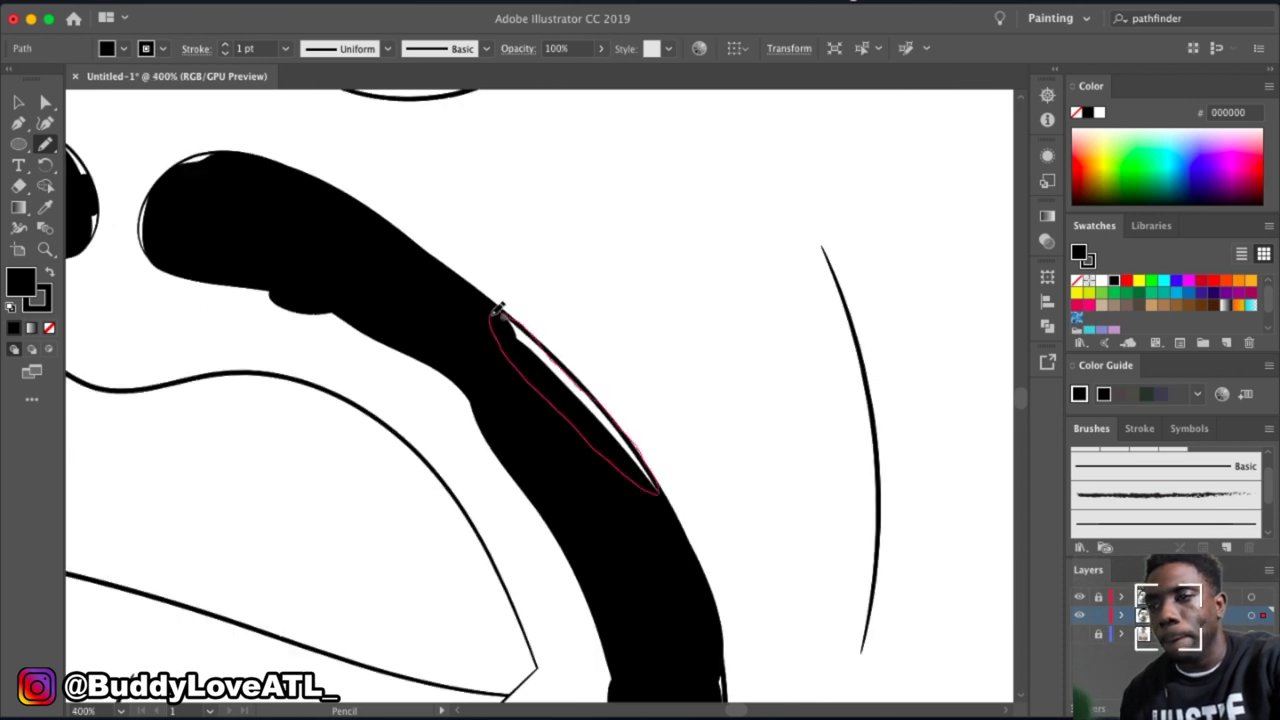
Cover the gaps on the moustache and beard edges with black patches, then zoom out.
{"action": "left_click_drag", "start_coordinate": [500, 310], "coordinate": [488, 322]}
{"action": "left_click_drag", "start_coordinate": [190, 160], "coordinate": [174, 170]}
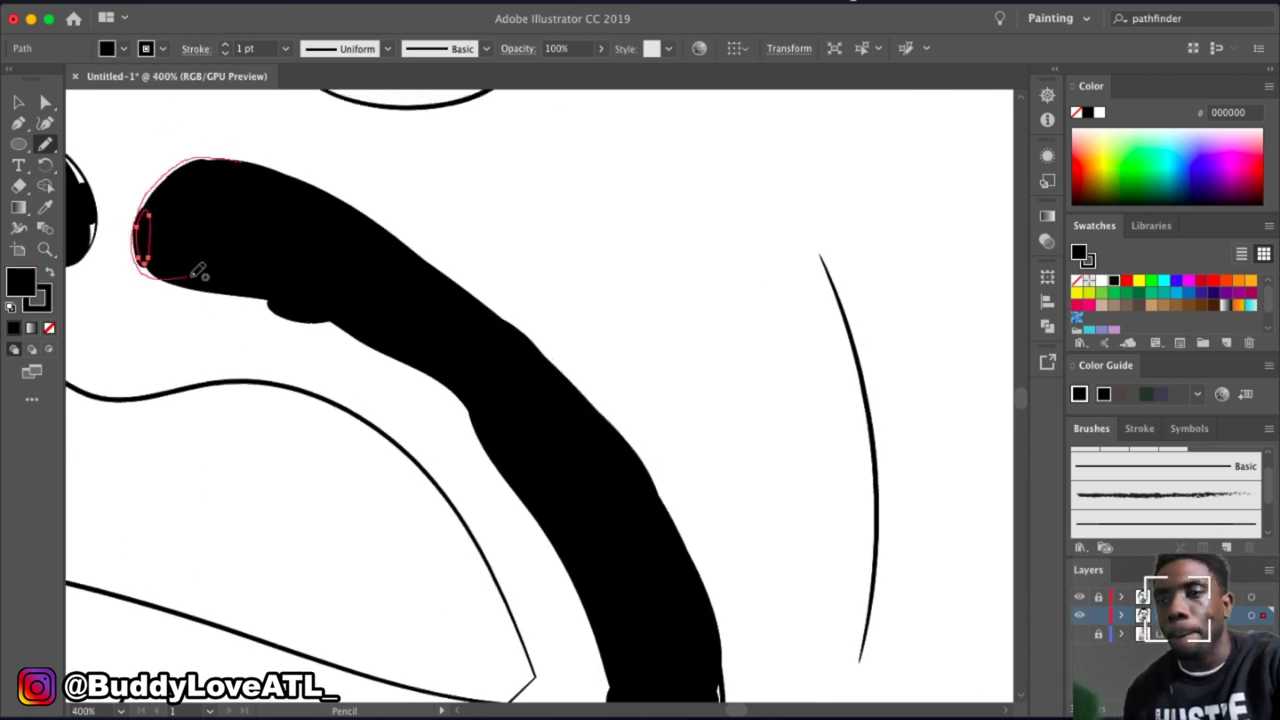
{"action": "left_click_drag", "start_coordinate": [194, 276], "coordinate": [253, 244]}
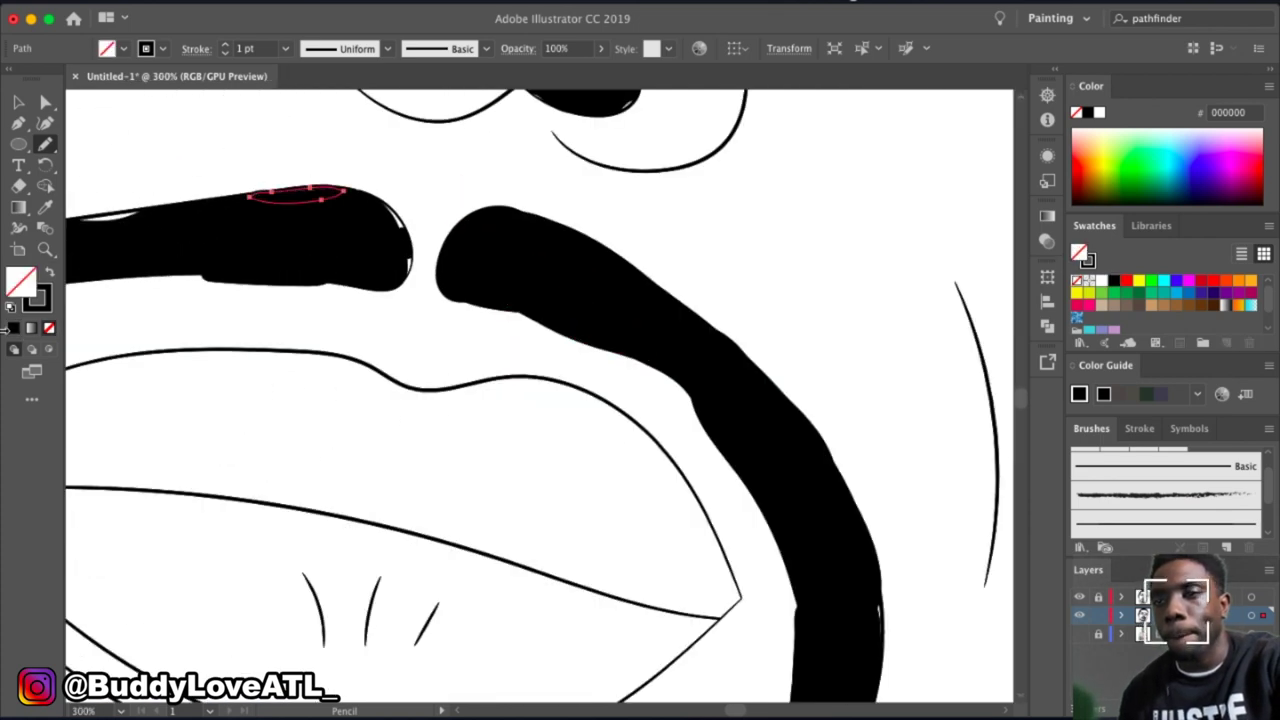
{"action": "left_click_drag", "start_coordinate": [410, 236], "coordinate": [402, 284]}
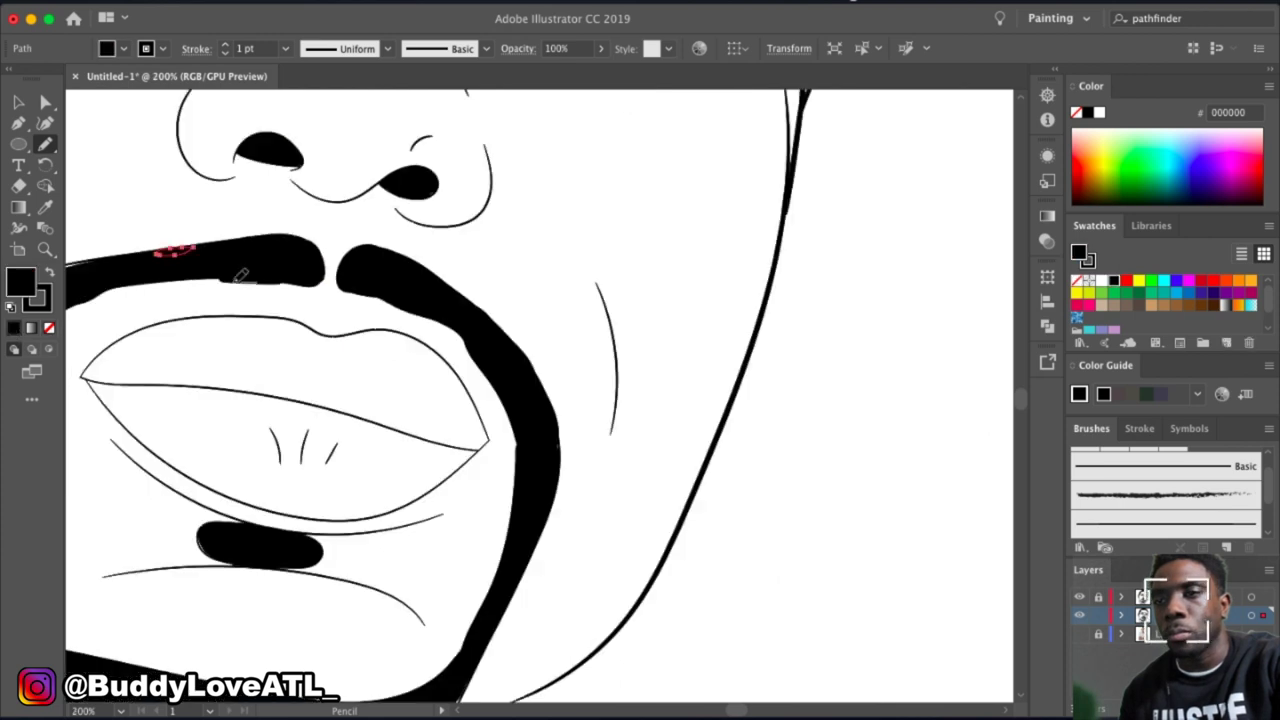
{"action": "left_click_drag", "start_coordinate": [298, 396], "coordinate": [290, 398]}
{"action": "left_click", "coordinate": [14, 328]}
{"action": "left_click_drag", "start_coordinate": [790, 262], "coordinate": [800, 290]}
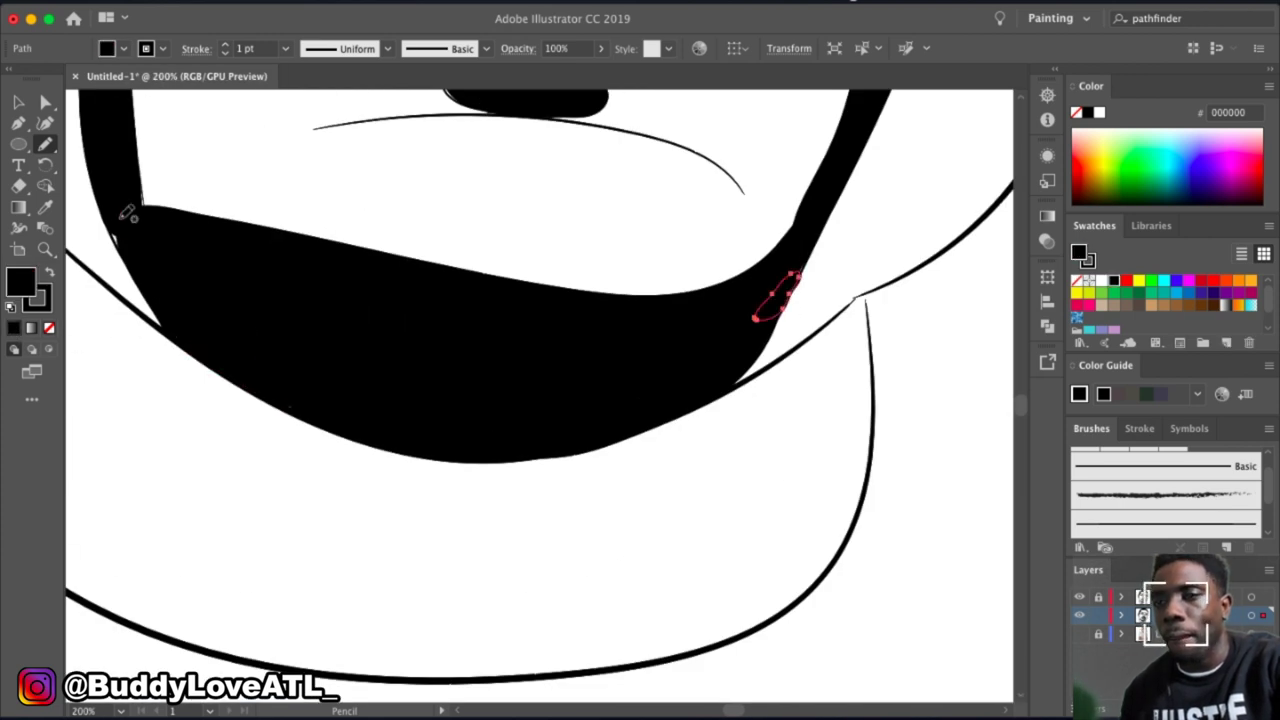
{"action": "left_click", "coordinate": [49, 328]}
{"action": "key", "text": "ctrl+minus"}
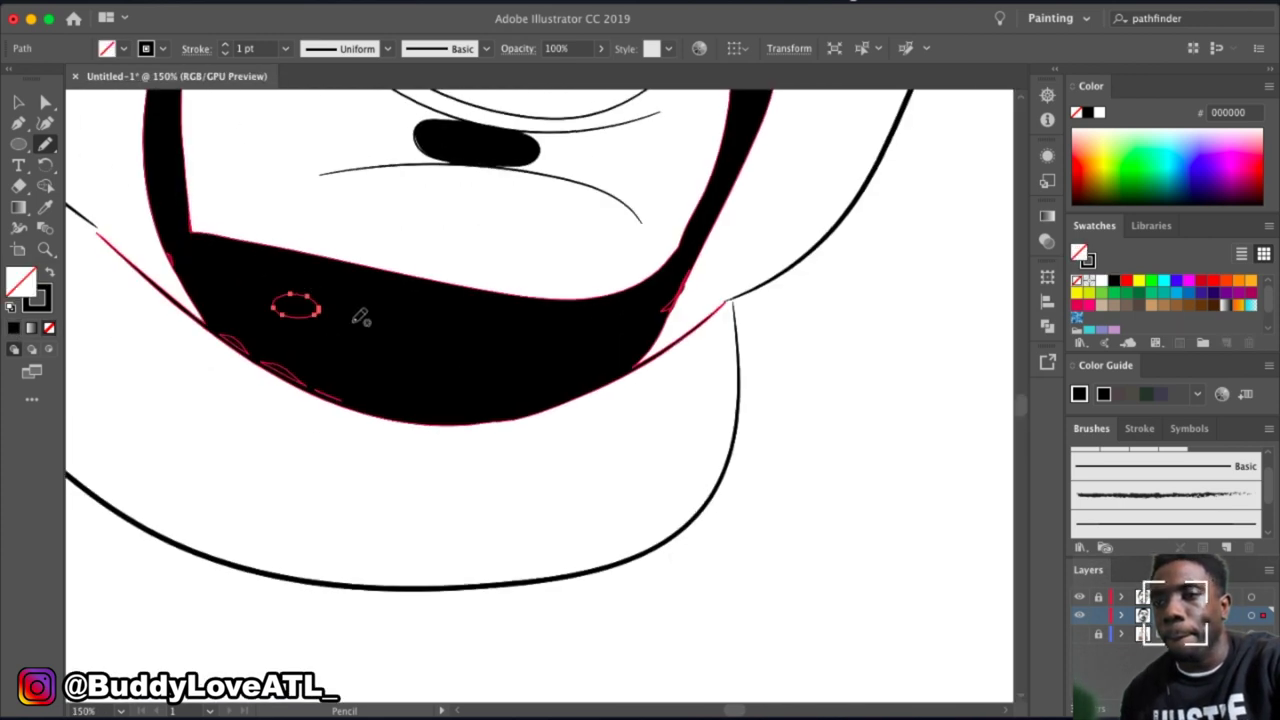
{"action": "key", "text": "ctrl+minus"}
{"action": "key", "text": "ctrl+minus"}
Expand all the brush-stroked line art, hair and beard via Object > Expand and merge it with Pathfinder.
{"action": "key", "text": "v"}
{"action": "key", "text": "ctrl+a"}
{"action": "left_click", "coordinate": [235, 2]}
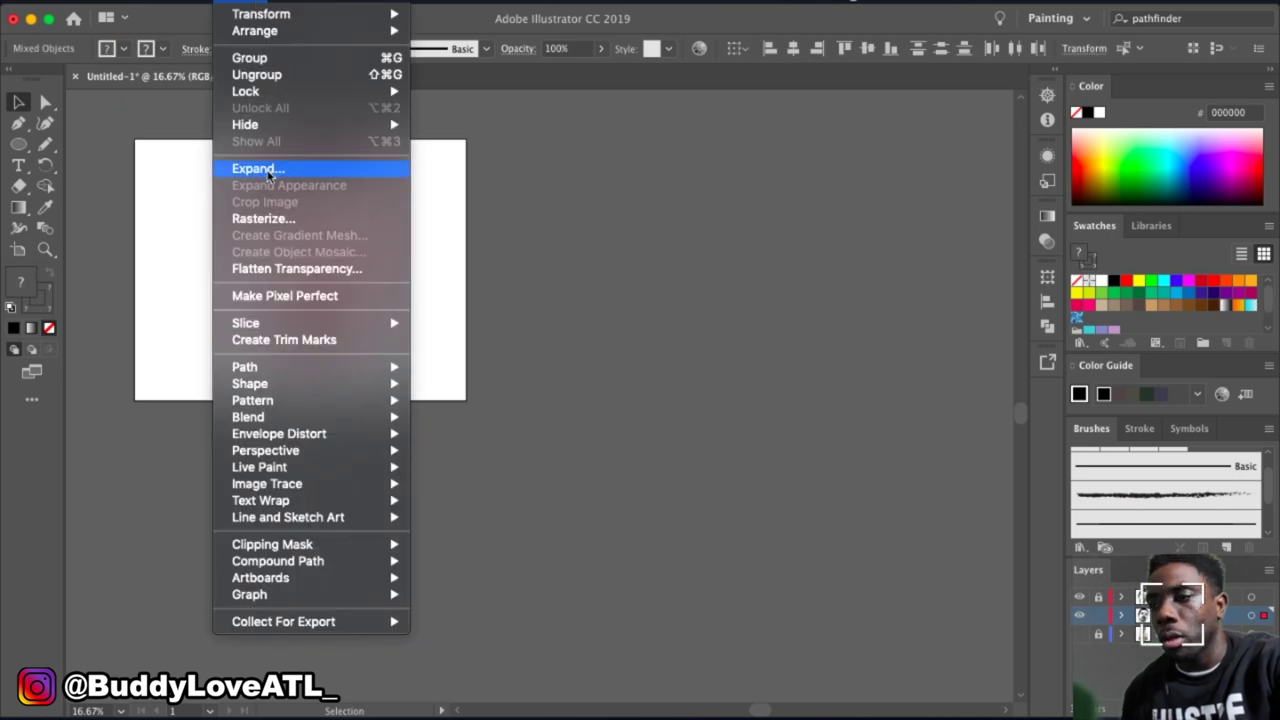
{"action": "left_click", "coordinate": [258, 168]}
{"action": "left_click", "coordinate": [691, 466]}
{"action": "left_click", "coordinate": [1047, 326]}
{"action": "left_click", "coordinate": [903, 362]}
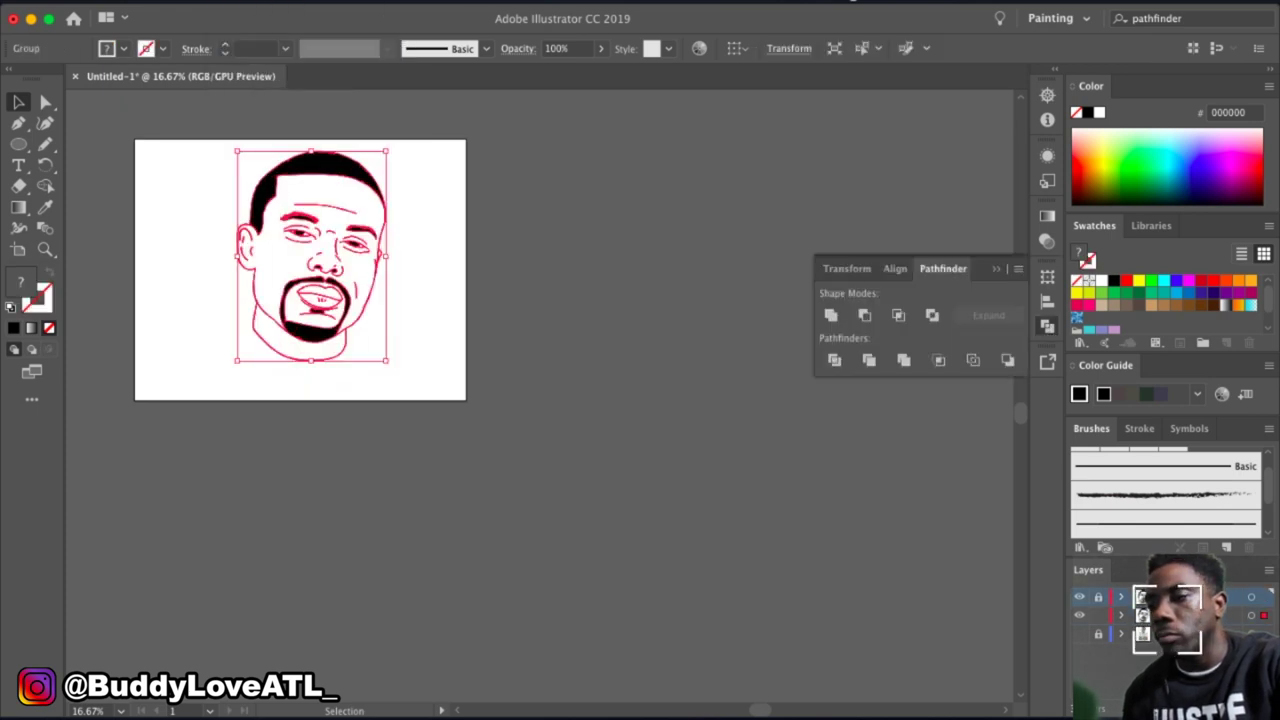
{"action": "key", "text": "ctrl+shift+a"}
{"action": "key", "text": "ctrl+a"}
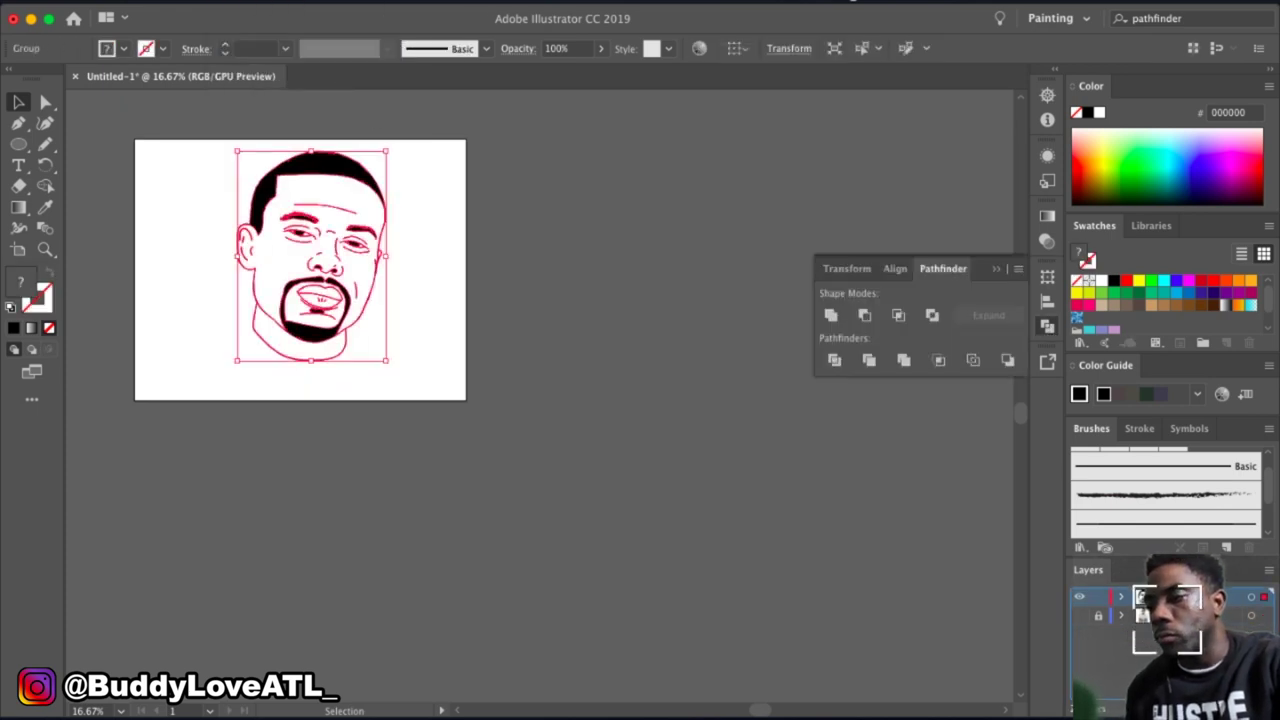
{"action": "key", "text": "ctrl+shift+a"}
{"action": "scroll", "coordinate": [469, 286], "scroll_direction": "up", "scroll_amount": 5}
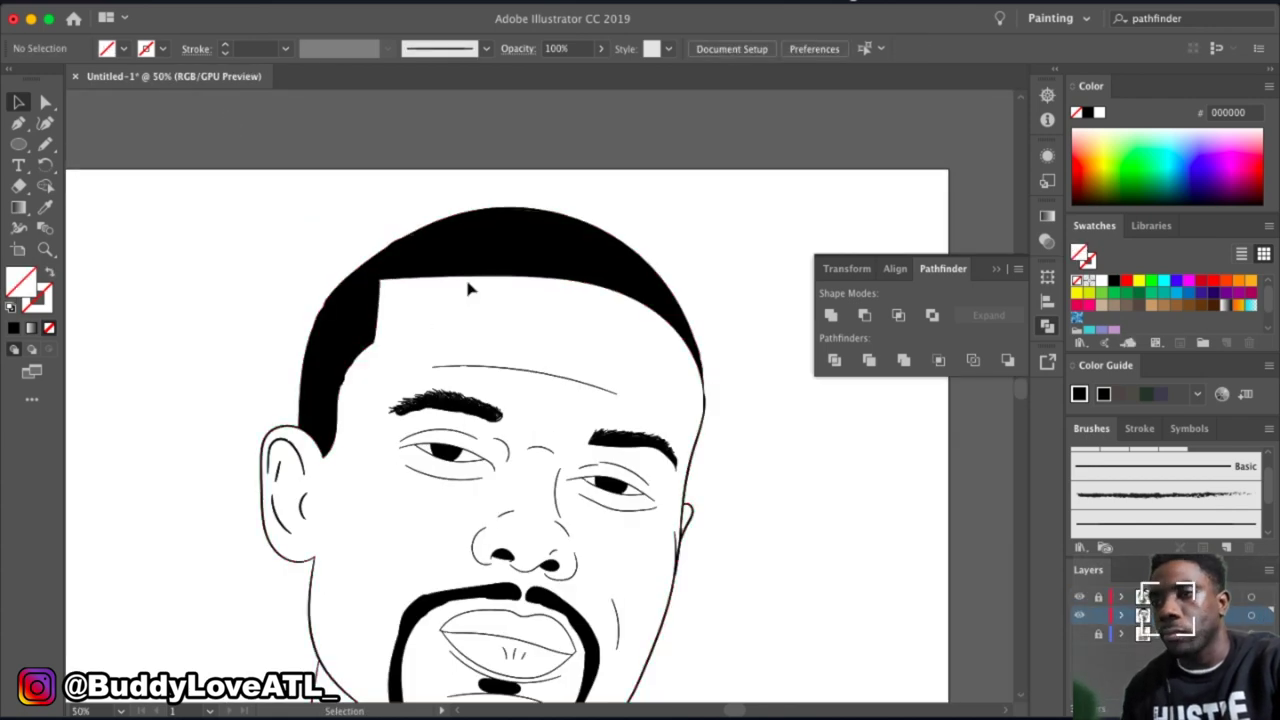
Set the fill to AD763A and draw a brown rectangle covering the whole face.
{"action": "scroll", "coordinate": [543, 444], "scroll_direction": "down", "scroll_amount": 2}
{"action": "double_click", "coordinate": [20, 283]}
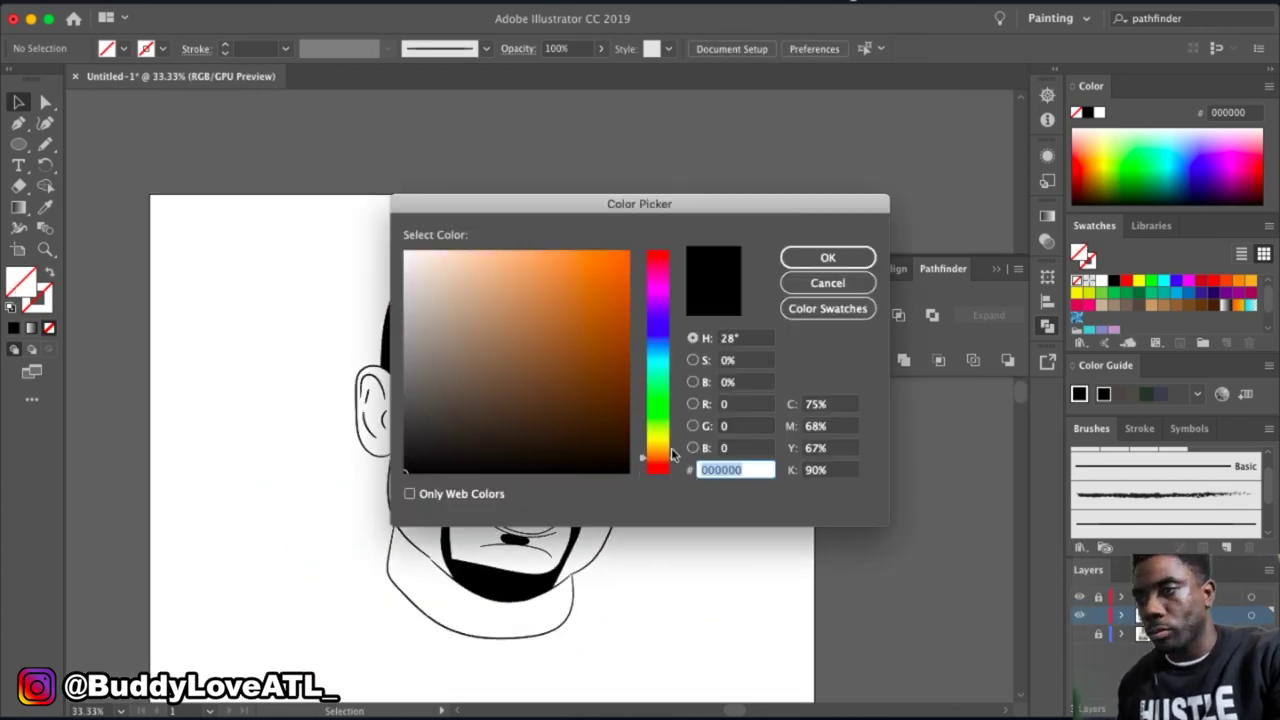
{"action": "type", "text": "AD763A"}
{"action": "left_click", "coordinate": [828, 256]}
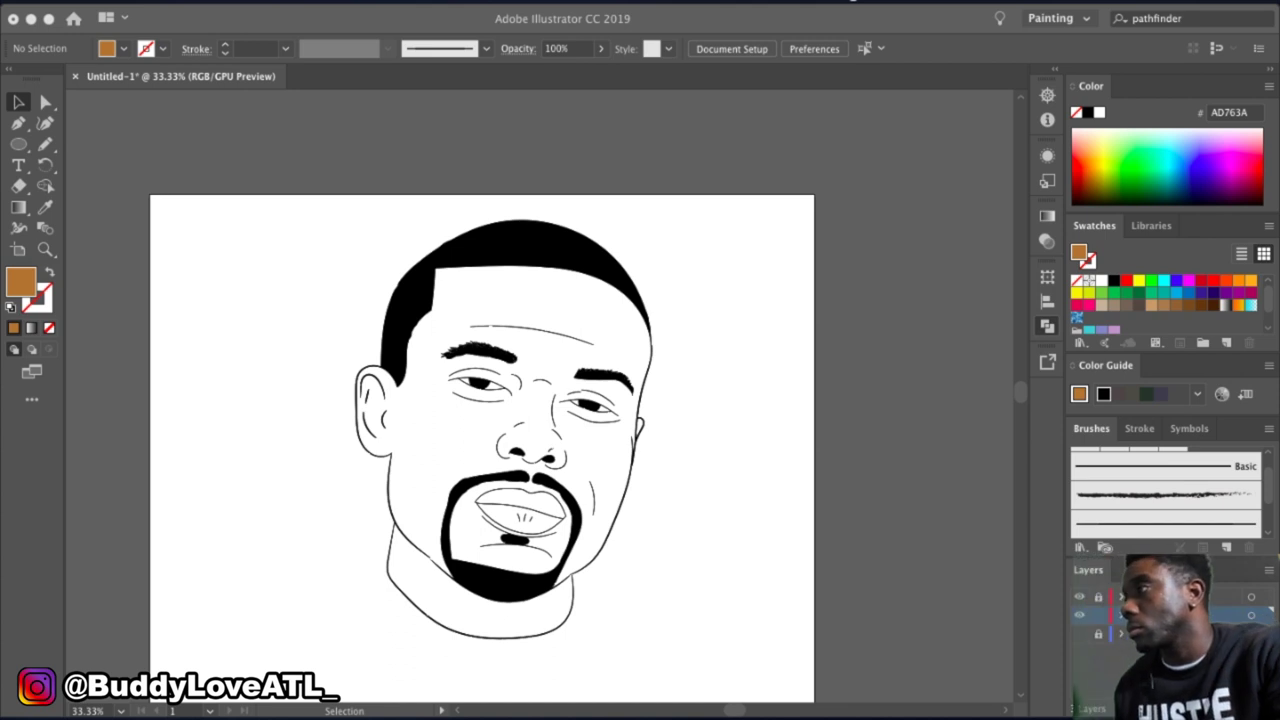
{"action": "left_click", "coordinate": [100, 137]}
{"action": "left_click_drag", "start_coordinate": [229, 123], "coordinate": [557, 565]}
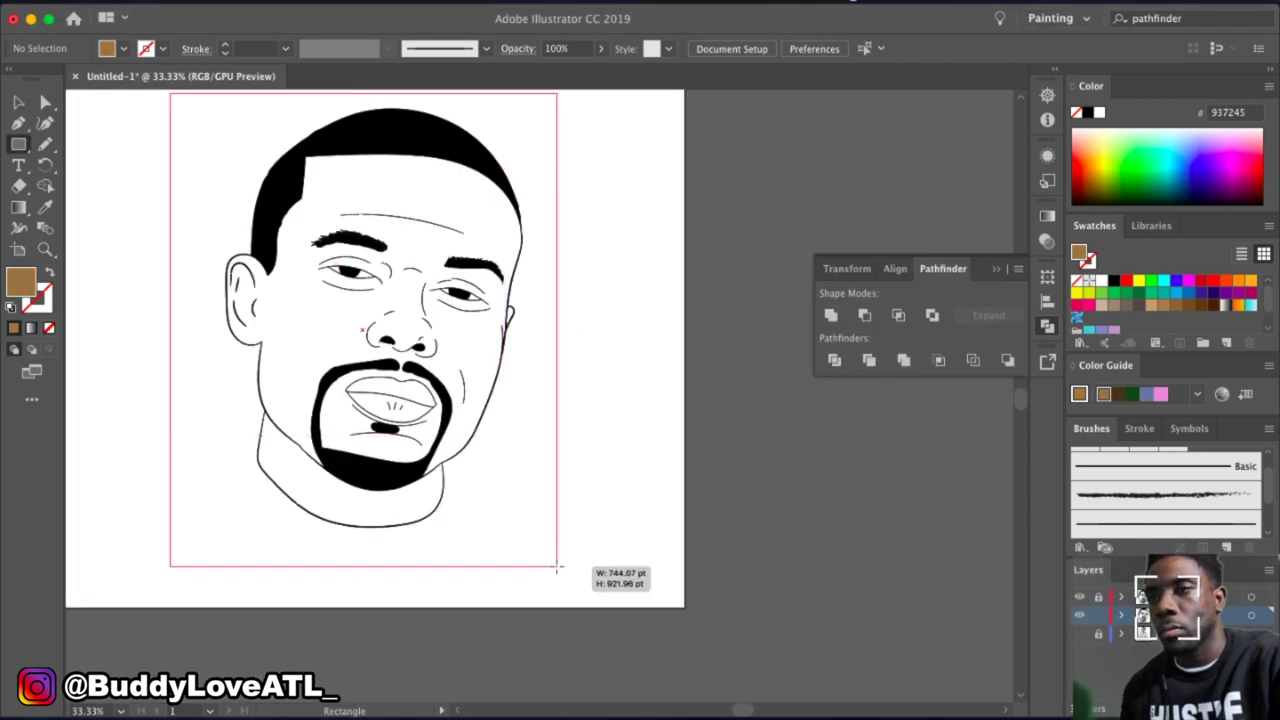
Send the rectangle to back, merge it with the line art, and delete the brown outside the face.
{"action": "left_click", "coordinate": [238, 5]}
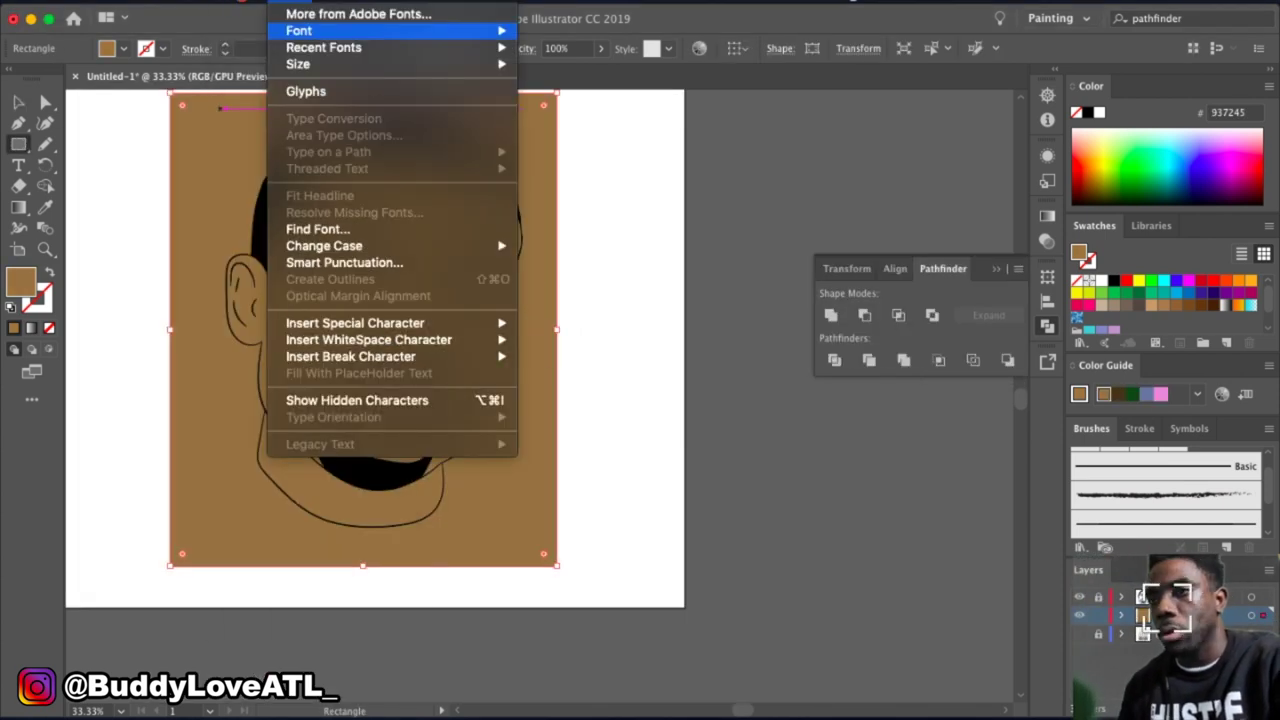
{"action": "key", "text": "ctrl+shift+bracketleft"}
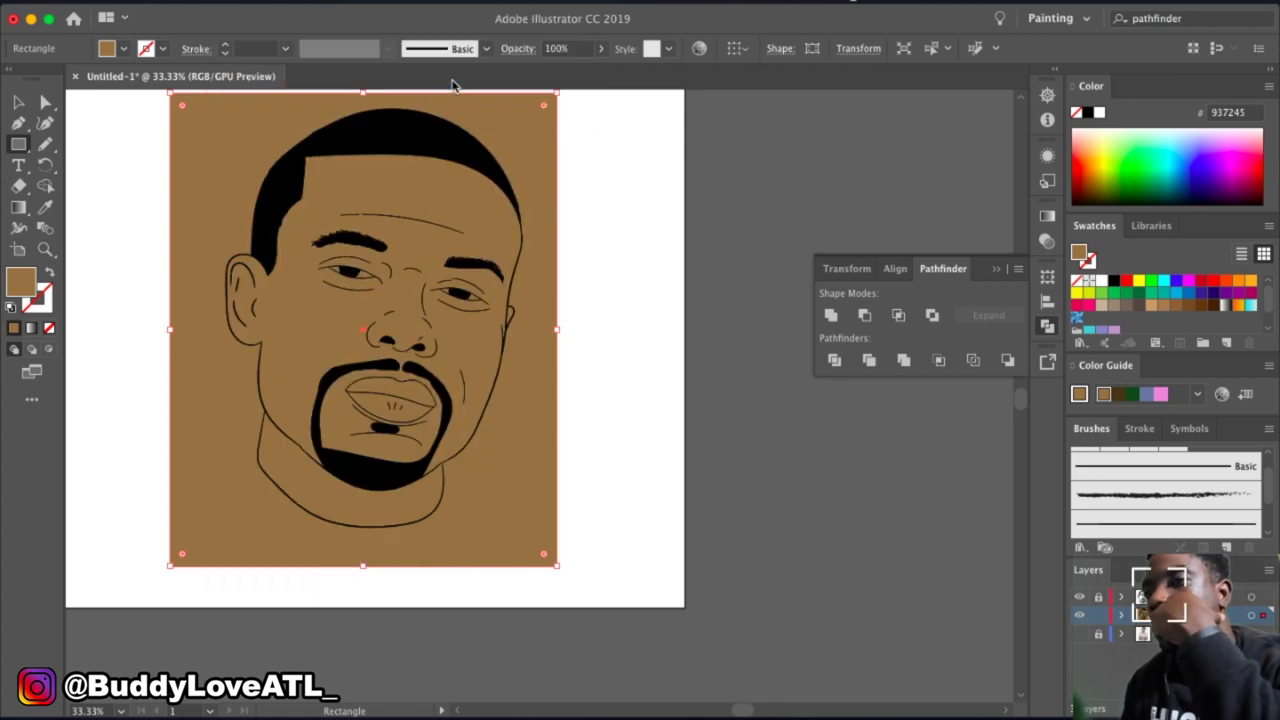
{"action": "key", "text": "v"}
{"action": "key", "text": "ctrl+a"}
{"action": "left_click", "coordinate": [904, 361]}
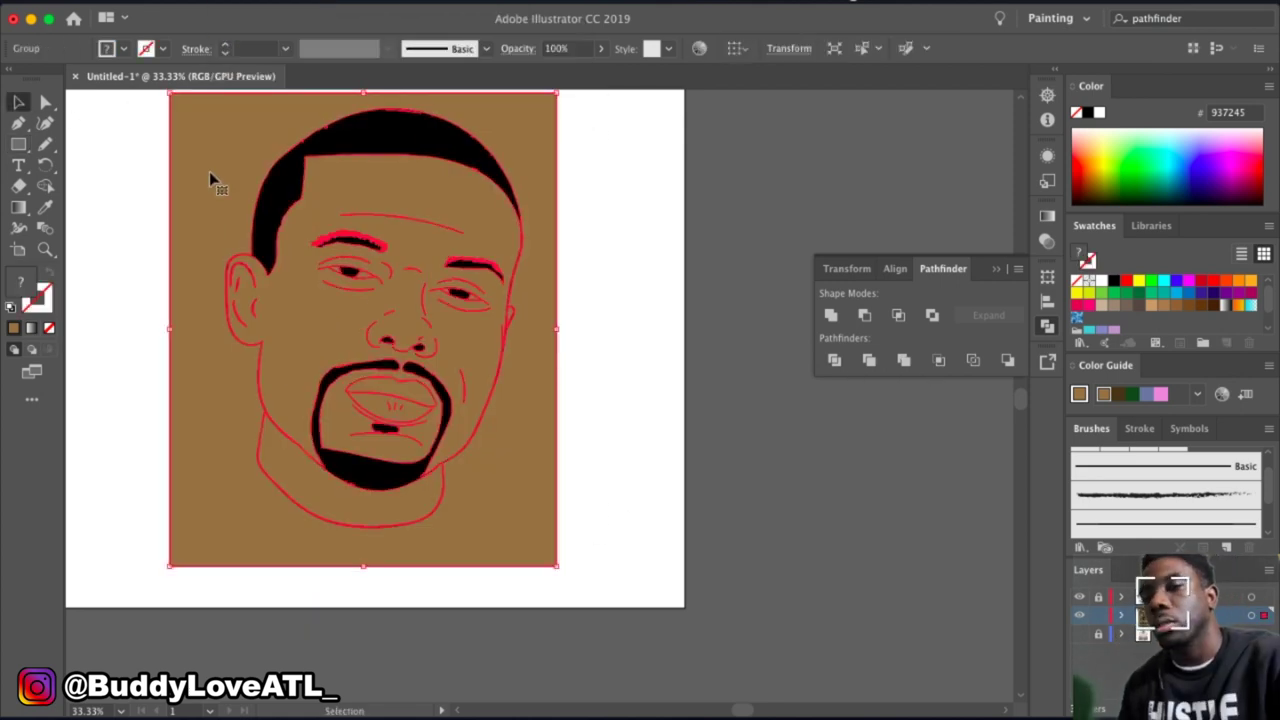
{"action": "double_click", "coordinate": [209, 171]}
{"action": "left_click", "coordinate": [526, 186]}
{"action": "key", "text": "Delete"}
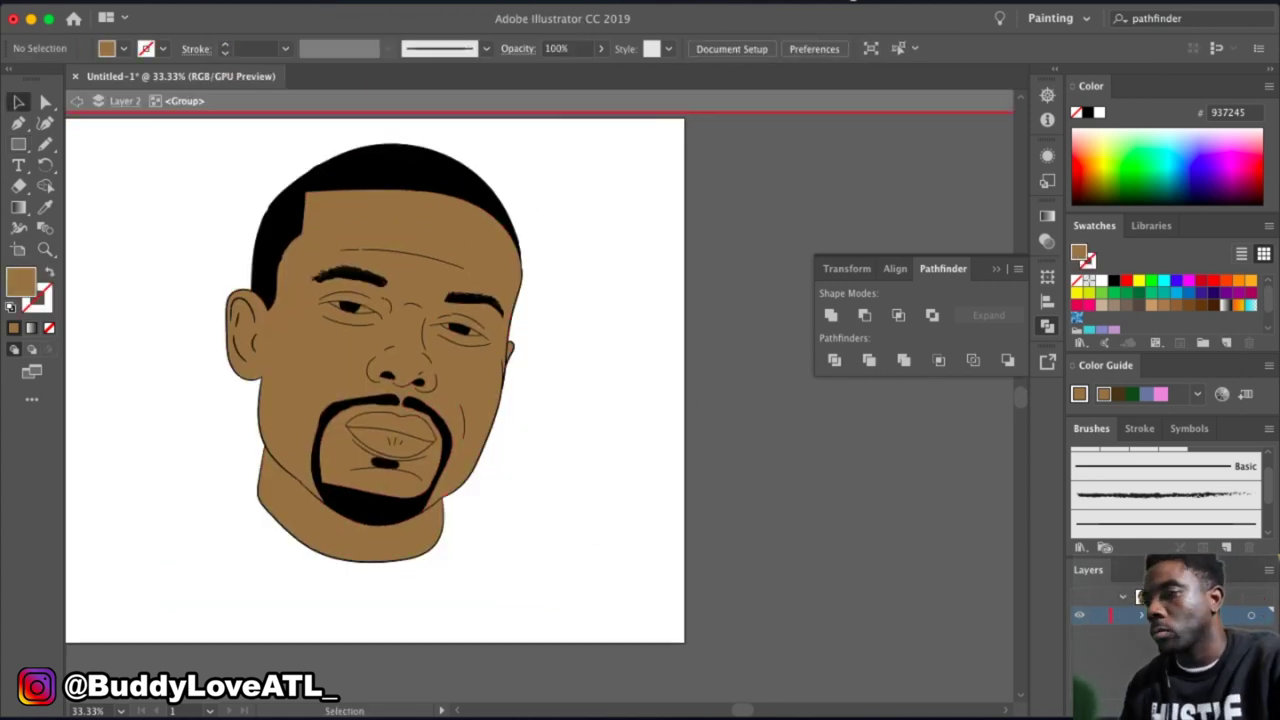
{"action": "key", "text": "super+Tab"}
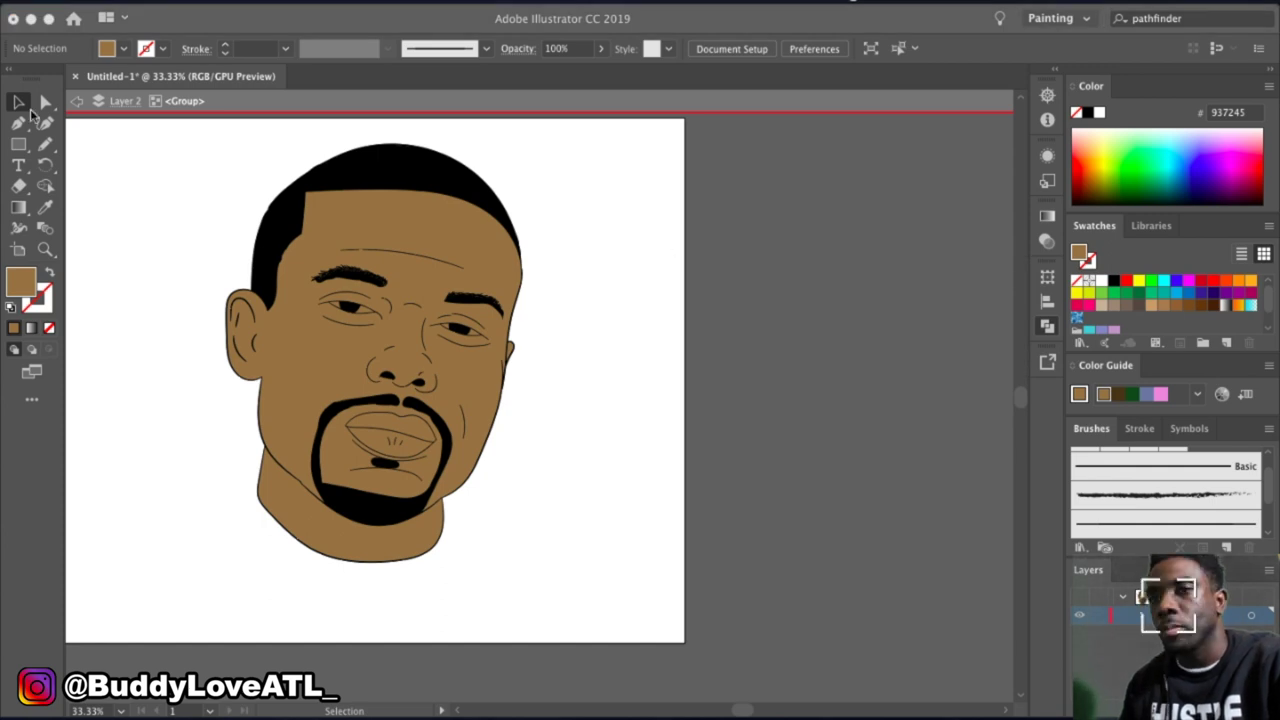
Select the upper lip and try pink and tan BF9A67 fills in the Color Picker.
{"action": "left_click", "coordinate": [20, 105]}
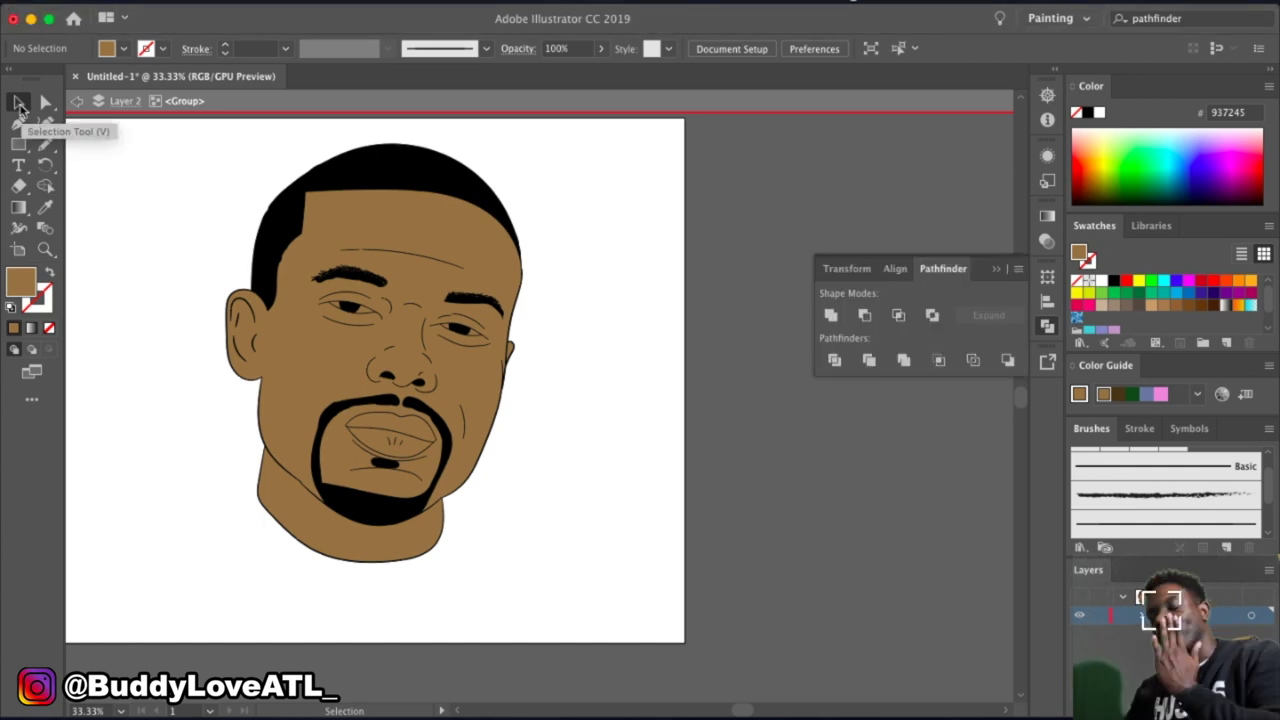
{"action": "left_click", "coordinate": [369, 376]}
{"action": "double_click", "coordinate": [20, 280]}
{"action": "type", "text": "AD8851"}
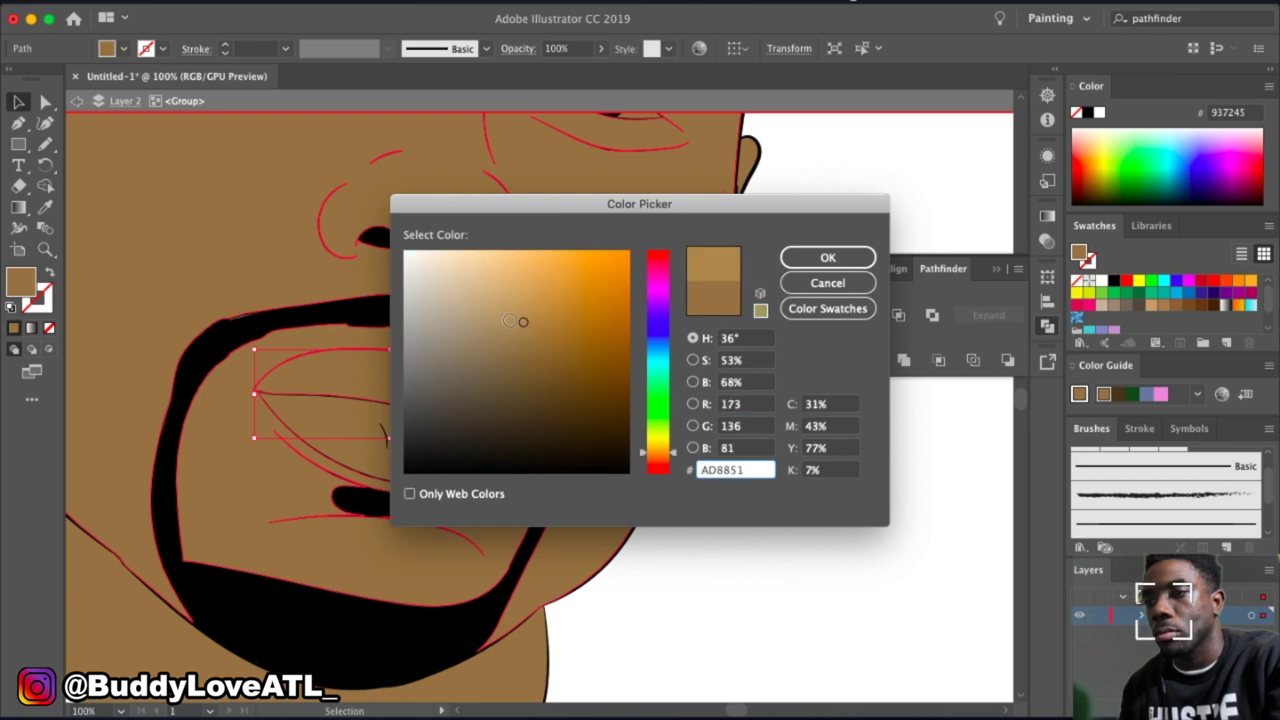
{"action": "type", "text": "995CAD"}
{"action": "mouse_move", "coordinate": [451, 348]}
{"action": "left_mouse_down"}
{"action": "mouse_move", "coordinate": [463, 290]}
{"action": "mouse_move", "coordinate": [477, 283]}
{"action": "left_mouse_up"}
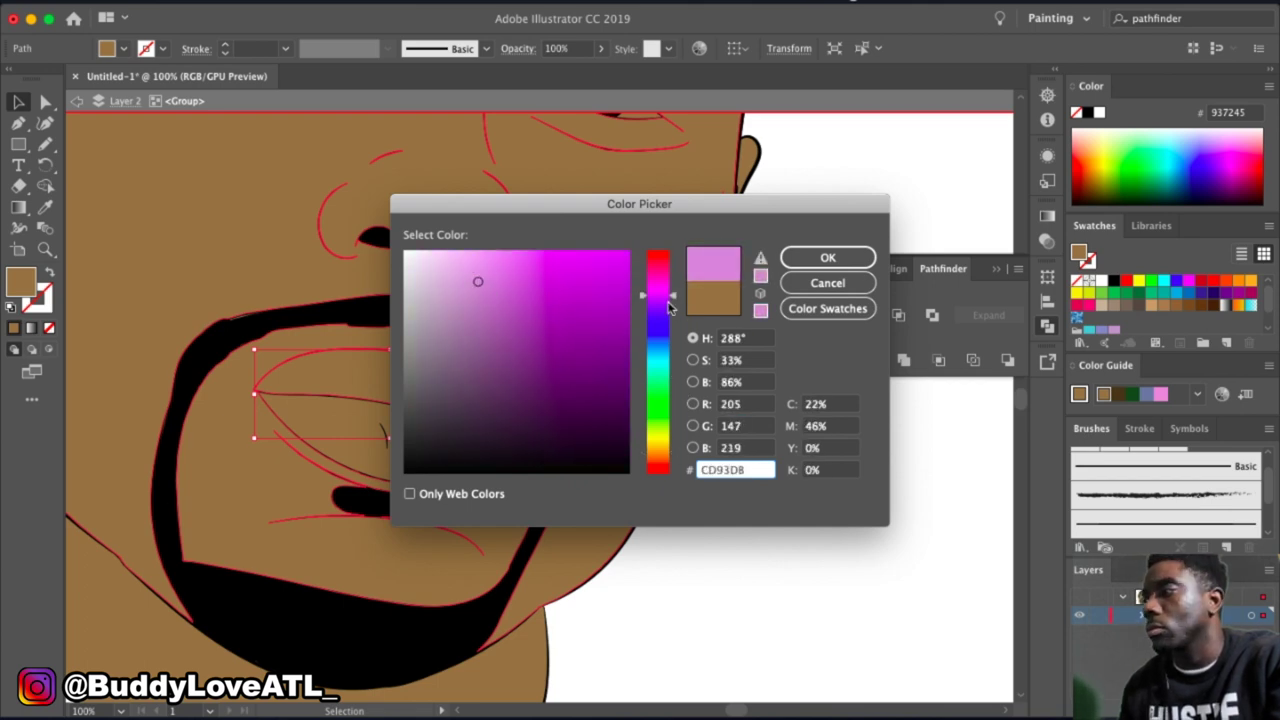
{"action": "key", "text": "Return"}
{"action": "double_click", "coordinate": [21, 282]}
{"action": "type", "text": "BF9A67"}
{"action": "key", "text": "Return"}
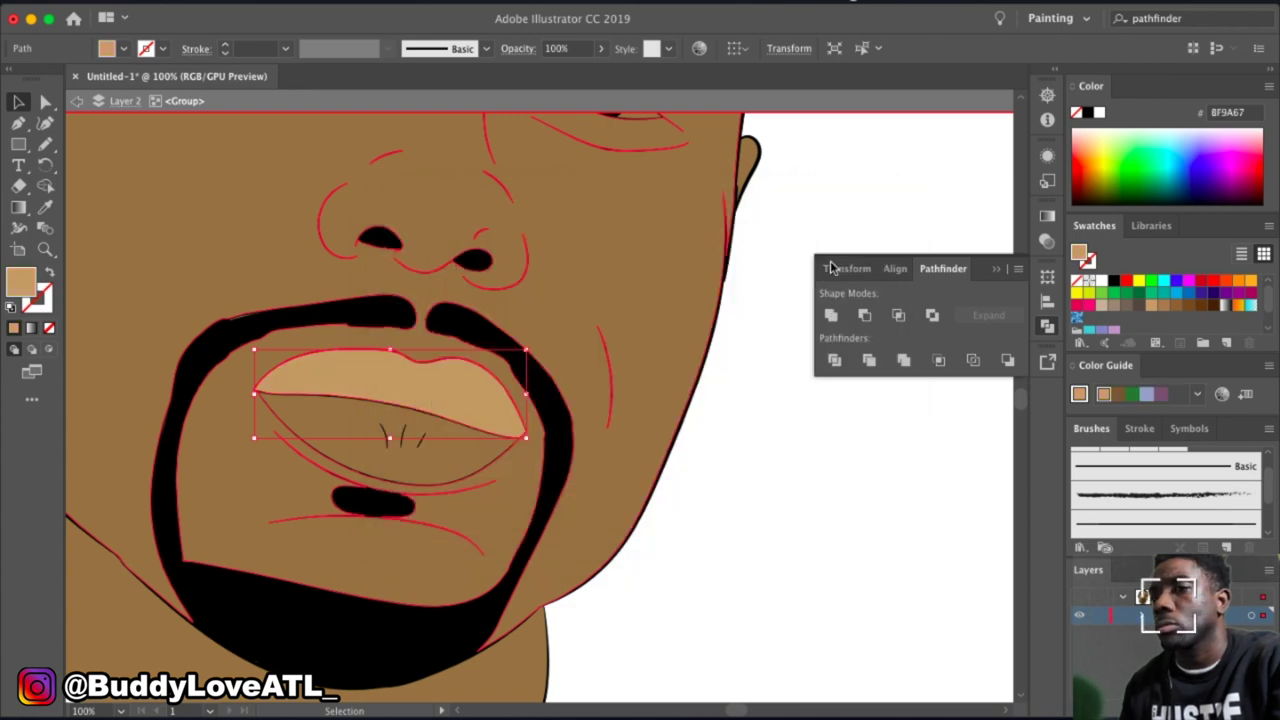
{"action": "key", "text": "ctrl+shift+F9"}
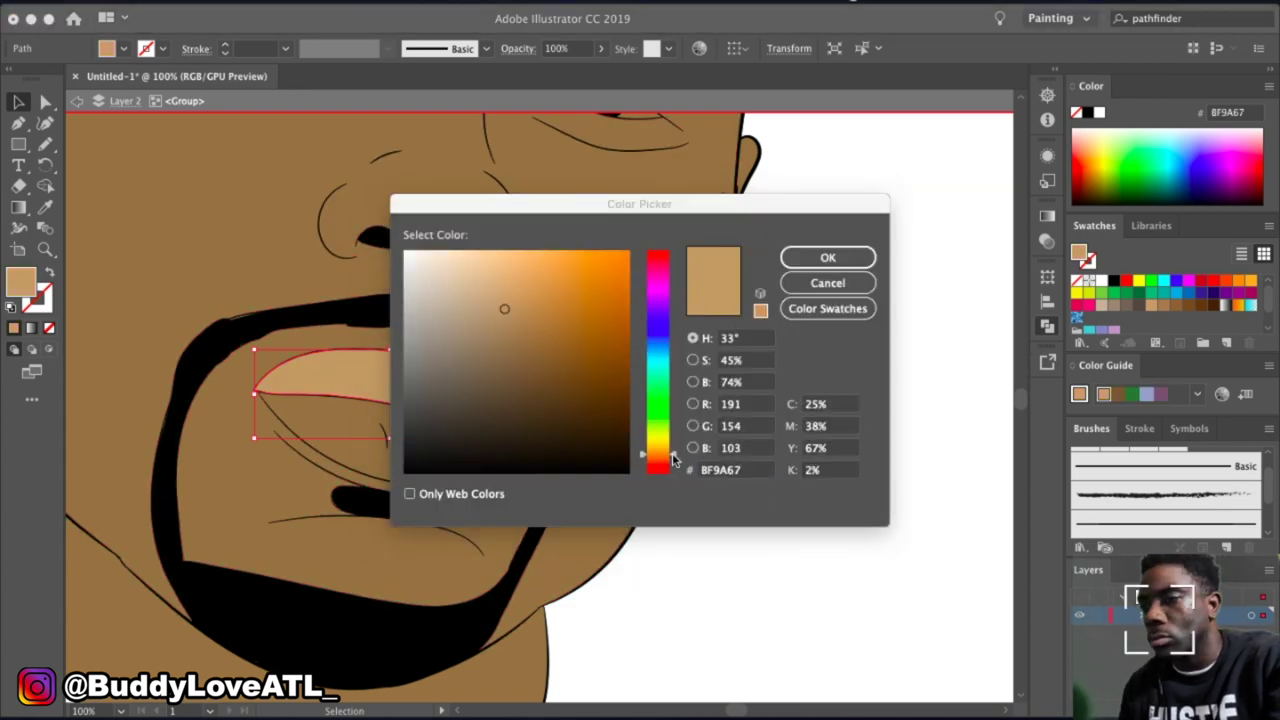
{"action": "left_click_drag", "start_coordinate": [673, 458], "coordinate": [673, 452]}
{"action": "key", "text": "Return"}
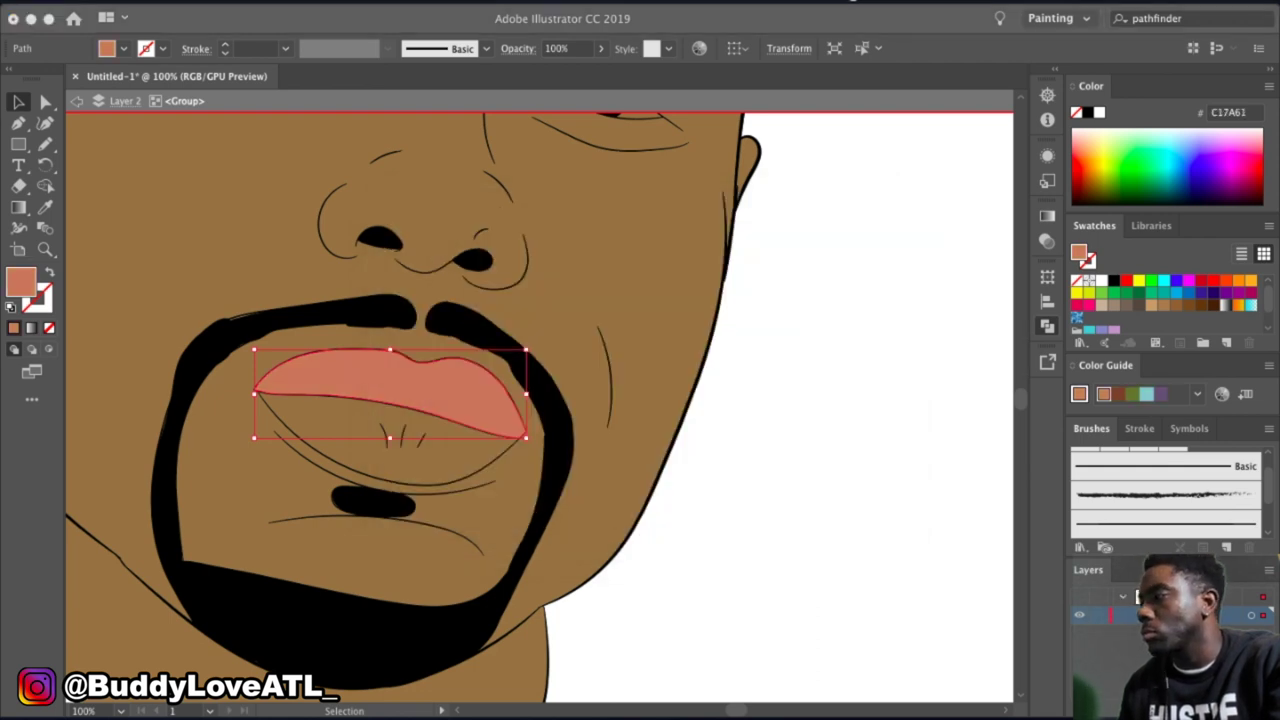
Give the upper lip reddish brown A8634E and the lower lip orange-red C97250.
{"action": "double_click", "coordinate": [21, 282]}
{"action": "left_click", "coordinate": [534, 316]}
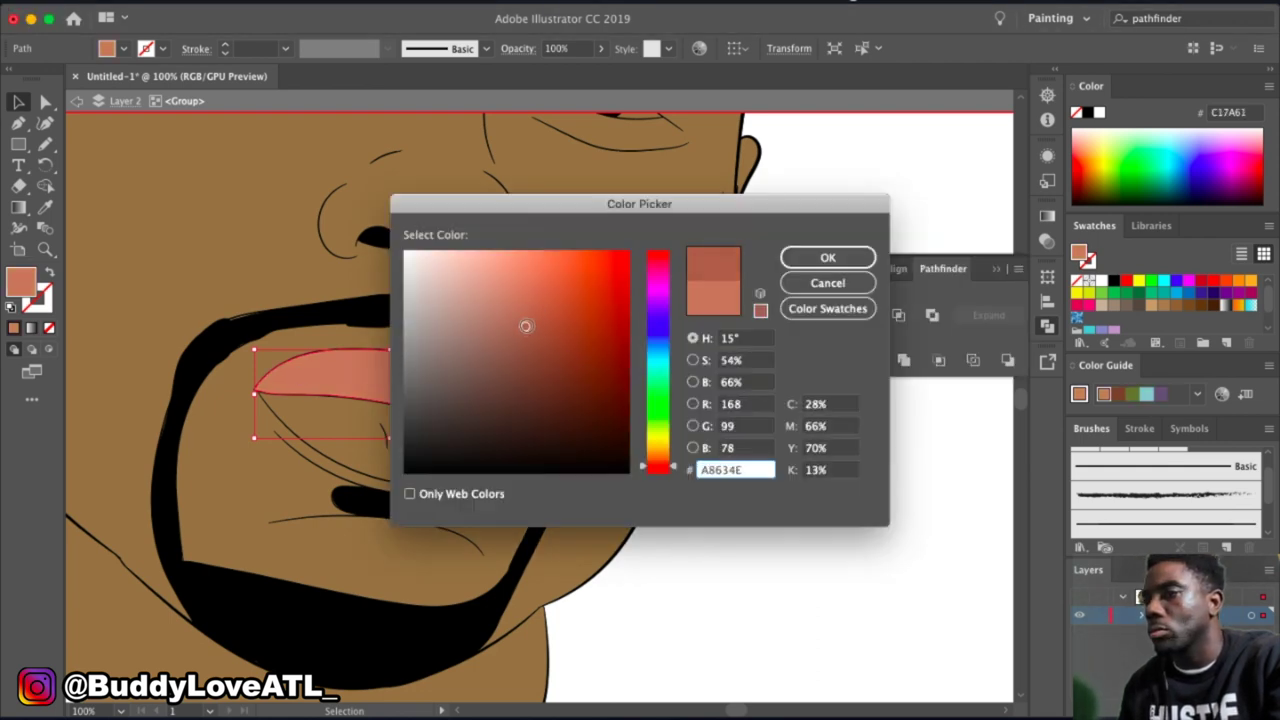
{"action": "key", "text": "Return"}
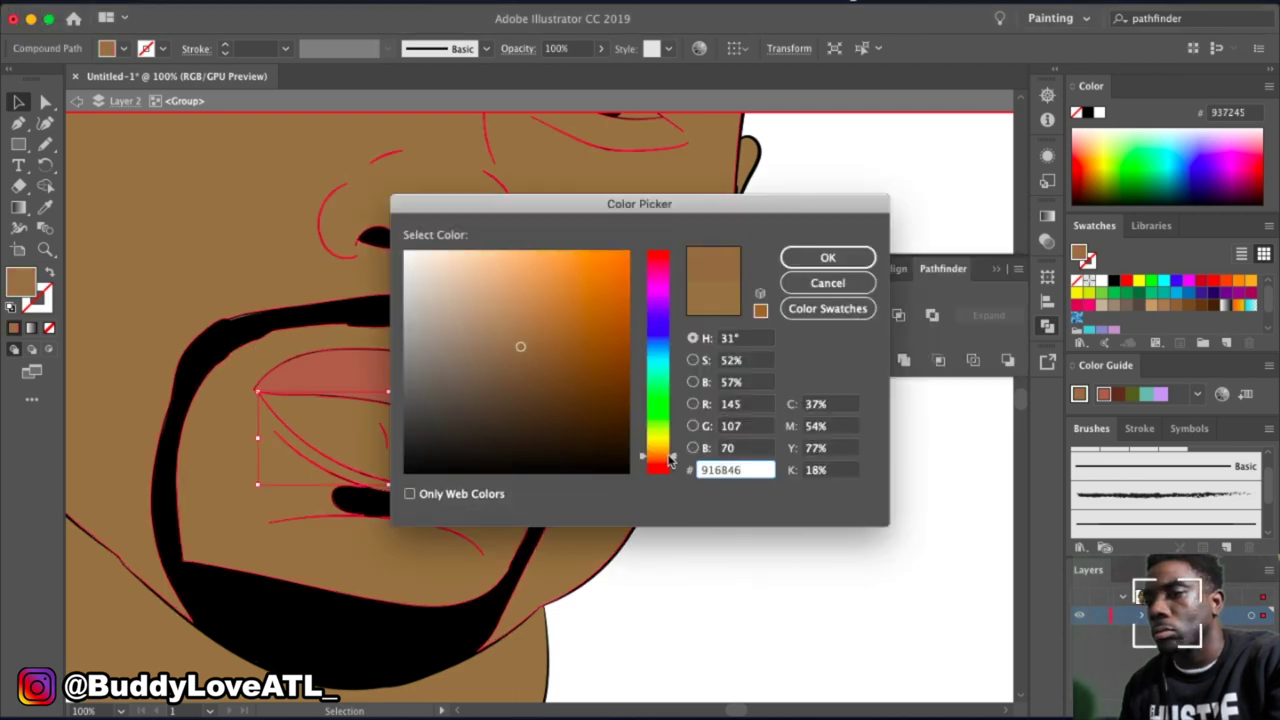
{"action": "left_click", "coordinate": [523, 294]}
{"action": "key", "text": "Return"}
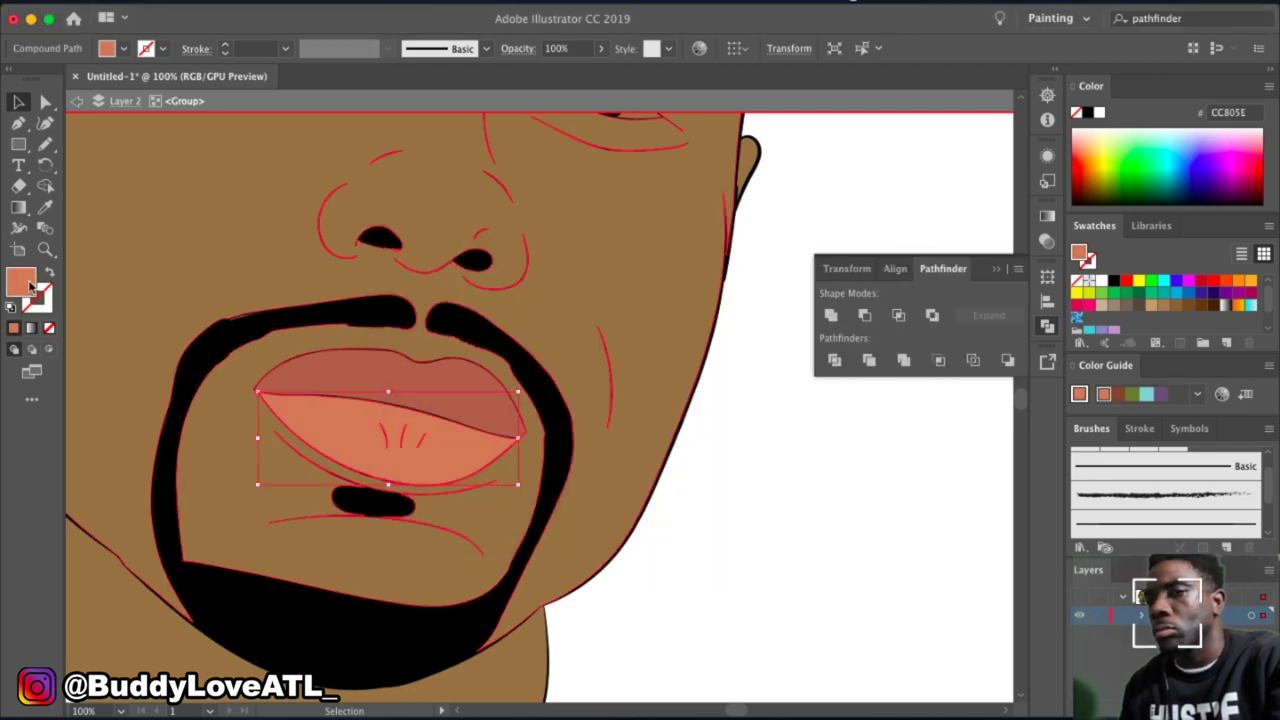
{"action": "double_click", "coordinate": [21, 282]}
{"action": "key", "text": "Return"}
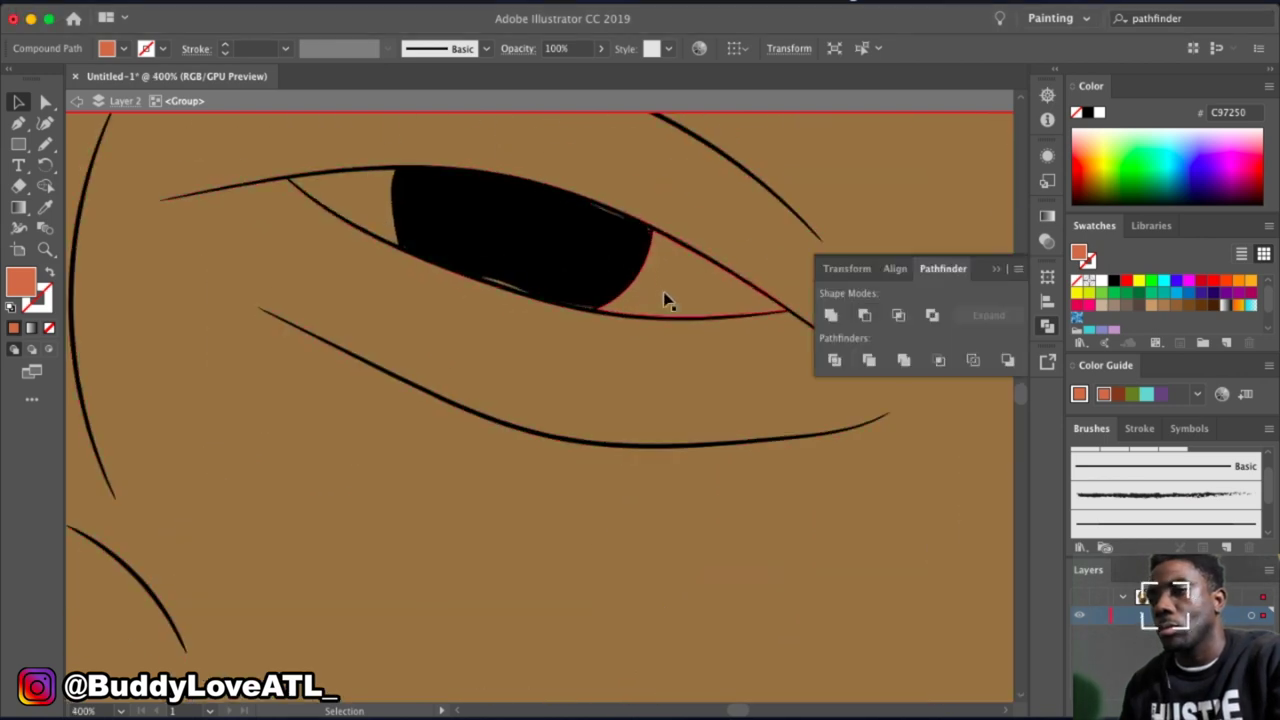
Fill the selected eye shapes white (FFFFFF), then deselect everything and hide the Pathfinder panel.
{"action": "left_click", "coordinate": [563, 250]}
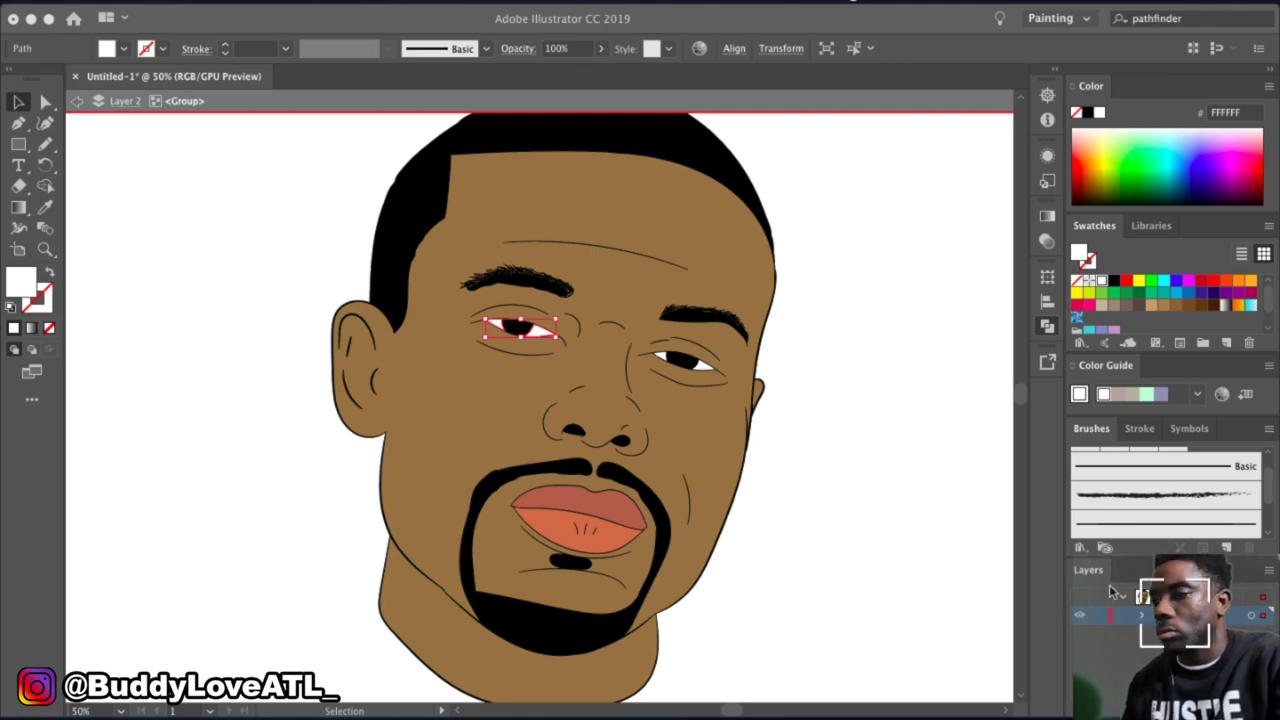
{"action": "key", "text": "ctrl+shift+F9"}
{"action": "key", "text": "ctrl+a"}
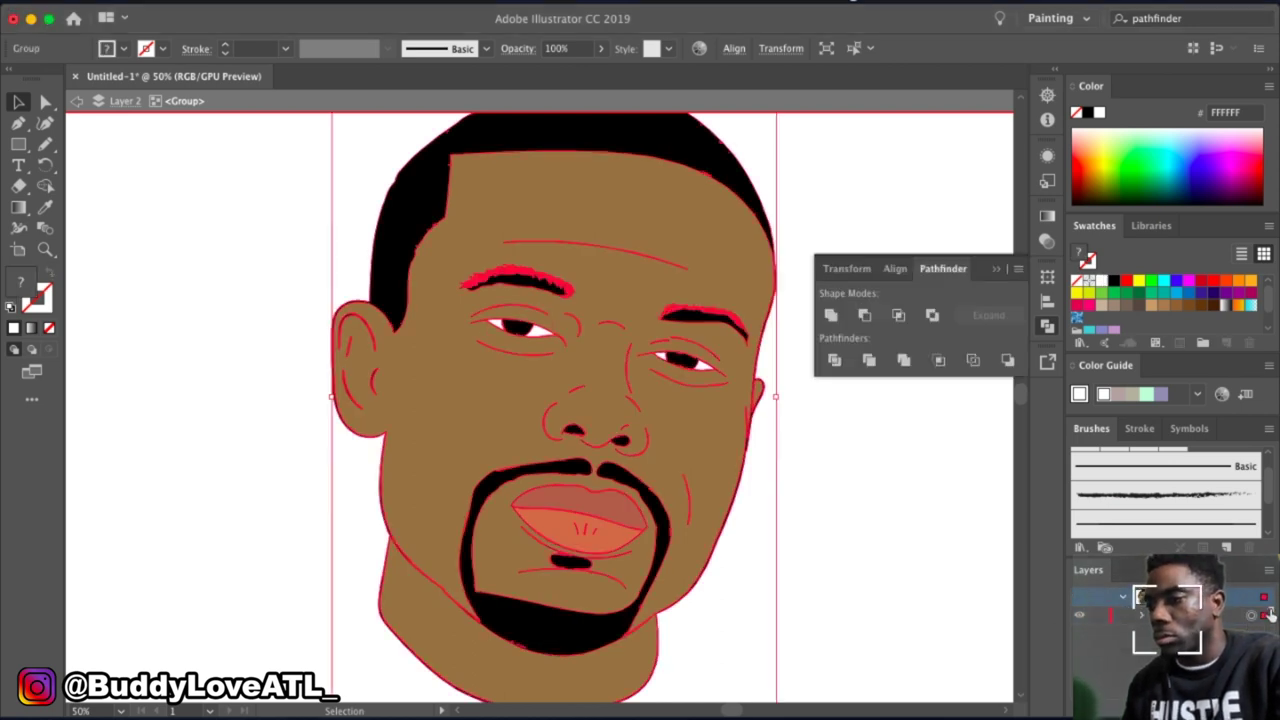
{"action": "key", "text": "ctrl+shift+a"}
{"action": "key", "text": "ctrl+shift+F9"}
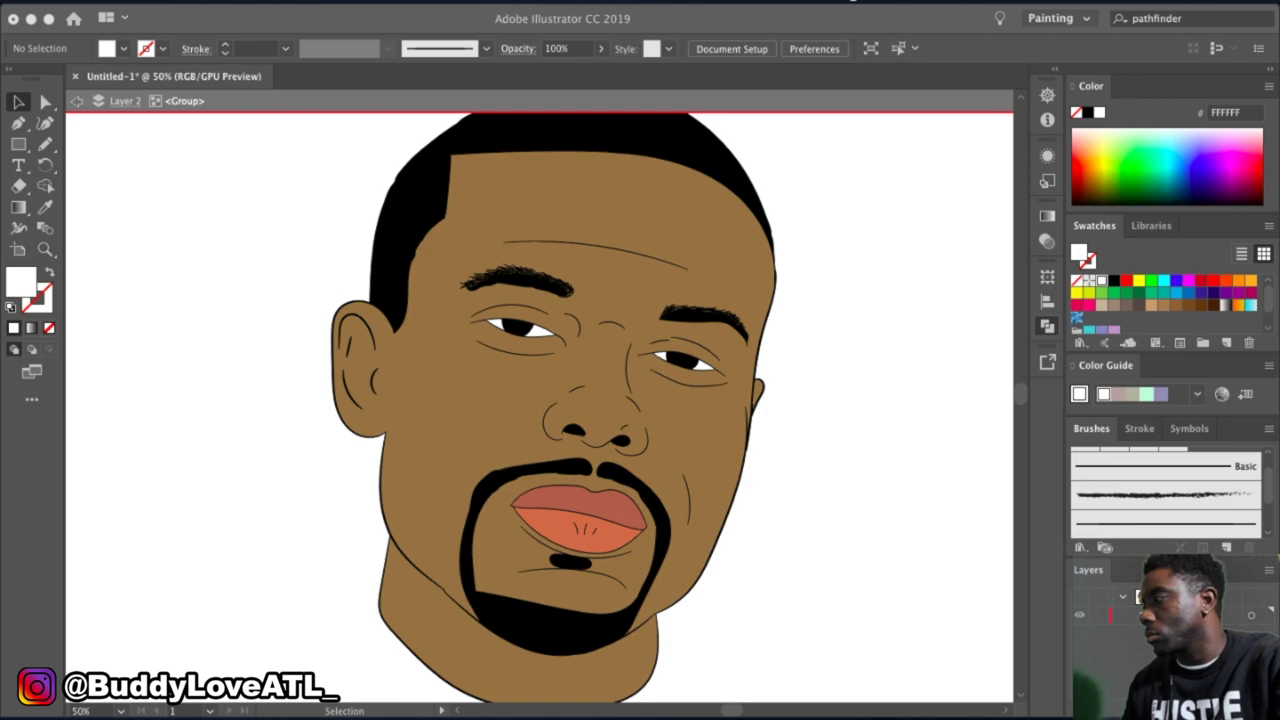